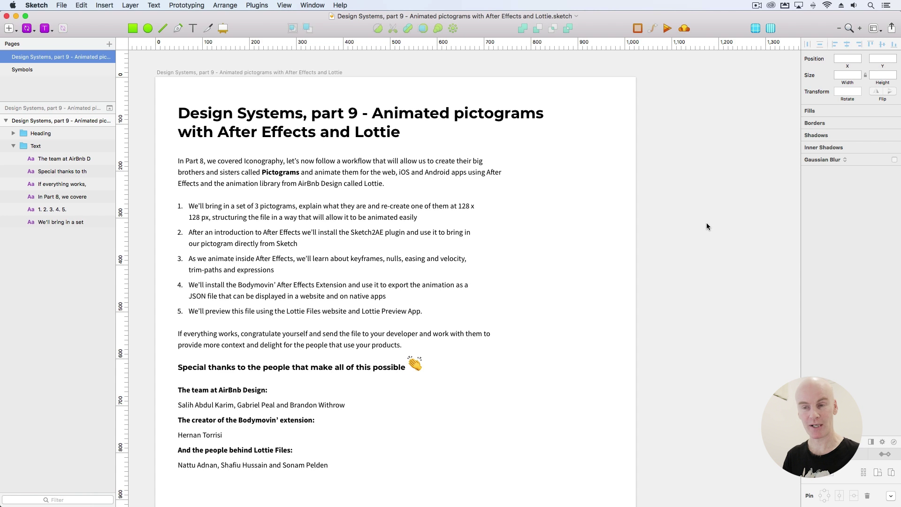
Switch to Abstract and create a new branch named Animated Pictogram from the Dezin project's Master
key(super+Tab)
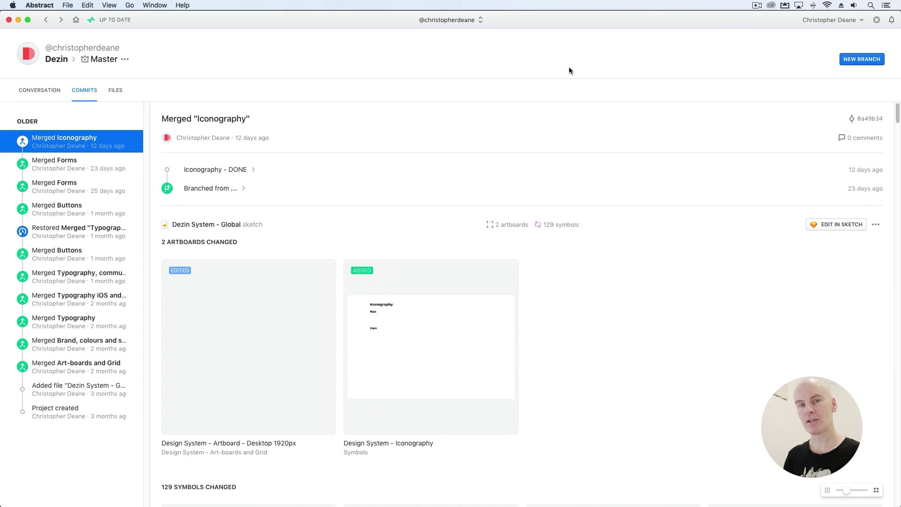
click(872, 60)
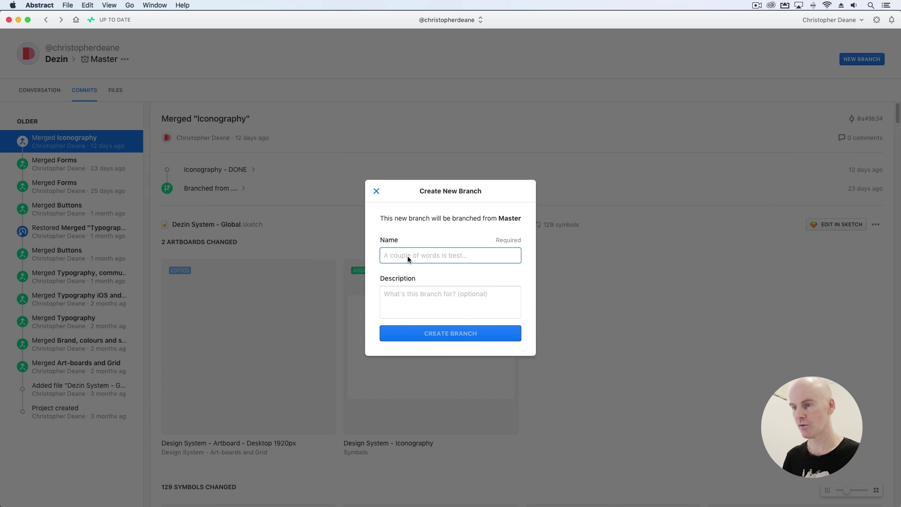
text(Animate)
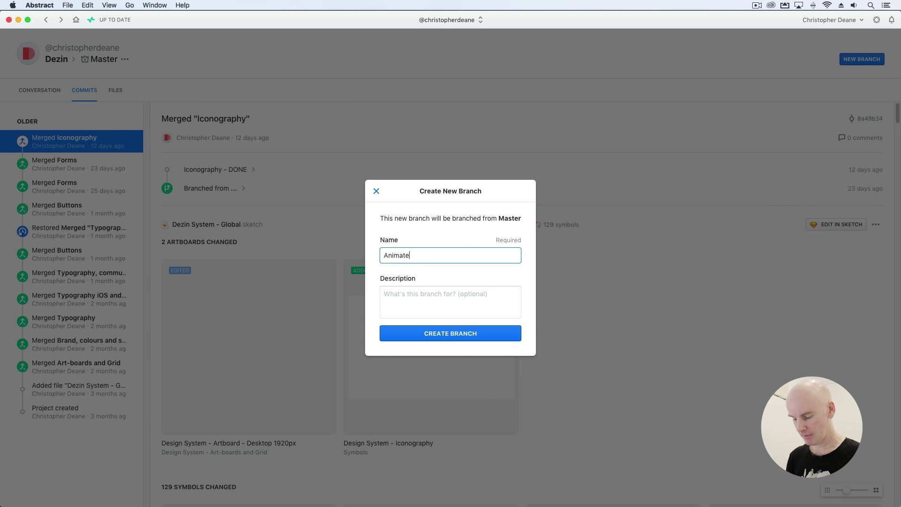
text(d Pictom)
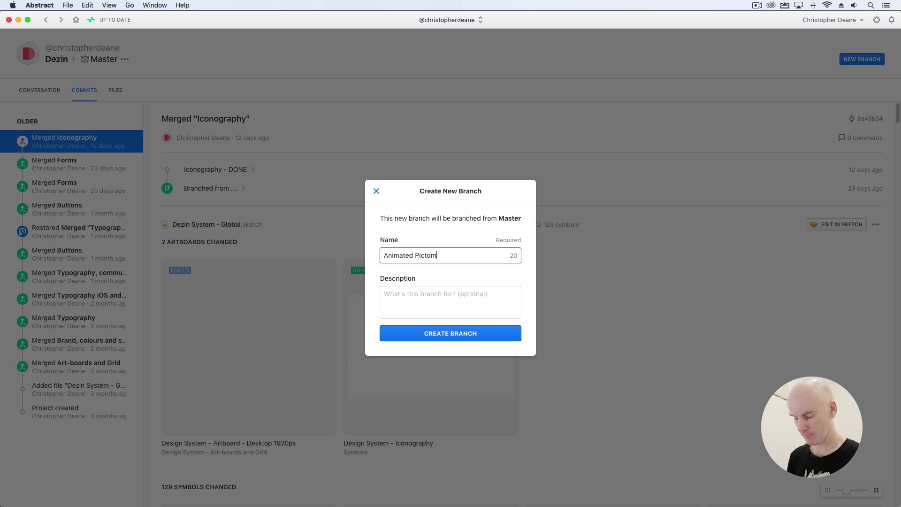
key(BackSpace)
text(gram)
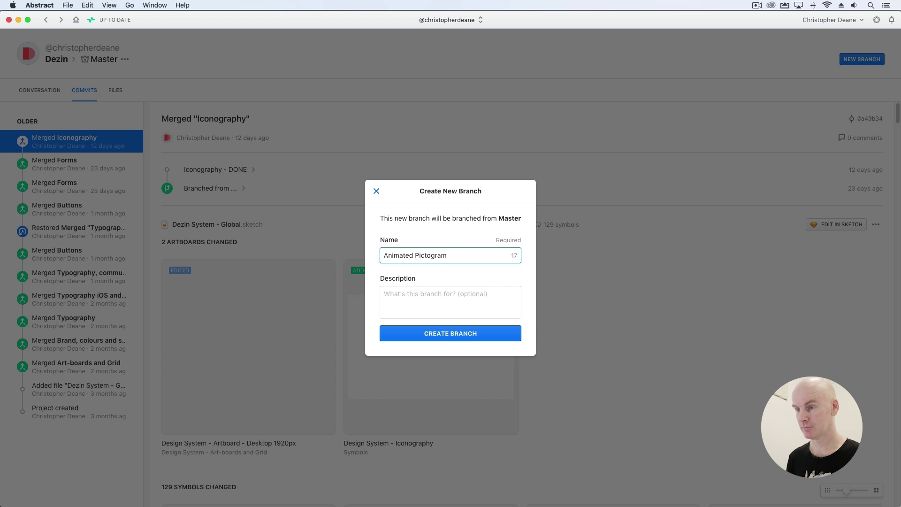
click(462, 335)
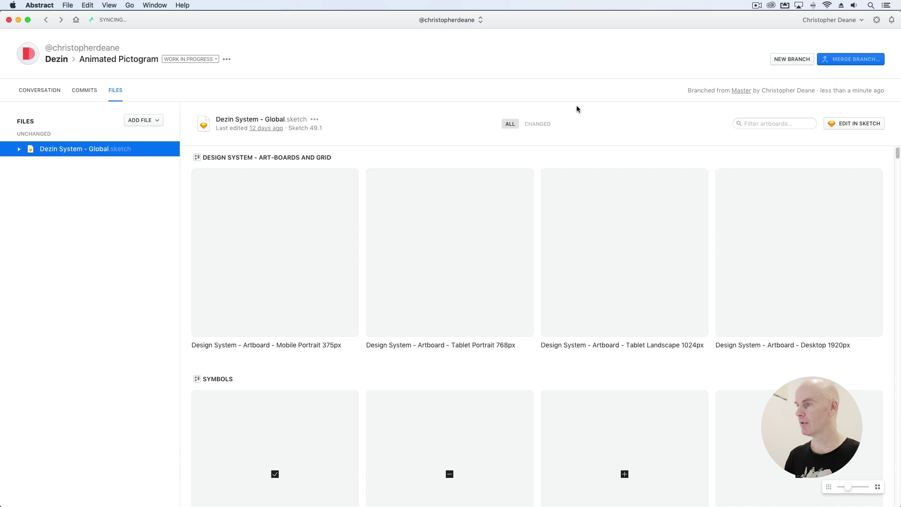
Open the branch's Dezin System - Global file for editing in Sketch and bring up the 24px icons on the Iconography artboard
click(867, 123)
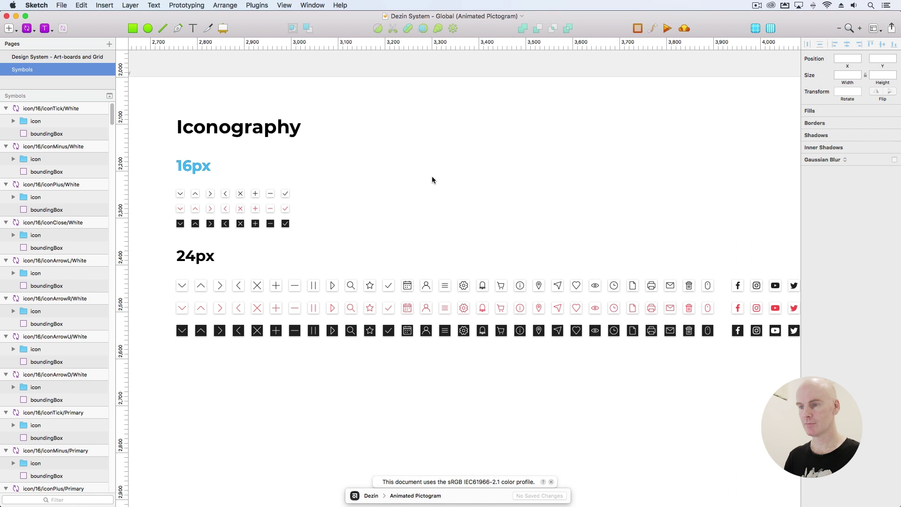
click(432, 176)
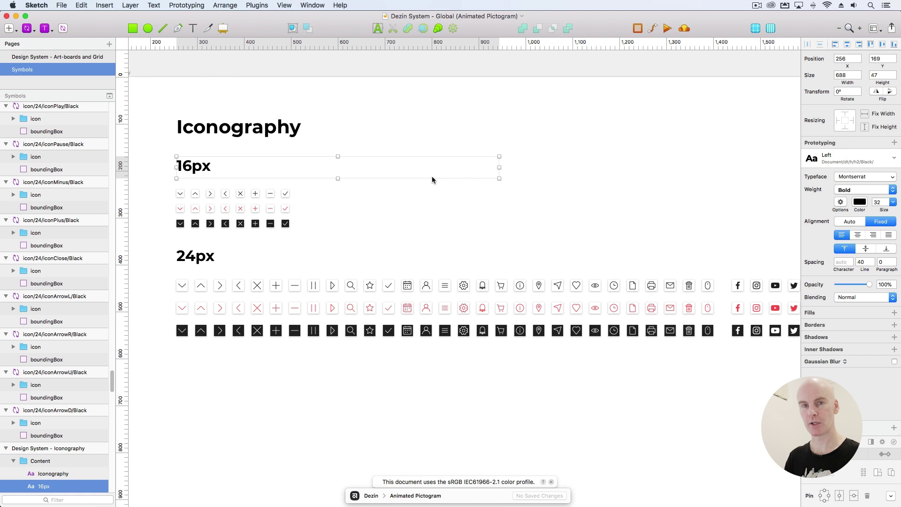
click(397, 205)
scroll(429, 224, down, 5)
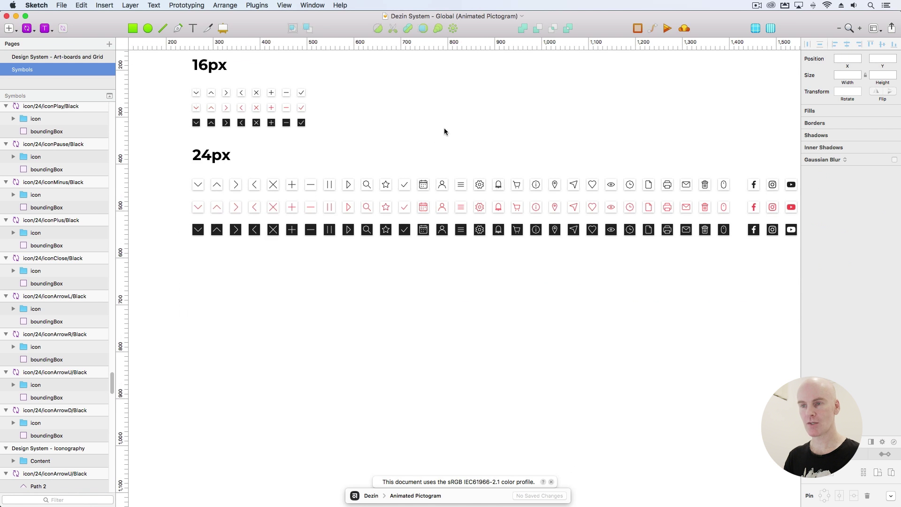
scroll(263, 155, left, 2)
scroll(263, 155, up, 1)
Duplicate the 24px heading and, with the layout grid shown, move the copy below the 24px icon rows to Y 601
click(263, 175)
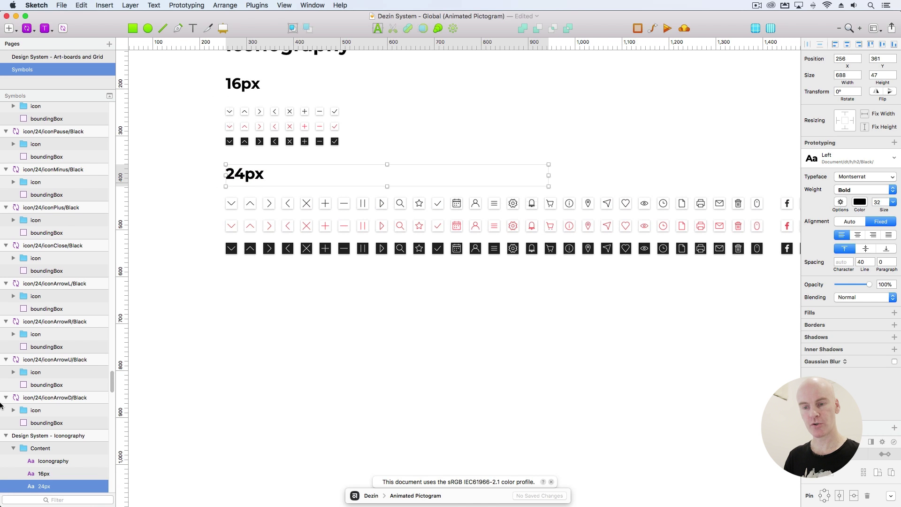
key(super+d)
click(54, 423)
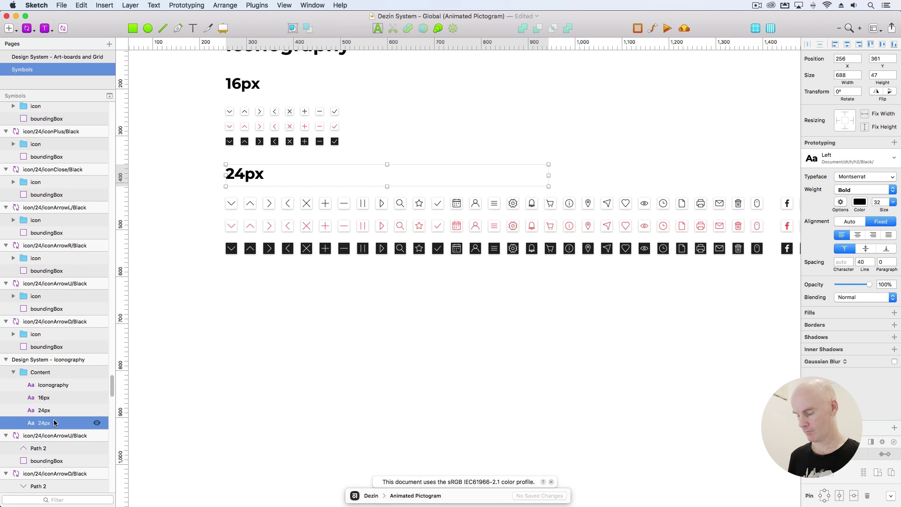
click(770, 28)
key(shift+Down)
key(shift+Down)
key(shift+Down)
key(shift+Down)
key(shift+Down)
key(shift+Down)
key(shift+Down)
key(shift+Down)
key(shift+Down)
key(shift+Down)
key(shift+Down)
key(shift+Down)
key(shift+Down)
key(shift+Down)
key(shift+Down)
key(shift+Down)
key(shift+Down)
key(shift+Down)
key(shift+Down)
key(shift+Down)
key(shift+Down)
key(shift+Down)
key(shift+Down)
key(shift+Down)
key(shift+Down)
key(shift+Down)
key(shift+Down)
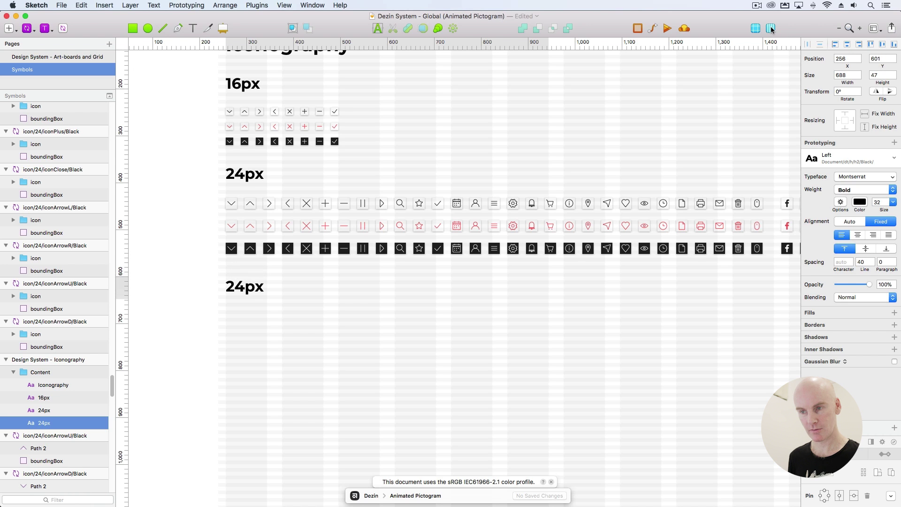
Change the duplicated heading's text to 128px and dismiss the colour profile notice
double_click(241, 288)
click(240, 287)
key(shift+Left)
key(shift+Left)
text(128)
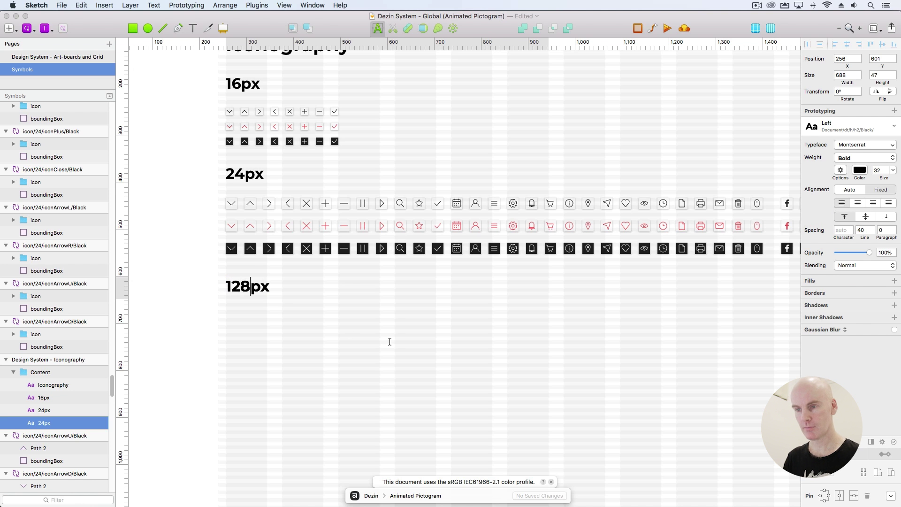
click(384, 306)
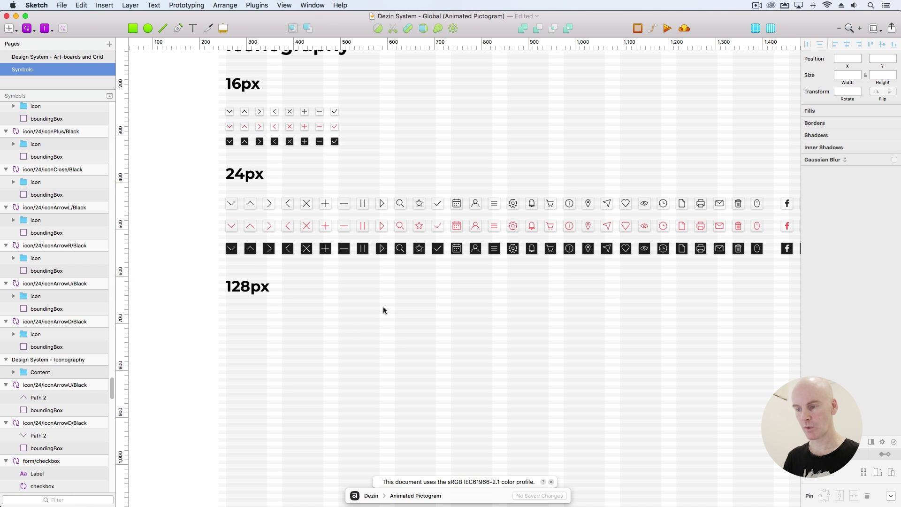
click(553, 481)
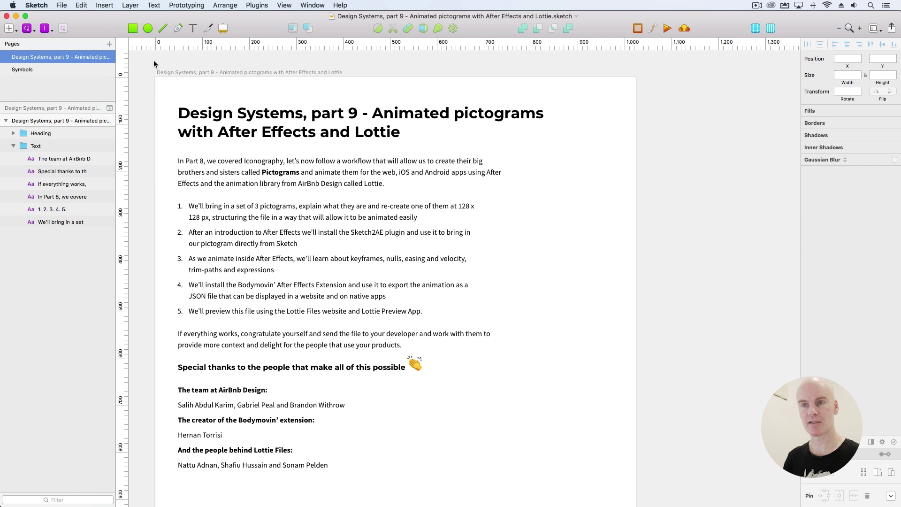
Examine the 128px store, cart and gift pictograms on the Symbols page of the Design Systems, part 9 document
click(33, 70)
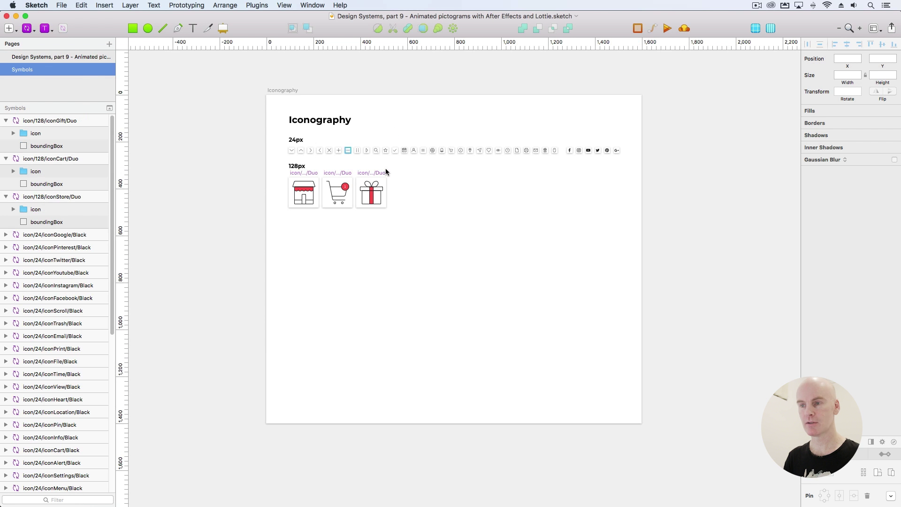
click(312, 174)
key(super+plus)
key(super+plus)
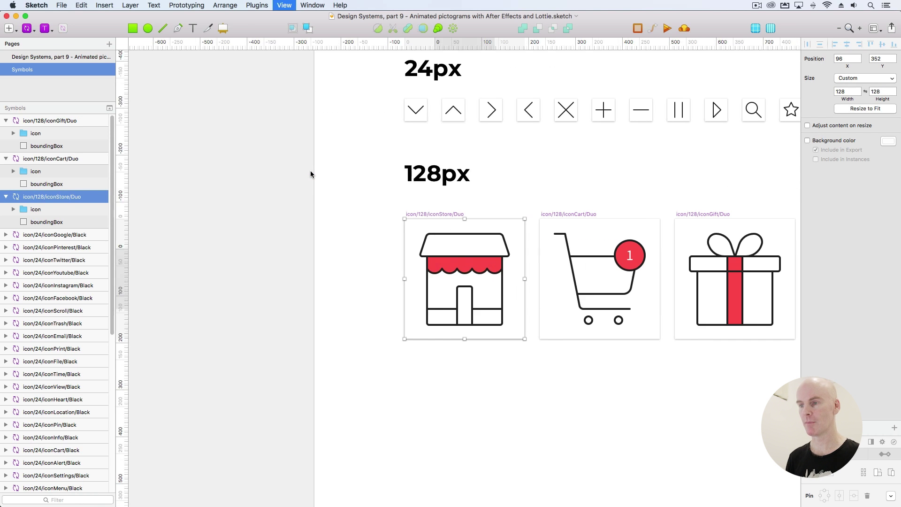
scroll(342, 166, right, 5)
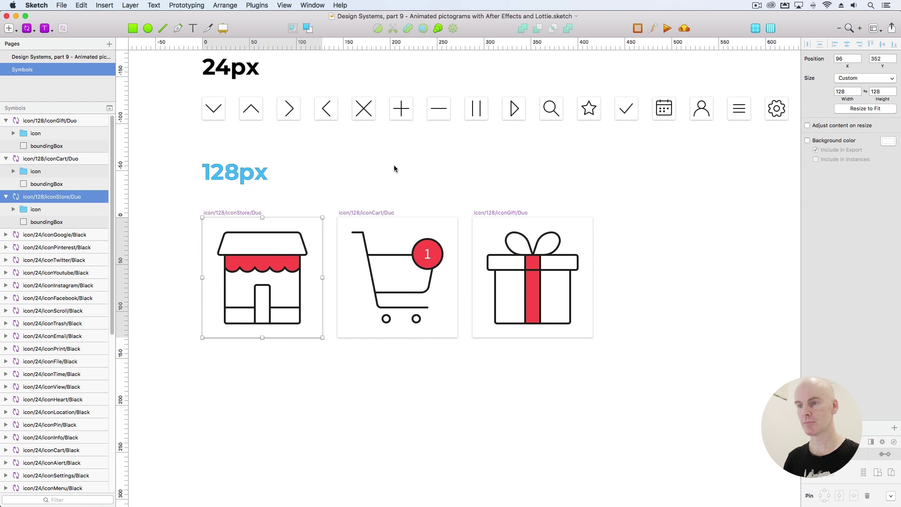
click(394, 164)
click(244, 215)
click(168, 204)
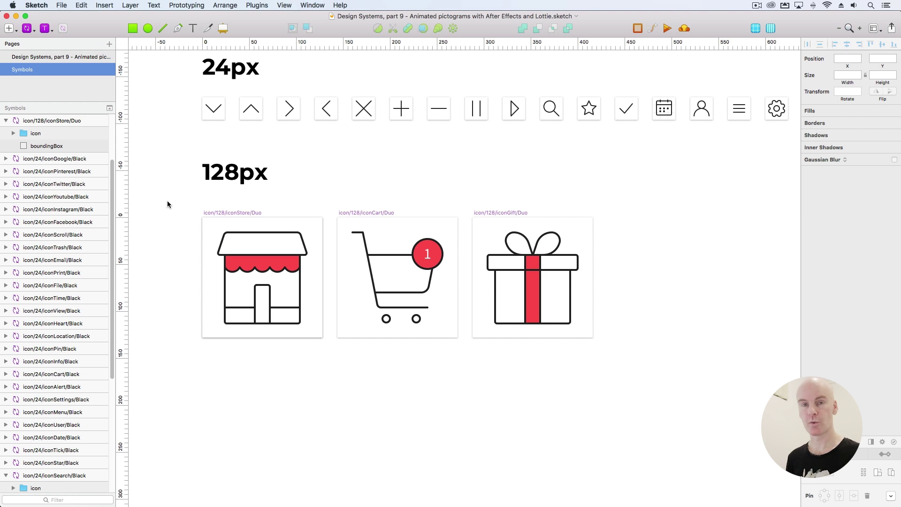
Select the store, cart and gift 128px symbols together and copy them for the Dezin System - Global document
scroll(194, 218, down, 3)
click(217, 213)
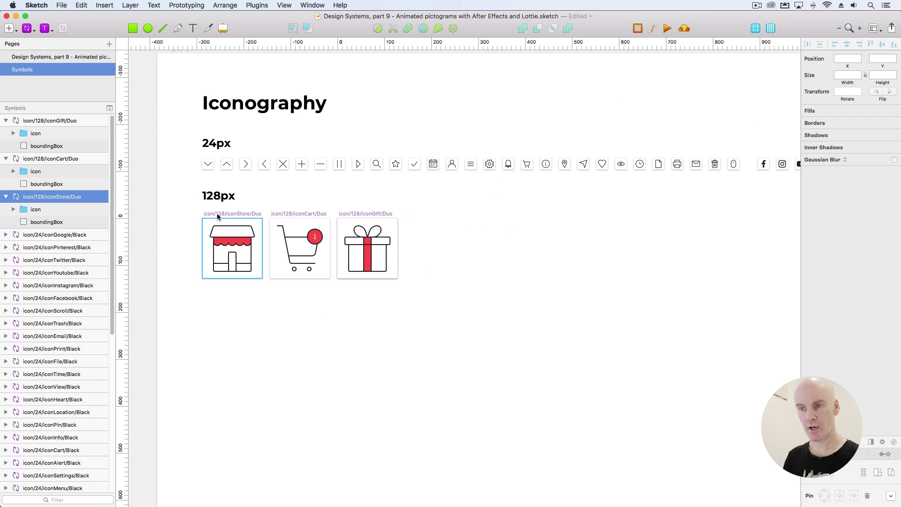
shift+click(284, 213)
shift+click(350, 214)
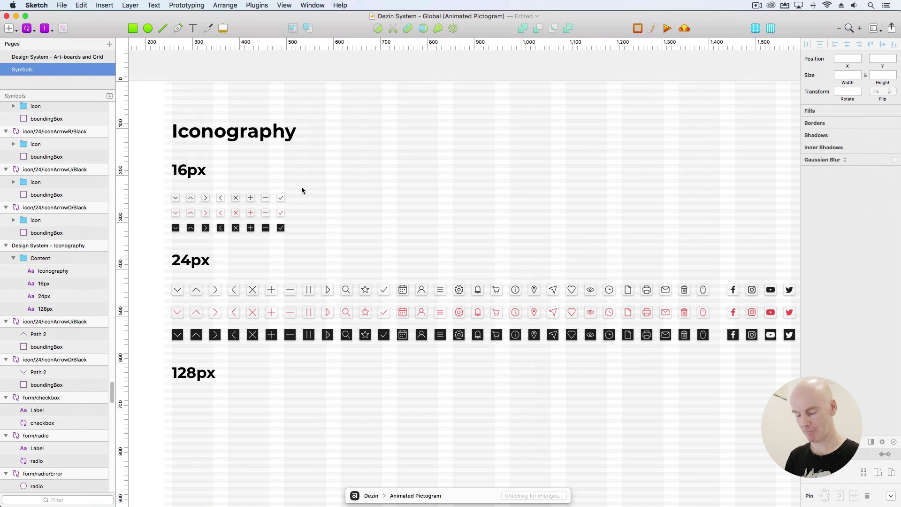
Paste the three pictogram symbols above icon/16/iconTick/White in the layer order and place them under the 128px heading
click(39, 120)
scroll(38, 124, down, 10)
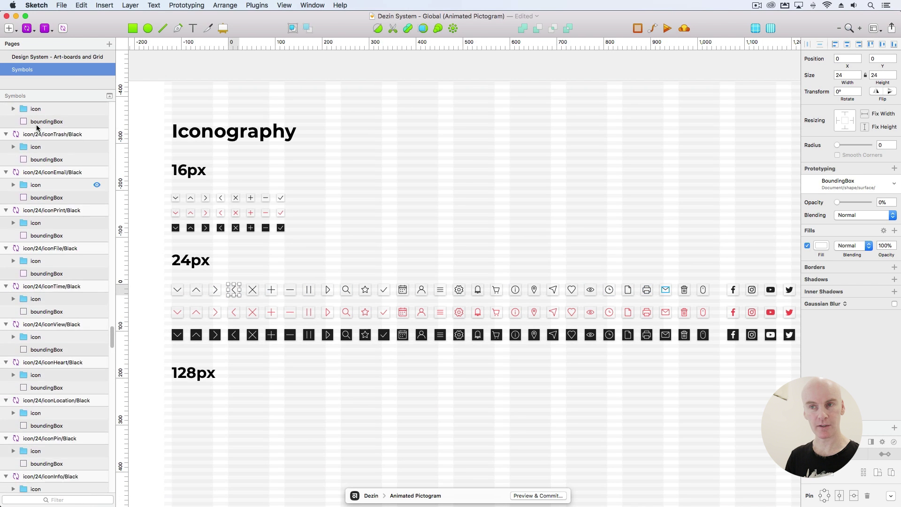
scroll(38, 124, up, 10)
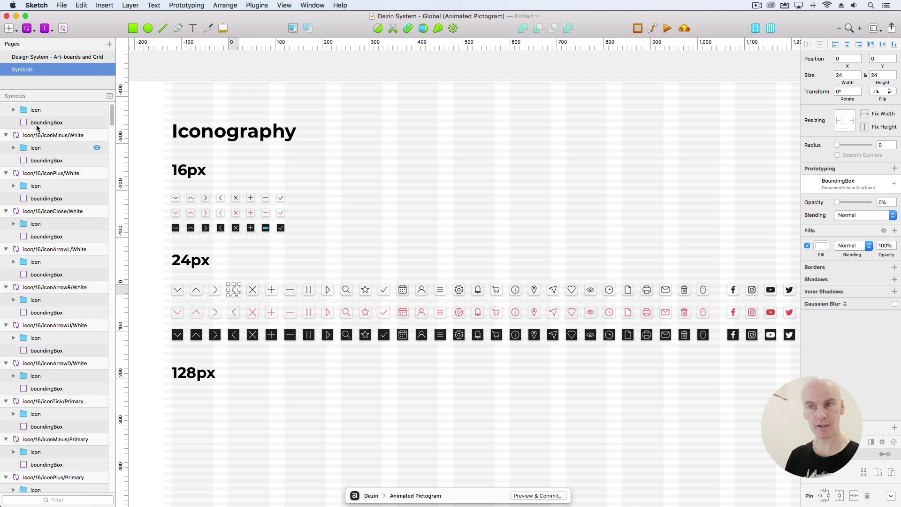
click(43, 111)
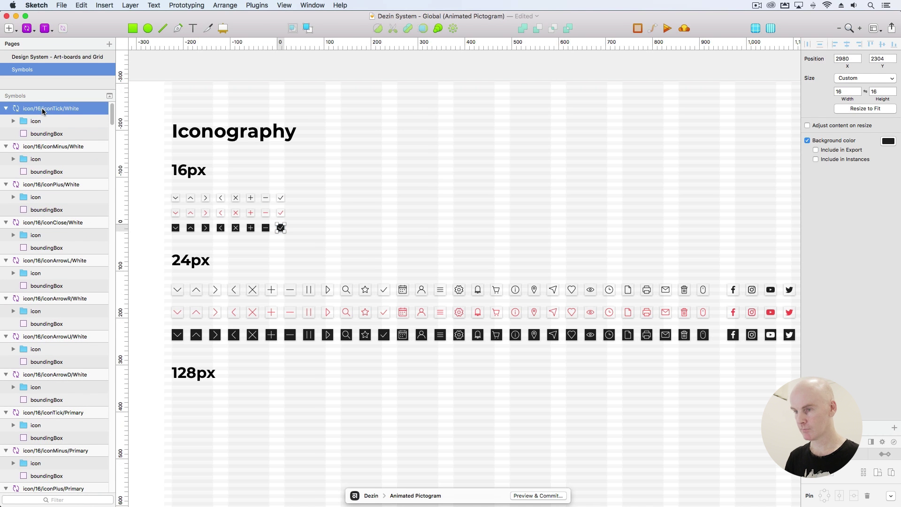
key(super+v)
key(super+minus)
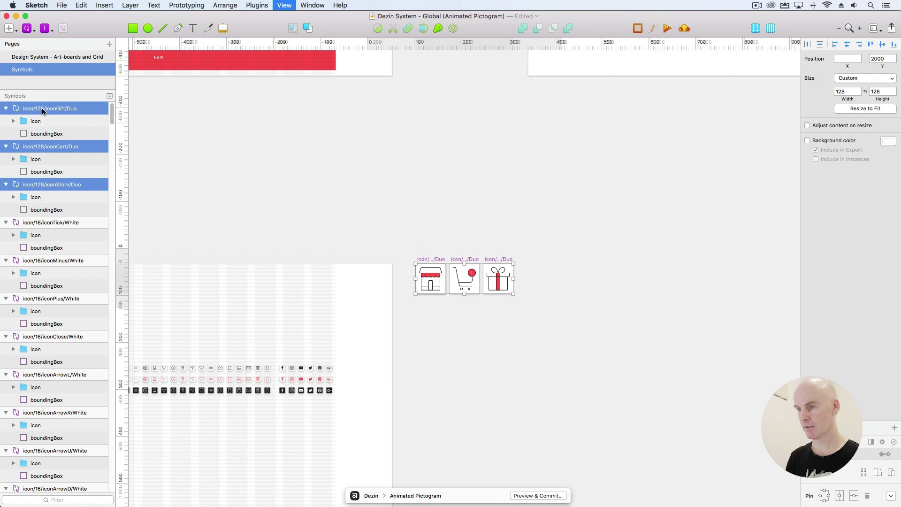
scroll(499, 230, left, 10)
drag(772, 79, 357, 236)
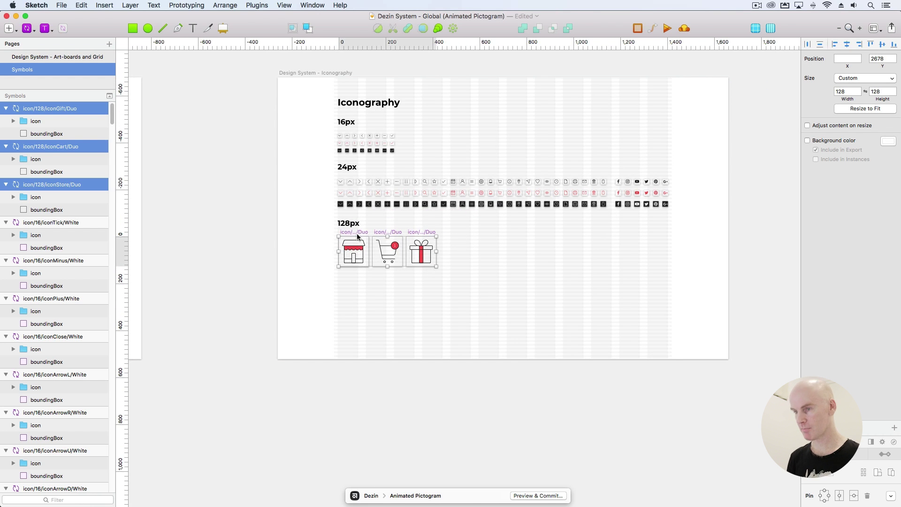
Inspect the fill and border settings of the awning shape inside the store pictogram
super+click(358, 237)
scroll(357, 237, up, 5)
scroll(357, 231, up, 3)
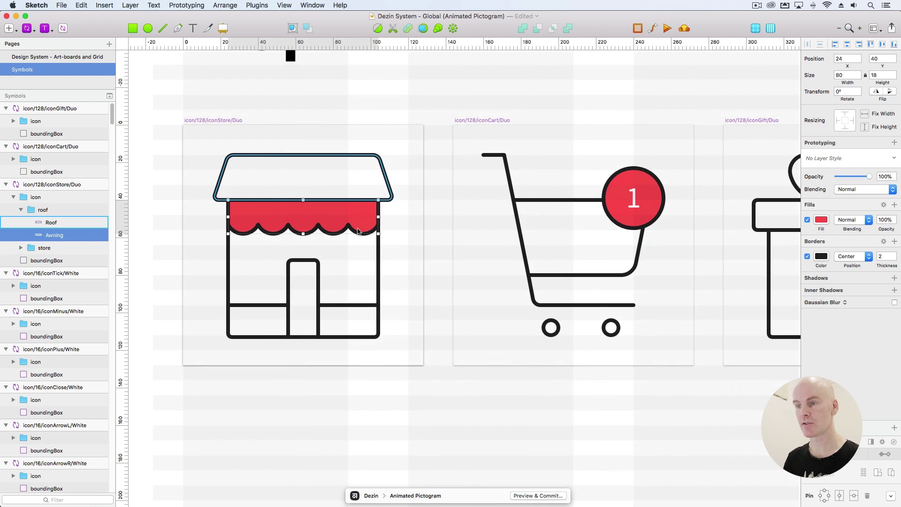
drag(358, 229, 364, 221)
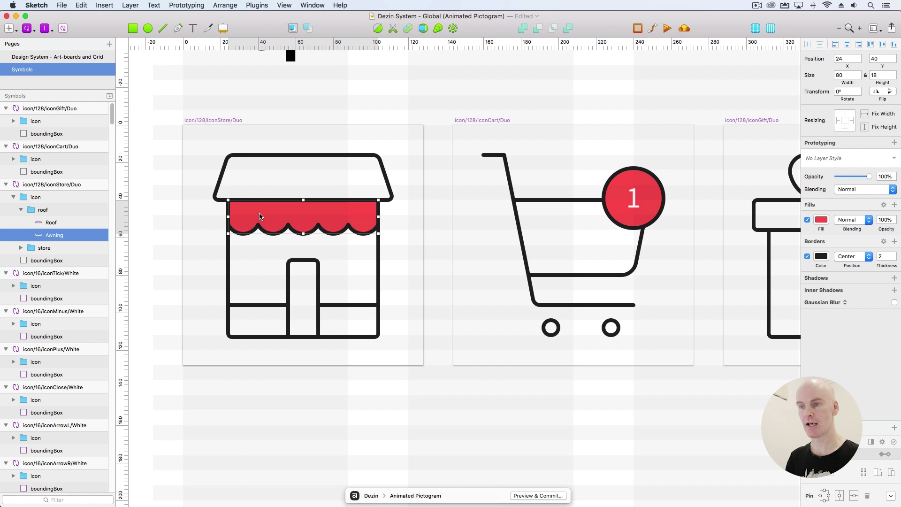
key(super+0)
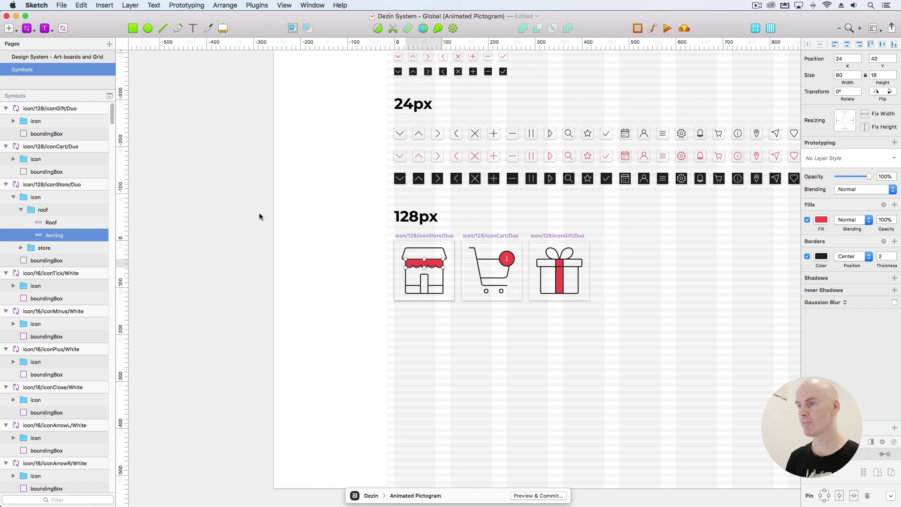
Examine the border settings of the black outlined rectangle among the Shapes on the brand and colours artboard
key(Escape)
drag(277, 185, 204, 261)
key(super+minus)
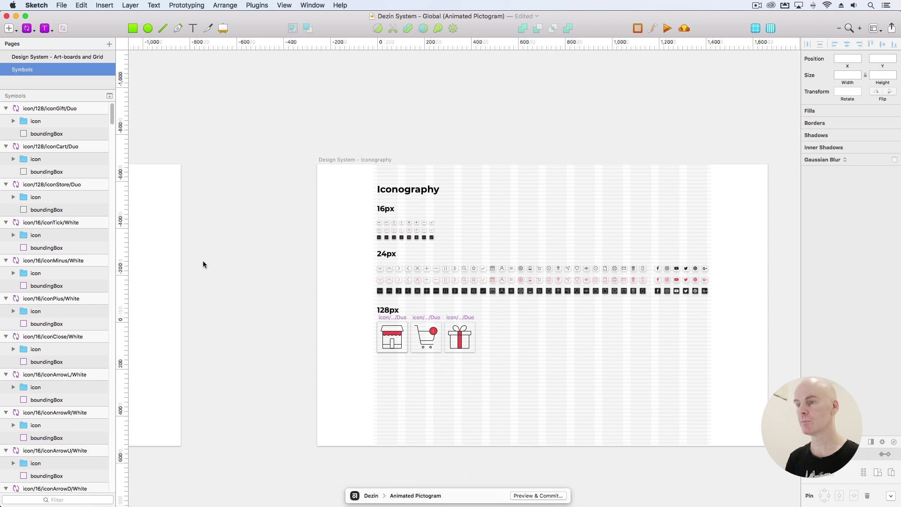
scroll(527, 318, left, 10)
scroll(527, 319, up, 5)
scroll(576, 315, left, 2)
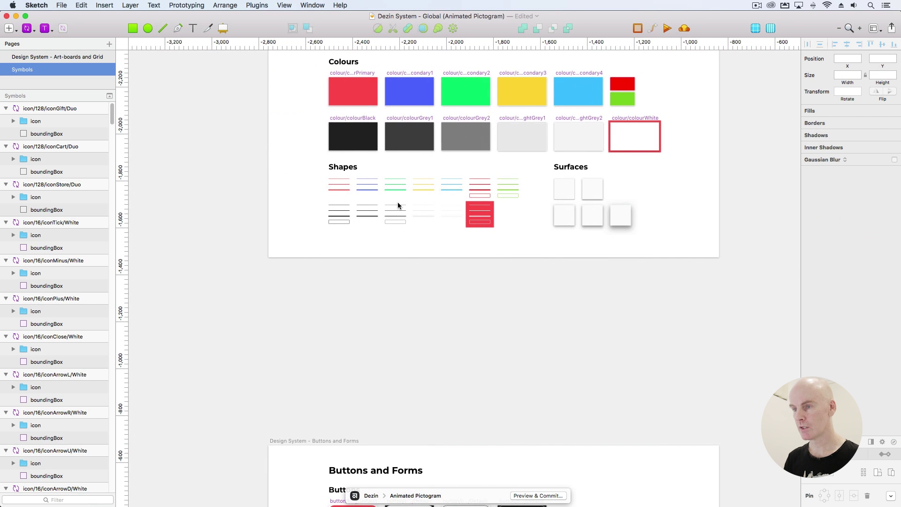
click(336, 222)
key(super+plus)
key(super+plus)
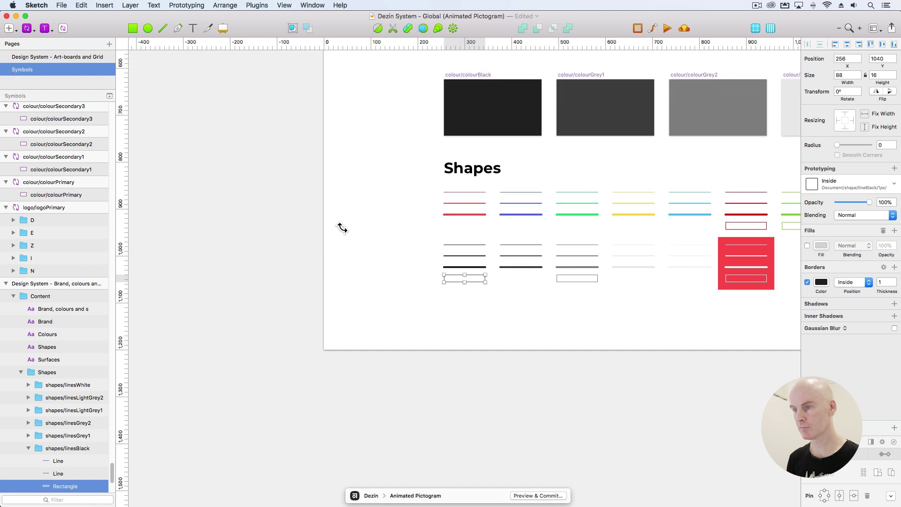
key(super+plus)
scroll(281, 169, right, 2)
scroll(282, 169, down, 1)
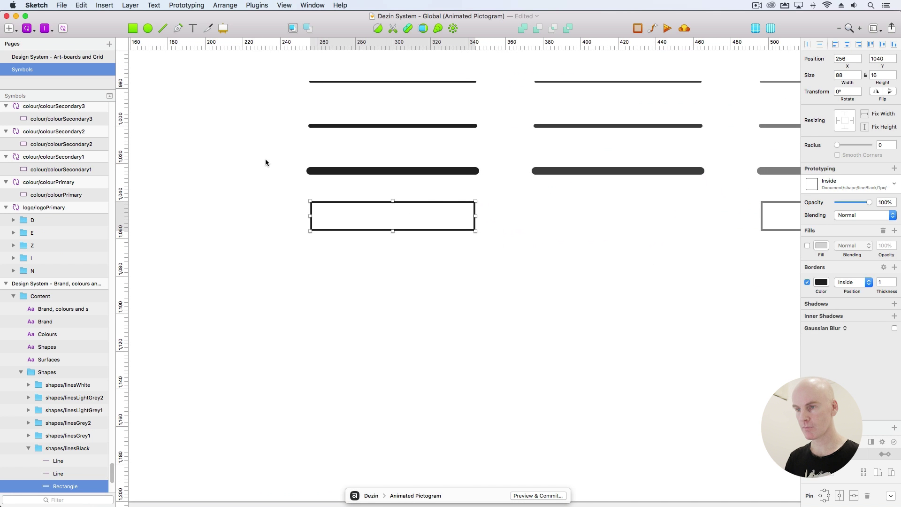
click(325, 252)
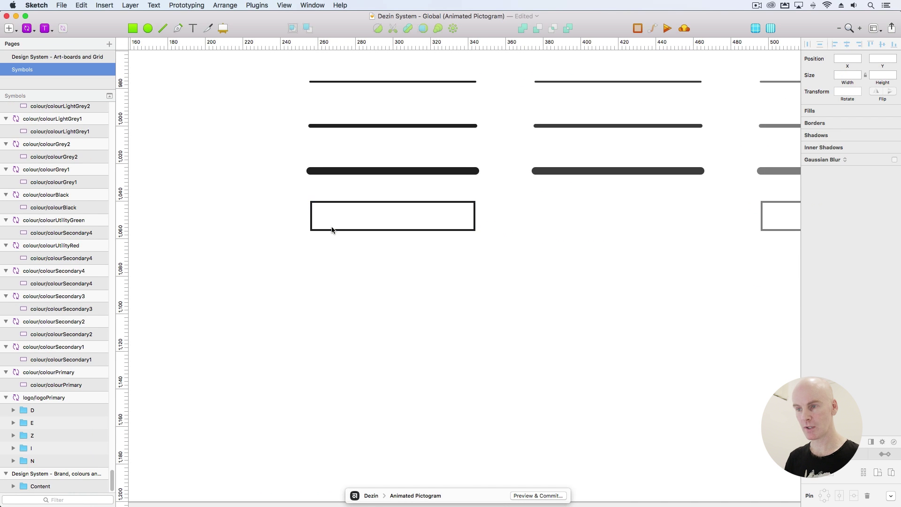
click(332, 230)
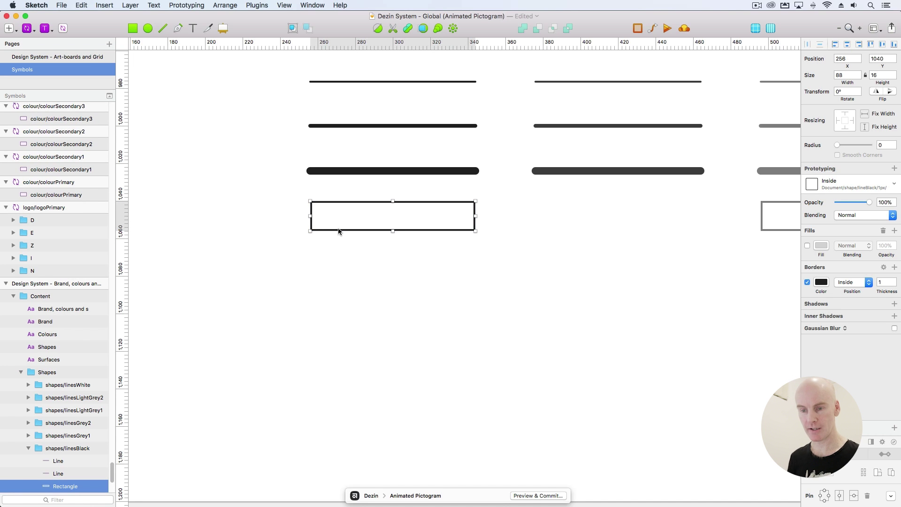
Duplicate the 1px black outlined rectangle and move the copy straight down to Y 1072
scroll(61, 336, down, 3)
click(78, 458)
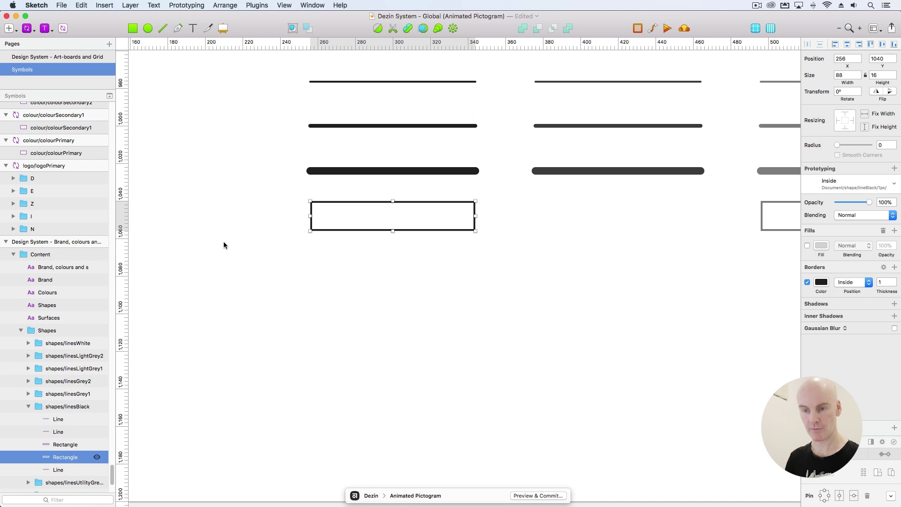
key(shift+Down)
key(shift+Down)
key(shift+Down)
key(shift+Down)
key(shift+Up)
key(shift+Down)
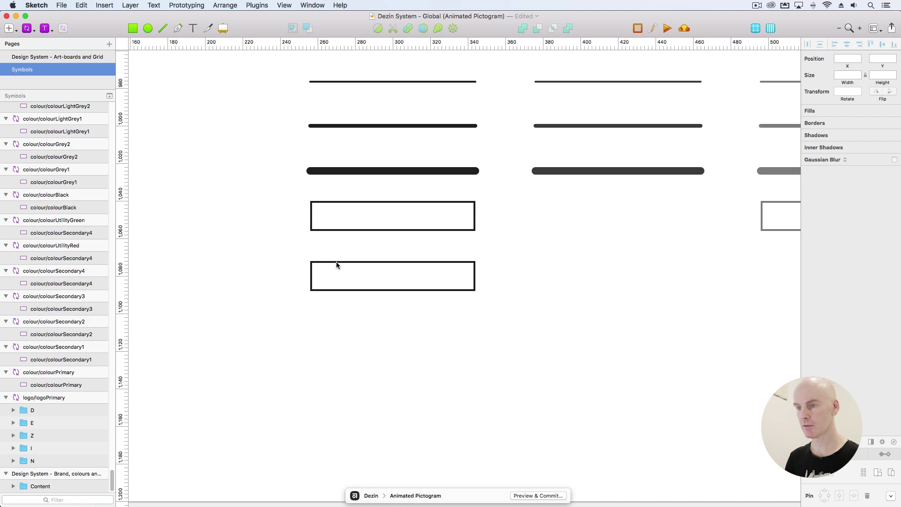
Enable the fill of the duplicated rectangle and set it to the red document colour FF5252
click(336, 263)
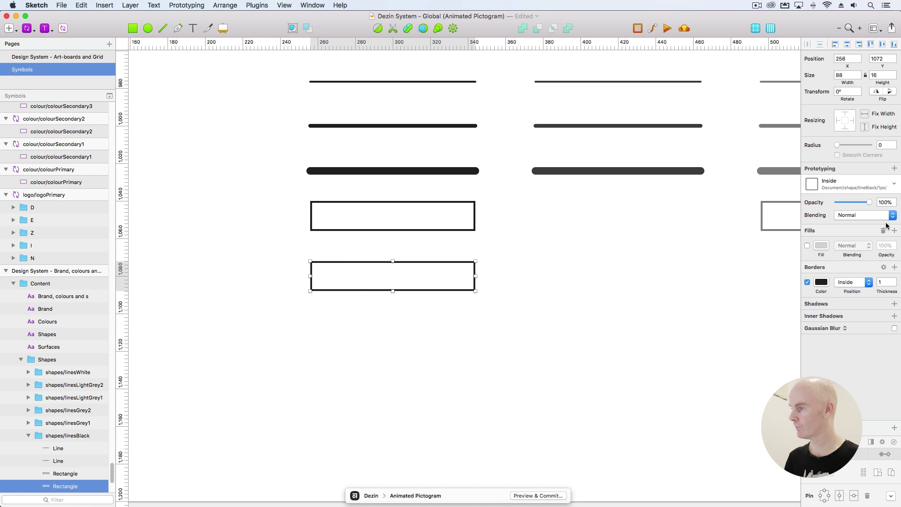
click(807, 246)
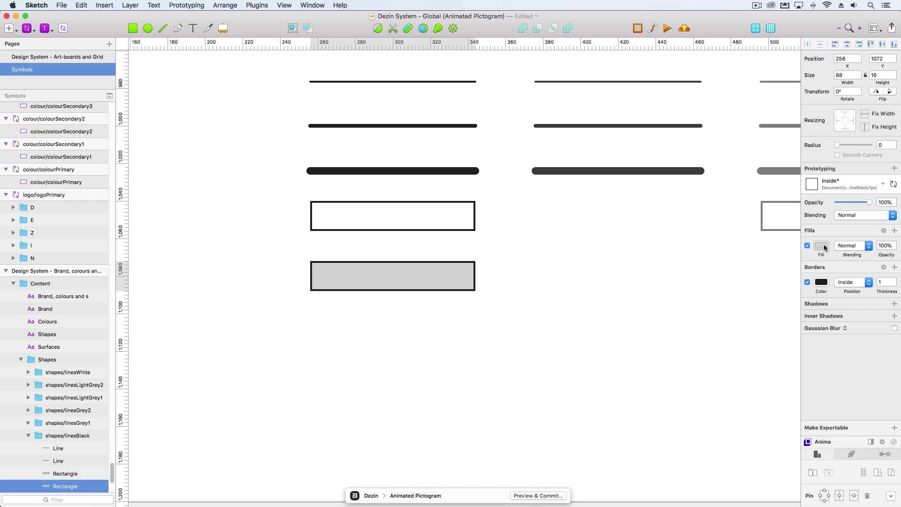
click(825, 247)
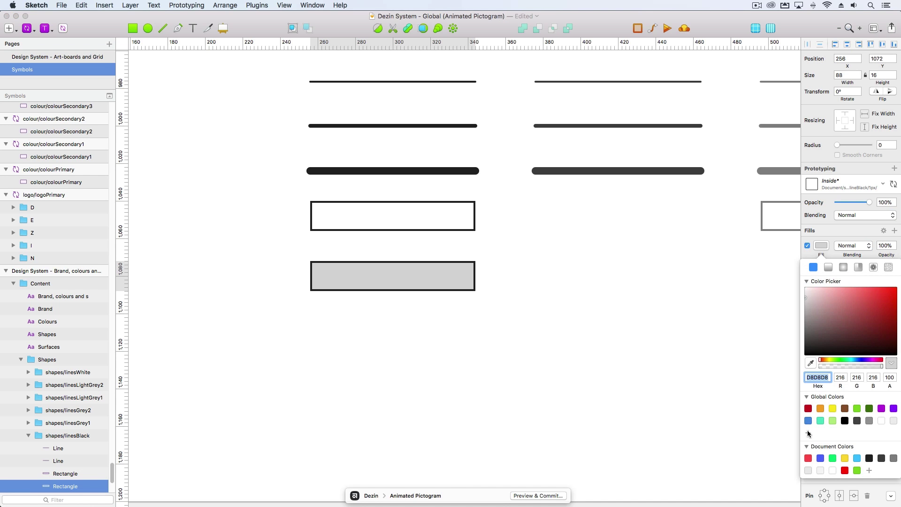
click(810, 459)
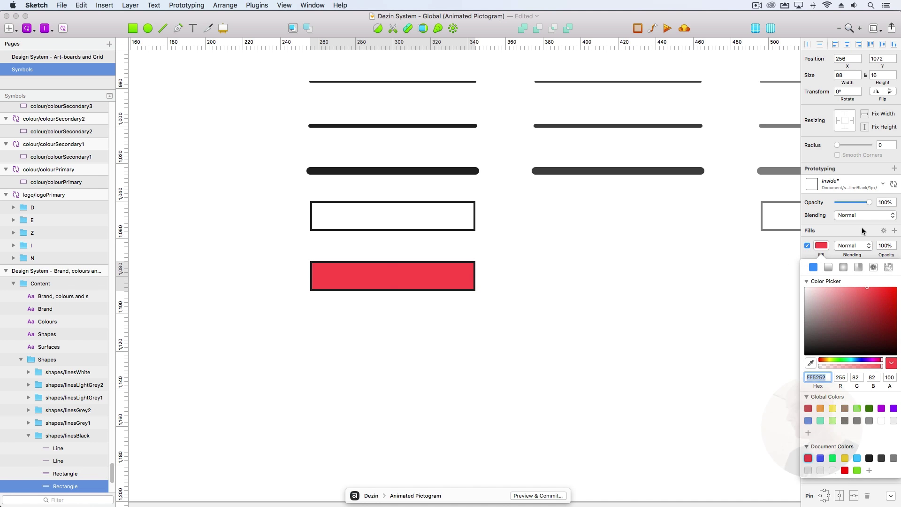
Set the red rectangle's border to Center position with thickness 2 and round joins
click(862, 228)
click(847, 288)
click(854, 274)
click(894, 281)
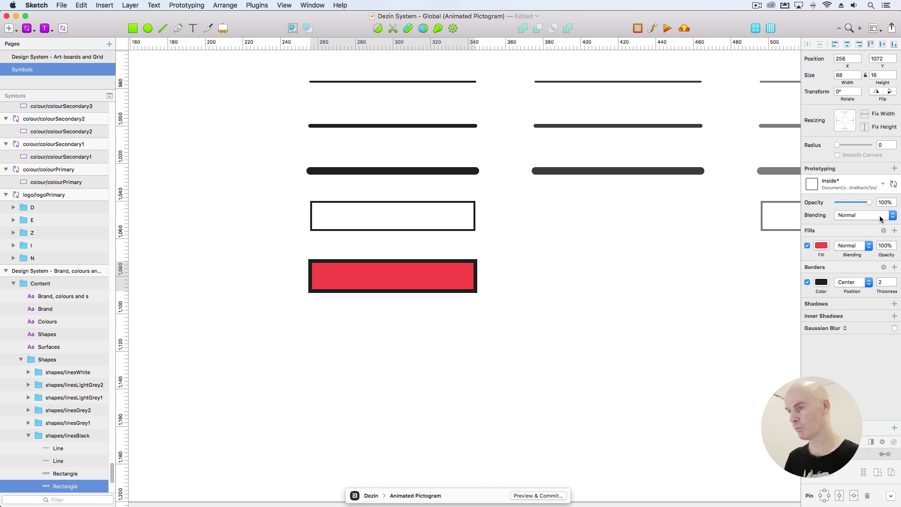
click(884, 268)
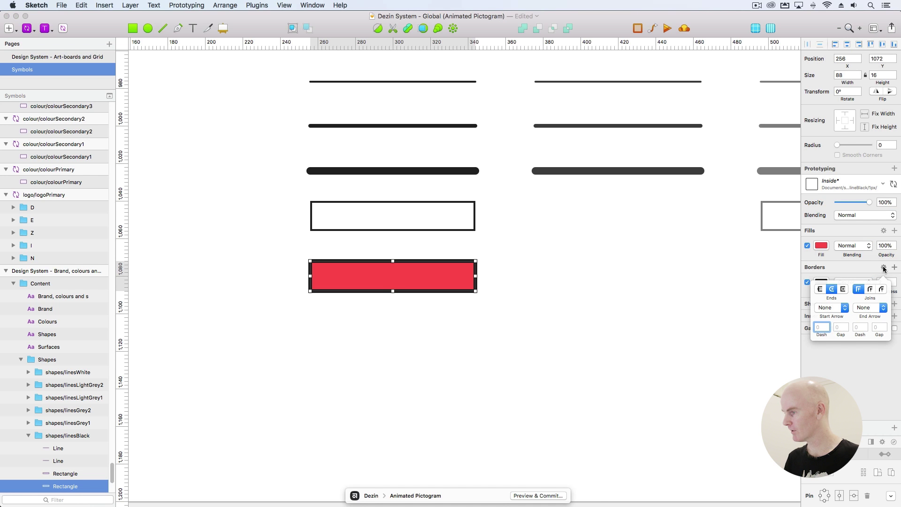
click(871, 289)
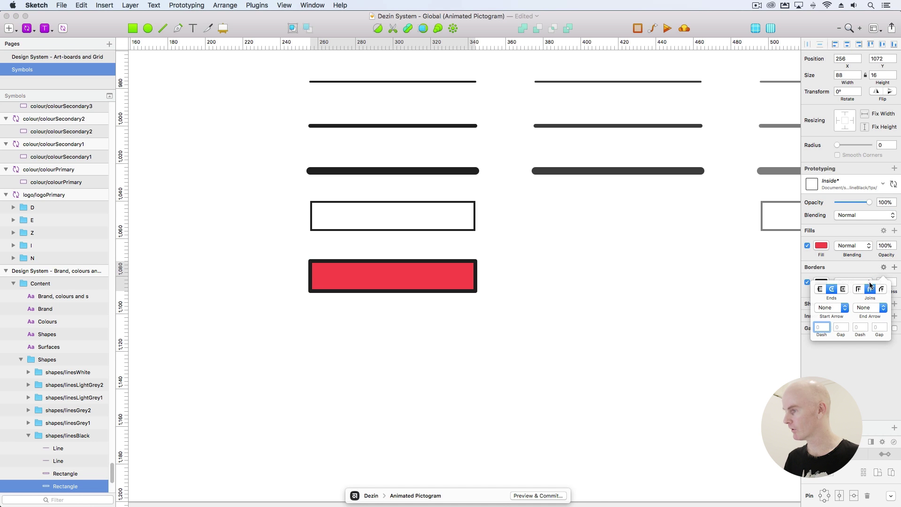
Create a new layer style from the red rectangle named shape/lineBlack/2px/Center/fillPrimary
click(846, 186)
click(834, 271)
key(Right)
key(BackSpace)
key(BackSpace)
key(BackSpace)
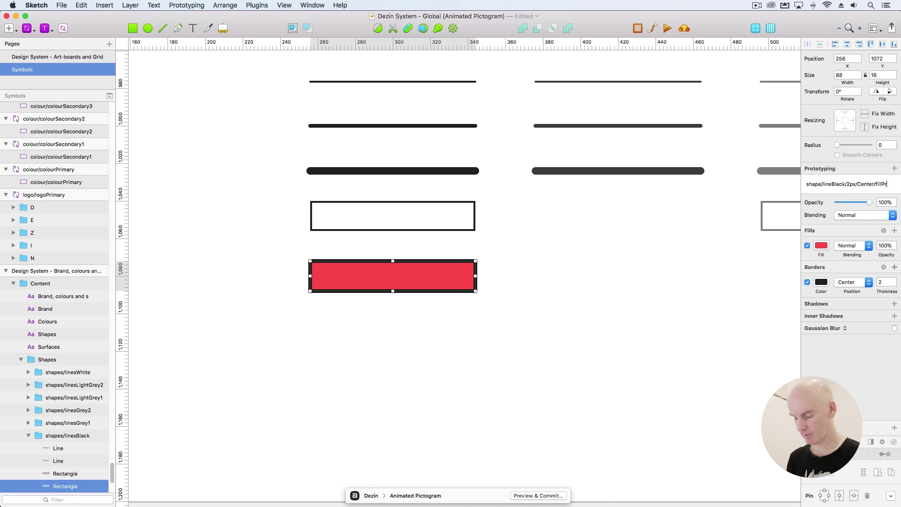
text(ry)
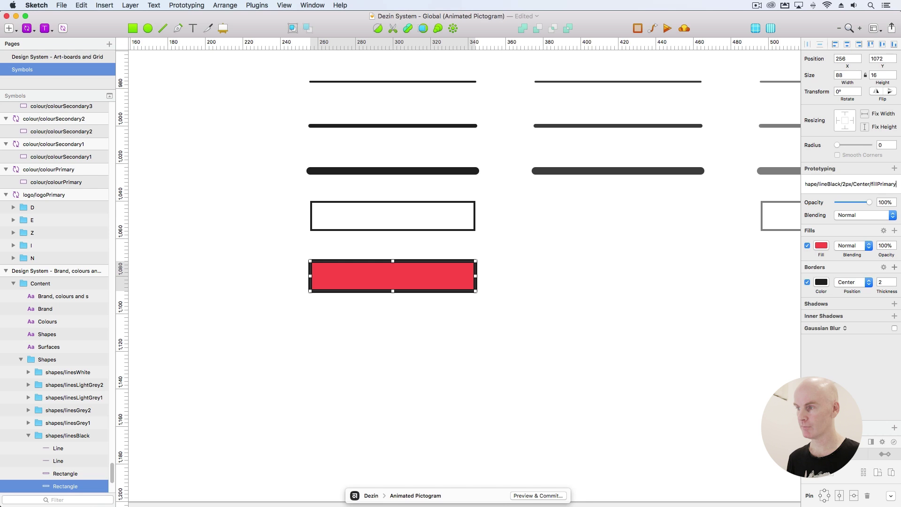
key(Return)
Check where the new fillPrimary style sits among the shared lineBlack 2px shape styles
click(849, 183)
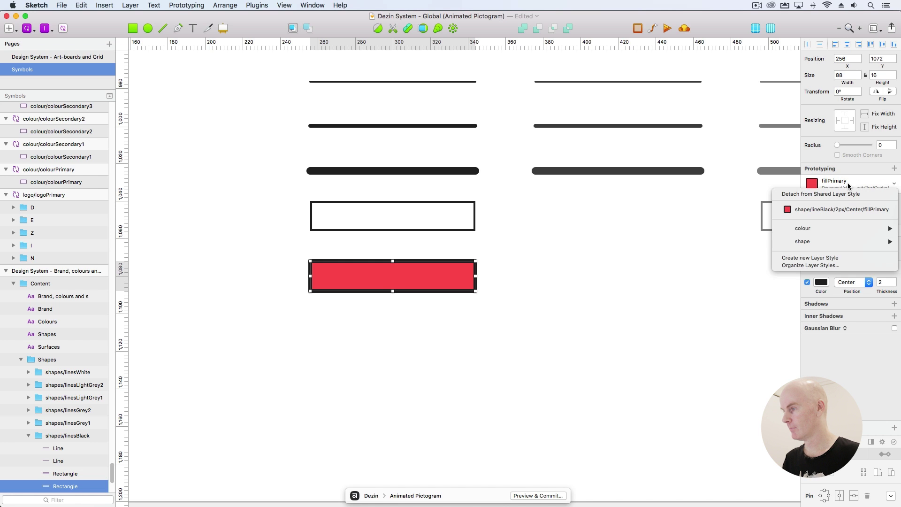
mouse_move(818, 242)
mouse_move(732, 242)
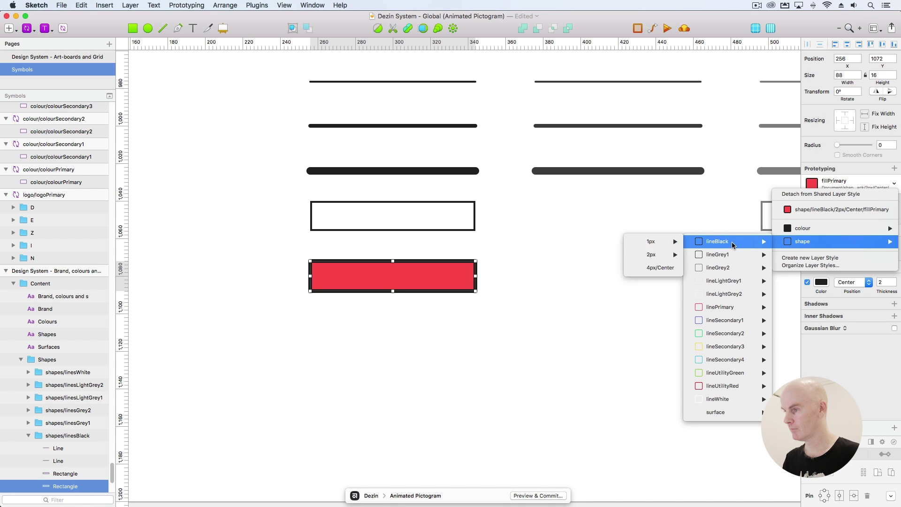
mouse_move(655, 254)
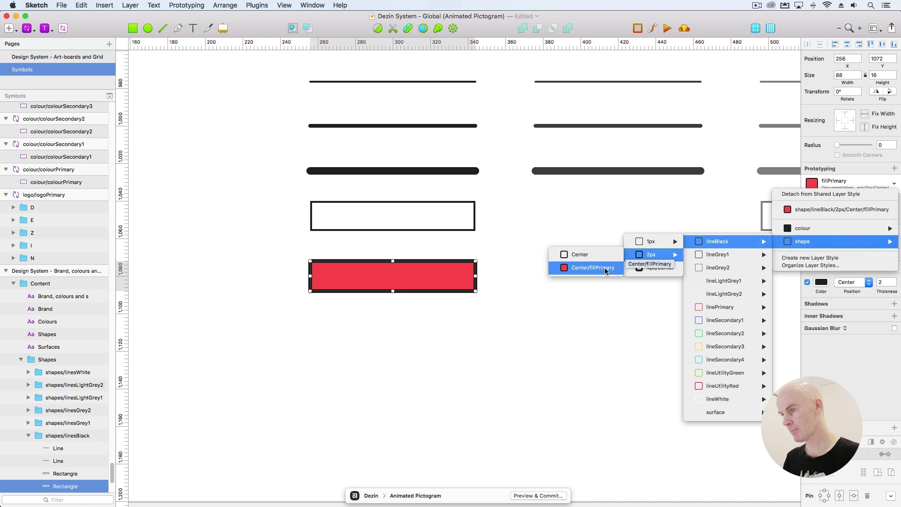
click(521, 196)
Apply the shape/lineBlack/2px/Center layer style to the roof, door, both wall lines and store outline of the 128px store pictogram
scroll(466, 250, left, 3)
click(304, 200)
scroll(413, 179, down, 10)
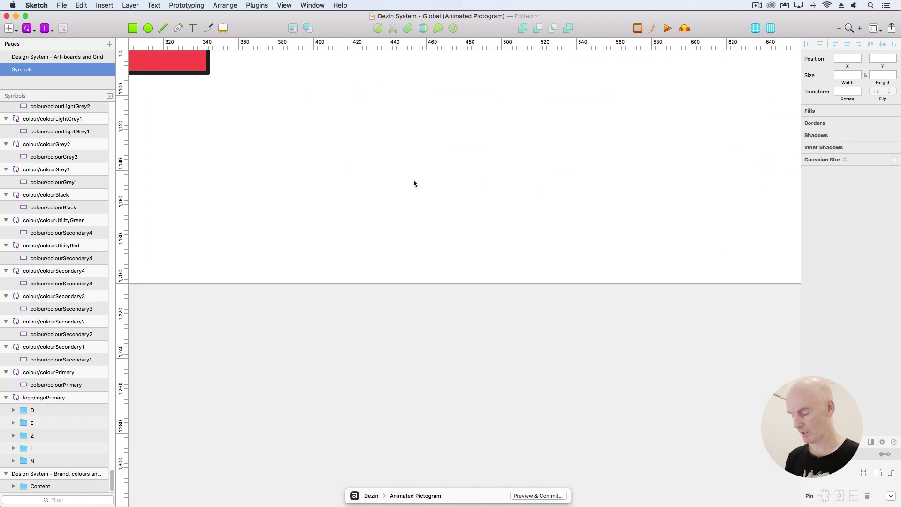
scroll(559, 246, down, 5)
scroll(317, 103, down, 15)
scroll(316, 104, right, 8)
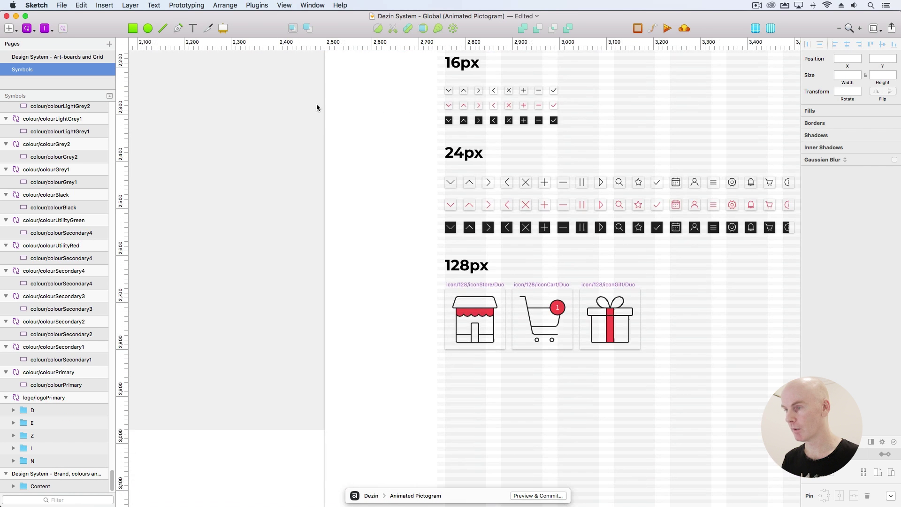
click(395, 179)
scroll(396, 179, up, 10)
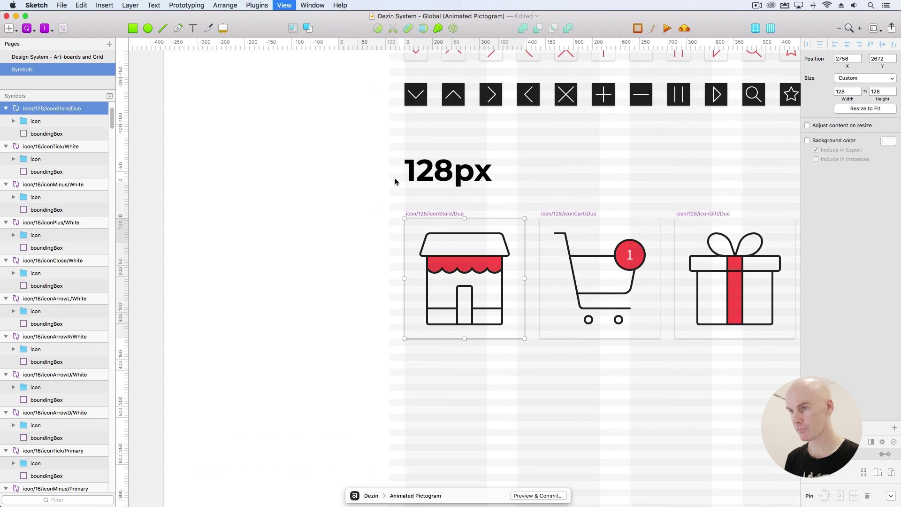
click(304, 90)
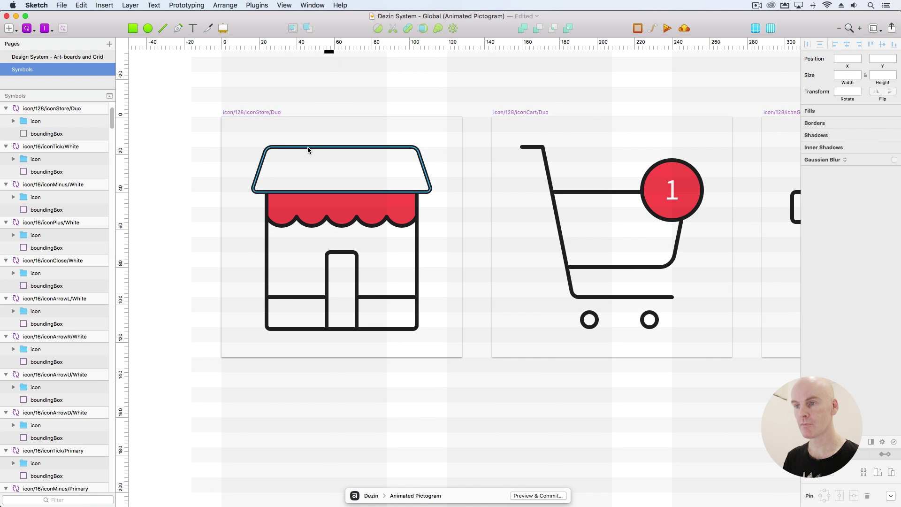
click(308, 147)
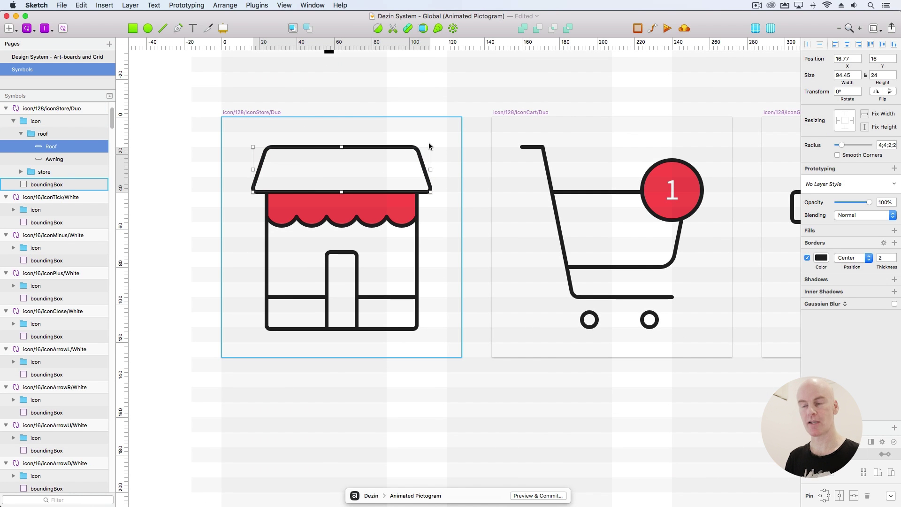
shift+click(418, 244)
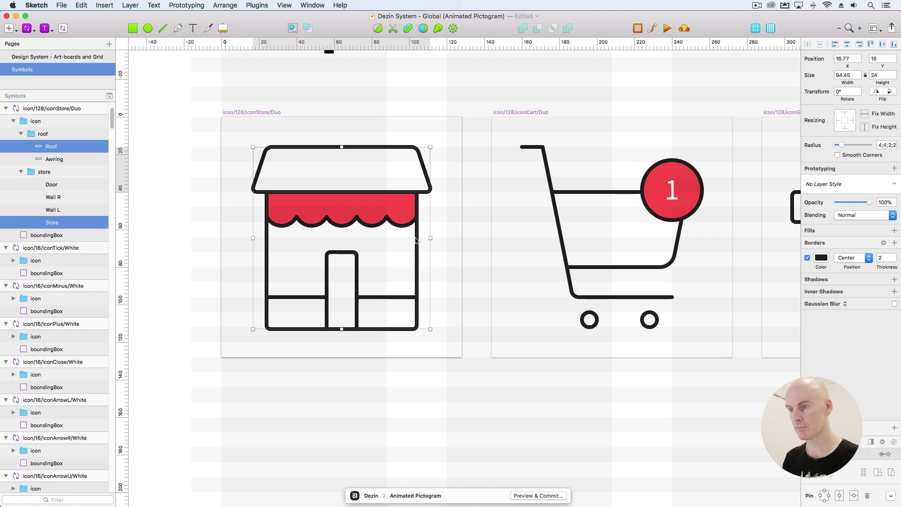
shift+click(357, 281)
shift+click(377, 298)
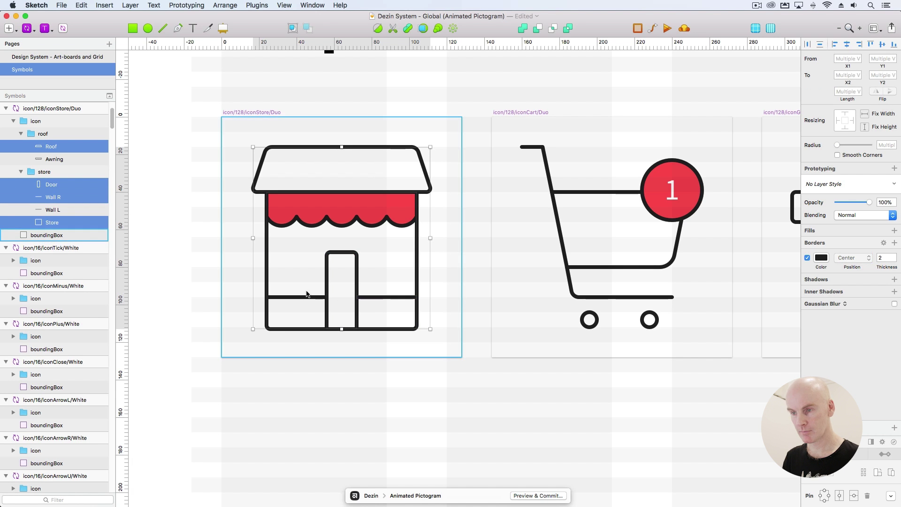
shift+click(308, 297)
click(845, 184)
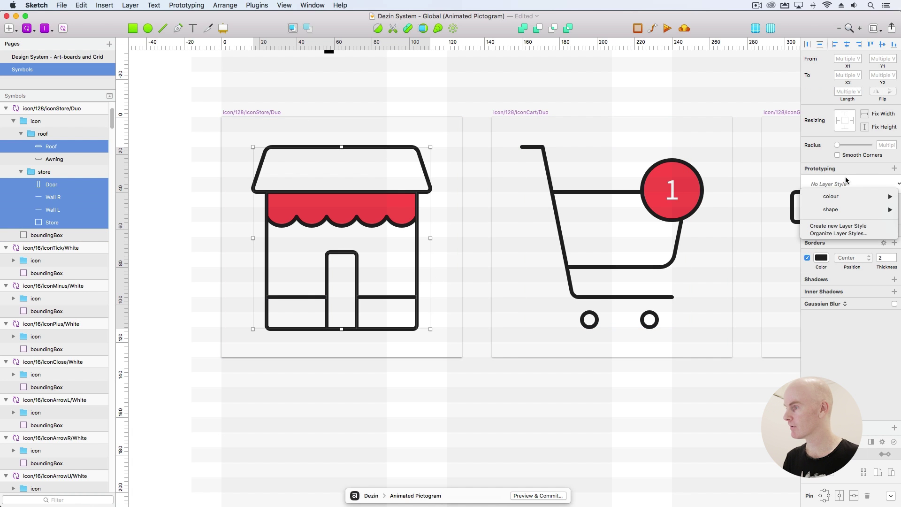
mouse_move(839, 211)
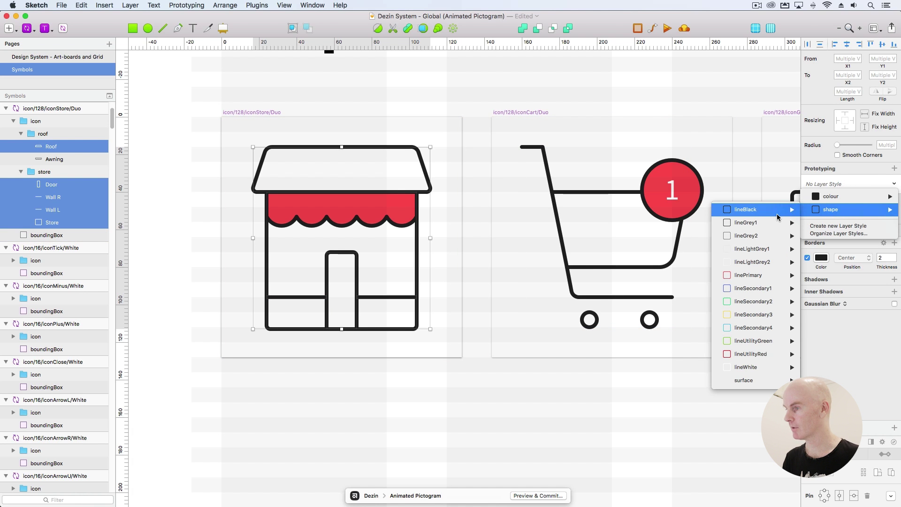
mouse_move(751, 209)
mouse_move(681, 222)
click(619, 222)
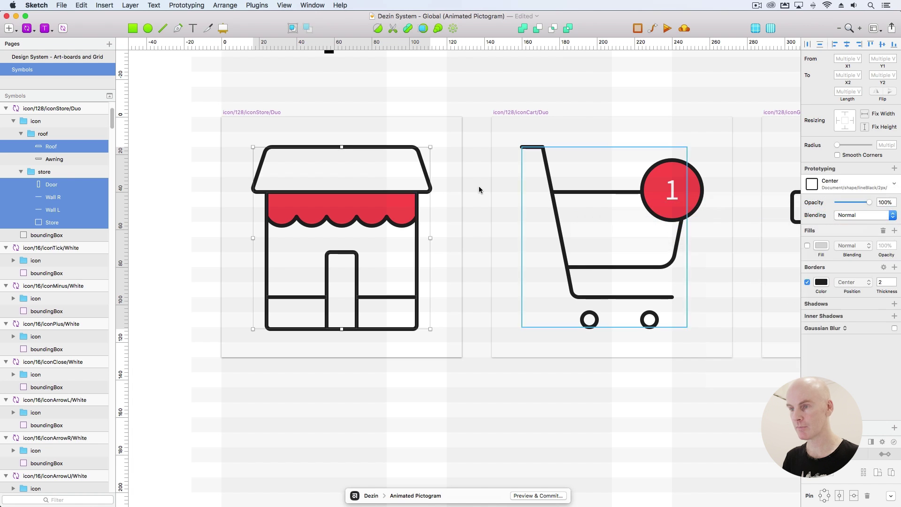
Apply the shape/lineBlack/2px/Center/fillPrimary layer style to the red awning of the store pictogram
click(399, 209)
click(847, 160)
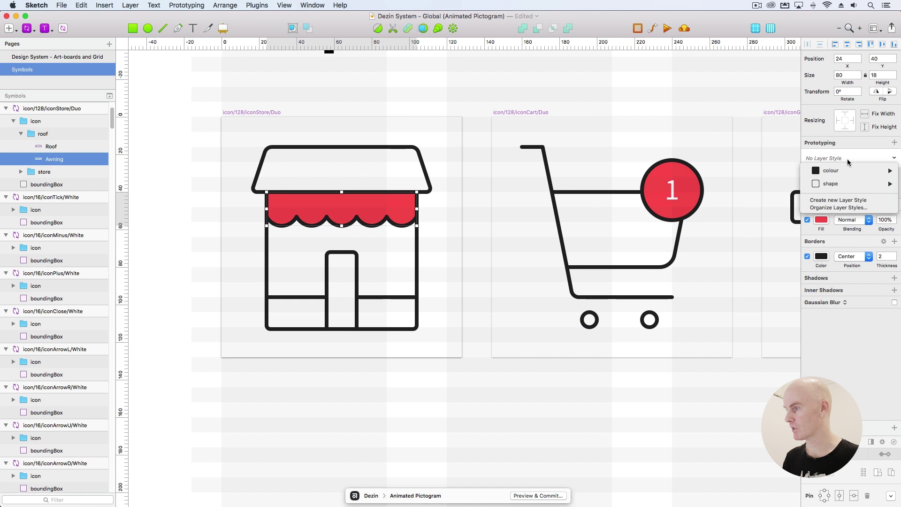
mouse_move(841, 183)
mouse_move(759, 182)
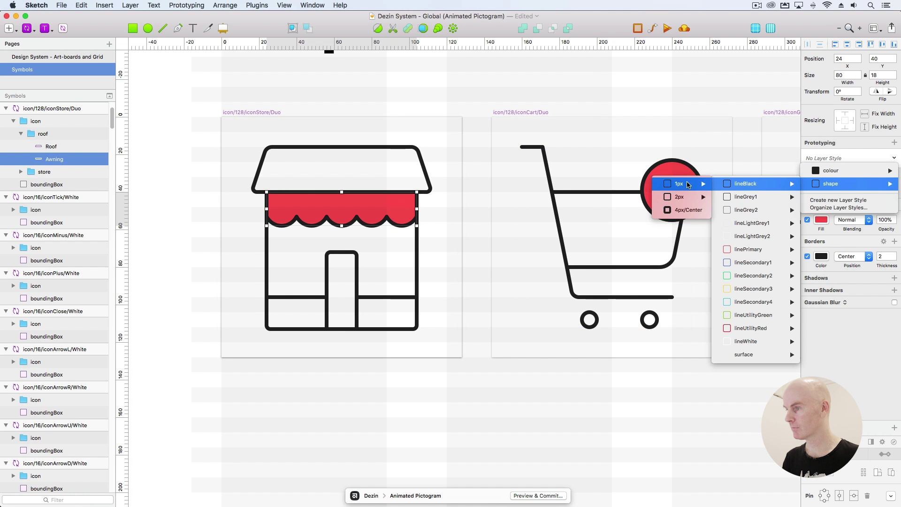
mouse_move(681, 197)
click(618, 207)
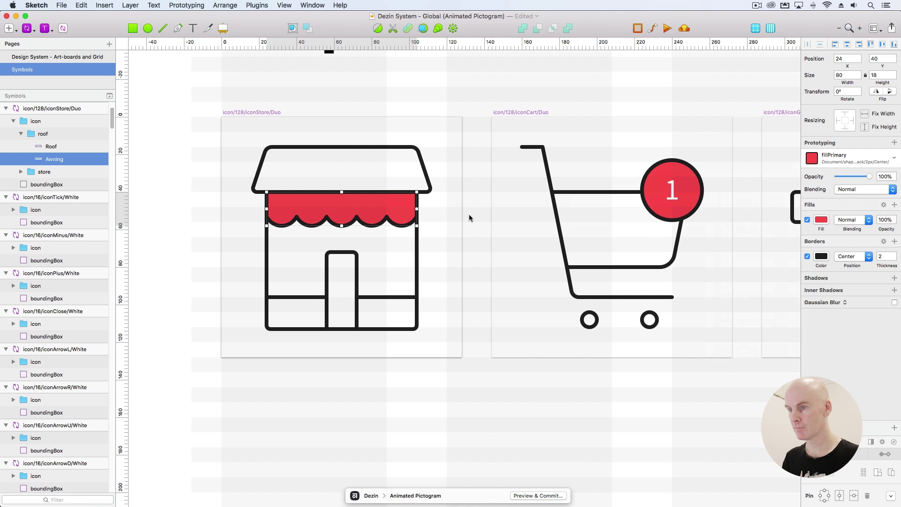
click(467, 210)
Apply the shape/lineBlack/2px/Center layer style to the handle, basket, compartment and both wheels of the 128px cart pictogram
scroll(366, 199, right, 5)
click(378, 168)
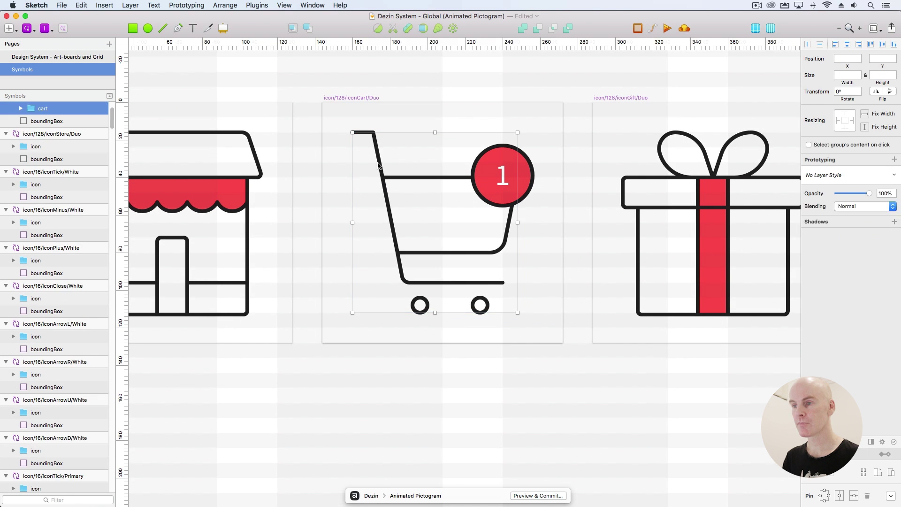
double_click(378, 169)
shift+click(403, 179)
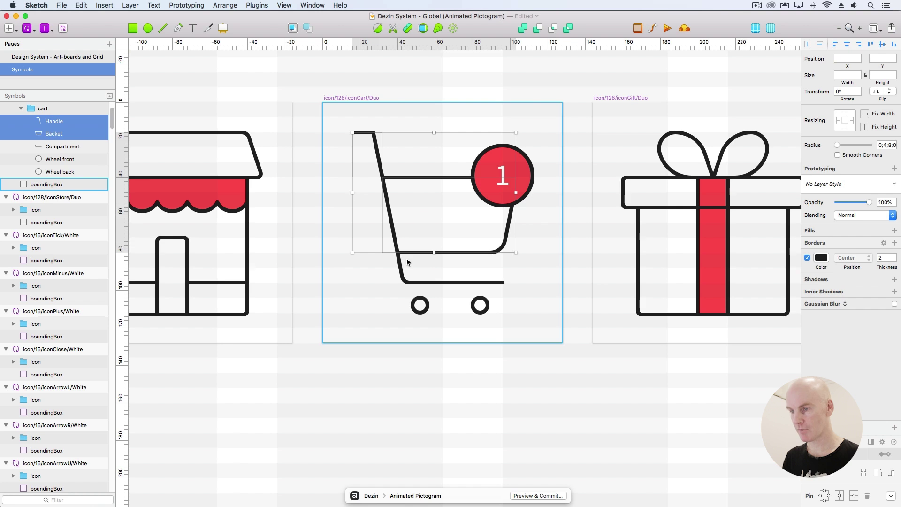
shift+click(425, 282)
shift+click(421, 305)
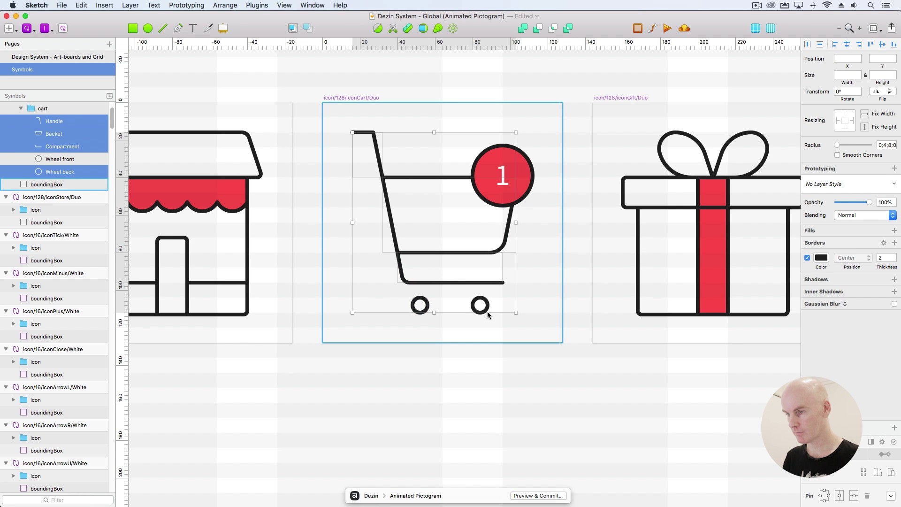
shift+click(480, 305)
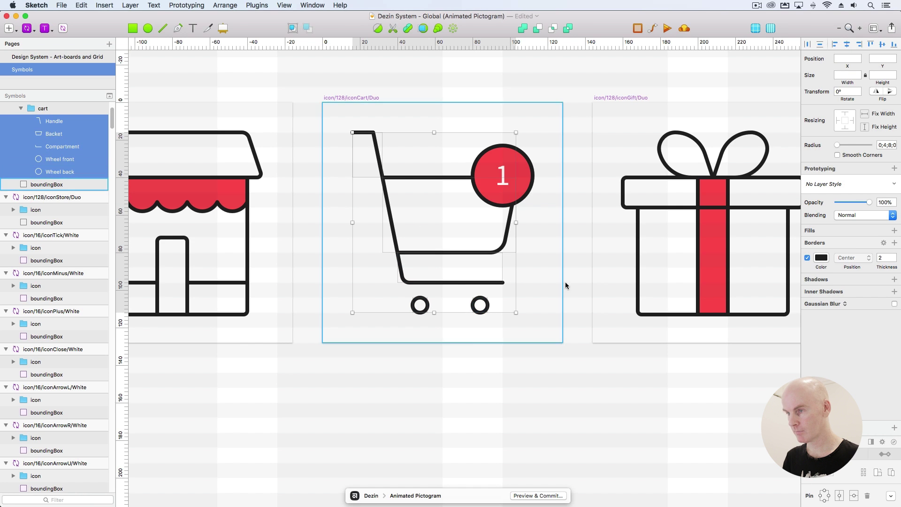
click(829, 188)
mouse_move(831, 210)
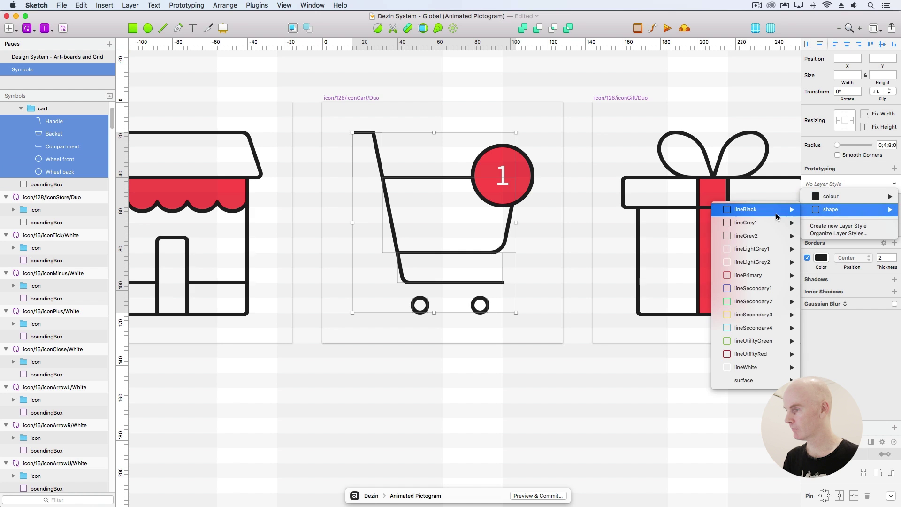
mouse_move(747, 209)
mouse_move(681, 222)
click(625, 222)
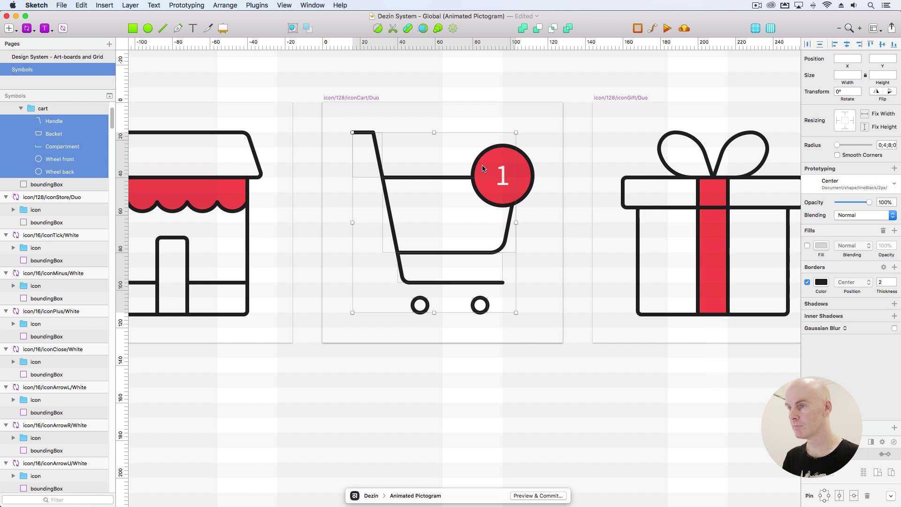
Apply the shape/lineBlack/2px/Center/fillPrimary layer style to the red count circle of the 128px cart pictogram
click(488, 190)
click(833, 161)
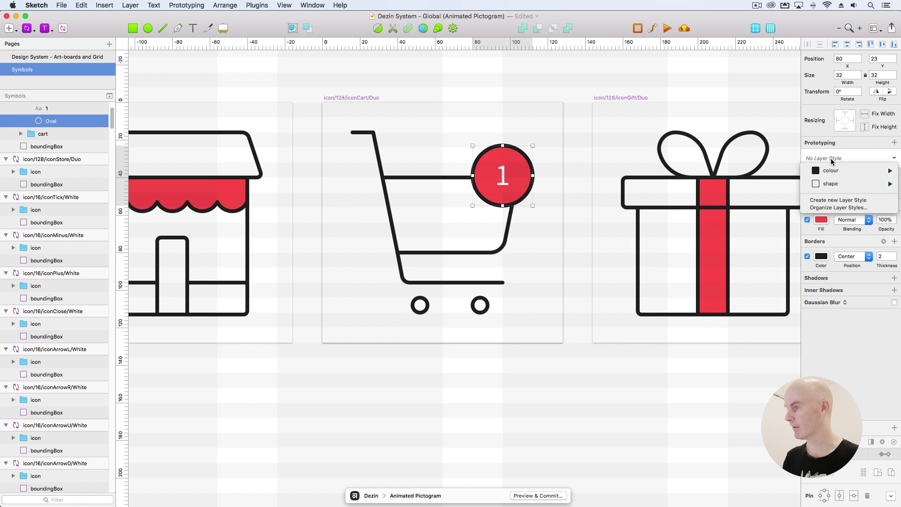
mouse_move(831, 184)
mouse_move(766, 190)
mouse_move(680, 197)
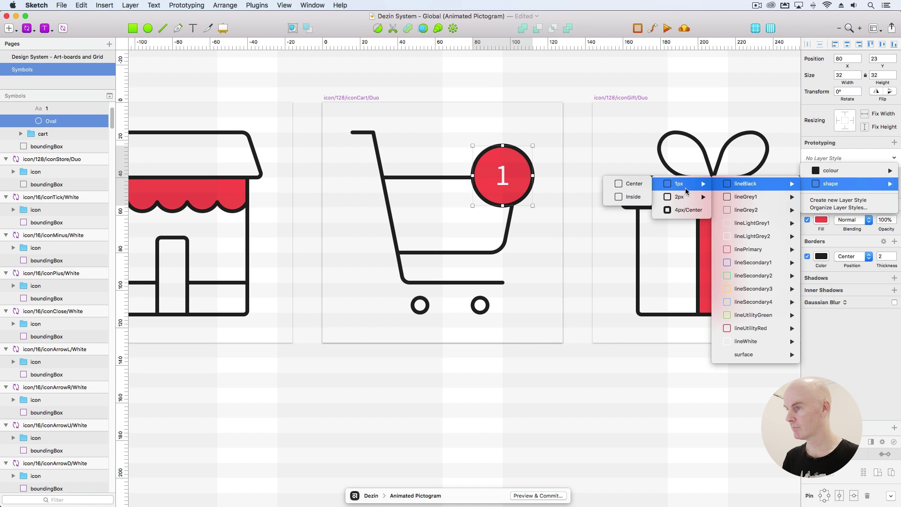
click(622, 210)
click(532, 287)
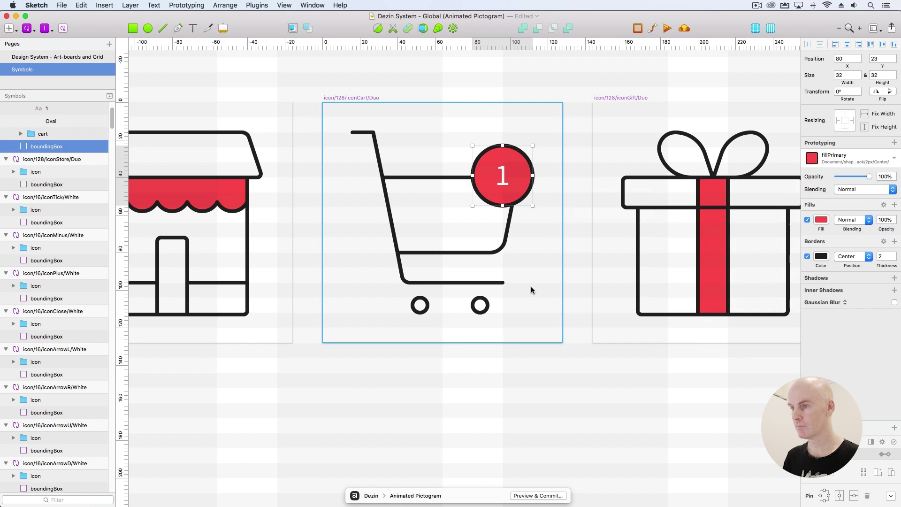
Apply the dt/p/p/White/Center text style to the number 1 in the cart's count badge
scroll(531, 286, right, 5)
double_click(392, 189)
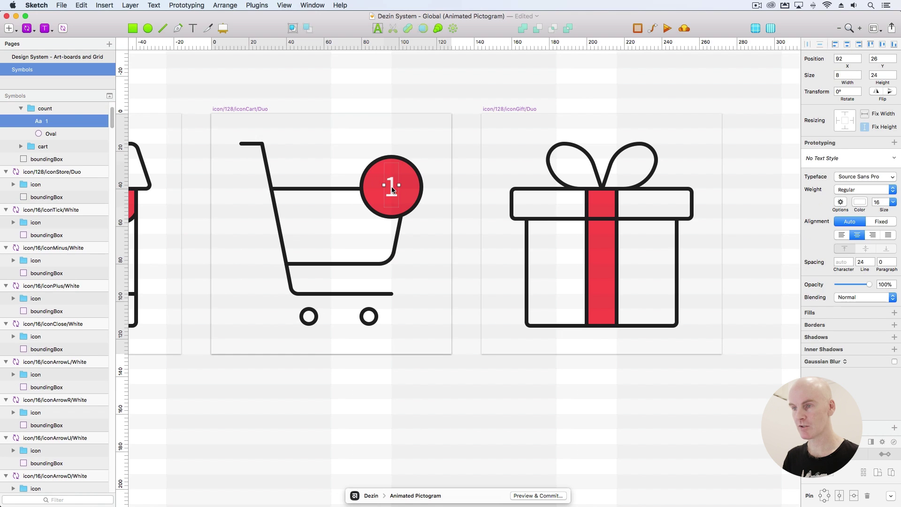
click(834, 160)
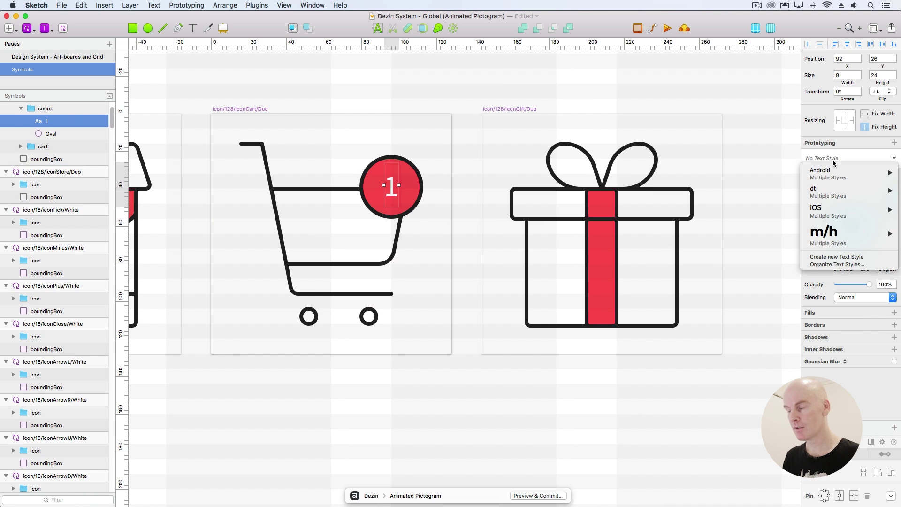
mouse_move(827, 196)
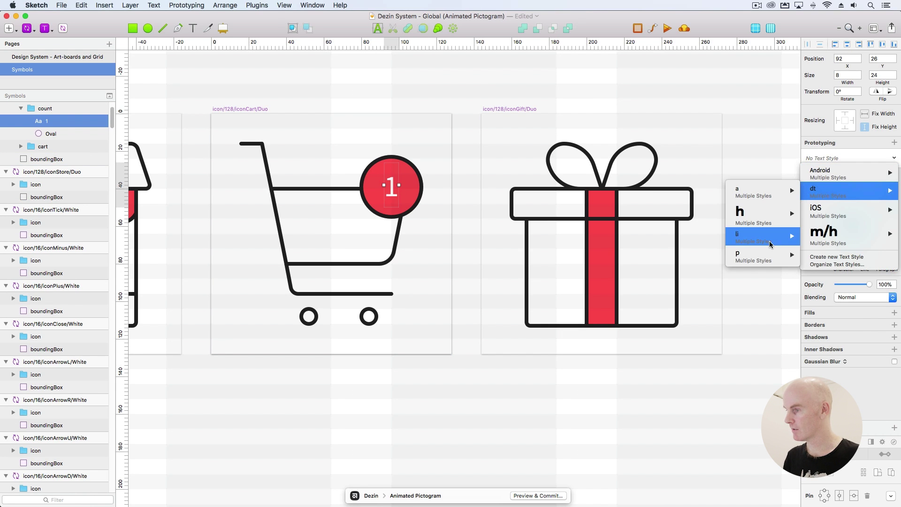
mouse_move(764, 261)
mouse_move(694, 256)
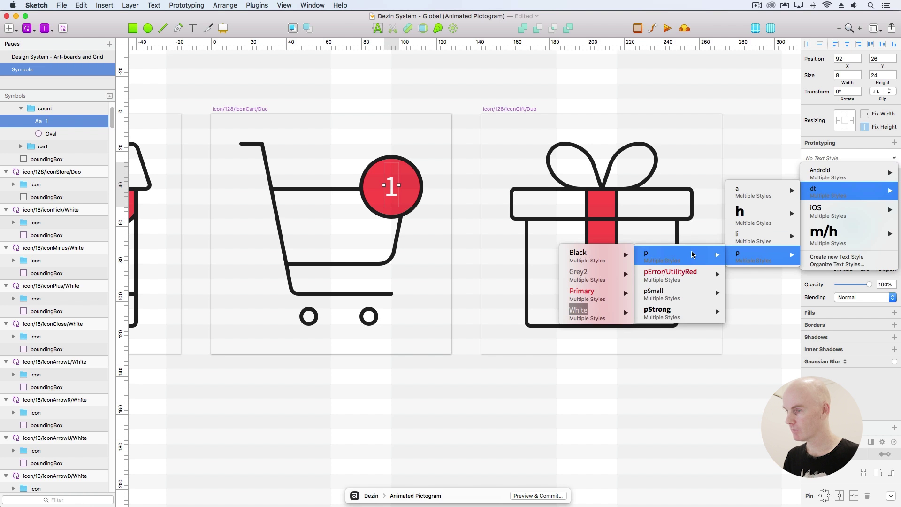
mouse_move(590, 312)
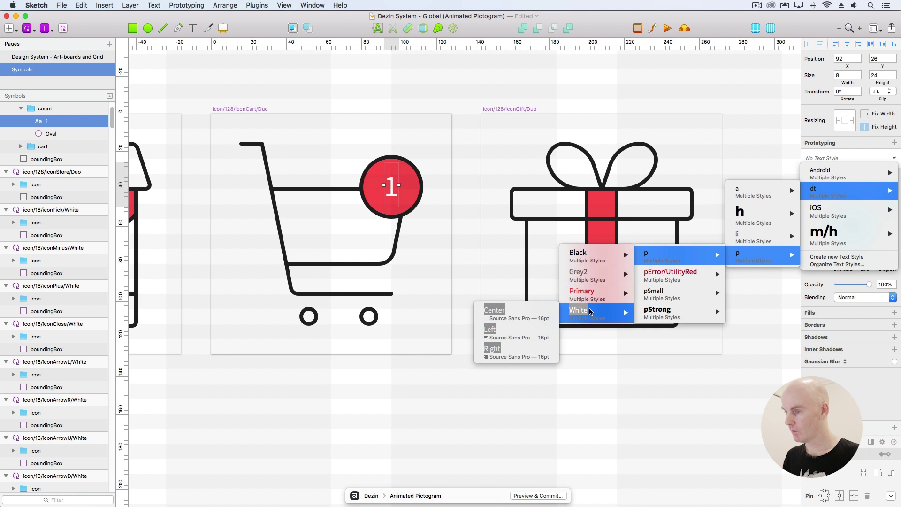
click(523, 311)
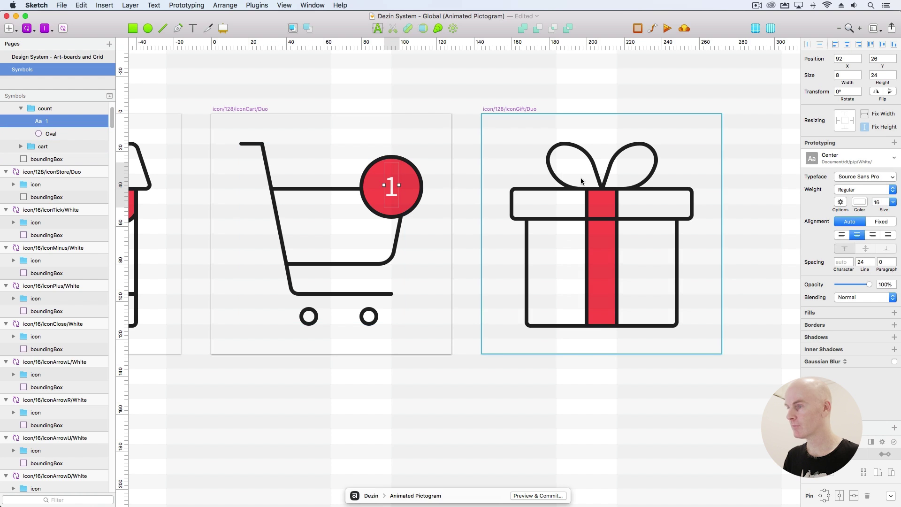
Apply the shape/lineBlack/2px/Center layer style to the lid, box and bow of the 128px gift pictogram
click(520, 195)
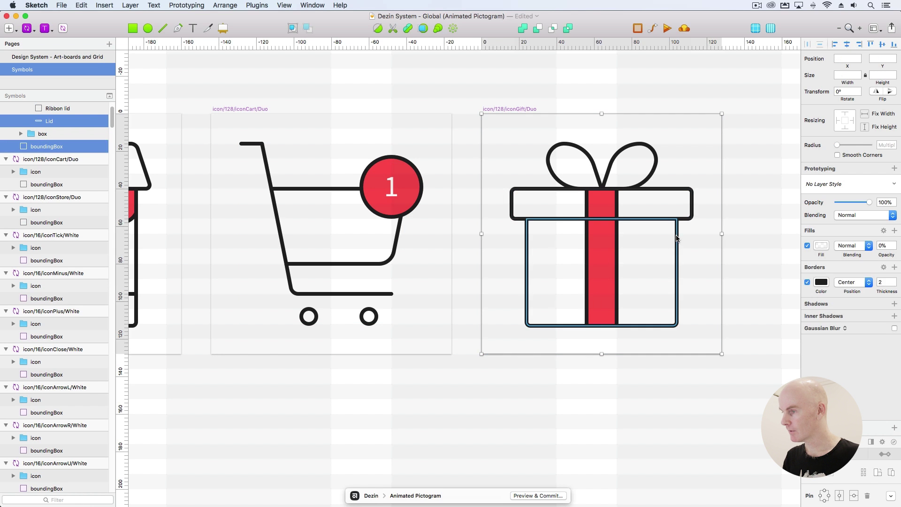
click(735, 214)
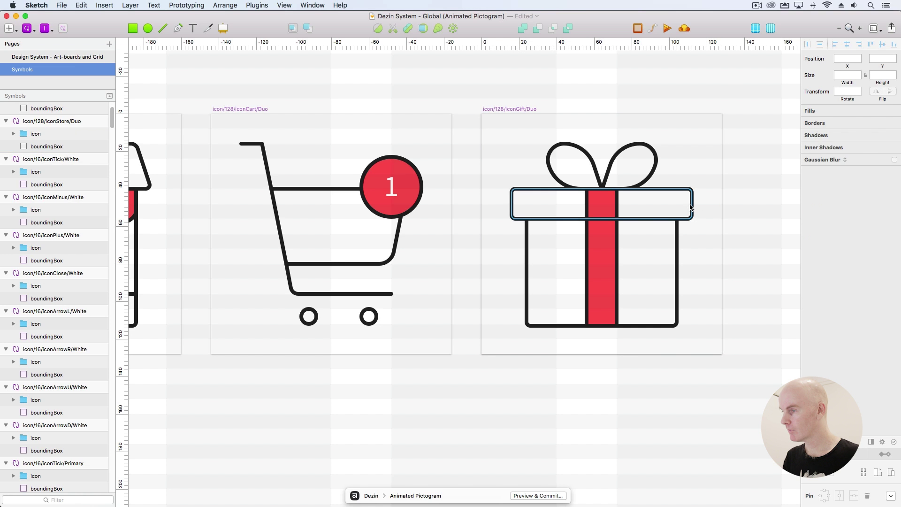
click(693, 203)
shift+click(676, 239)
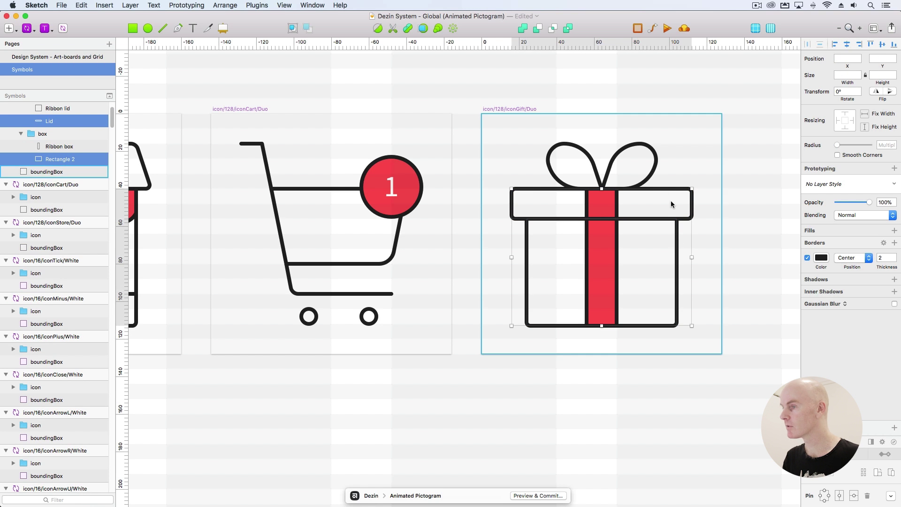
shift+click(582, 148)
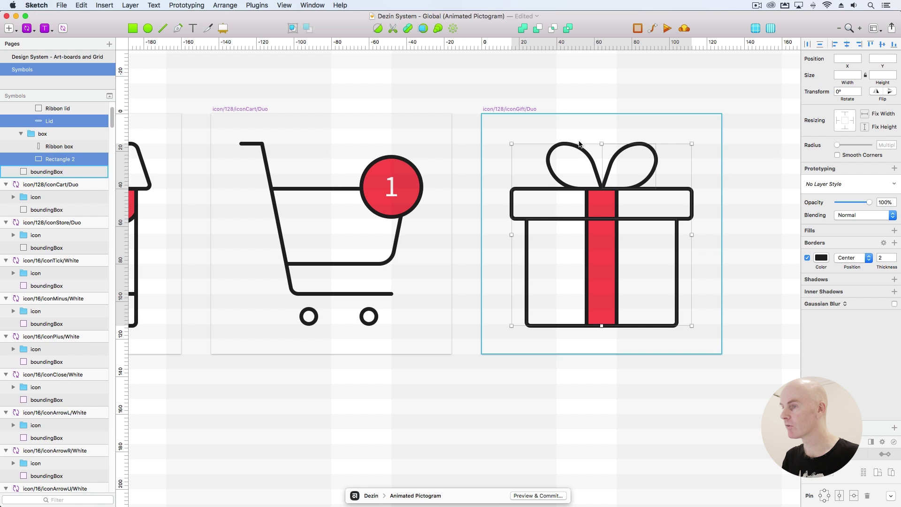
click(847, 185)
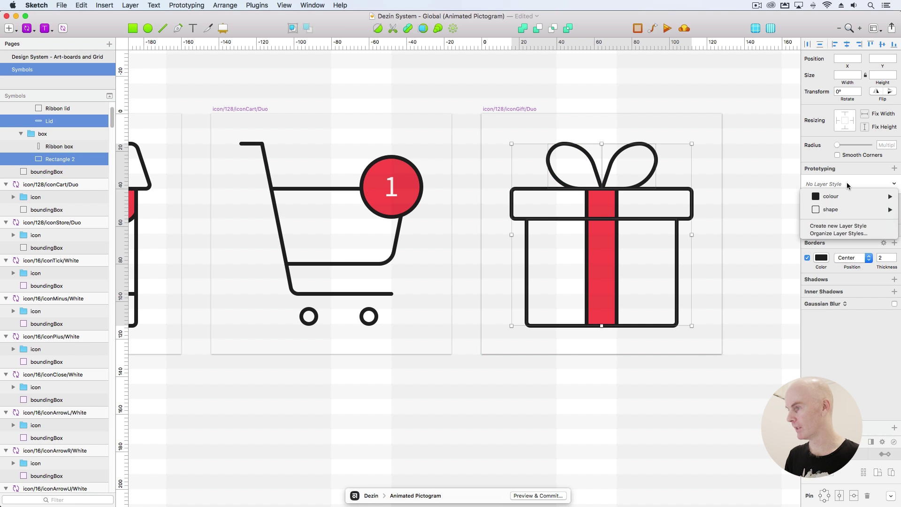
mouse_move(774, 215)
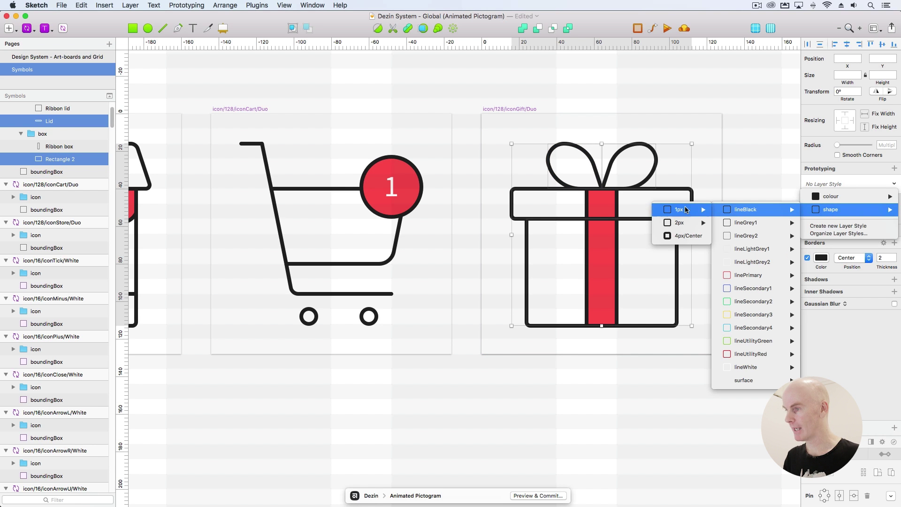
mouse_move(680, 222)
click(641, 224)
Apply the shape/lineBlack/2px/Center/fillPrimary layer style to the gift's lid and box ribbons, and save the document
click(603, 203)
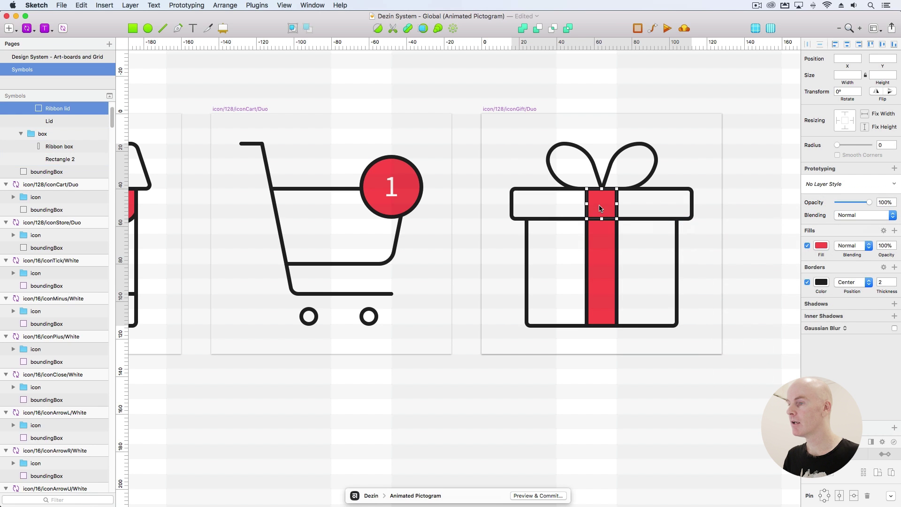
shift+click(605, 251)
click(853, 187)
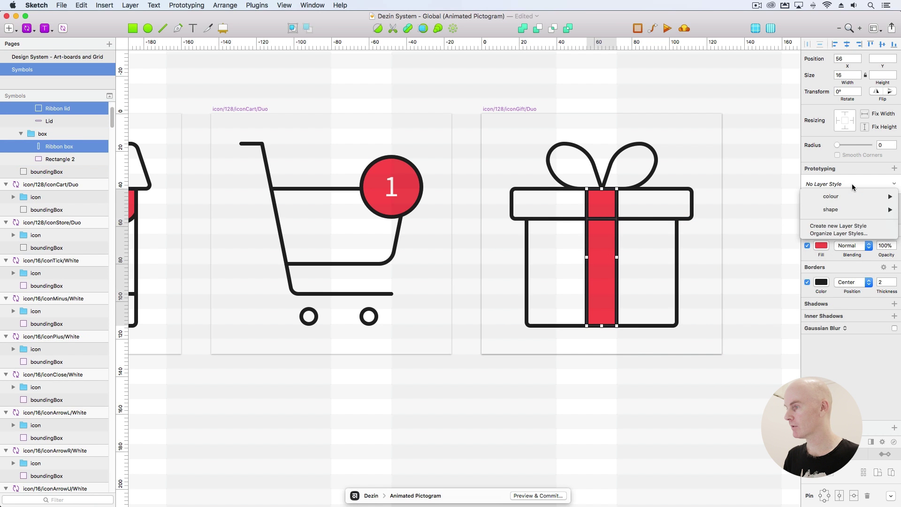
mouse_move(849, 206)
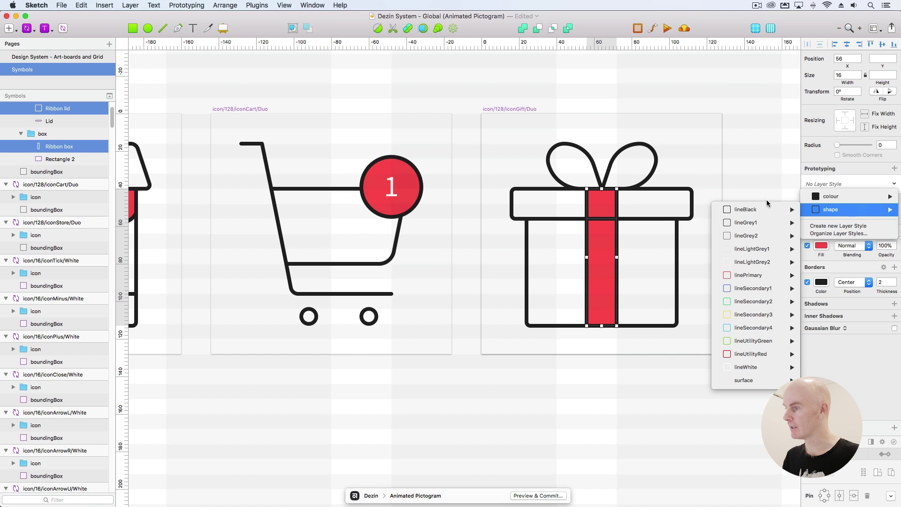
mouse_move(764, 211)
mouse_move(694, 222)
click(631, 237)
key(Escape)
key(super+s)
Duplicate the 128px gift symbol directly below the original and nudge the copy down to Y 2832
key(super+minus)
scroll(609, 160, down, 3)
scroll(609, 161, right, 5)
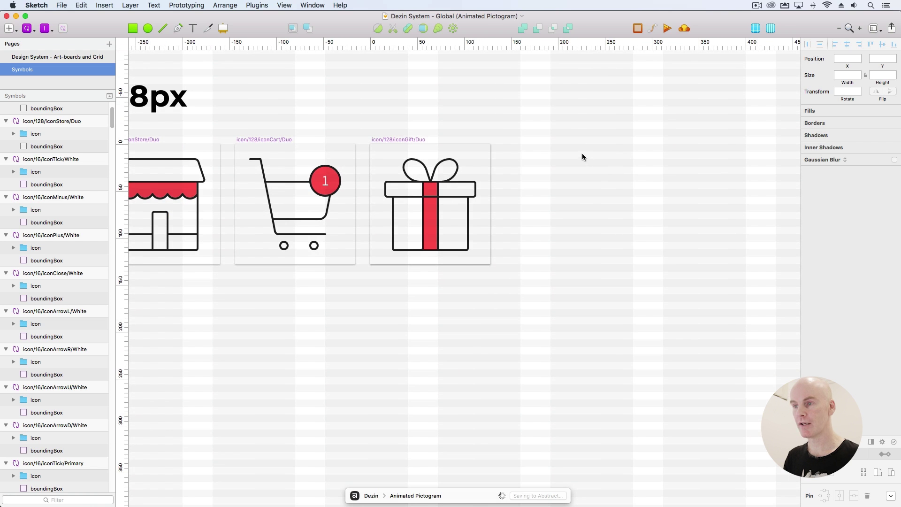
click(394, 140)
drag(394, 140, 401, 285)
key(super+equal)
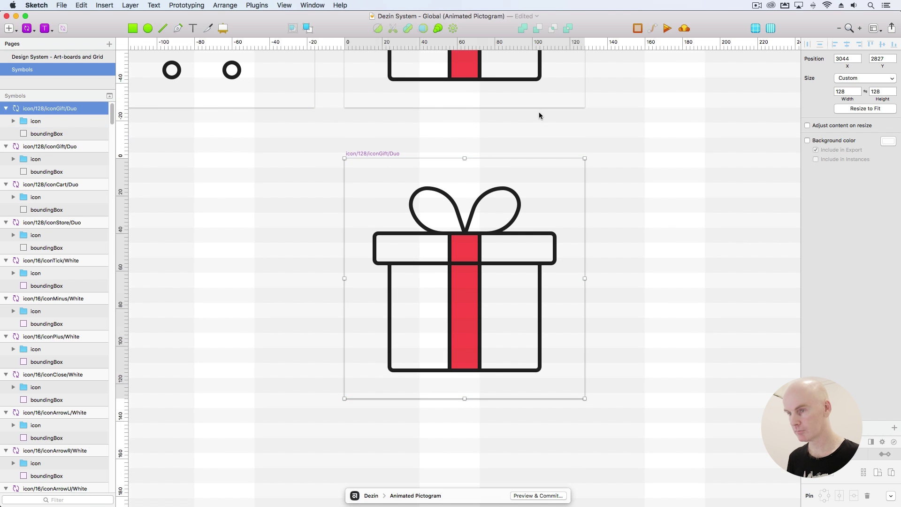
key(Down)
key(Down)
key(Down)
key(Down)
key(Down)
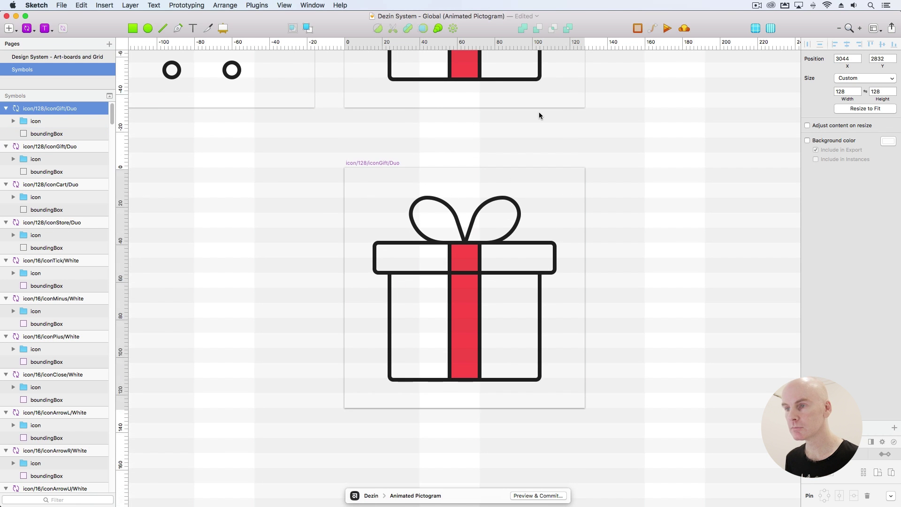
key(super+minus)
key(Escape)
drag(560, 178, 555, 180)
Shift the whole icon group of the duplicated gift sideways and bring it back
click(47, 110)
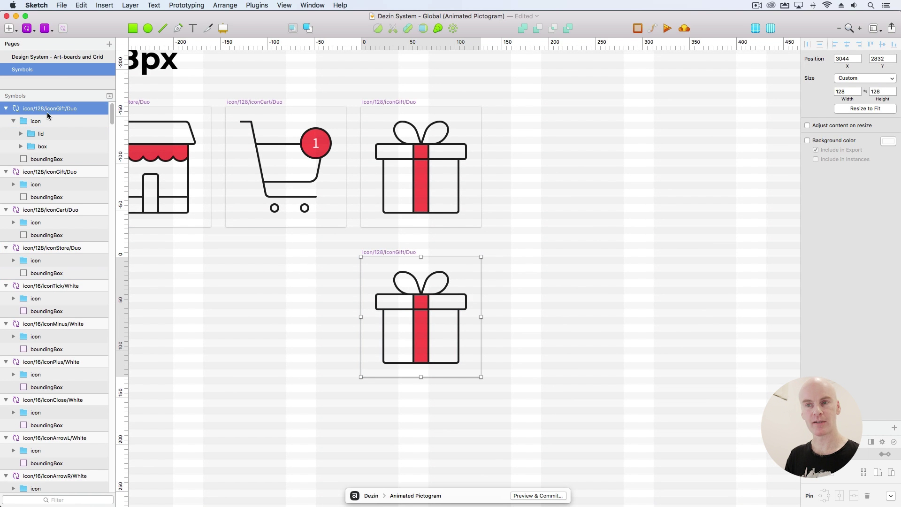
click(41, 122)
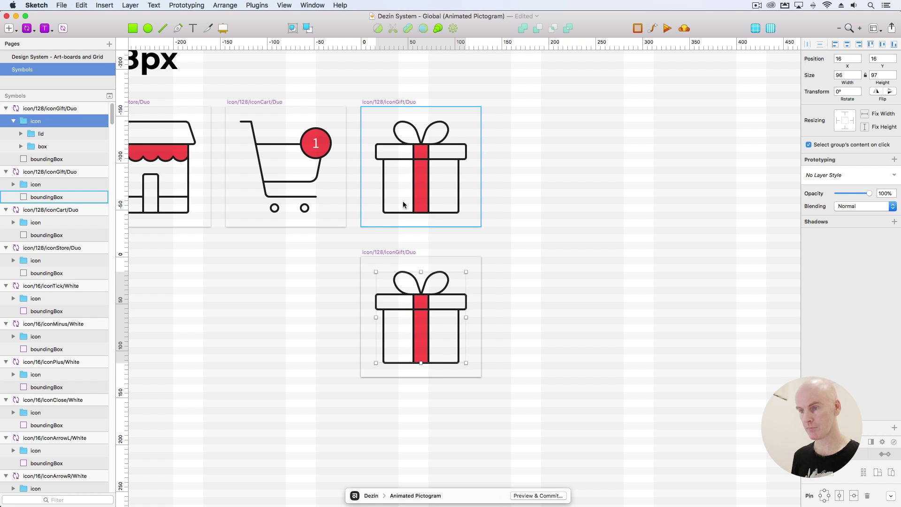
key(shift+Right)
key(shift+Left)
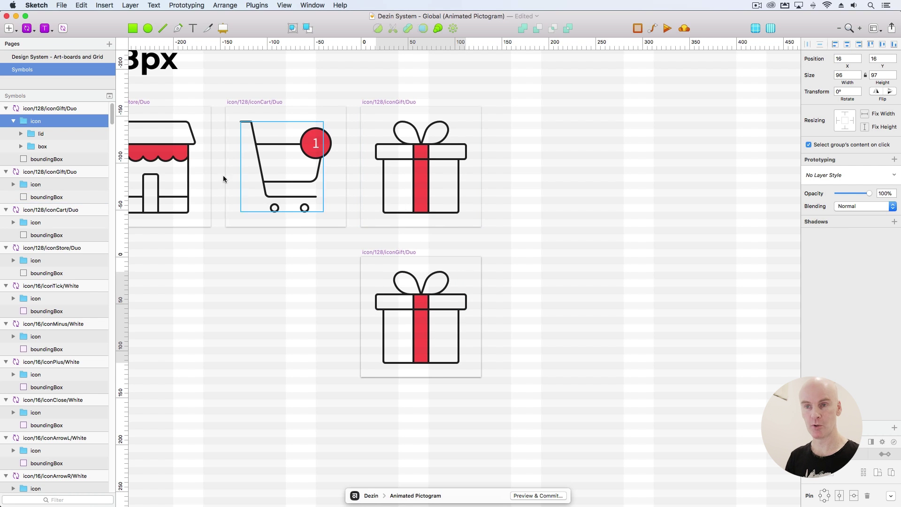
Nudge the lid group of the duplicated gift 8 px to the right and return it to X 16
click(57, 133)
key(Right)
key(Right)
key(Right)
key(Right)
key(Right)
key(Right)
key(Right)
key(Right)
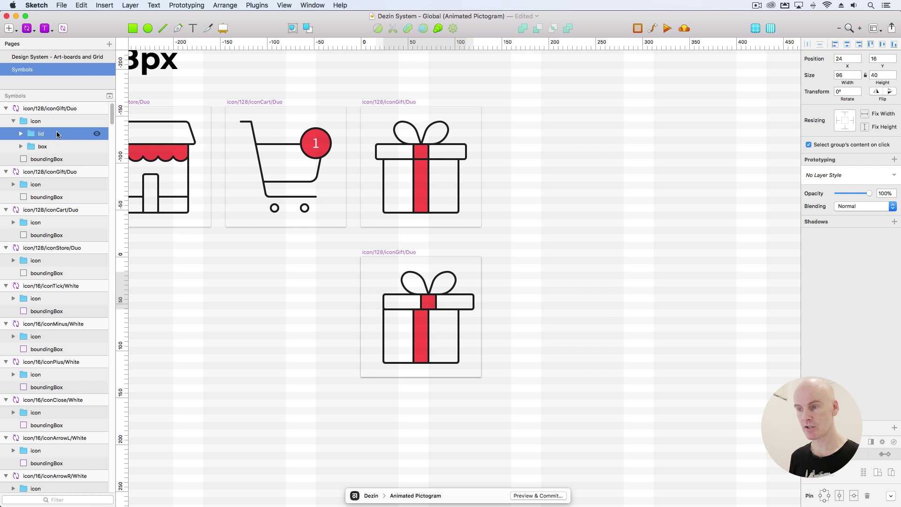
key(Left)
key(Left)
key(Left)
key(Left)
key(Left)
key(Left)
key(Left)
key(Left)
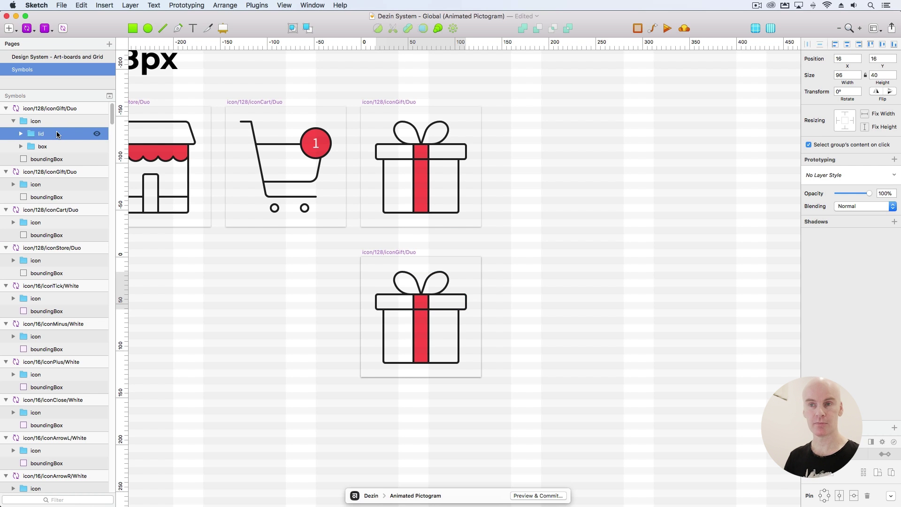
Nudge the duplicated gift's icon group, lid and box together, to the right and return it to X 16
click(34, 121)
key(Right)
key(Right)
key(Right)
key(Right)
key(Right)
key(Right)
key(Right)
key(Right)
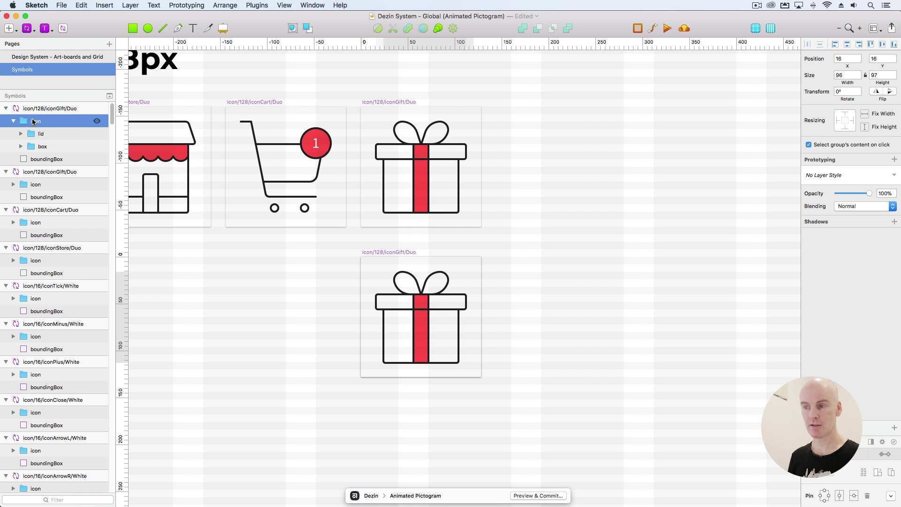
key(Left)
key(Left)
key(Left)
key(Left)
key(Left)
key(Left)
key(Left)
key(Left)
Examine the lid group of the duplicated gift and its right bow shape up close
click(35, 133)
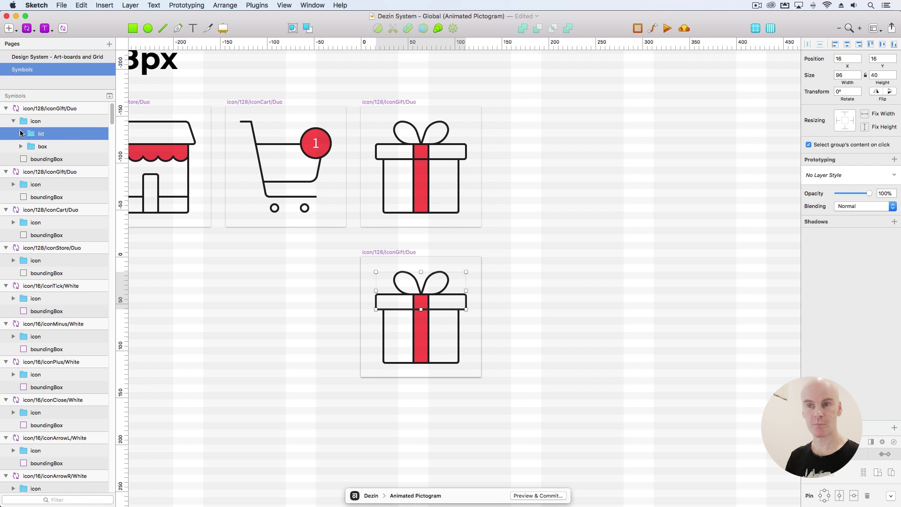
click(21, 133)
click(13, 121)
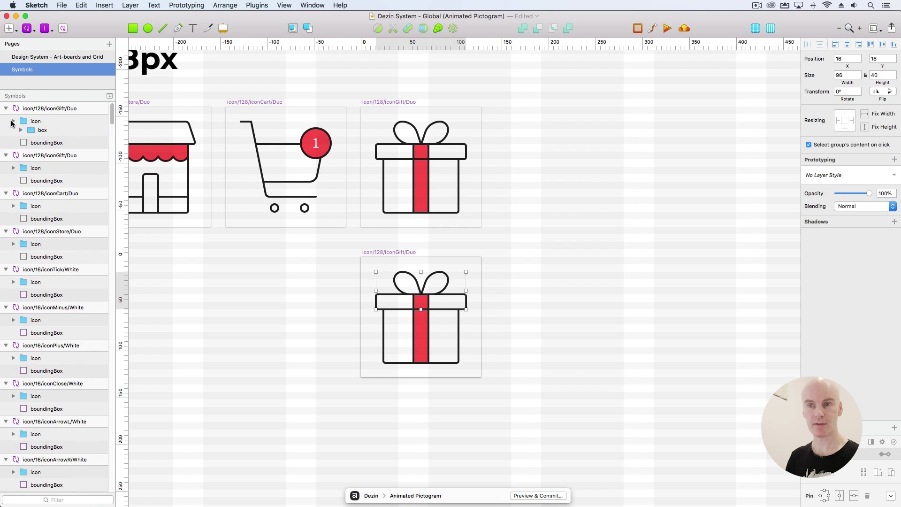
click(583, 275)
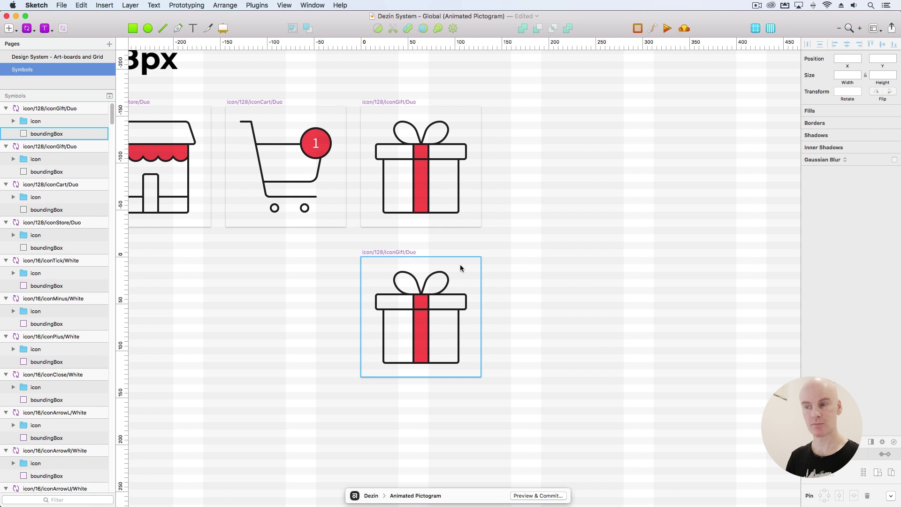
super+click(428, 284)
scroll(408, 284, up, 3)
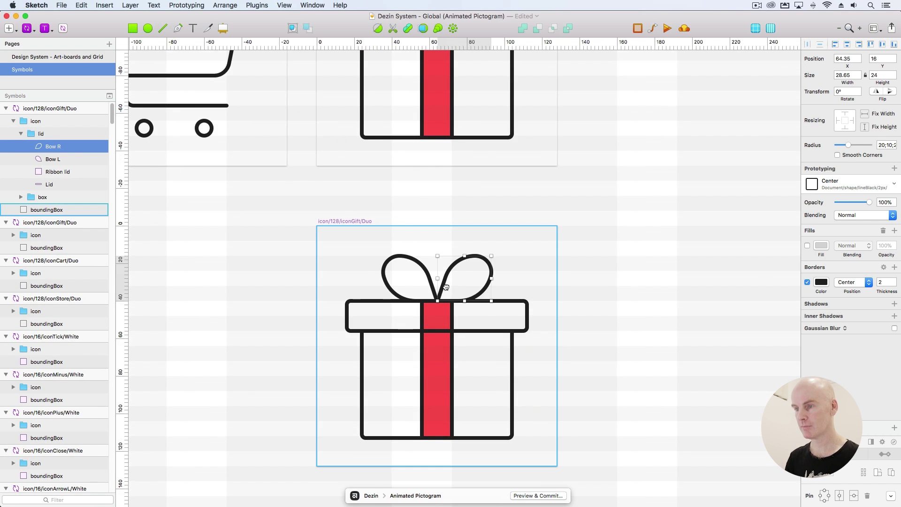
drag(446, 287, 400, 247)
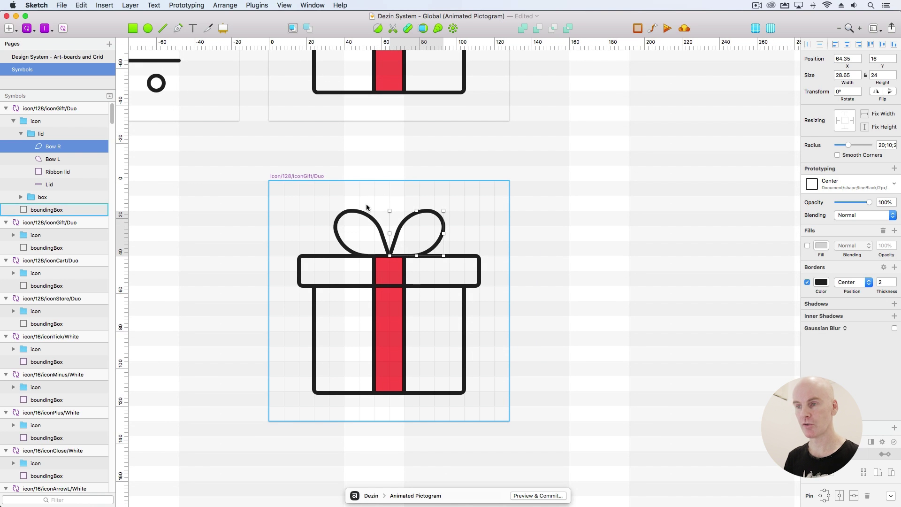
Delete the icon group from the duplicated gift symbol
click(307, 176)
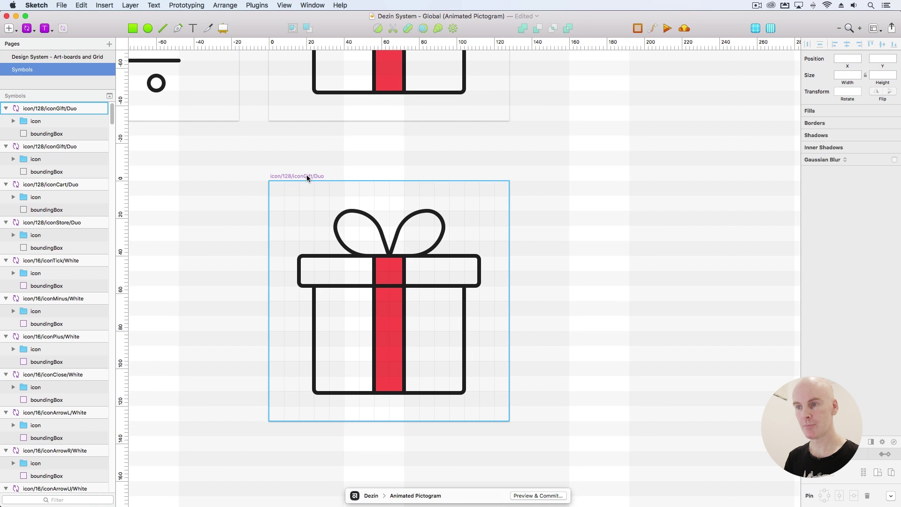
super+click(360, 228)
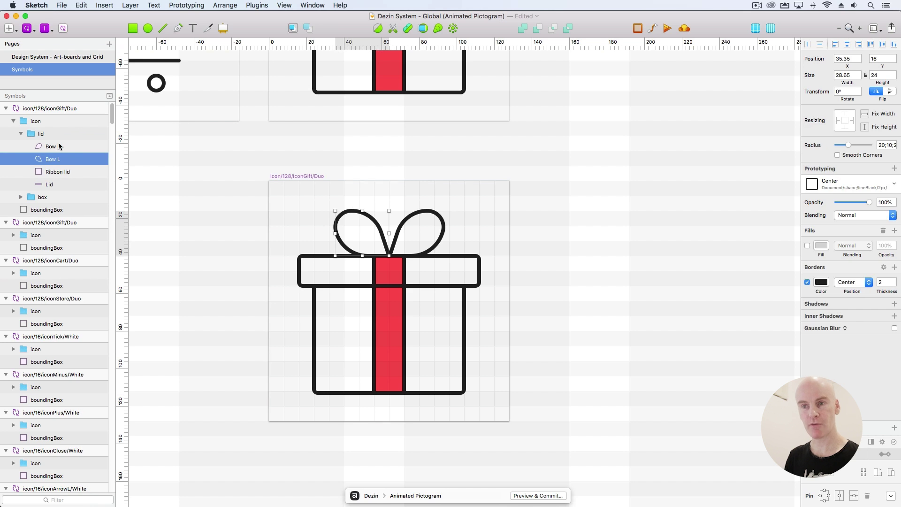
click(46, 125)
key(Delete)
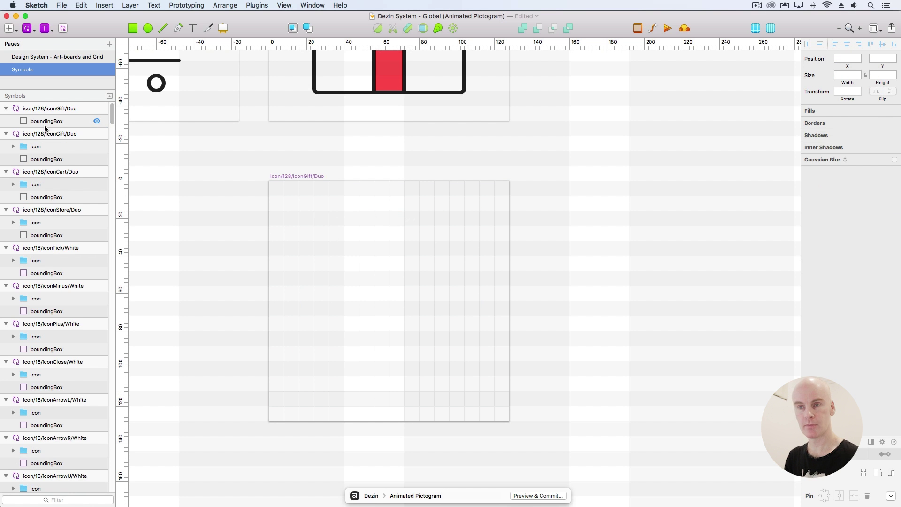
Draw the gift box body as an 80 by 64 px rectangle at X 24, Y 48 in the empty duplicated gift symbol
click(57, 122)
key(super+minus)
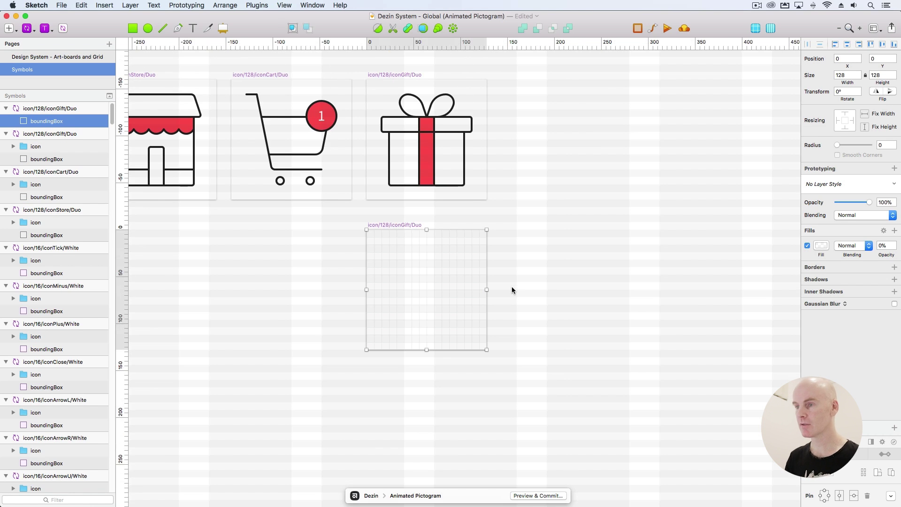
scroll(540, 281, right, 3)
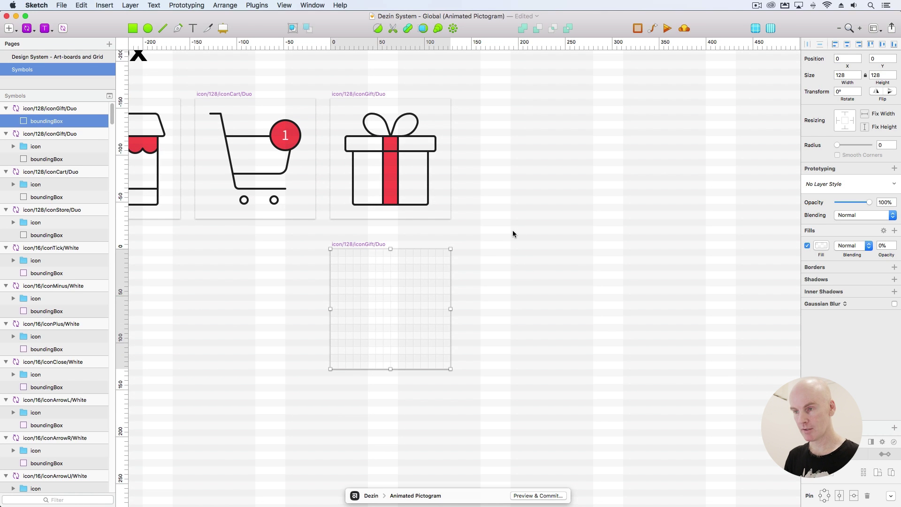
key(r)
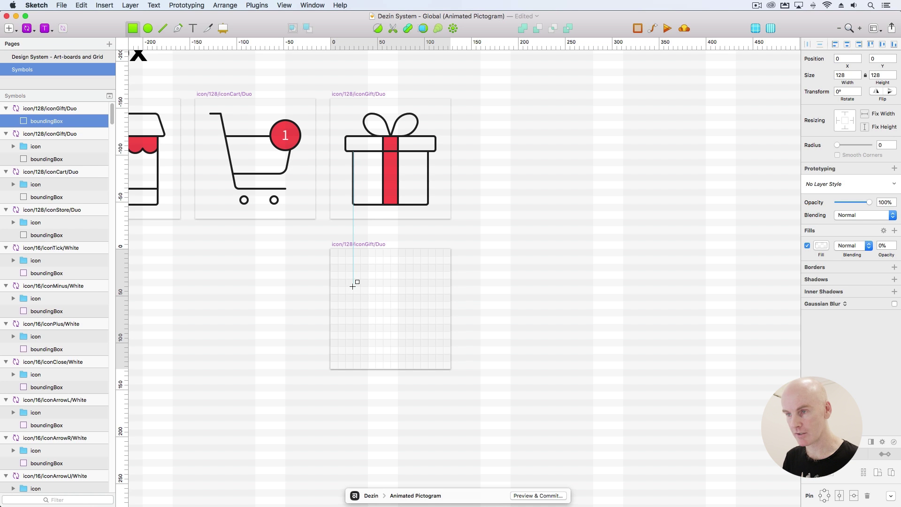
drag(353, 286, 428, 354)
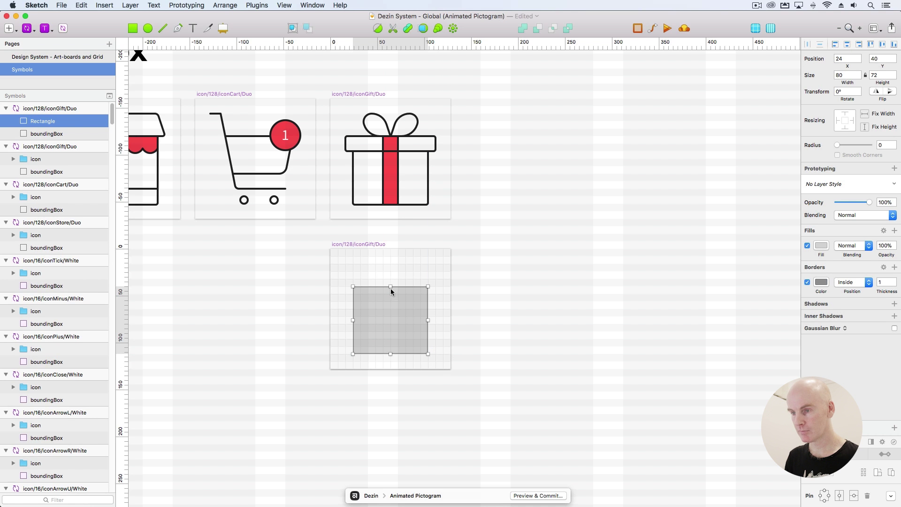
drag(391, 287, 394, 298)
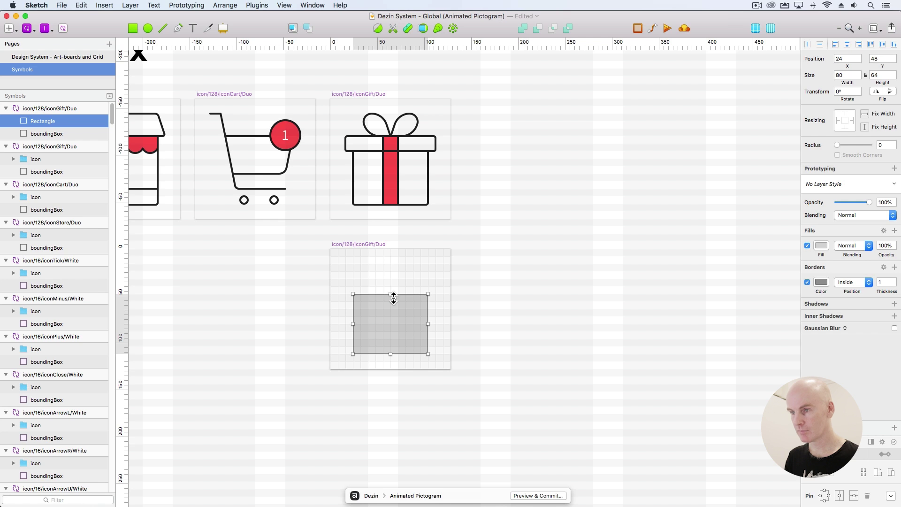
Apply the shared layer style shape/lineBlack/2px/Center to the box rectangle
click(827, 187)
mouse_move(840, 210)
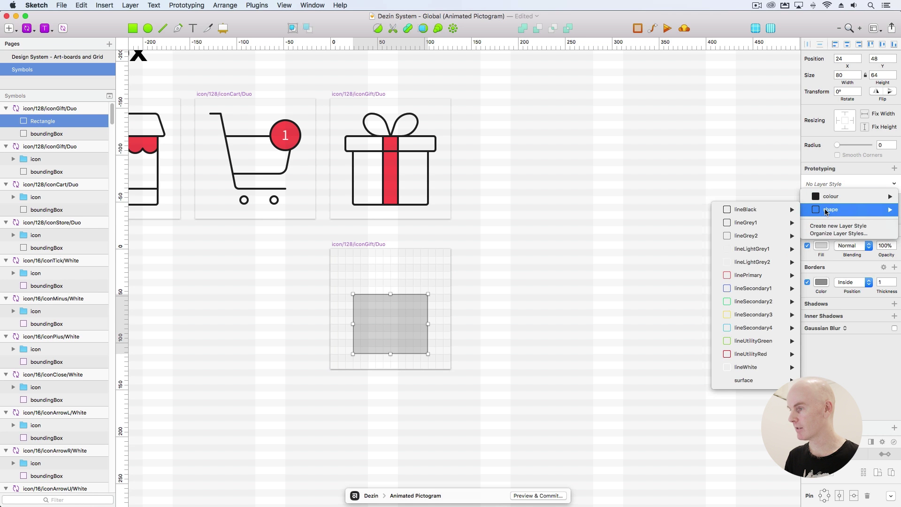
mouse_move(763, 215)
mouse_move(684, 223)
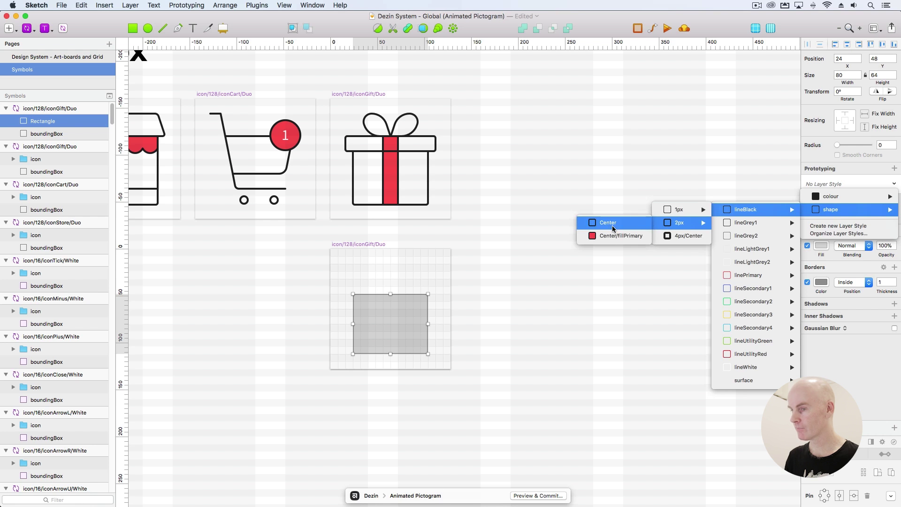
click(596, 222)
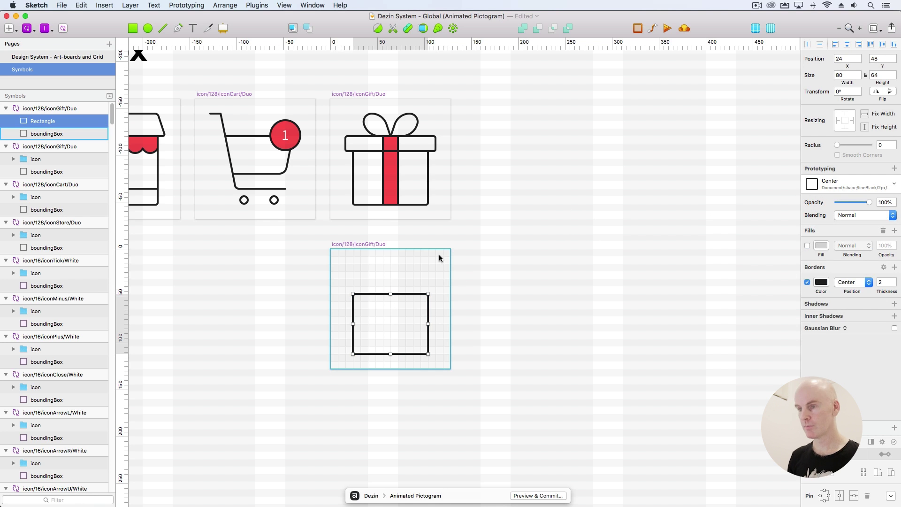
Round only the lower corners of the box rectangle by setting its radius to 0;0;2;2
key(super+plus)
drag(446, 247, 382, 359)
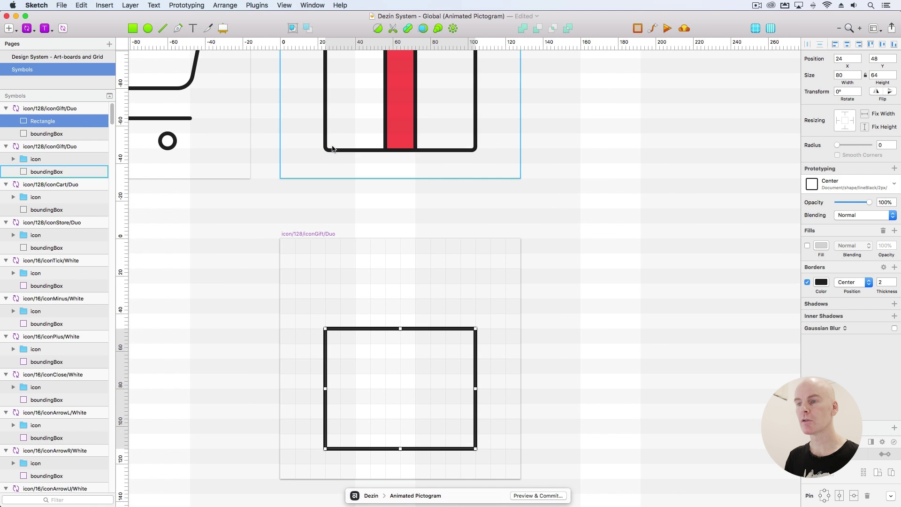
drag(375, 154, 349, 227)
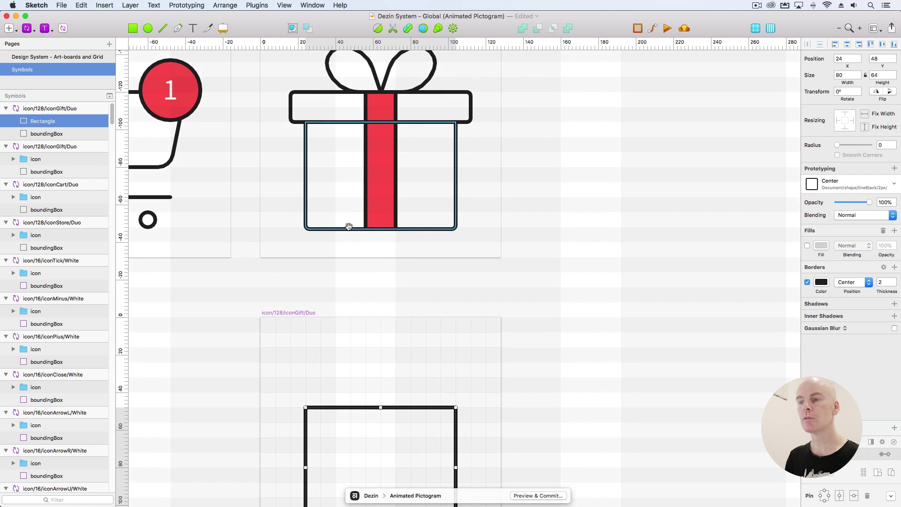
scroll(312, 97, down, 2)
drag(577, 227, 576, 176)
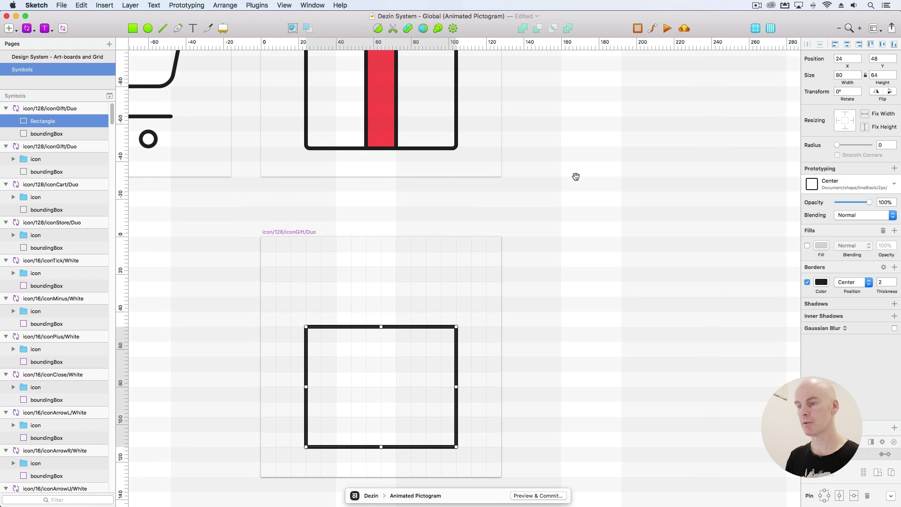
scroll(576, 176, down, 3)
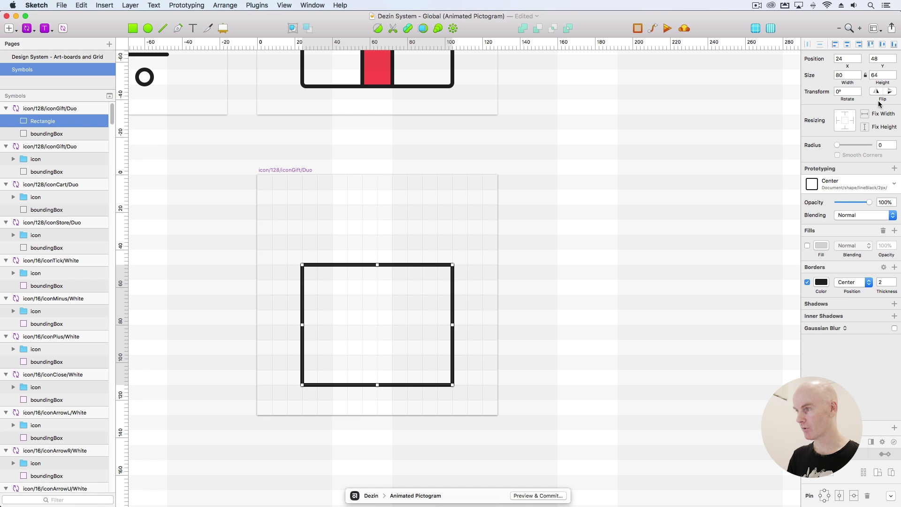
click(883, 145)
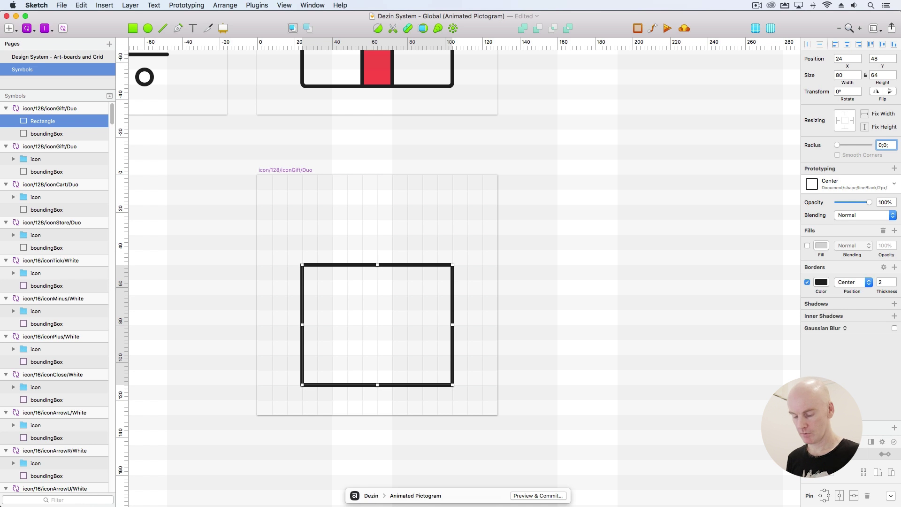
text(0;0;2;2)
key(Return)
click(719, 364)
Duplicate the box rectangle and place the copy at X 16, Y 32
scroll(545, 281, up, 3)
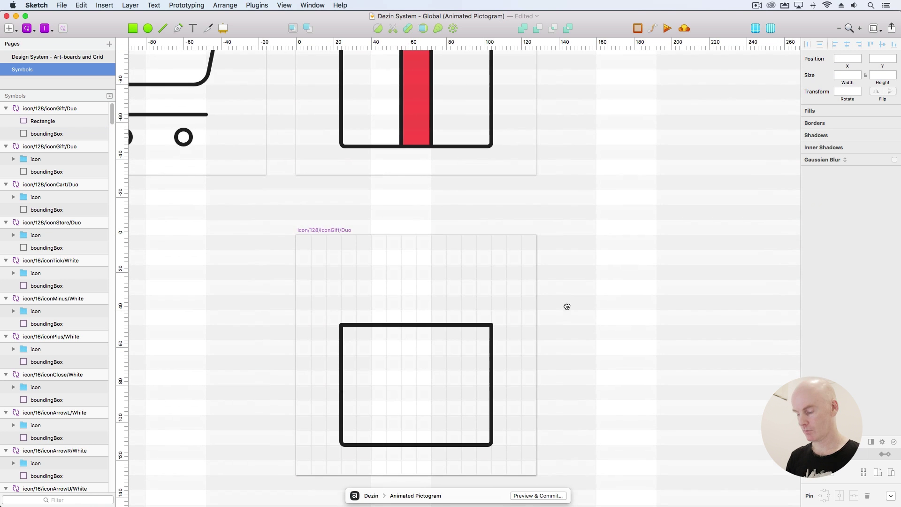
key(super+minus)
scroll(565, 307, right, 2)
scroll(566, 307, down, 1)
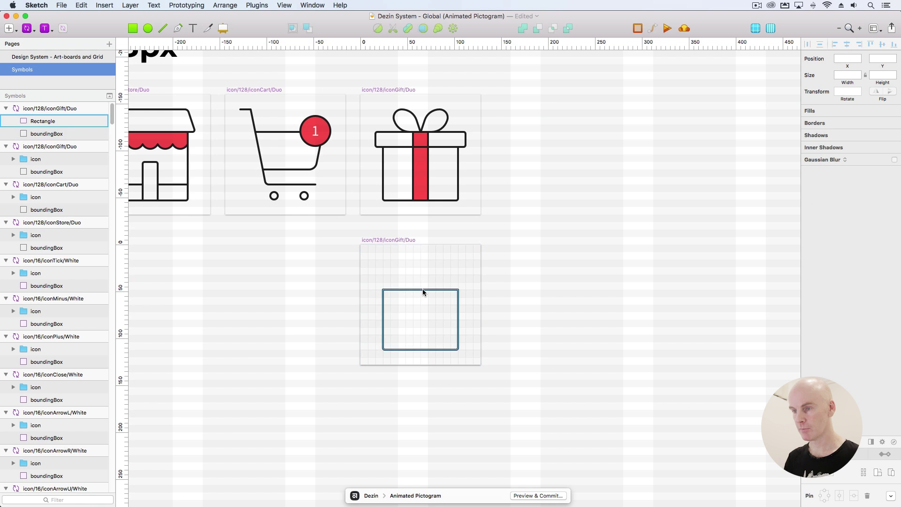
click(423, 289)
drag(422, 291, 420, 276)
key(Left)
key(Left)
key(Left)
key(Left)
key(Left)
key(Left)
key(Left)
key(Left)
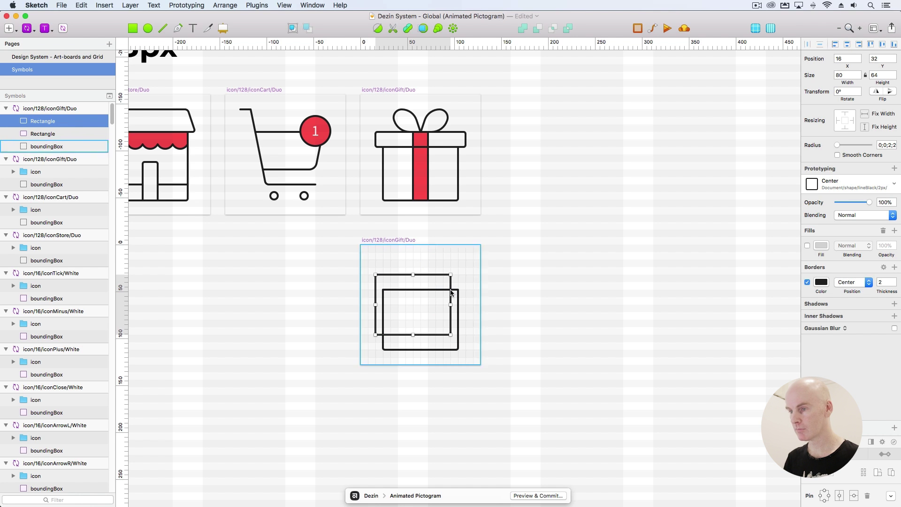
Resize the copied rectangle to 96 by 16 px so it forms the gift's lid
drag(451, 305, 469, 311)
drag(424, 338, 420, 295)
click(499, 271)
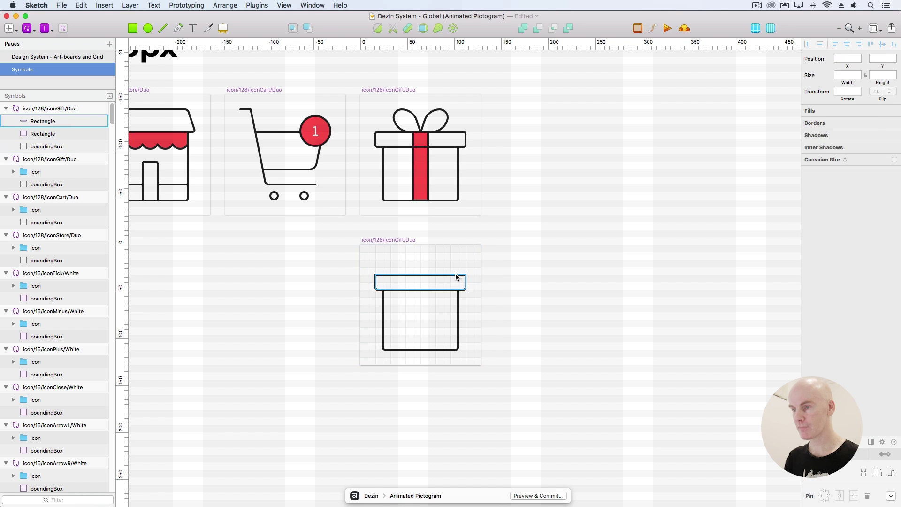
Set the corner radius of the lid rectangle to 2 on all corners
click(459, 273)
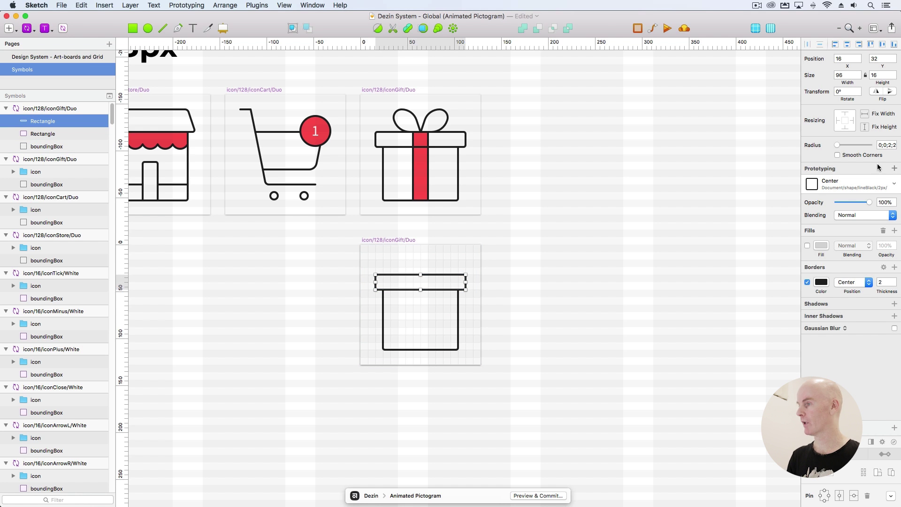
click(880, 144)
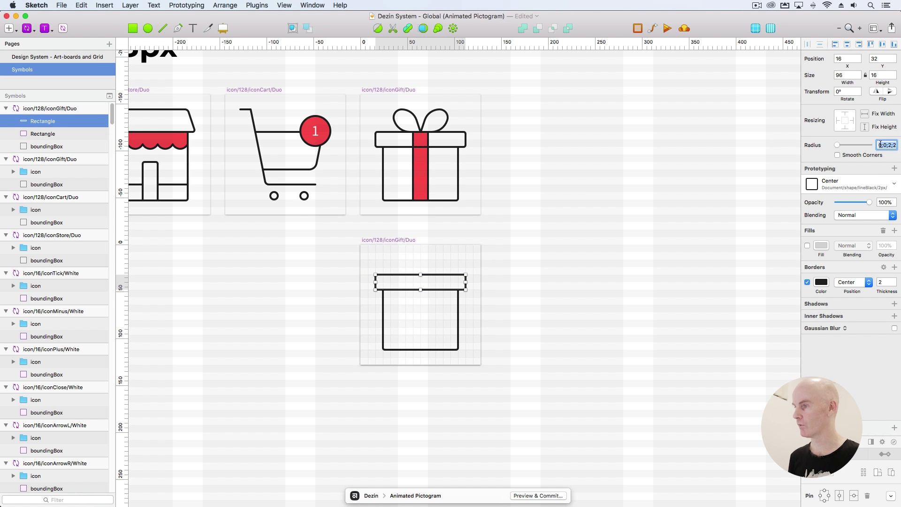
text(2)
key(Return)
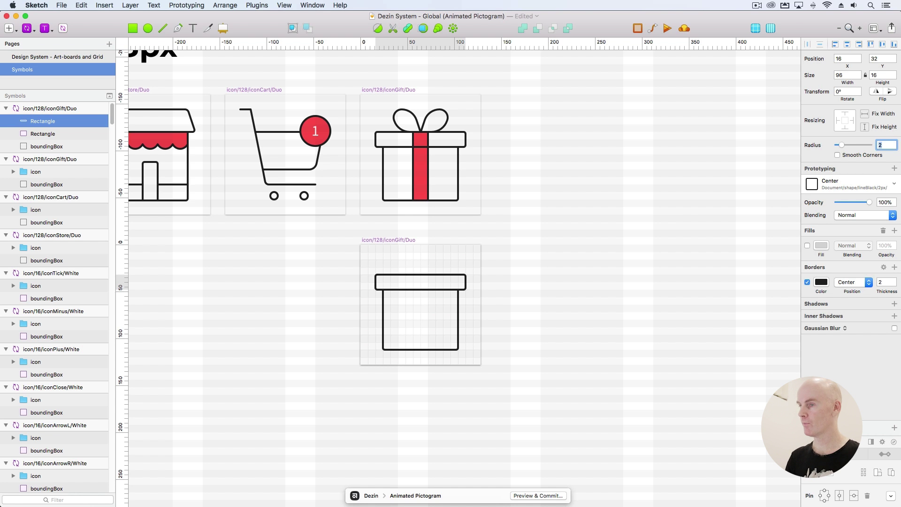
key(Tab)
key(Tab)
Duplicate the lid rectangle, move the copy to X 56 and narrow it to 16 px wide for the ribbon
key(super+plus)
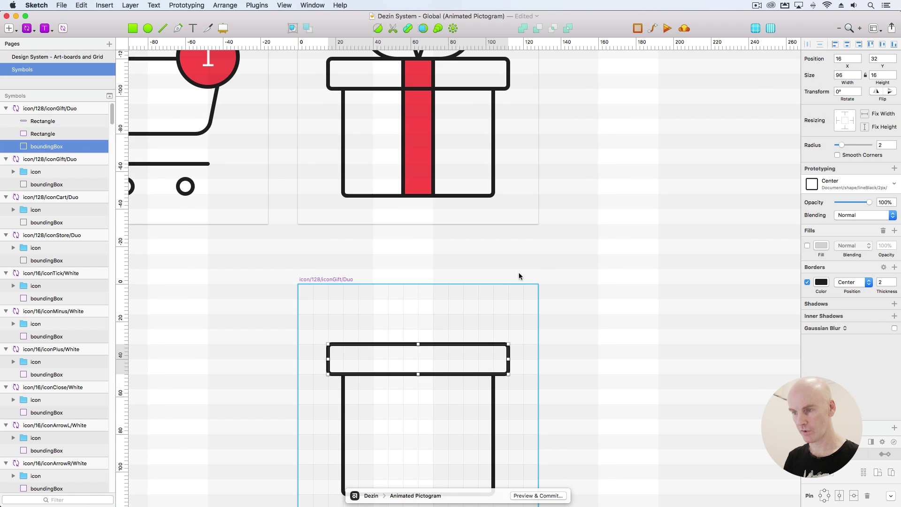
click(374, 371)
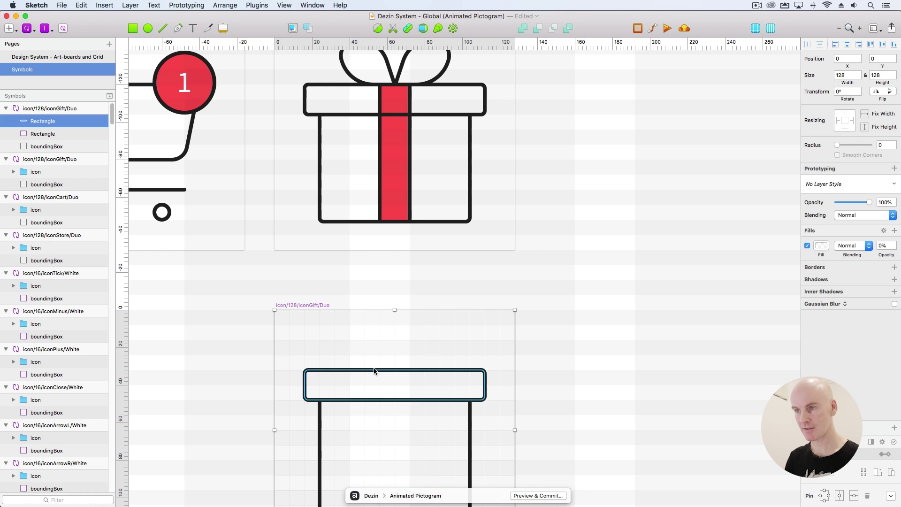
key(super+d)
key(shift+Right)
key(shift+Right)
key(shift+Right)
key(shift+Right)
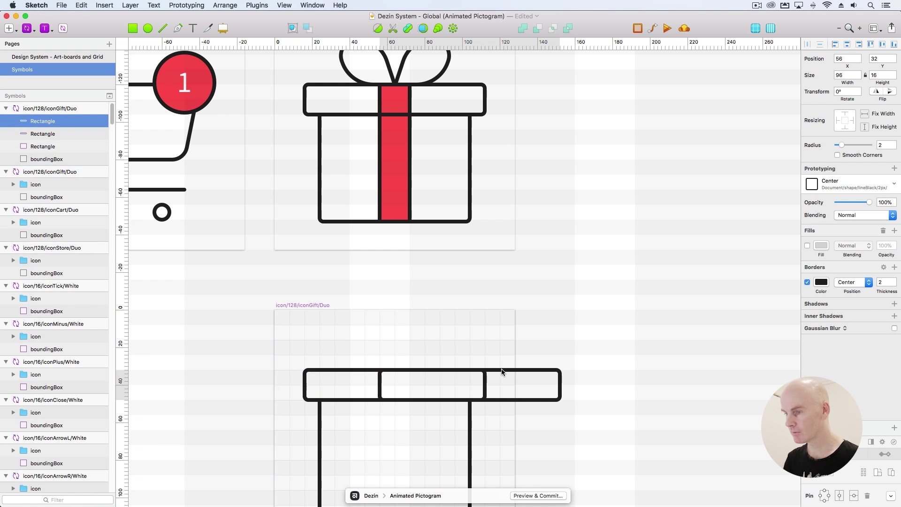
drag(563, 389, 413, 382)
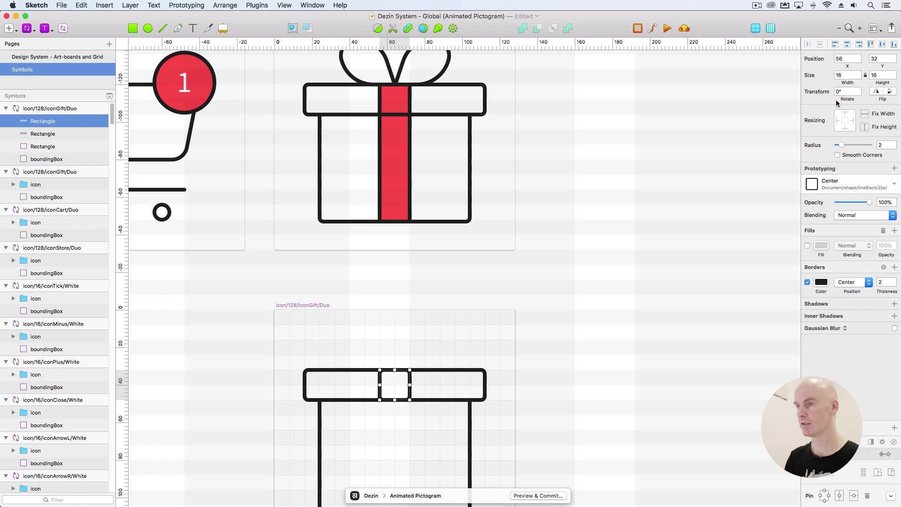
Set the corner radius of the lid's ribbon square to 0
click(883, 145)
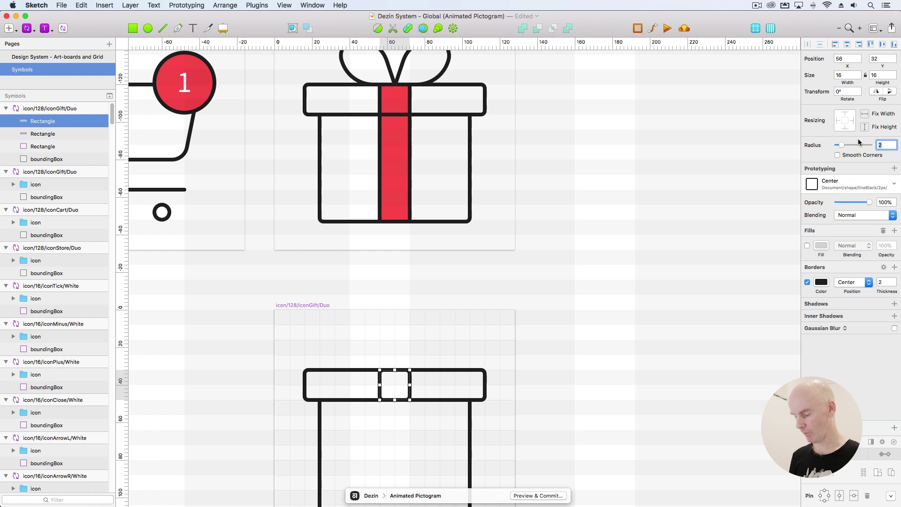
key(Return)
click(624, 267)
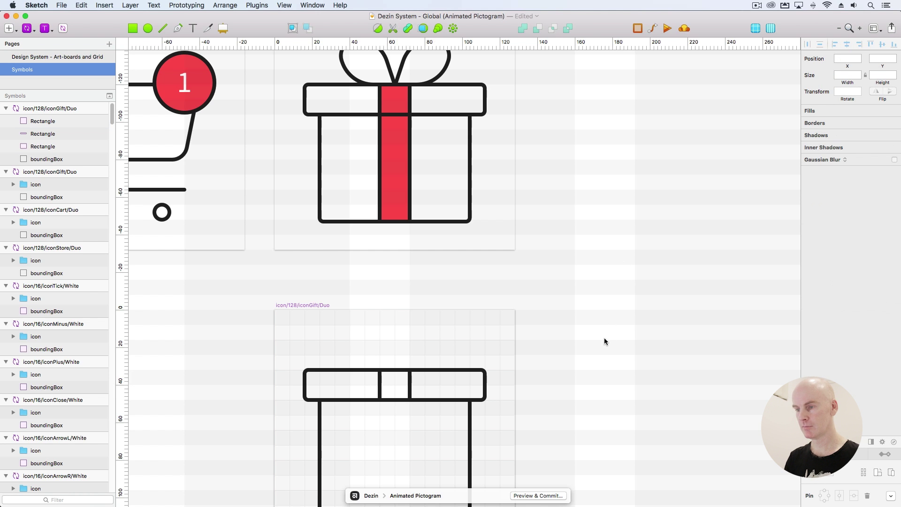
Apply the shared layer style shape/lineBlack/2px/Center/fillPrimary to the lid's ribbon square
scroll(604, 342, down, 5)
click(407, 279)
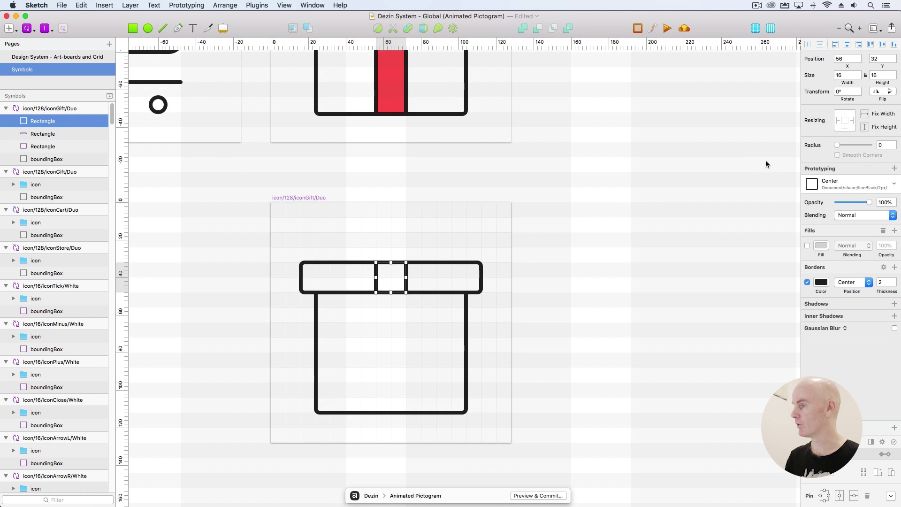
click(855, 185)
mouse_move(840, 239)
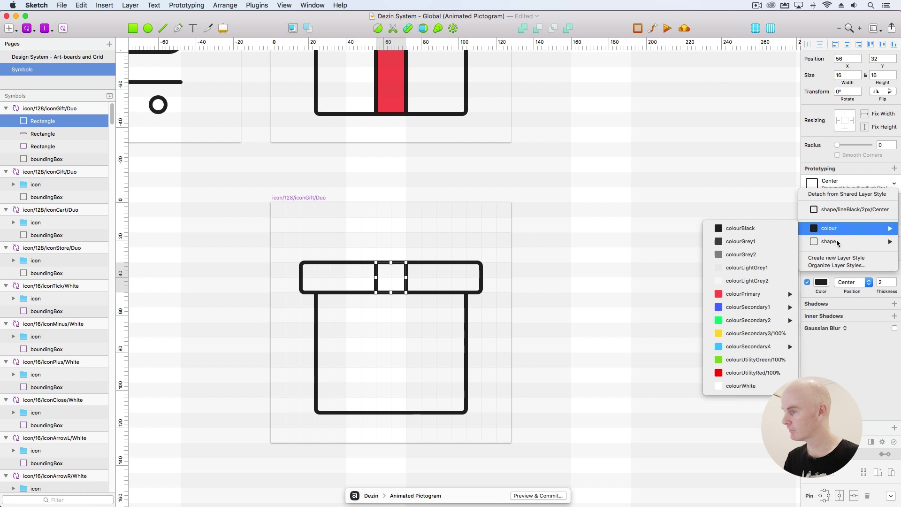
mouse_move(770, 242)
mouse_move(689, 259)
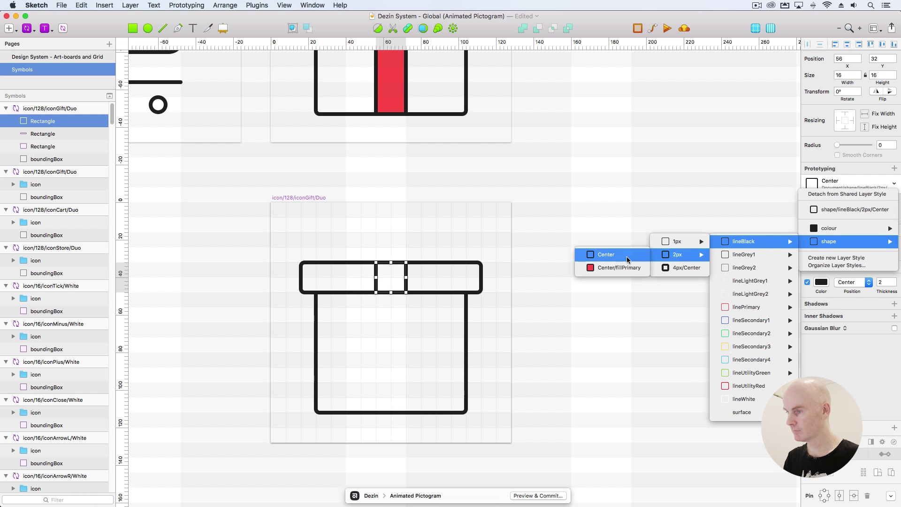
click(613, 268)
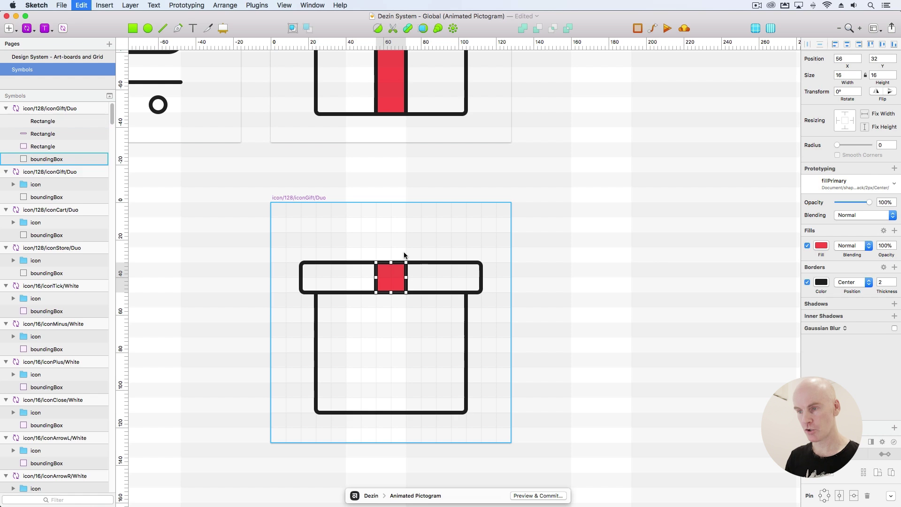
Duplicate the red ribbon square, move the copy down to Y 48 and stretch it to the box's lower edge
key(super+d)
key(shift+Down)
key(Down)
key(Down)
key(Down)
key(Down)
key(Down)
key(Down)
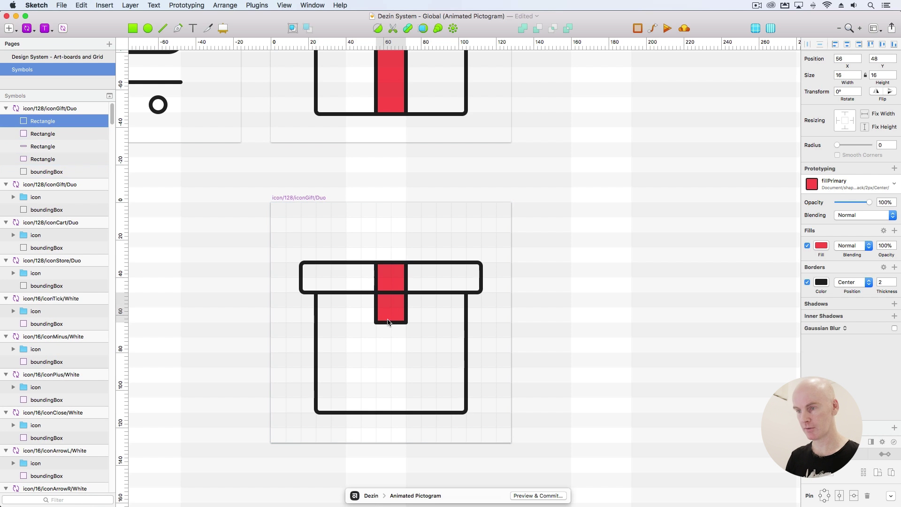
drag(391, 324, 390, 418)
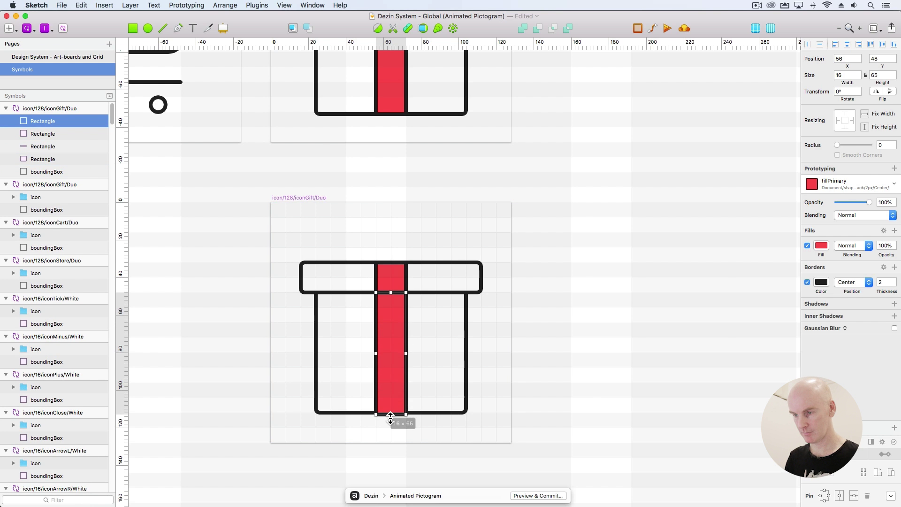
Duplicate the lid rectangle and move the copy to X 32, Y 16, above the lid
scroll(392, 416, down, 3)
click(415, 342)
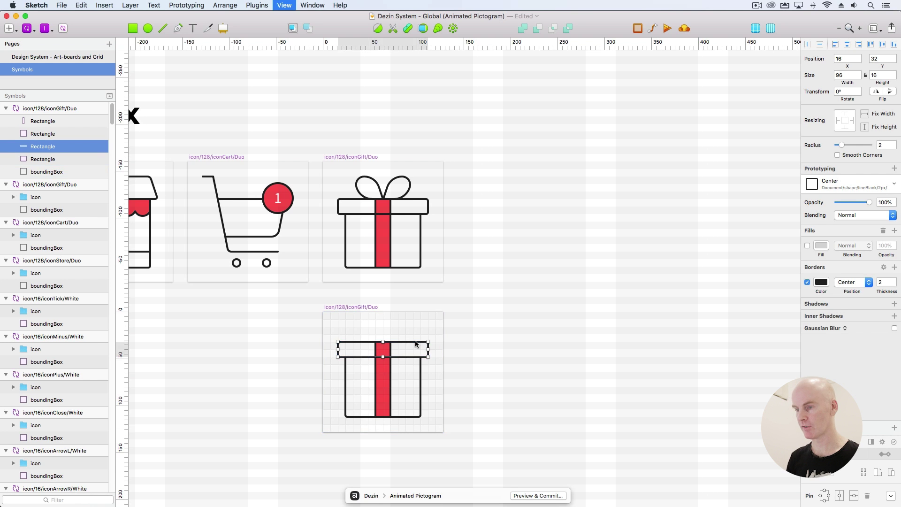
key(super+plus)
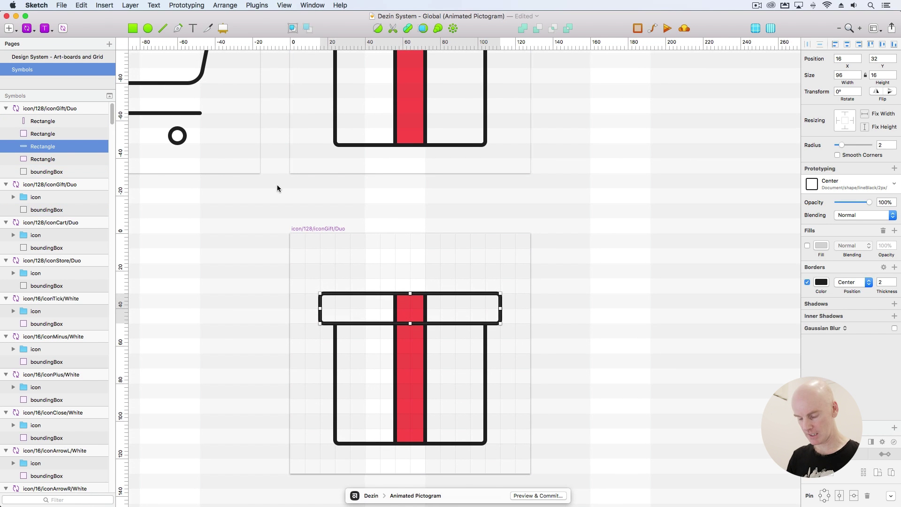
click(331, 282)
click(335, 294)
key(super+d)
key(Up)
key(Up)
key(Up)
key(Up)
key(Up)
key(Up)
key(Up)
key(Up)
key(Up)
key(Up)
key(Up)
key(Up)
key(Up)
key(Up)
key(Up)
key(Up)
key(Right)
key(Right)
key(Right)
key(Right)
key(Right)
key(Right)
key(Right)
key(Right)
key(Right)
key(Right)
key(Right)
key(Right)
key(Right)
key(Right)
key(Right)
key(Right)
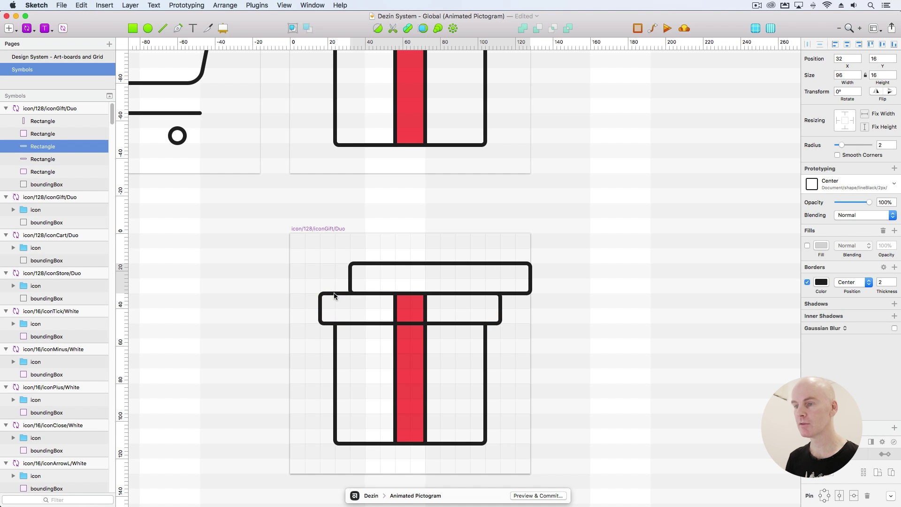
Move the lid rectangle and its red ribbon square down to Y 40
drag(437, 222, 404, 324)
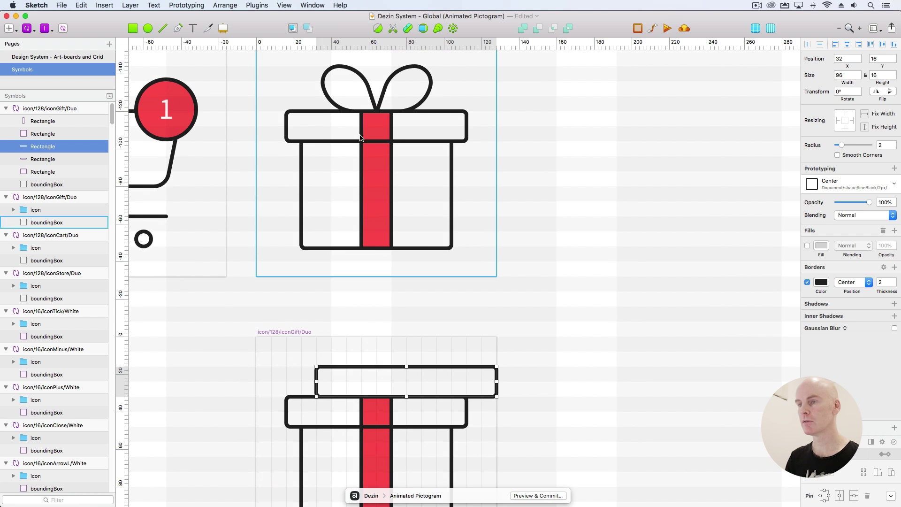
scroll(535, 209, up, 2)
click(306, 77)
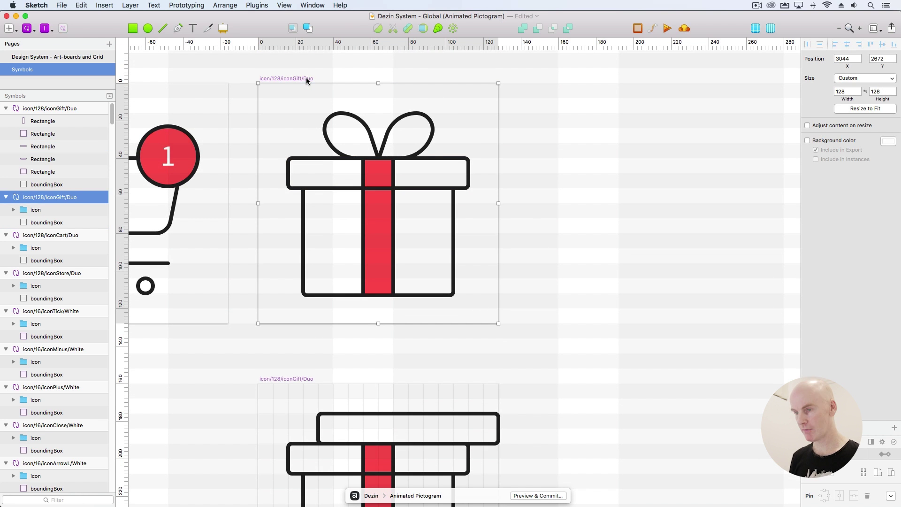
scroll(519, 115, down, 1)
click(520, 369)
click(366, 396)
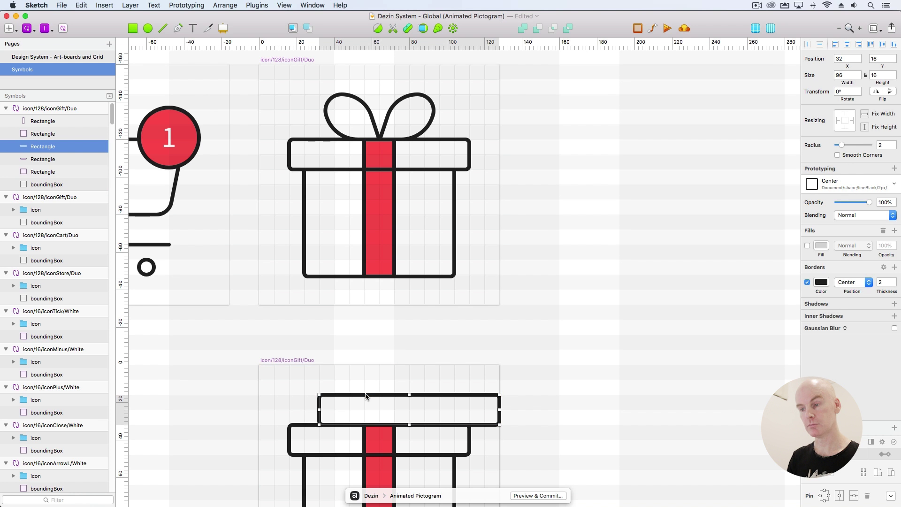
scroll(463, 307, down, 5)
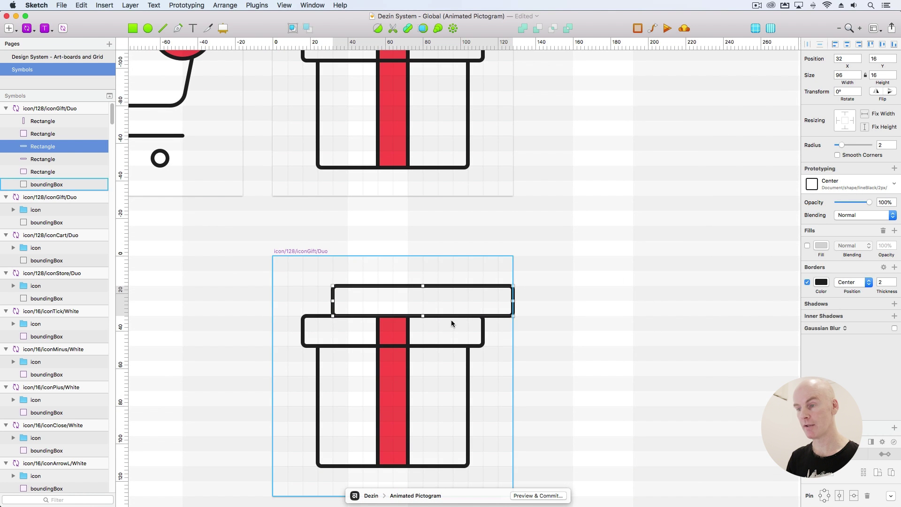
click(450, 347)
key(Down)
key(Down)
key(Down)
key(Down)
key(Down)
key(Down)
key(Down)
key(Down)
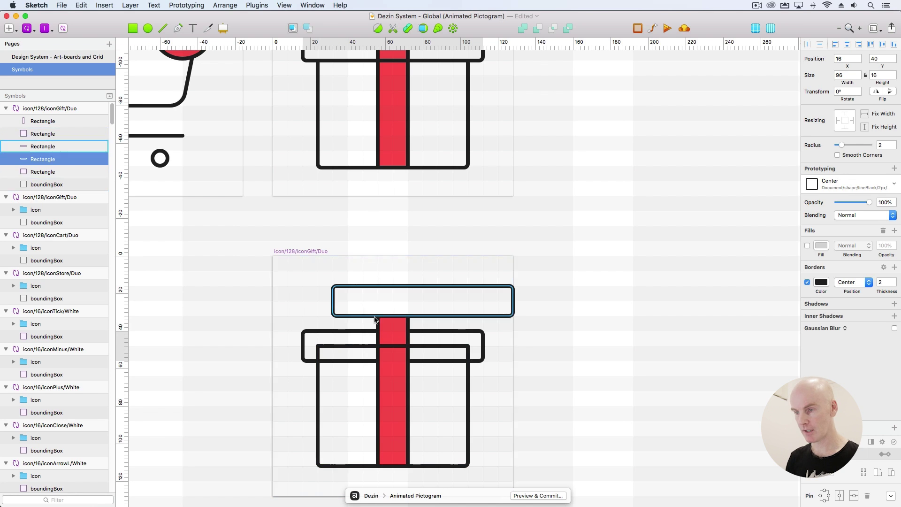
click(387, 330)
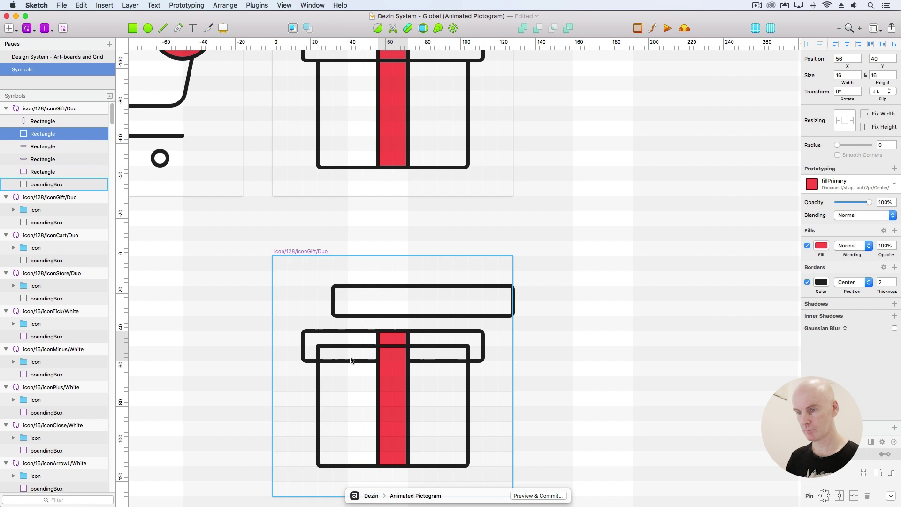
Shorten the box body and its red ribbon strip from above so both start at Y 56, below the lid
click(334, 347)
drag(395, 348, 398, 364)
click(391, 358)
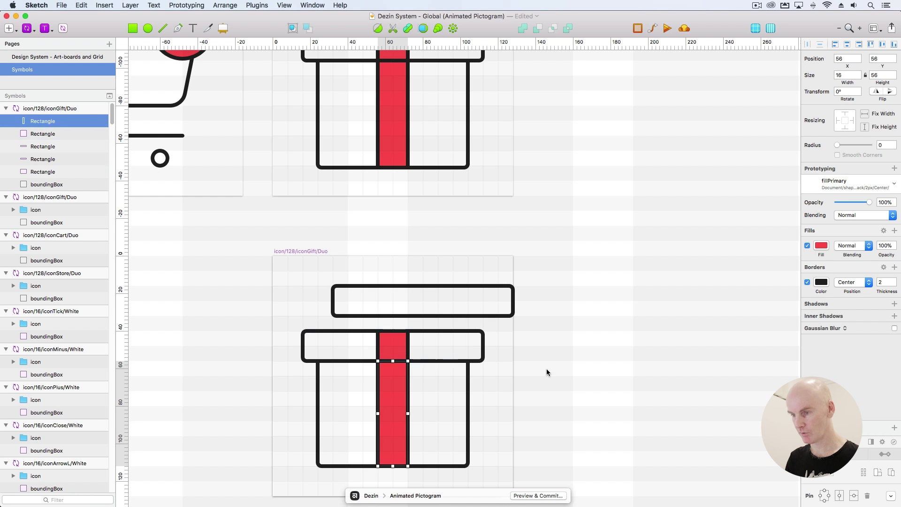
click(546, 368)
Resize the rectangle above the lid to 32 wide and 24 high so it rests on the lid
scroll(563, 314, up, 3)
click(362, 331)
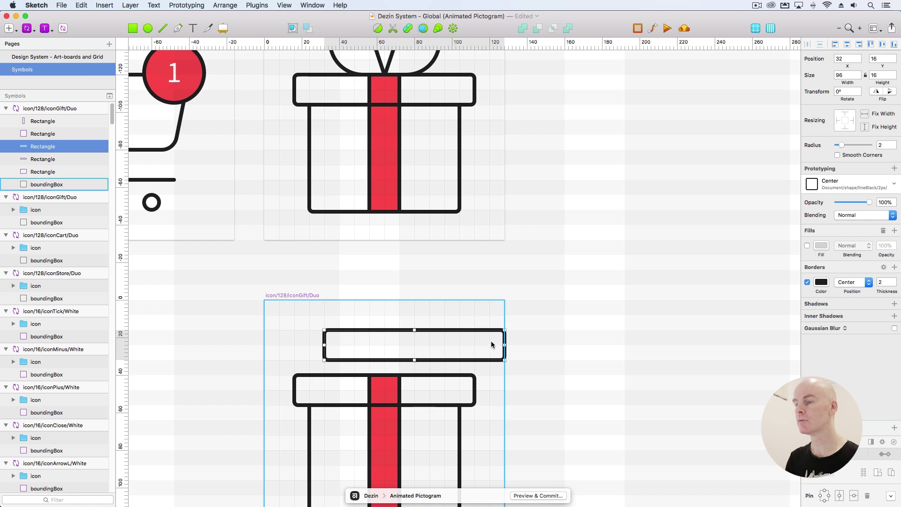
drag(506, 345, 359, 378)
scroll(540, 343, up, 3)
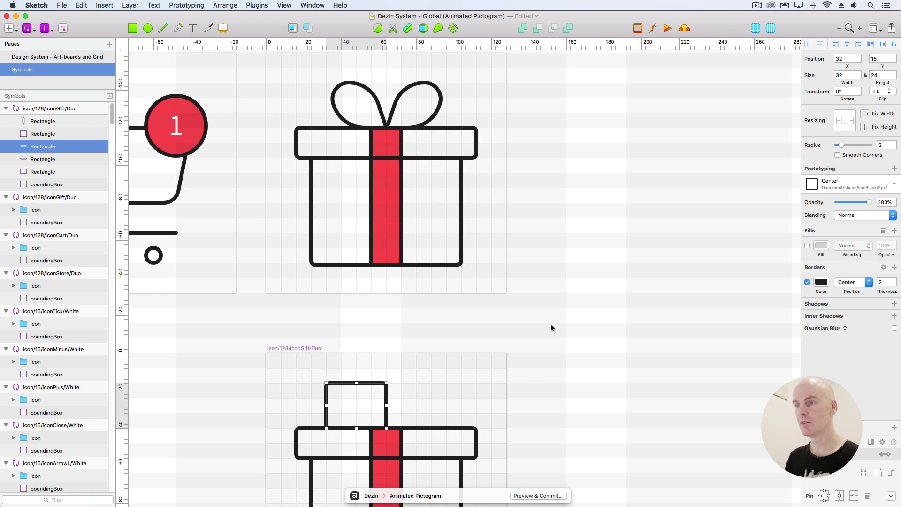
click(542, 329)
Edit the small rectangle's points and set the corner radius of its top-left point to 12
click(353, 384)
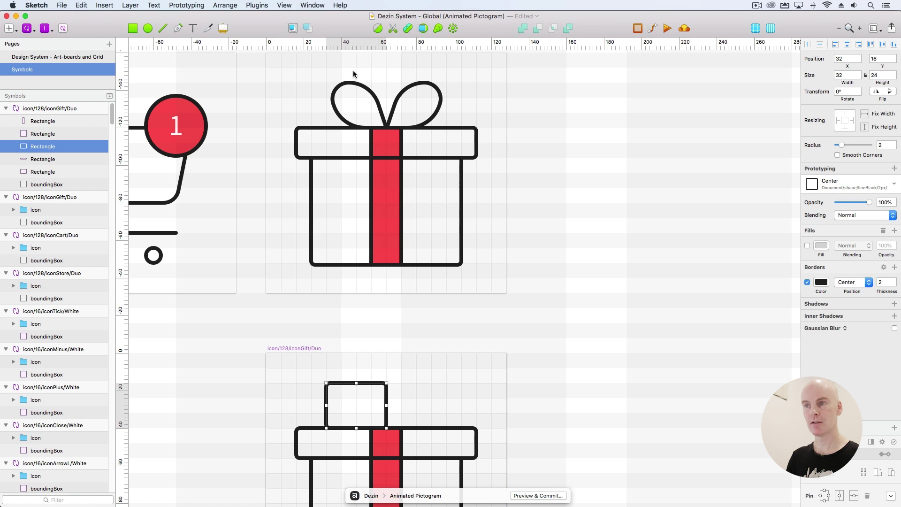
click(378, 30)
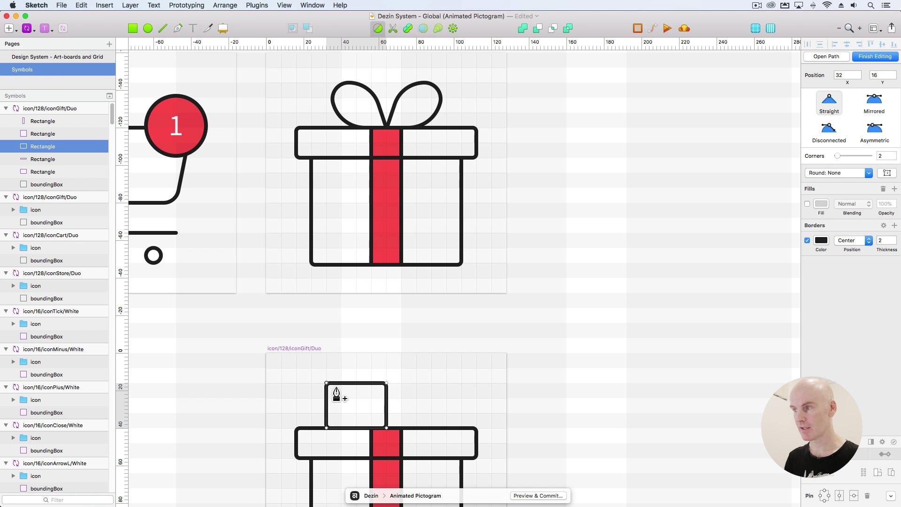
click(877, 156)
text(22)
key(Return)
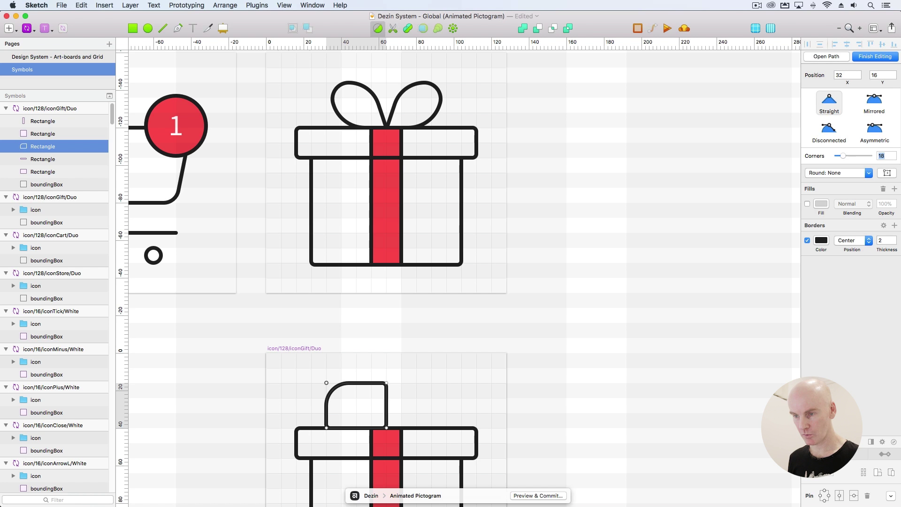
key(Down)
key(Down)
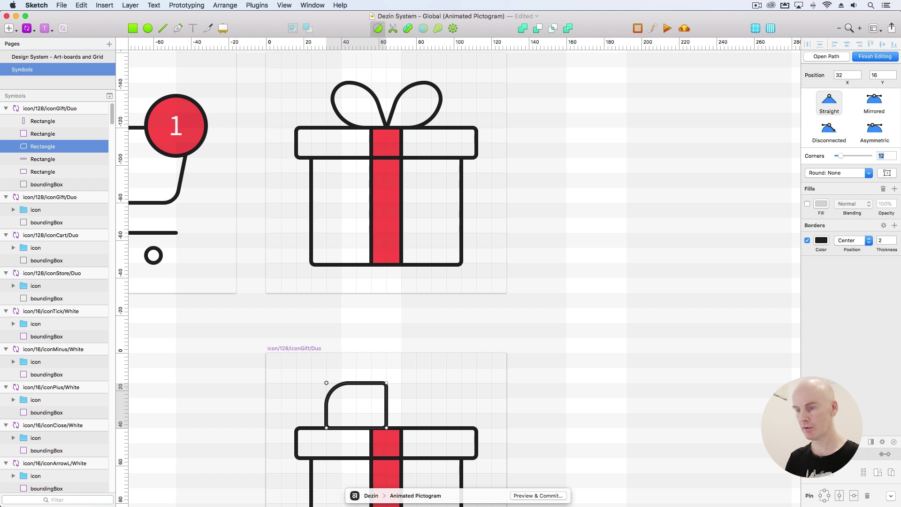
Set the corner radius of the small rectangle's top-right point to 12
click(387, 383)
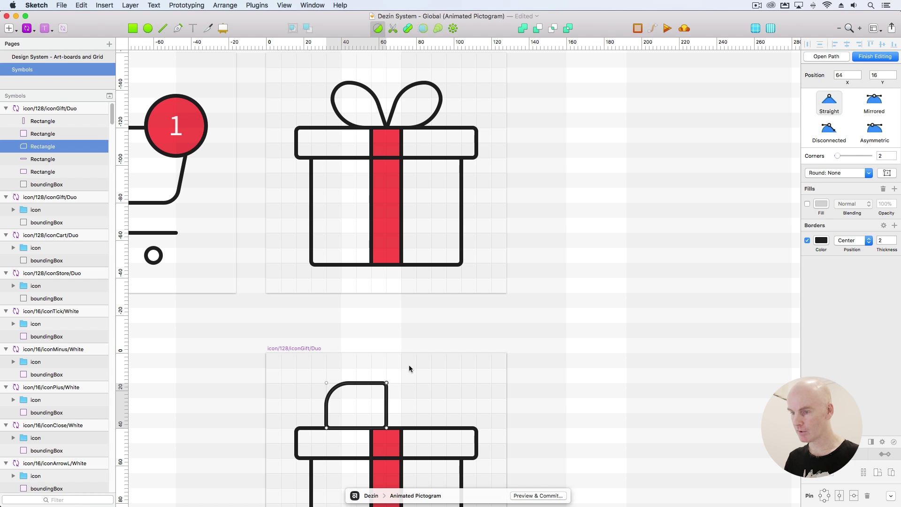
text(12)
key(Return)
key(Up)
key(Up)
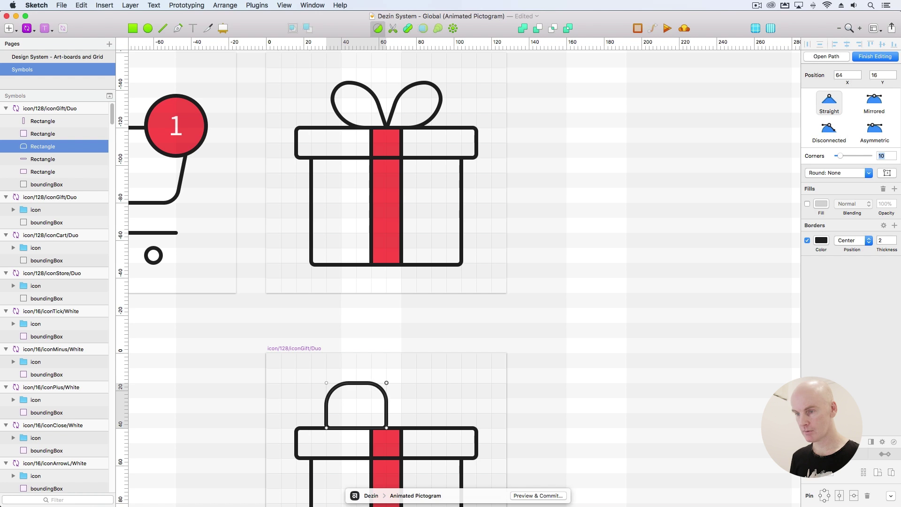
key(Down)
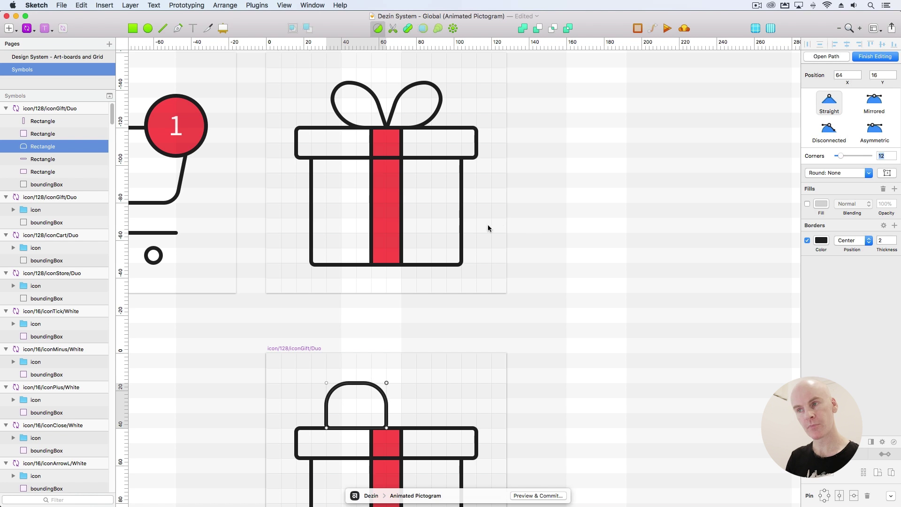
Move the bow loop's bottom-left point to X 40 and set its corner radius to 20
click(327, 428)
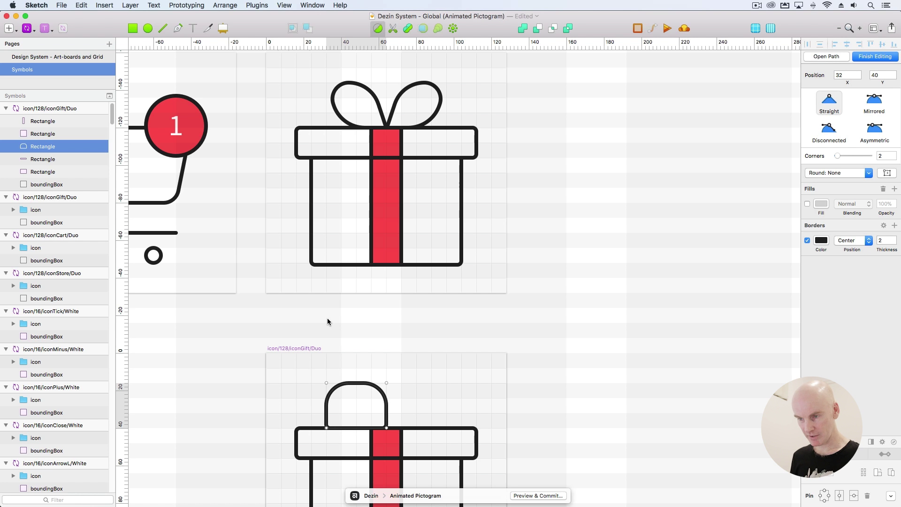
key(shift+Right)
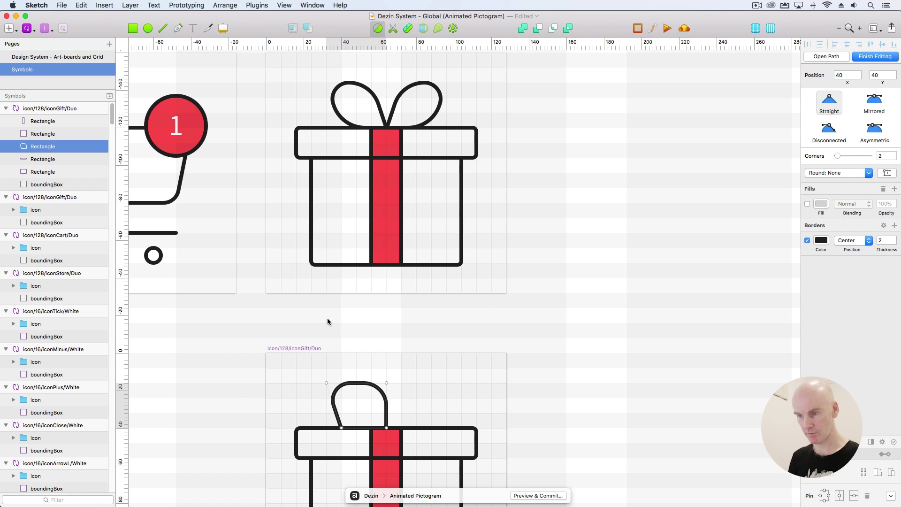
click(876, 155)
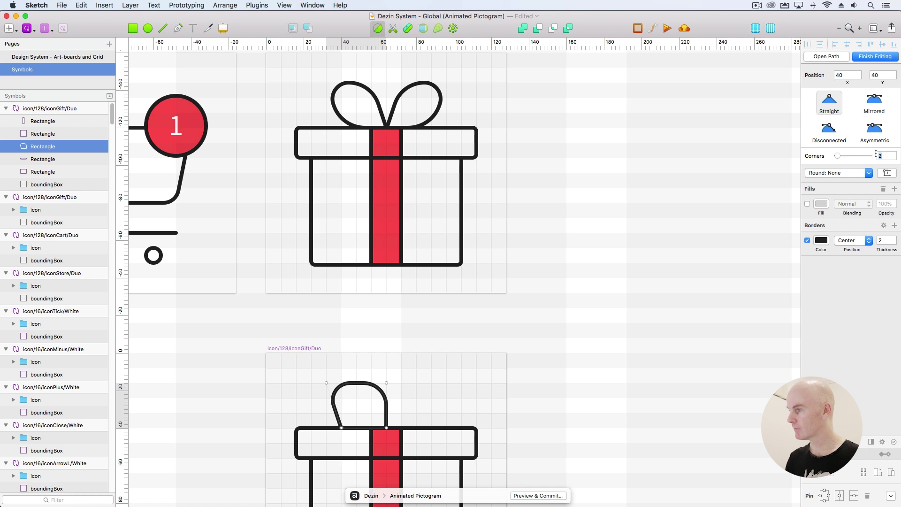
text(62)
key(Return)
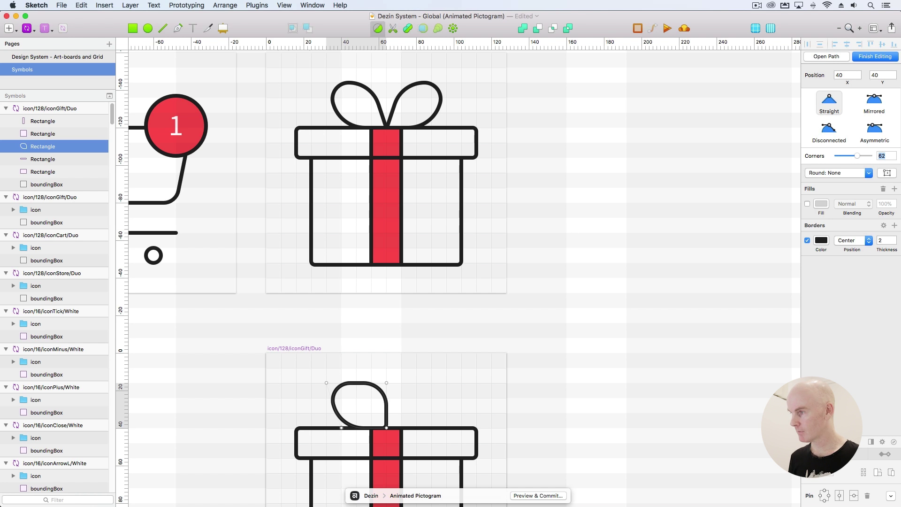
key(Down)
key(Down)
key(Down)
key(Down)
key(Down)
key(Down)
key(Down)
key(Down)
key(Down)
key(Down)
key(Down)
key(Down)
key(Down)
key(Down)
key(Down)
key(Down)
key(Down)
key(Down)
key(Down)
key(Down)
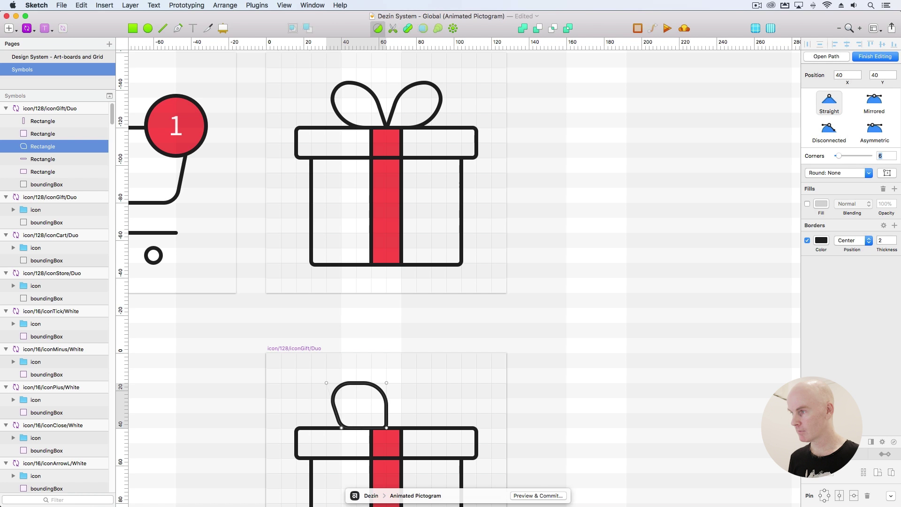
key(Up)
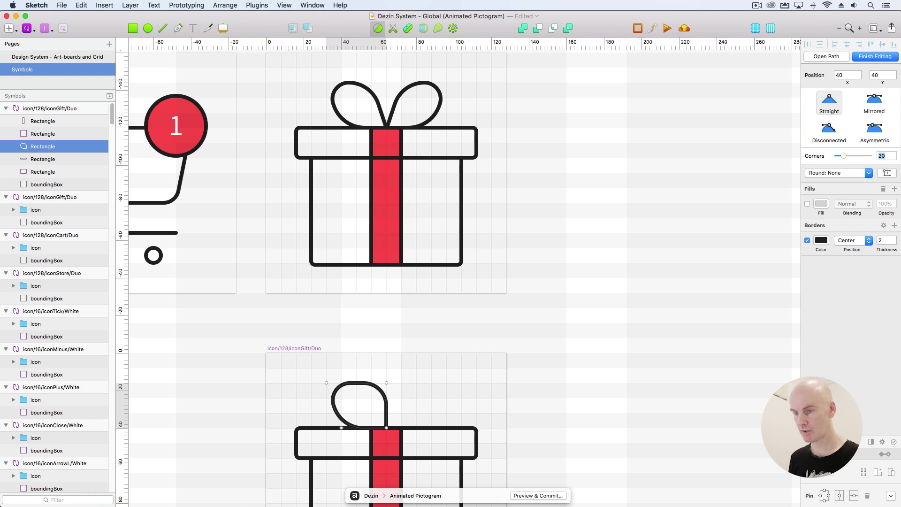
Move the bow loop's top-right point left to X 56
click(387, 383)
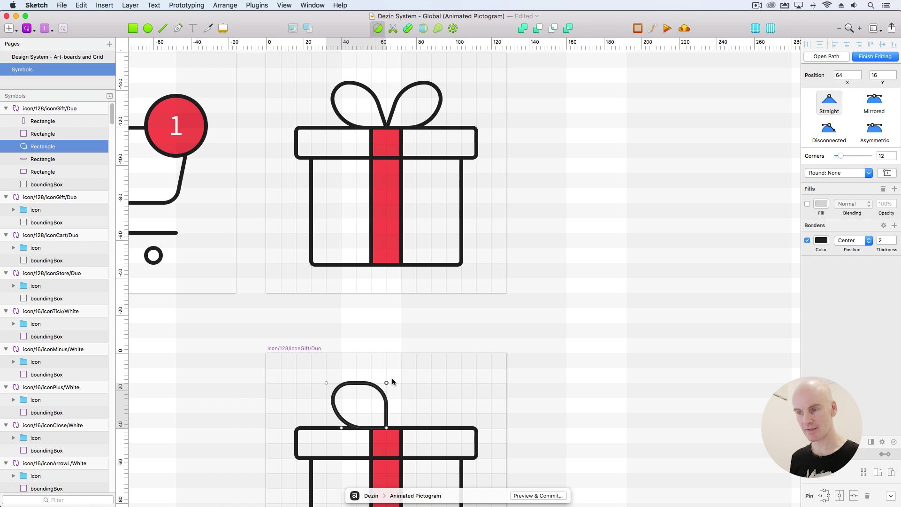
key(Left)
key(Left)
key(Left)
key(Left)
key(Left)
key(Left)
key(Left)
key(Left)
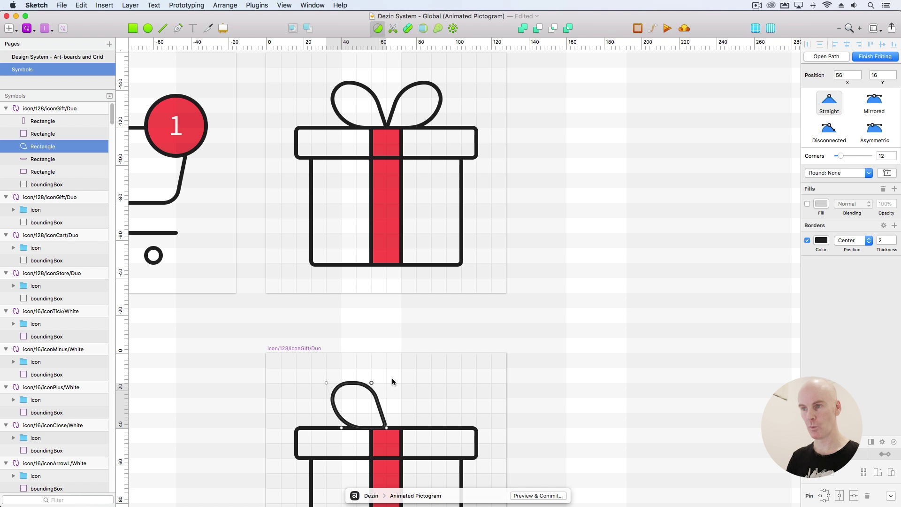
Set the corner radius of the bow loop's bottom-right point to 0 and finish editing the path
click(393, 425)
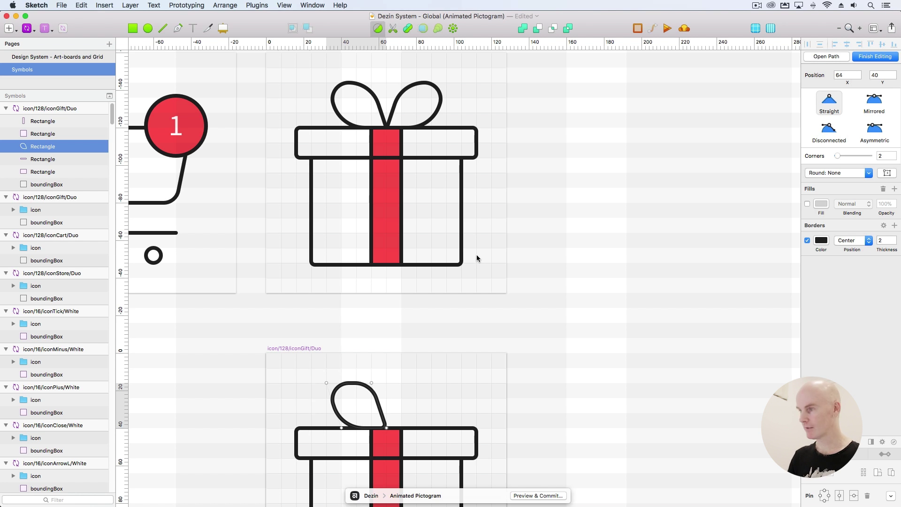
drag(838, 159, 834, 159)
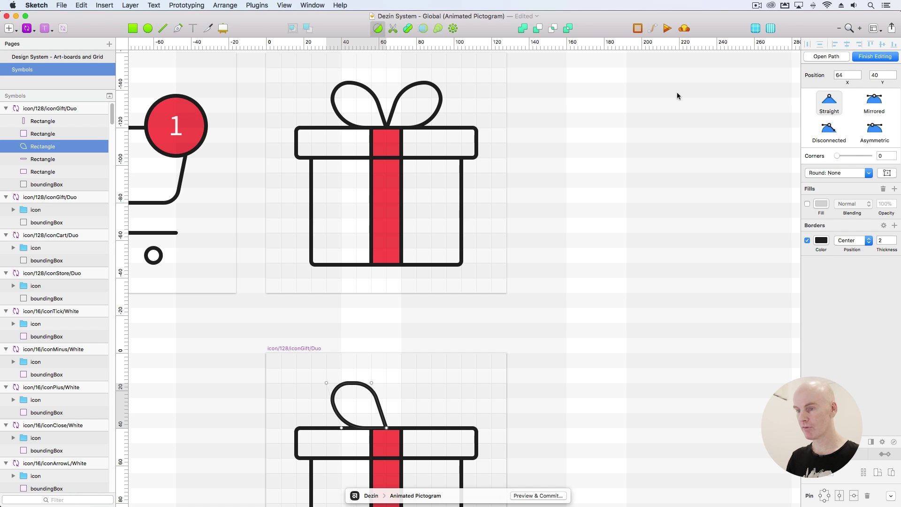
key(Escape)
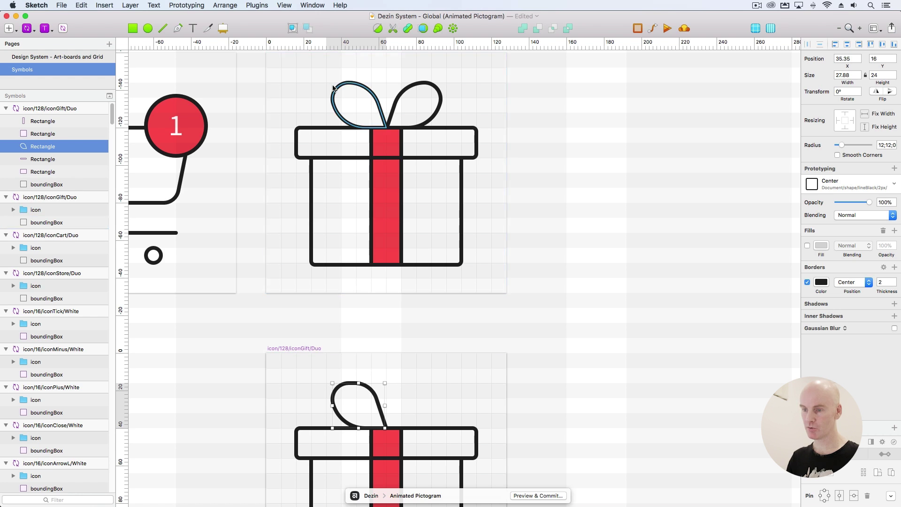
Set the corner radius of the bow loop's top-right point to 20 and remove the loop's disabled fill
click(377, 29)
click(371, 382)
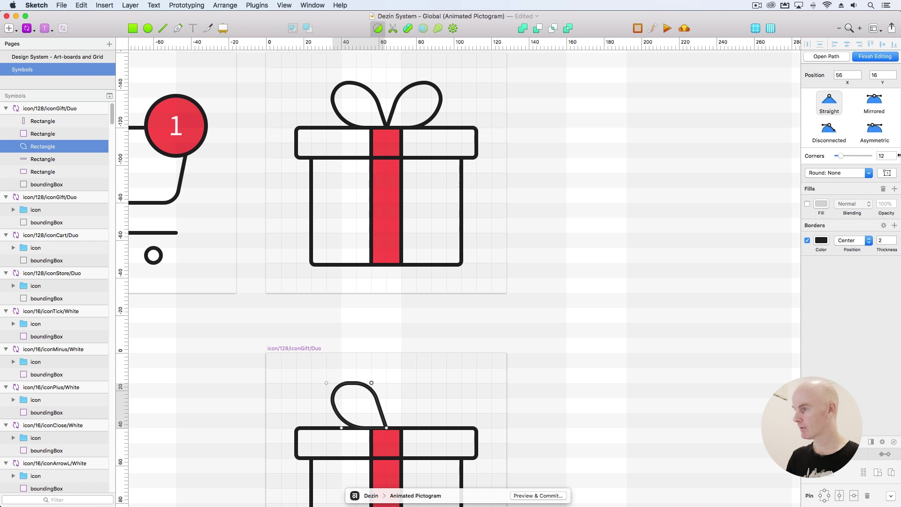
click(880, 156)
key(shift+Up)
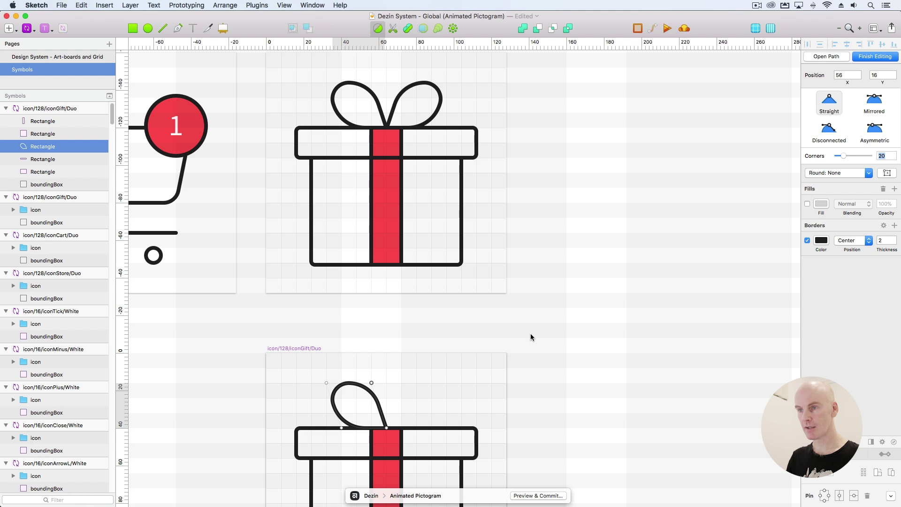
key(Escape)
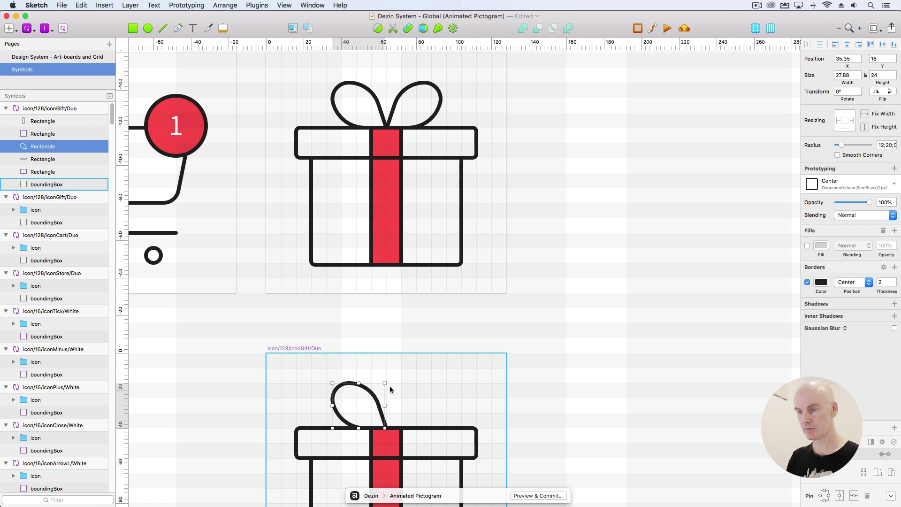
click(883, 231)
click(893, 184)
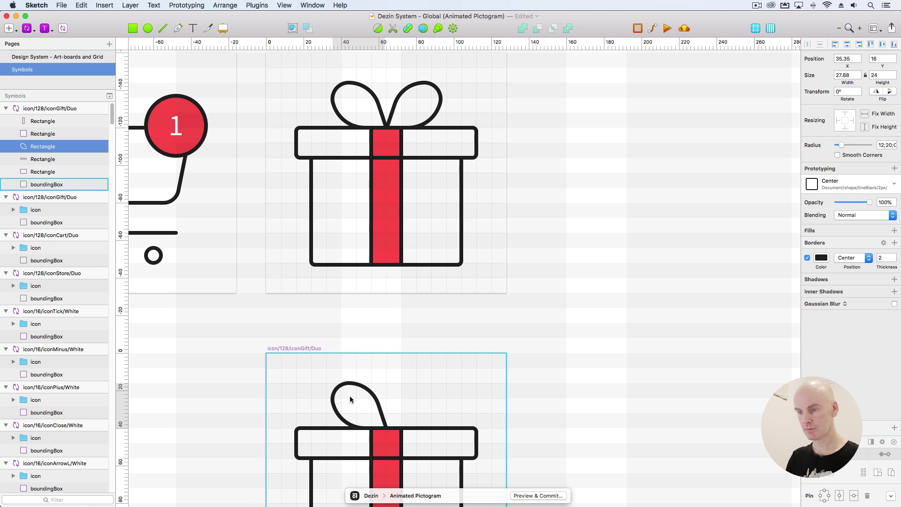
Make a horizontally flipped duplicate of the bow loop and move it right to X 67.35
click(356, 384)
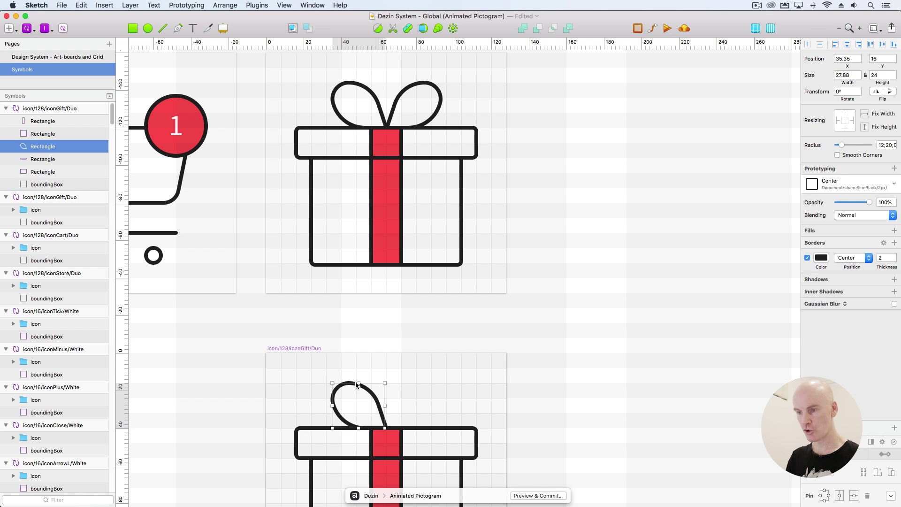
key(super+d)
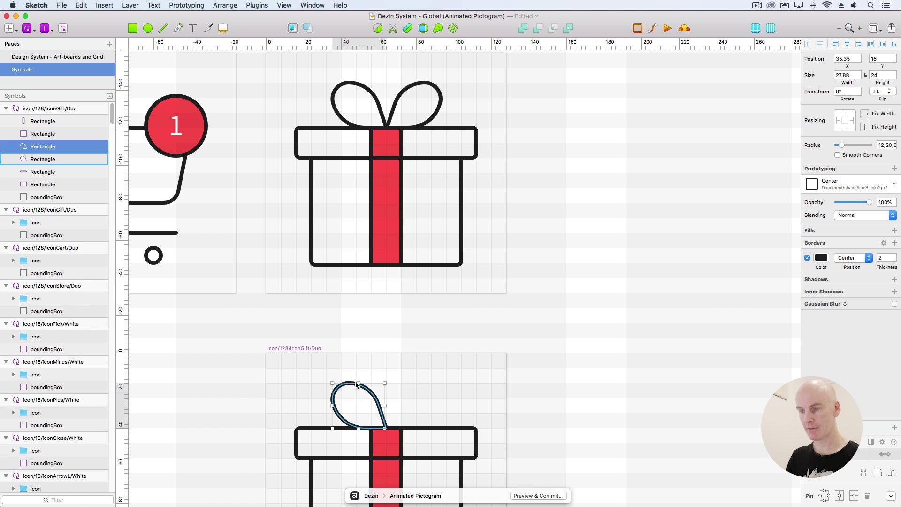
click(876, 92)
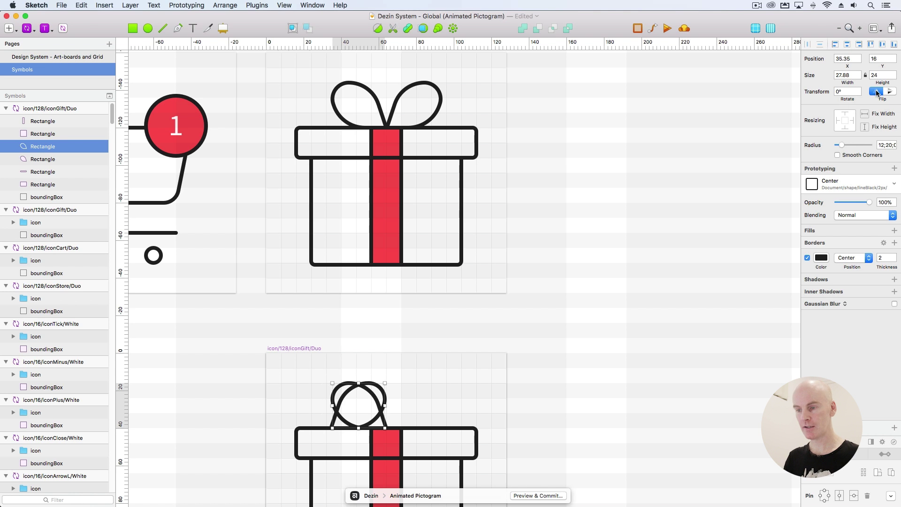
key(Right)
key(Right)
key(Right)
key(Right)
key(Right)
key(Right)
key(Right)
key(Right)
key(Right)
key(Right)
key(Right)
key(Right)
key(Right)
key(Right)
key(Right)
key(Right)
key(Right)
key(Right)
key(Right)
key(Right)
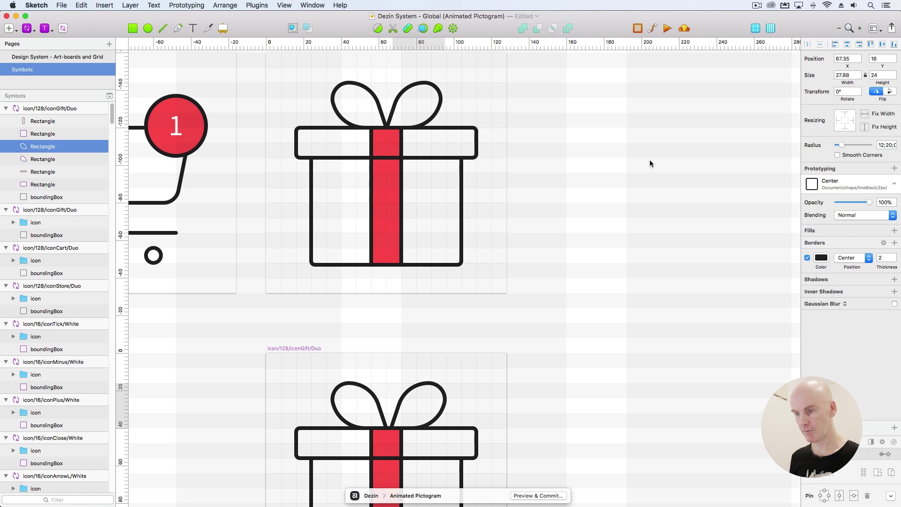
Nudge the flipped bow loop left to X 65.35 so it meets the other loop, and deselect it
key(Left)
key(Left)
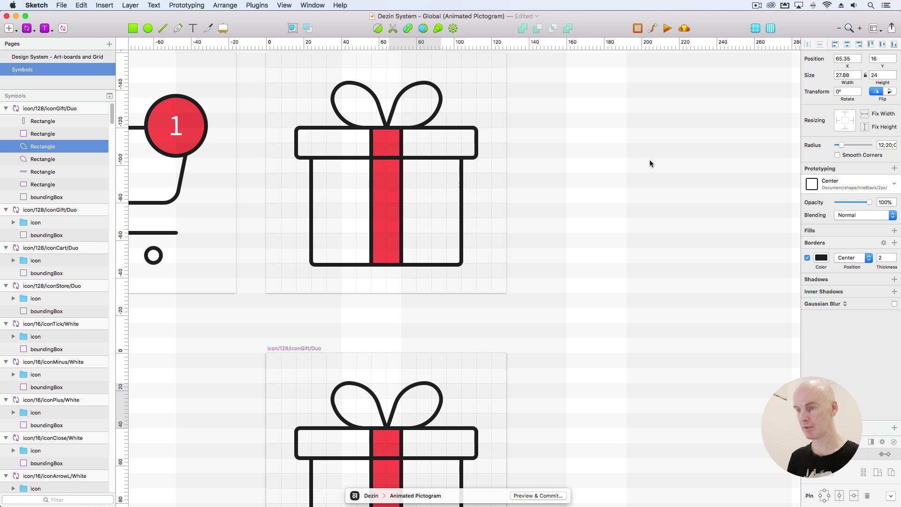
click(580, 207)
scroll(582, 193, down, 5)
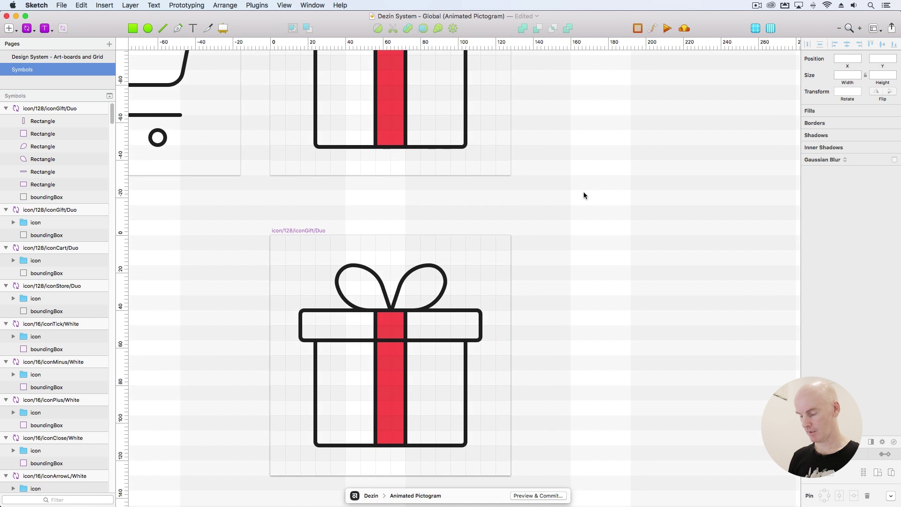
key(z)
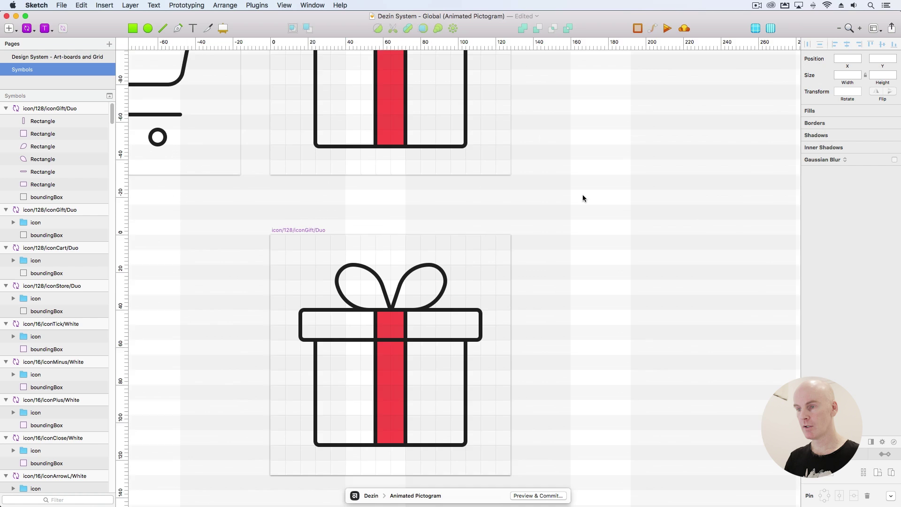
scroll(583, 197, down, 2)
scroll(593, 165, left, 1)
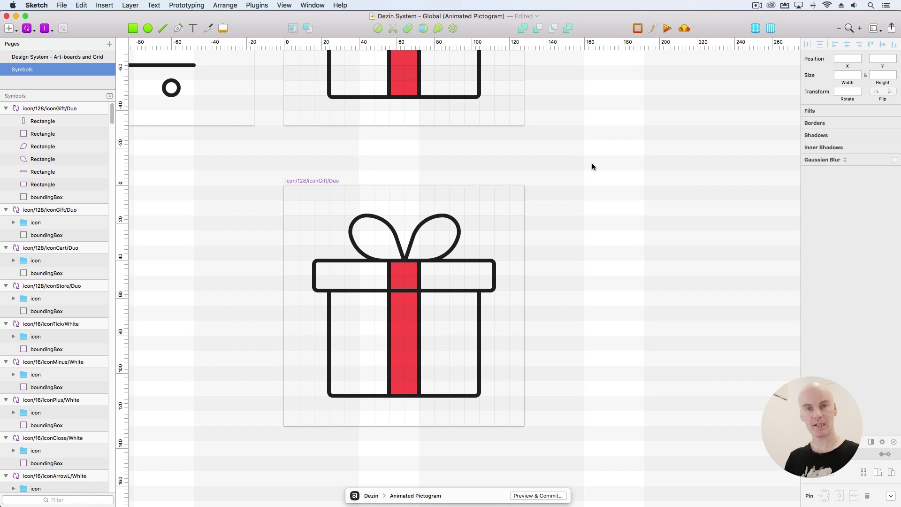
Group the gift's lower box rectangle with its red ribbon rectangle and name the group Box
click(403, 336)
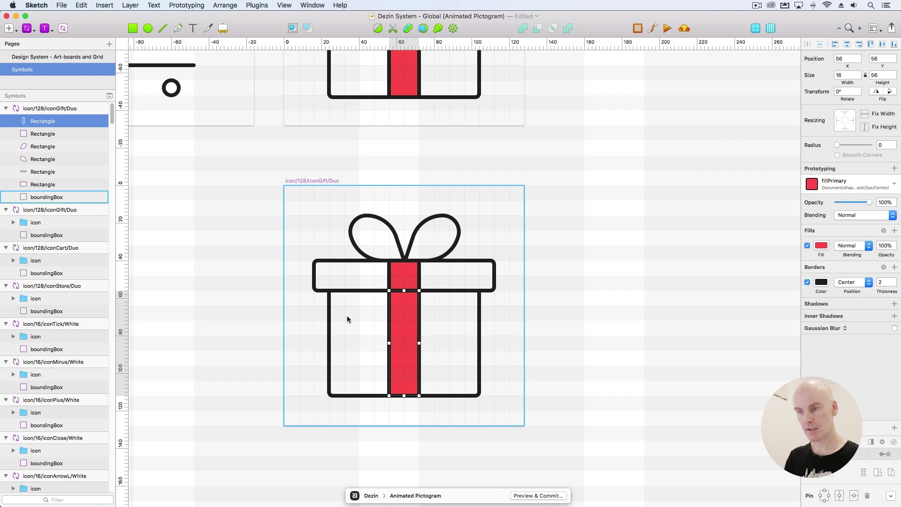
shift+click(328, 318)
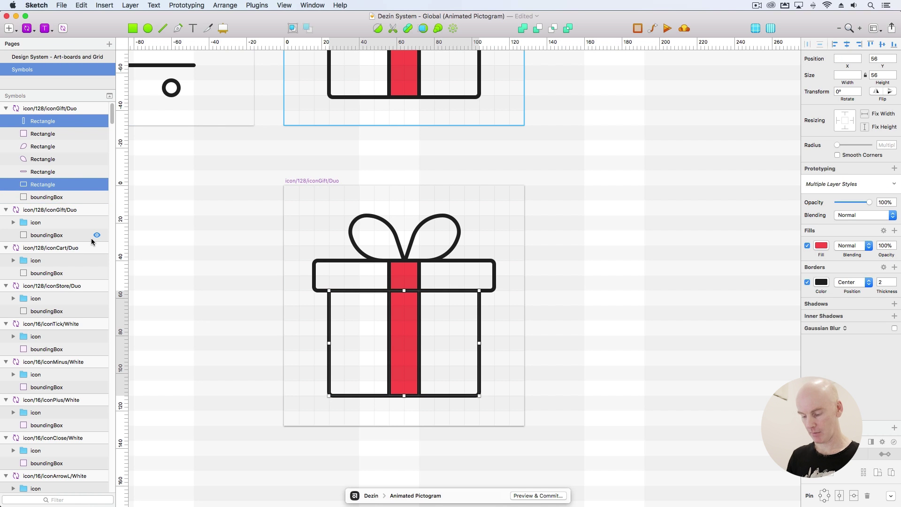
key(super+g)
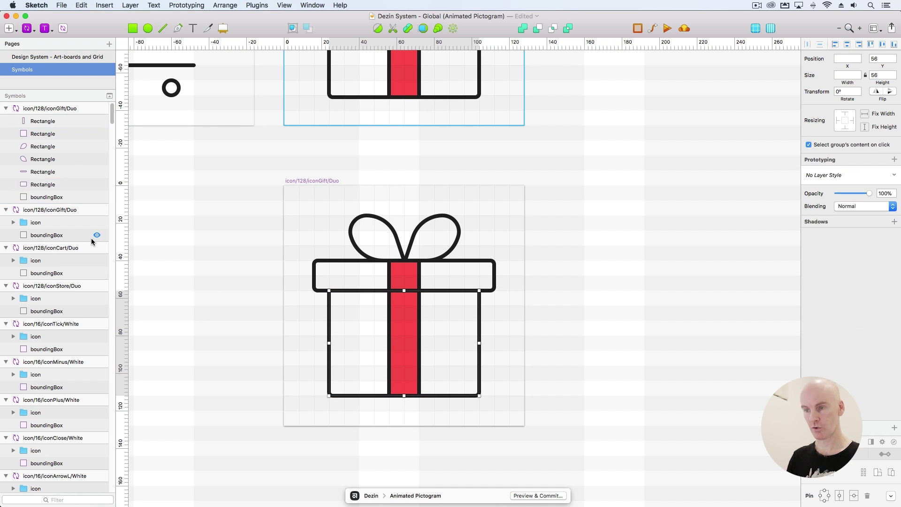
double_click(60, 121)
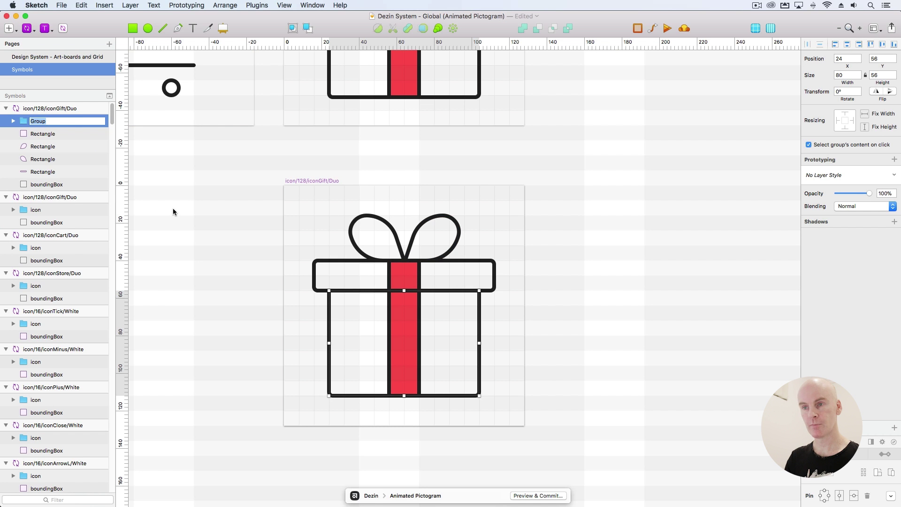
text(B)
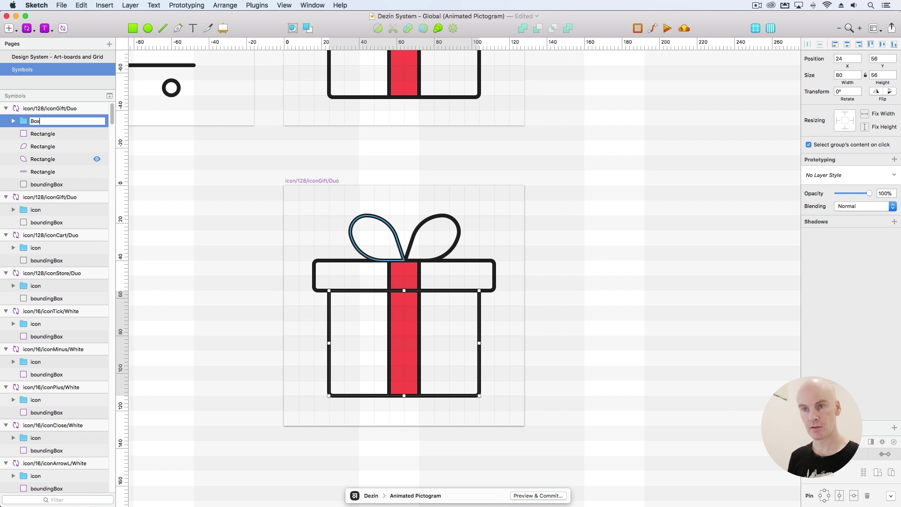
text(ox)
key(Return)
click(609, 263)
Check the layer naming in the original gift icon and rename the new Box group to lowercase box
scroll(605, 237, up, 2)
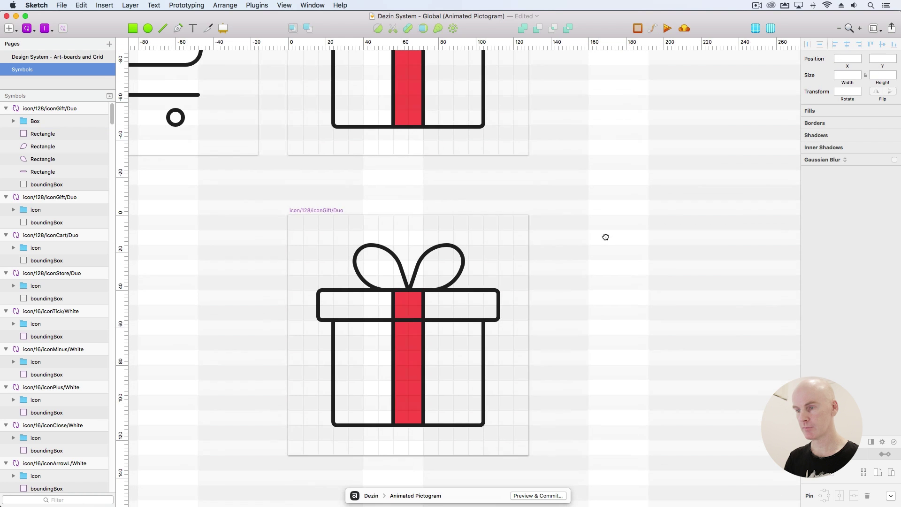
super+click(406, 82)
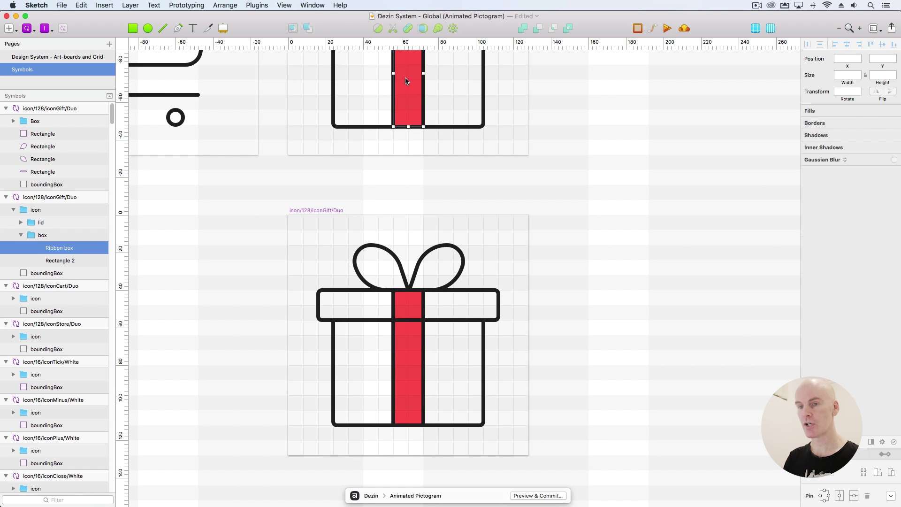
click(37, 234)
super+click(409, 371)
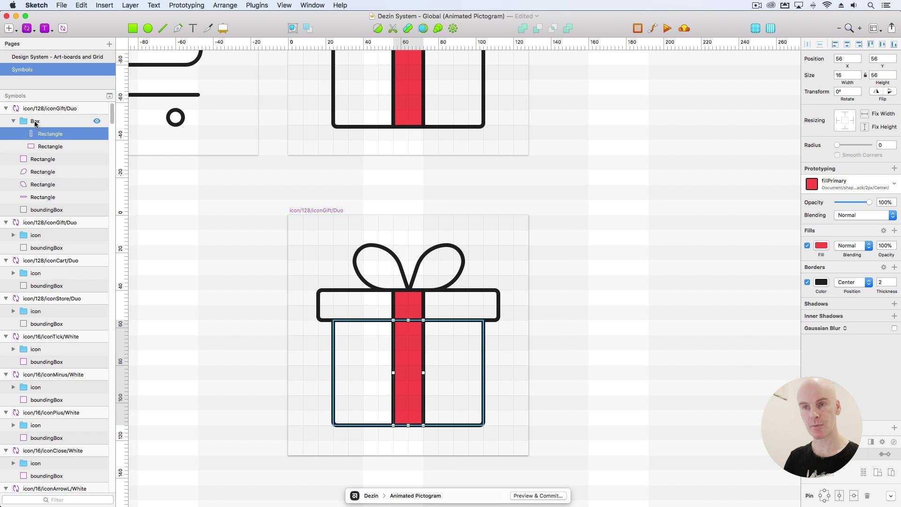
click(35, 123)
double_click(33, 121)
click(33, 121)
key(BackSpace)
text(b)
key(Return)
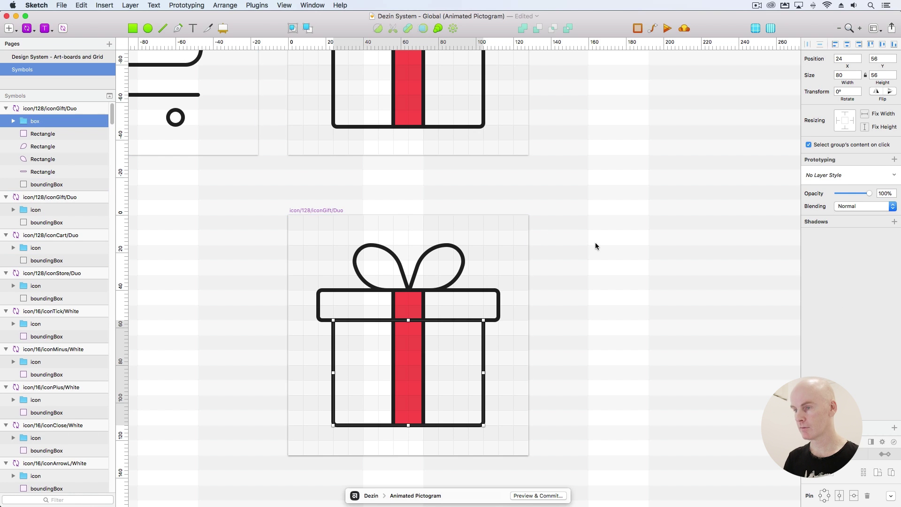
Group the lid rectangle, its red ribbon piece and both bow loops, and name the group lid
click(471, 291)
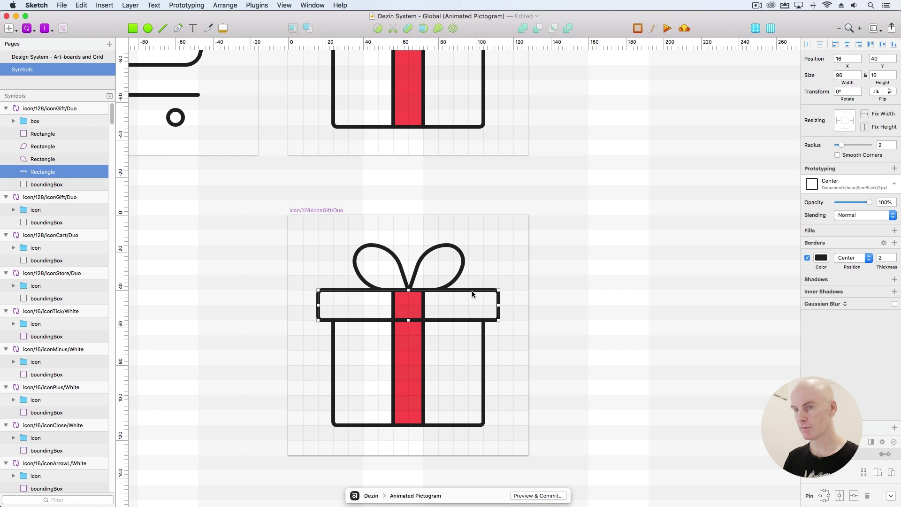
shift+click(408, 306)
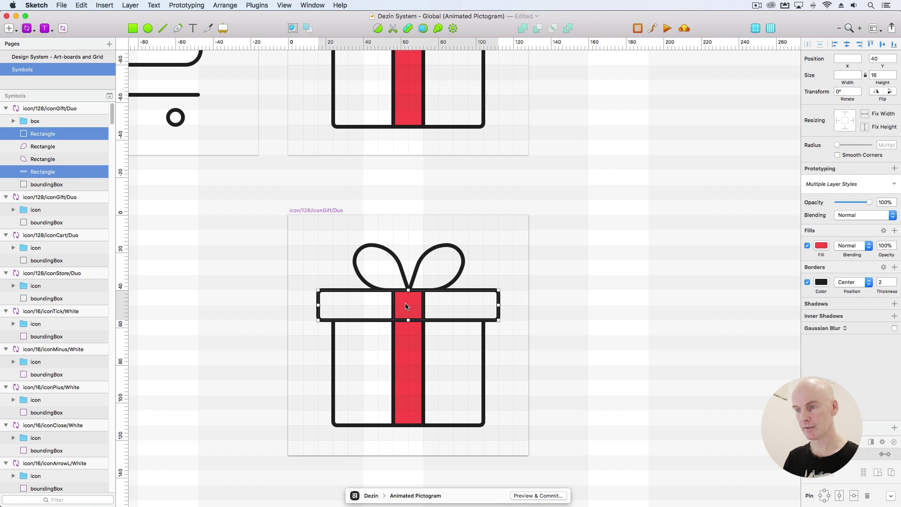
shift+click(397, 267)
shift+click(425, 256)
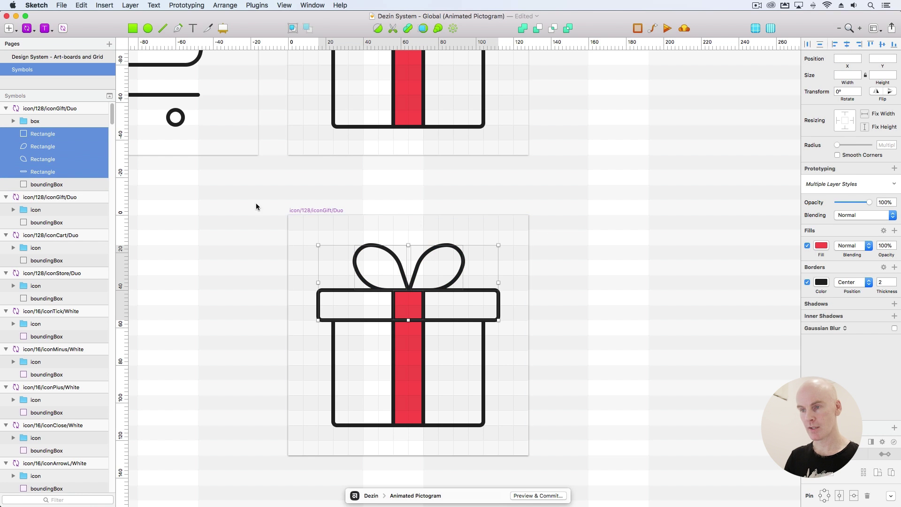
key(super+g)
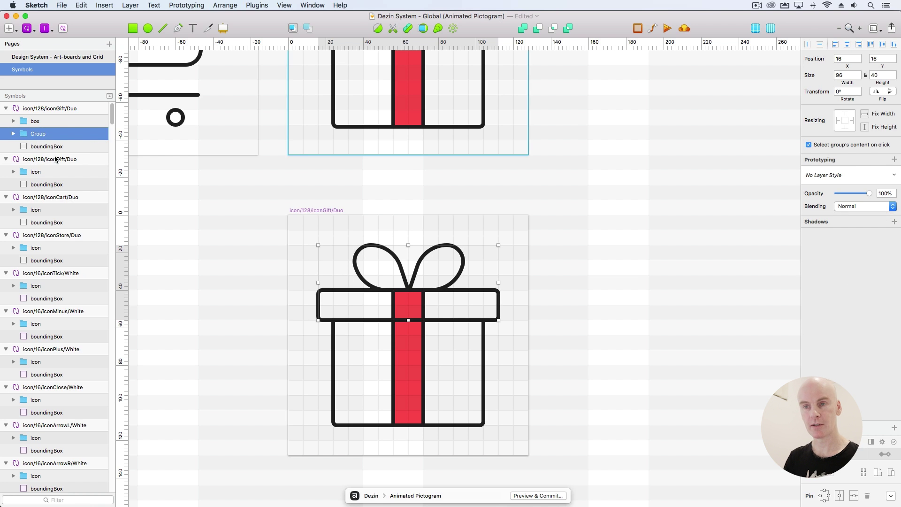
double_click(56, 133)
key(BackSpace)
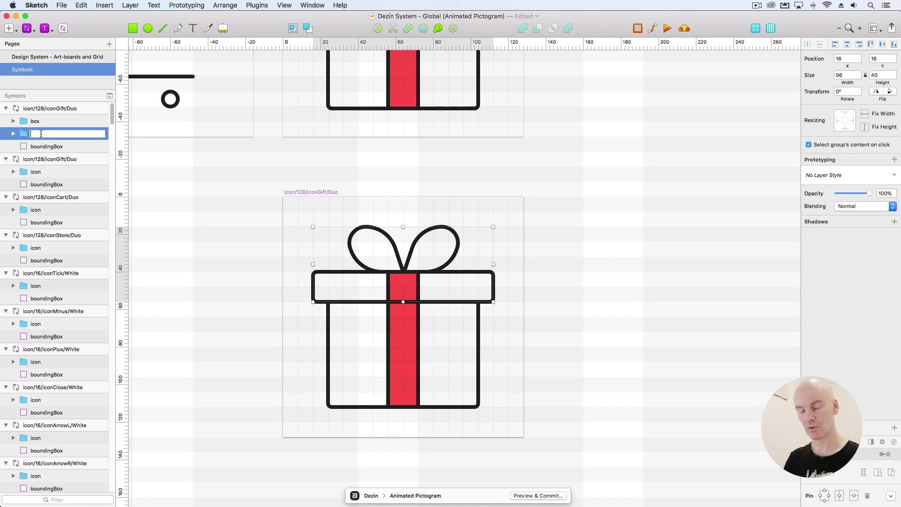
text(lid)
key(Return)
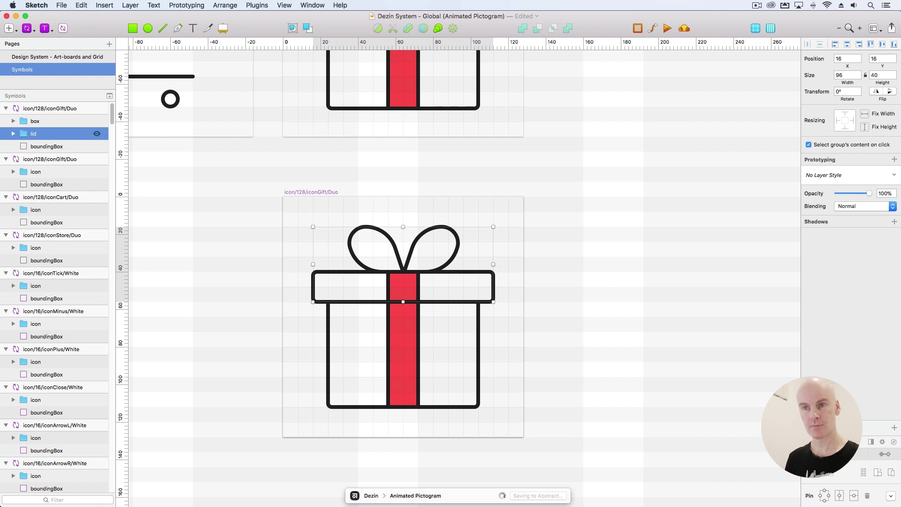
click(238, 216)
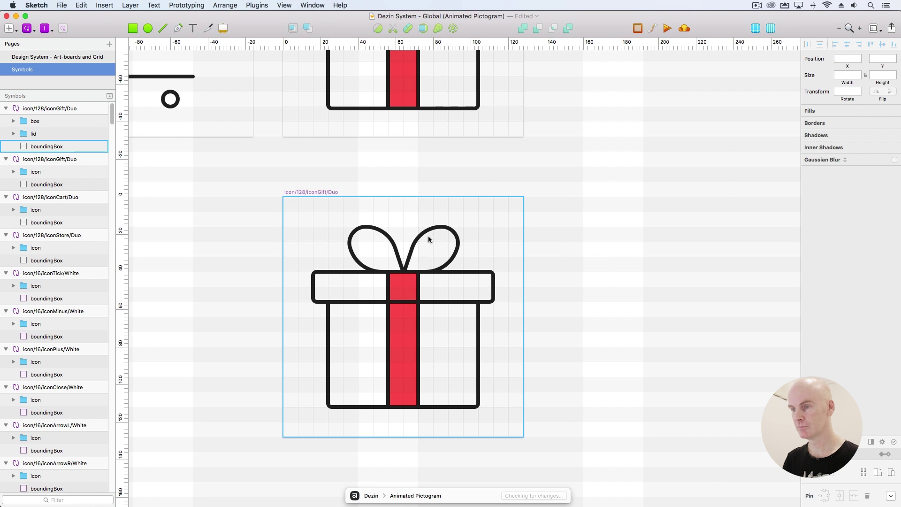
Rename the two bow loops in the lid group Bow L and Bow R according to their sides
scroll(428, 239, up, 3)
super+click(379, 196)
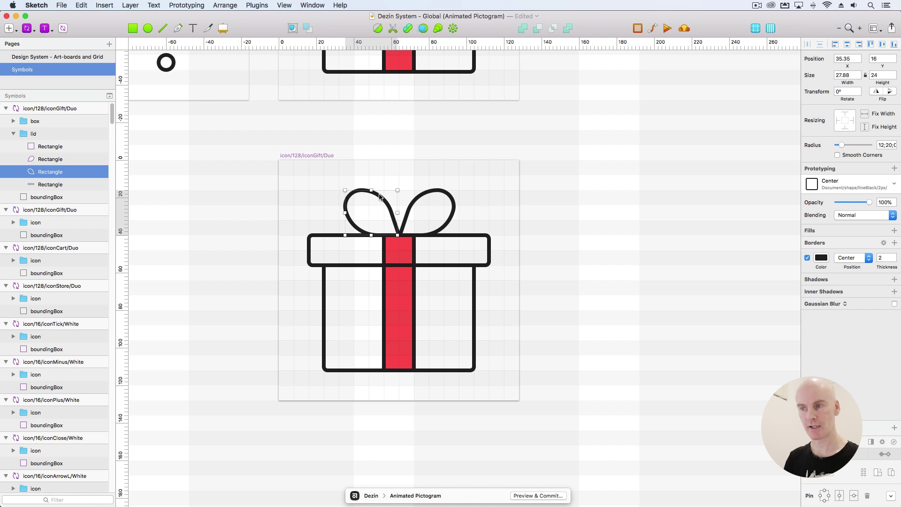
double_click(49, 171)
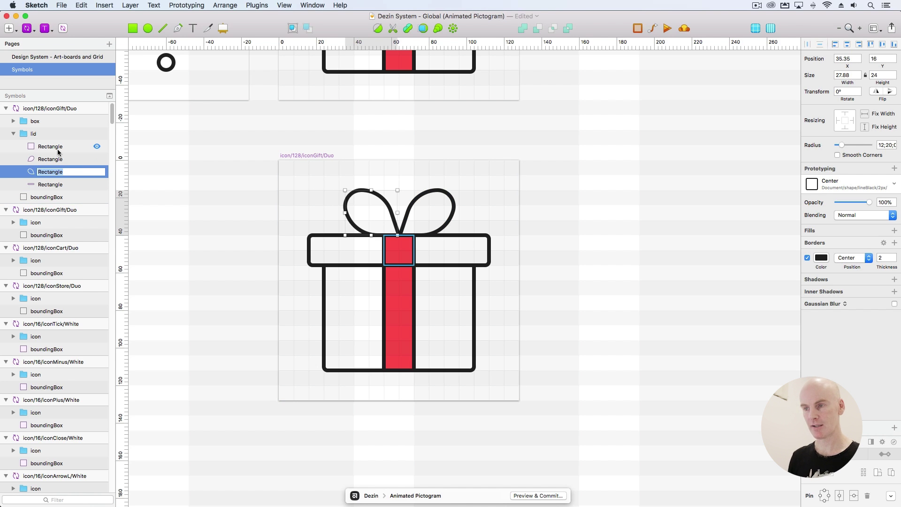
text(Bow)
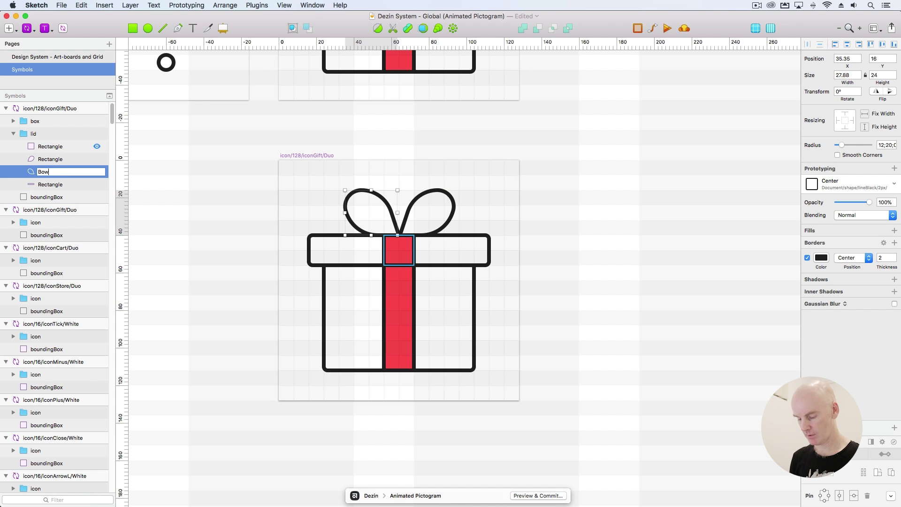
key(Return)
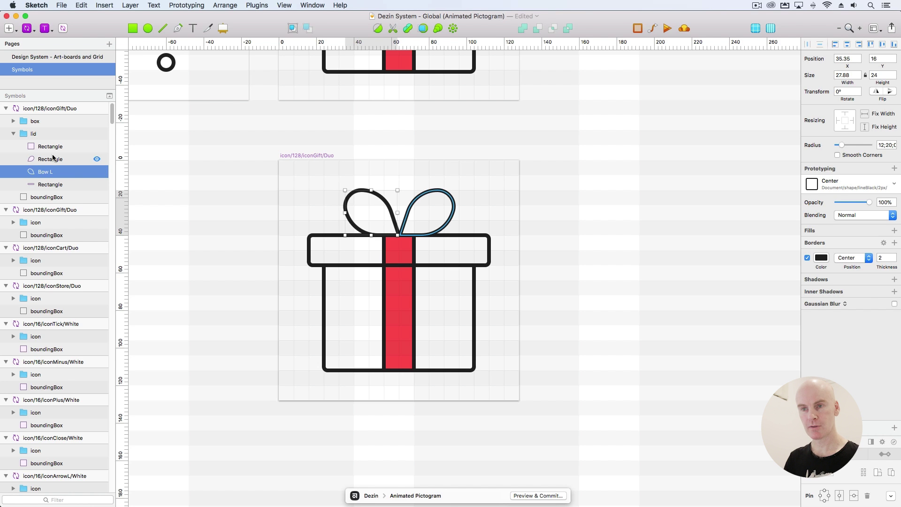
double_click(54, 158)
text(Bo)
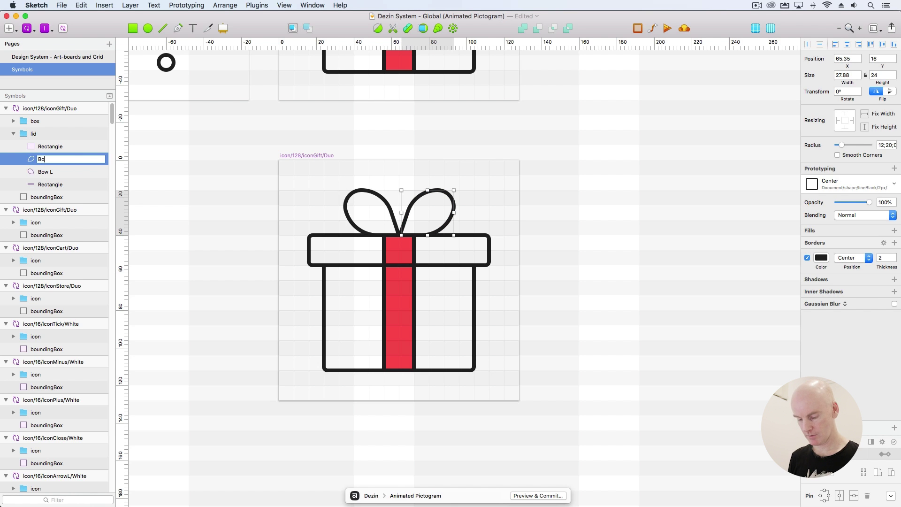
text(w R)
key(Return)
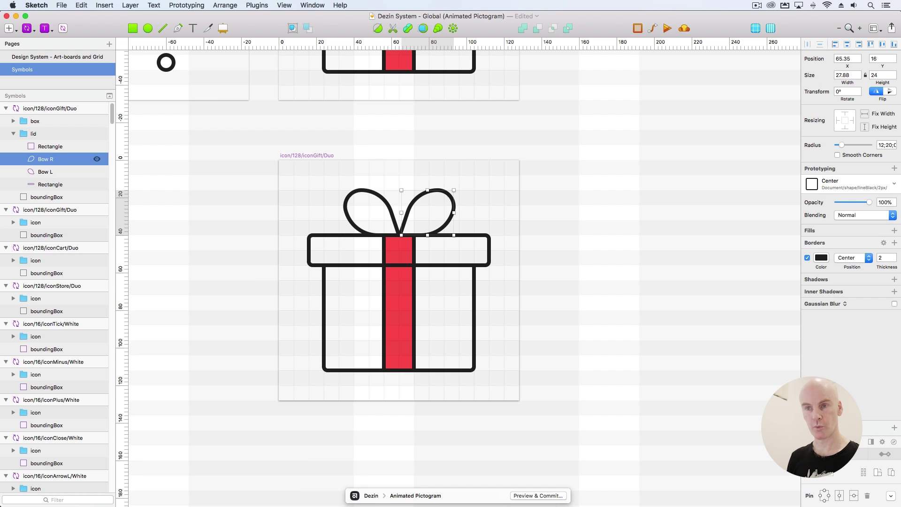
Move the lid's red ribbon rectangle below both bow layers in the stacking order and rename it Ribbon lid
click(35, 146)
drag(35, 146, 42, 180)
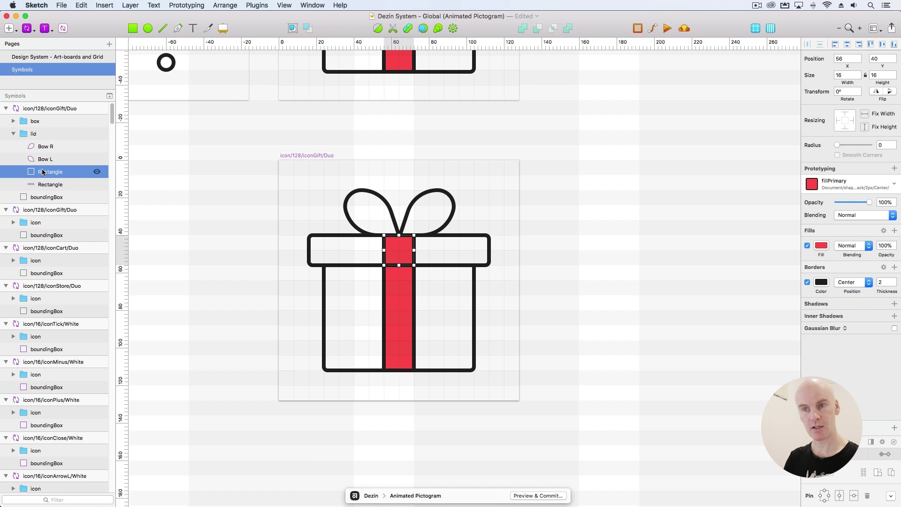
double_click(70, 171)
text(Ribbon lid)
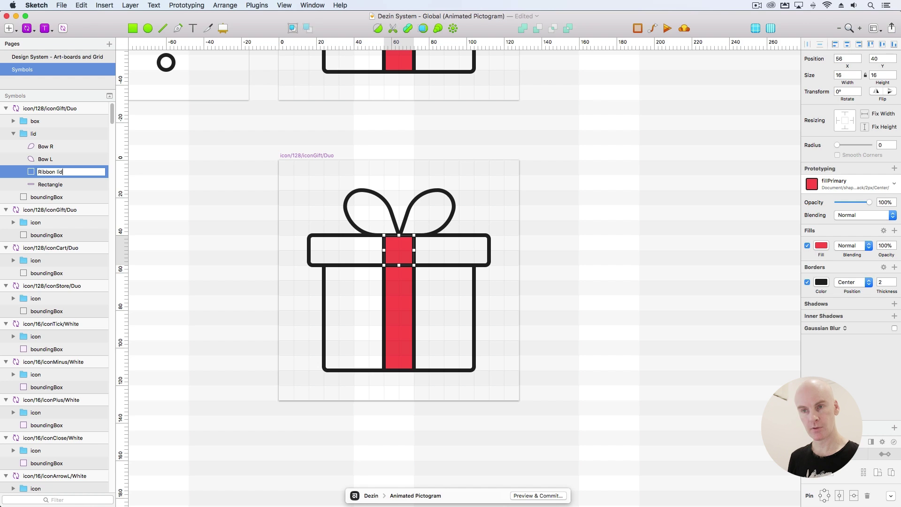
key(Return)
Rename the wide rectangle at the base of the lid group Lid
click(54, 185)
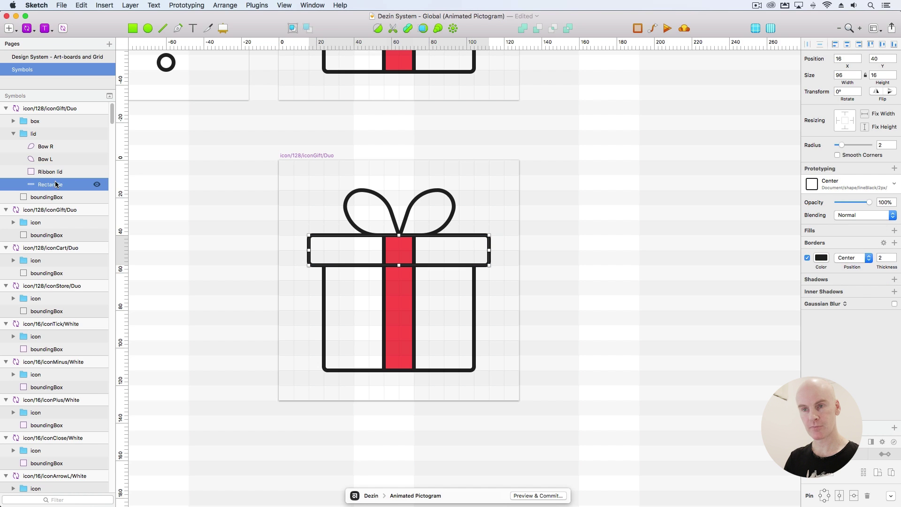
double_click(68, 186)
text(Lid)
key(Return)
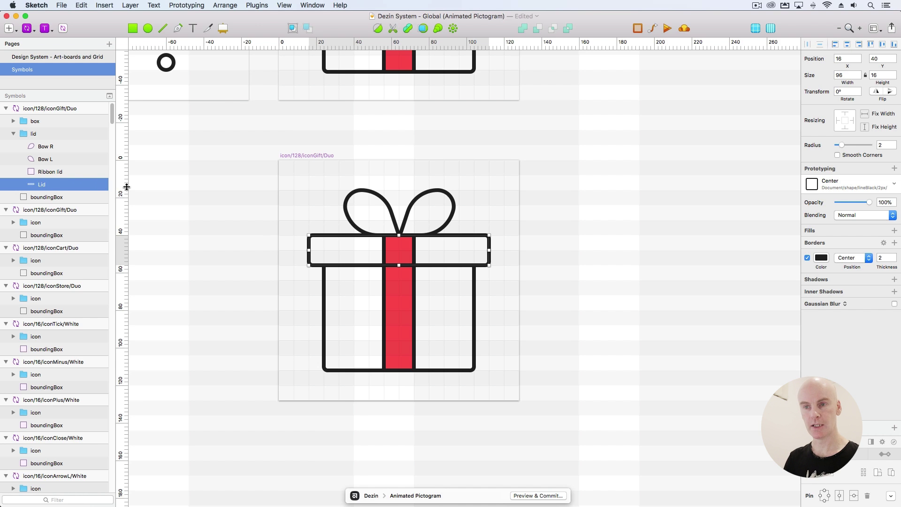
Rename the box group's body rectangle Box and its red ribbon rectangle Ribbon box
scroll(318, 277, down, 1)
click(318, 277)
double_click(50, 145)
text(Box)
key(Return)
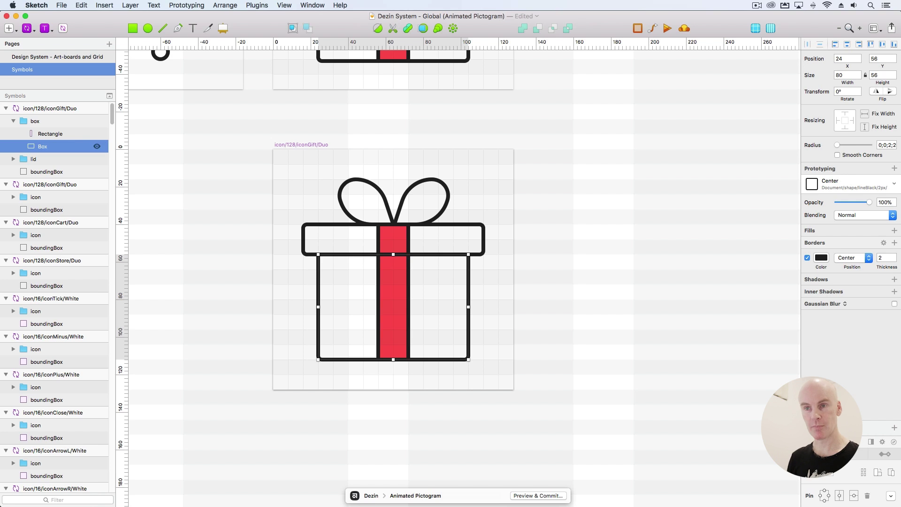
click(51, 134)
double_click(63, 134)
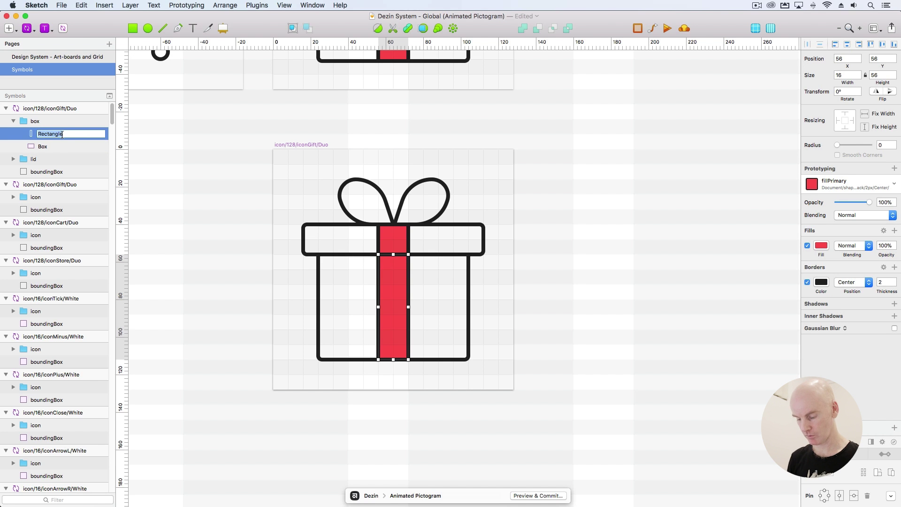
text(Ribbon box)
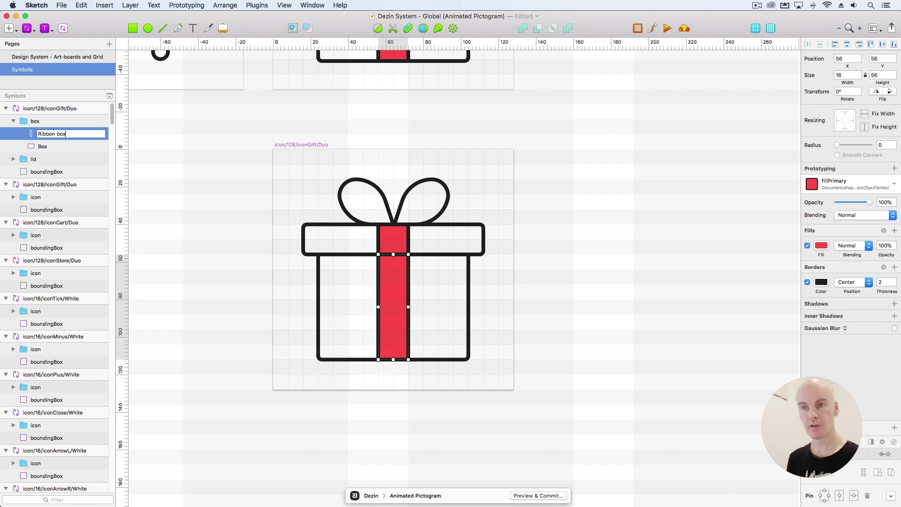
key(Return)
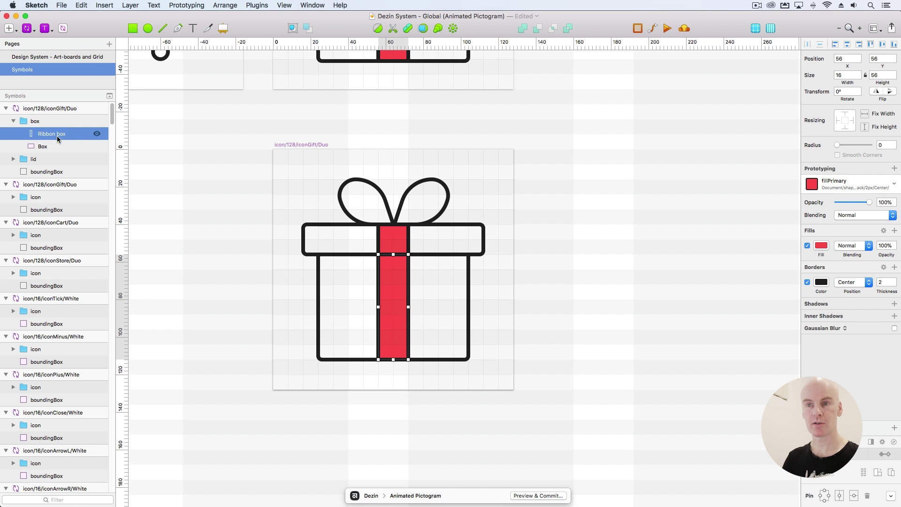
Collapse the box group, place it below the lid group in the layer order, and select the lid group
click(13, 121)
drag(34, 122, 35, 139)
click(33, 122)
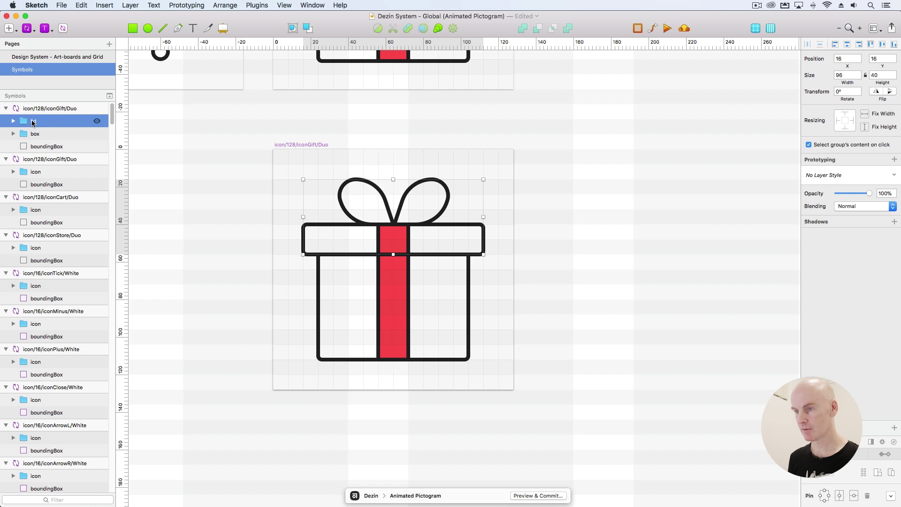
Group the lid and box groups of the gift symbol together and name the new group icon
key(shift+Up)
key(shift+Down)
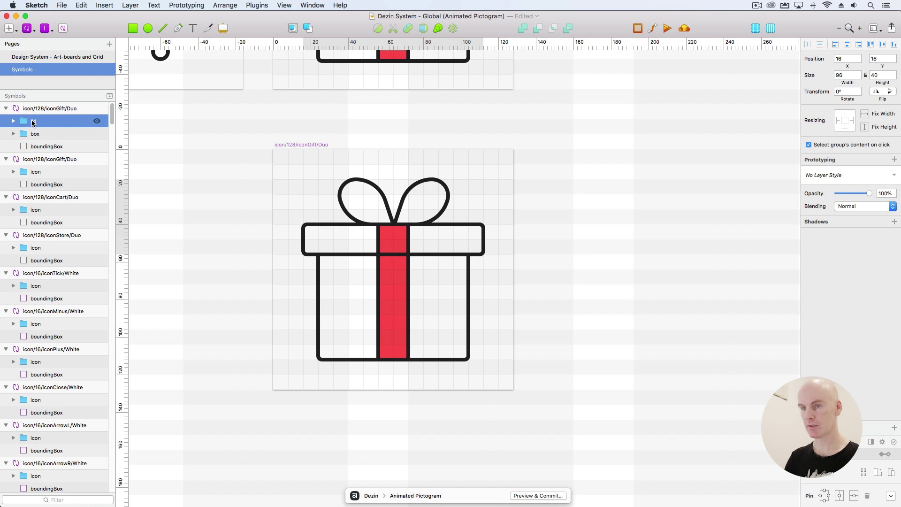
shift+click(32, 135)
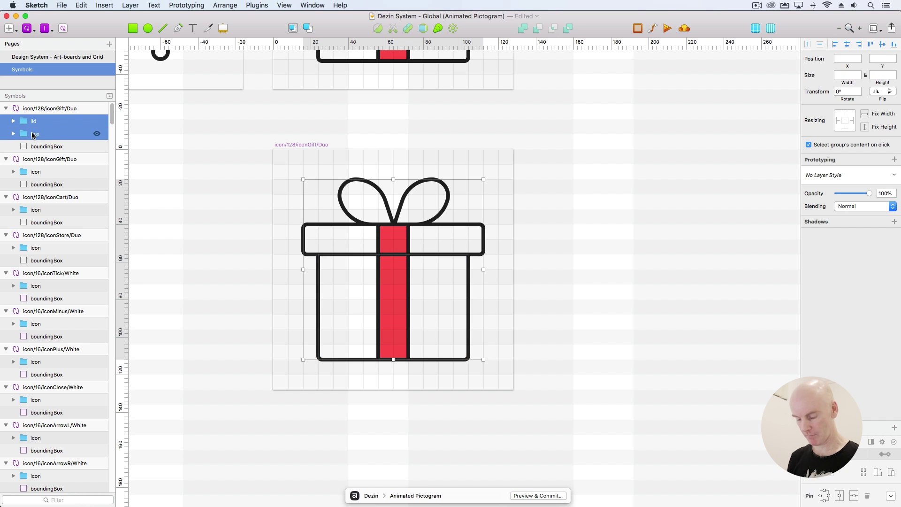
key(super+g)
double_click(66, 125)
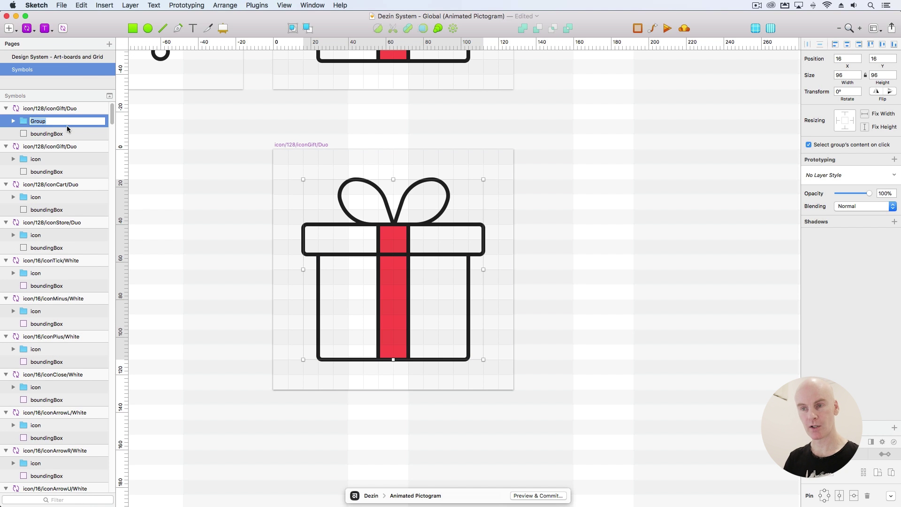
text(gif)
key(BackSpace)
key(BackSpace)
key(BackSpace)
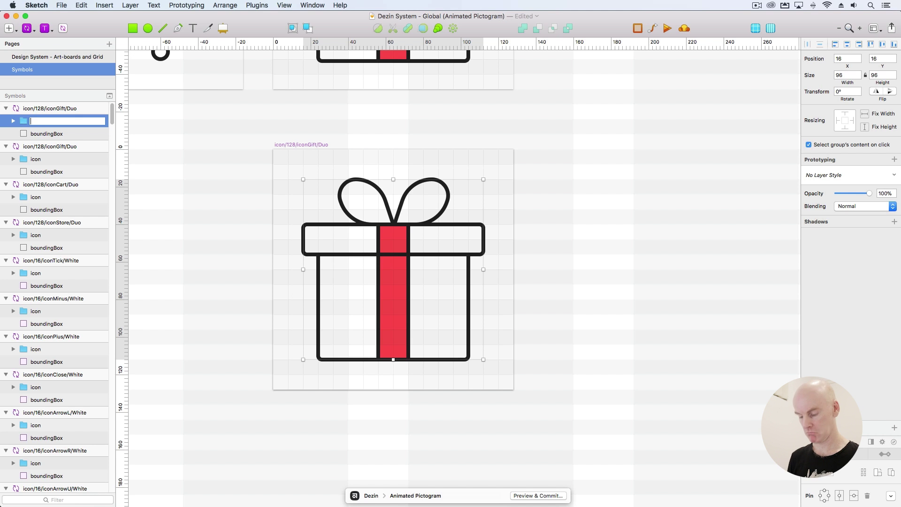
text(icon)
key(Return)
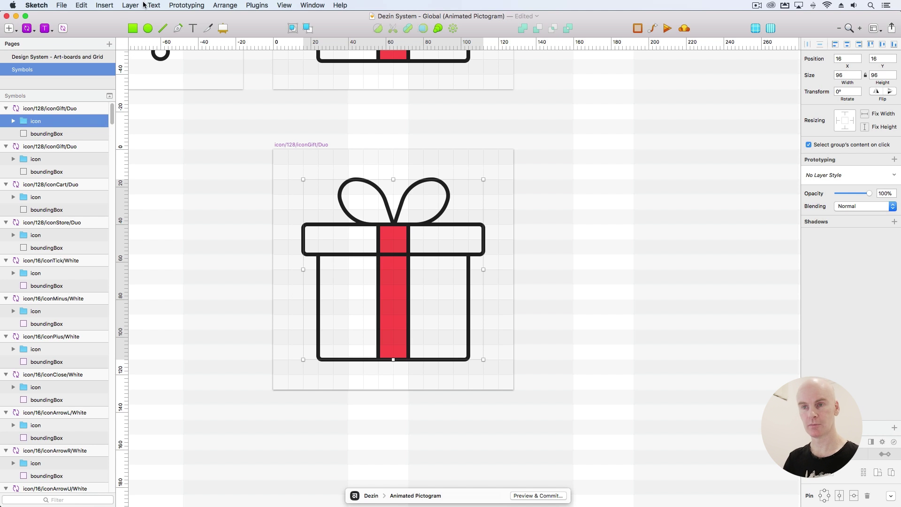
Expand the icon group and check its nested lid and box groups on the artboard
click(13, 120)
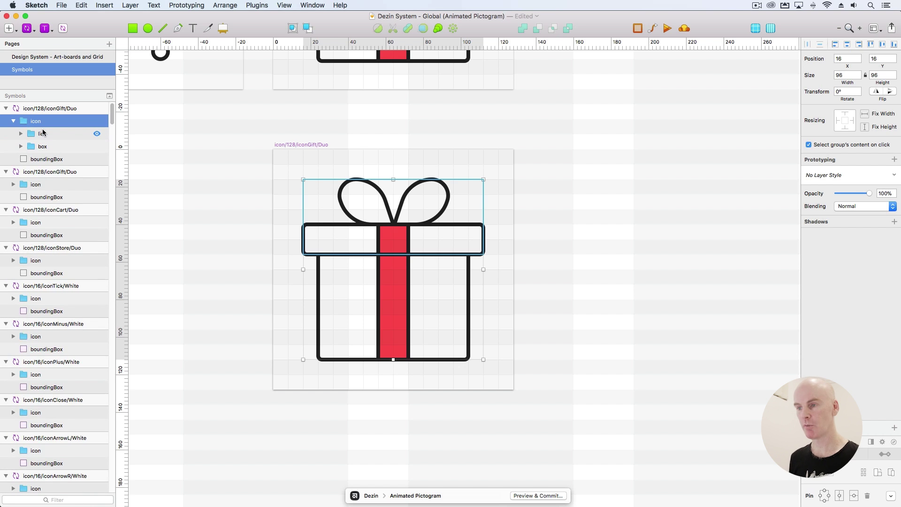
click(46, 136)
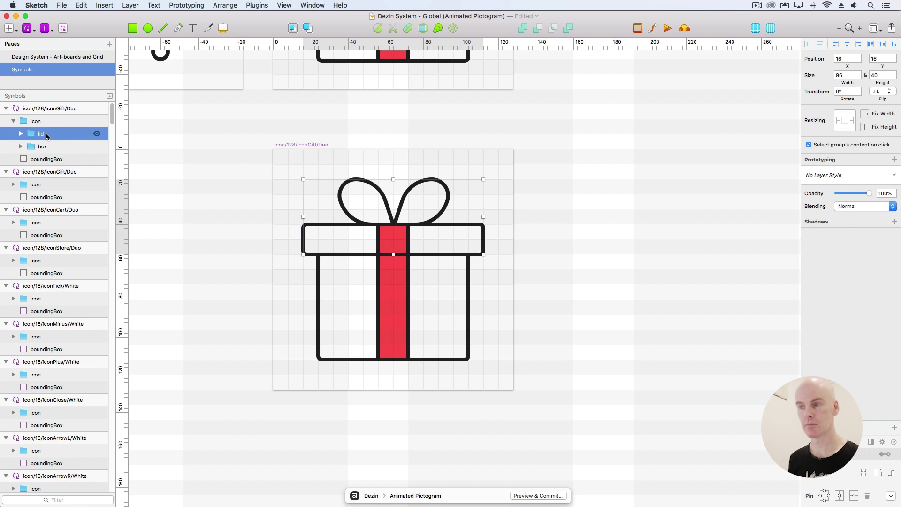
click(52, 145)
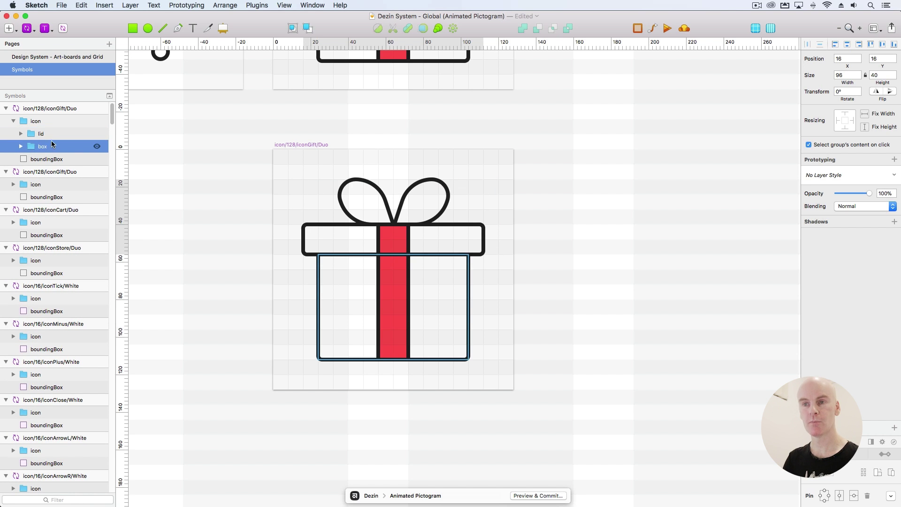
click(44, 122)
click(705, 308)
Delete the original icon/128/iconGift/Duo artboard and move the rebuilt gift artboard into its place beside the cart icon
scroll(598, 247, up, 2)
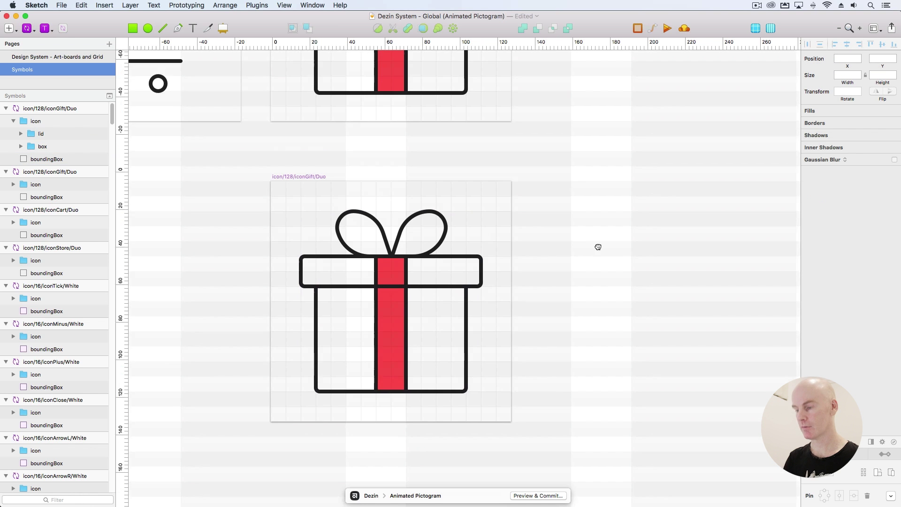
key(super+0)
scroll(598, 246, right, 3)
click(342, 77)
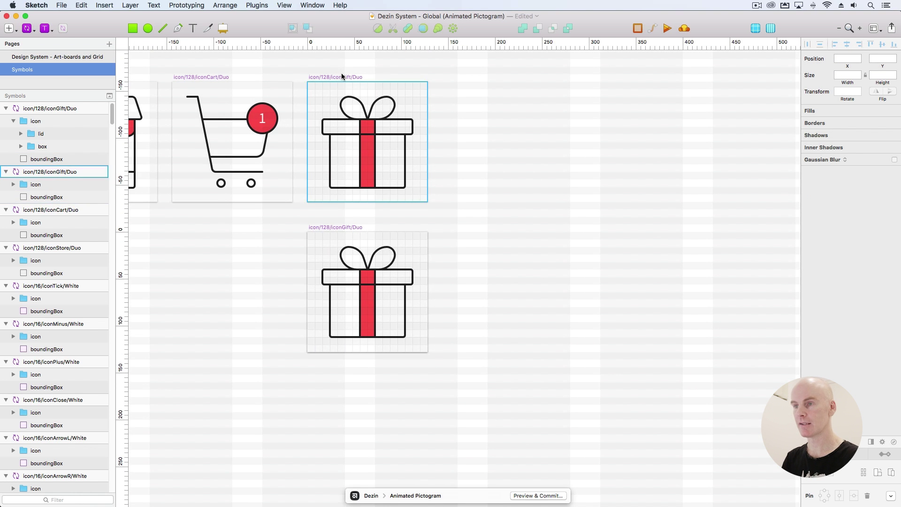
key(BackSpace)
click(334, 227)
drag(334, 225, 325, 77)
key(super+2)
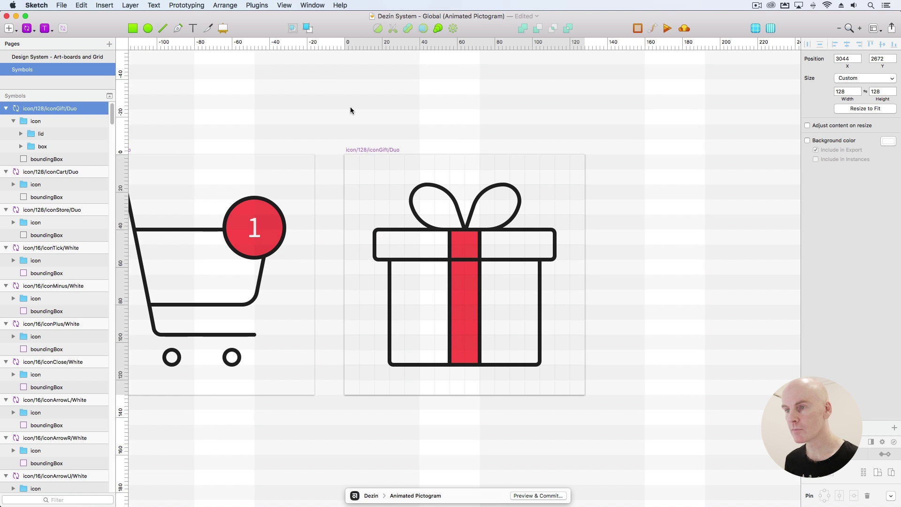
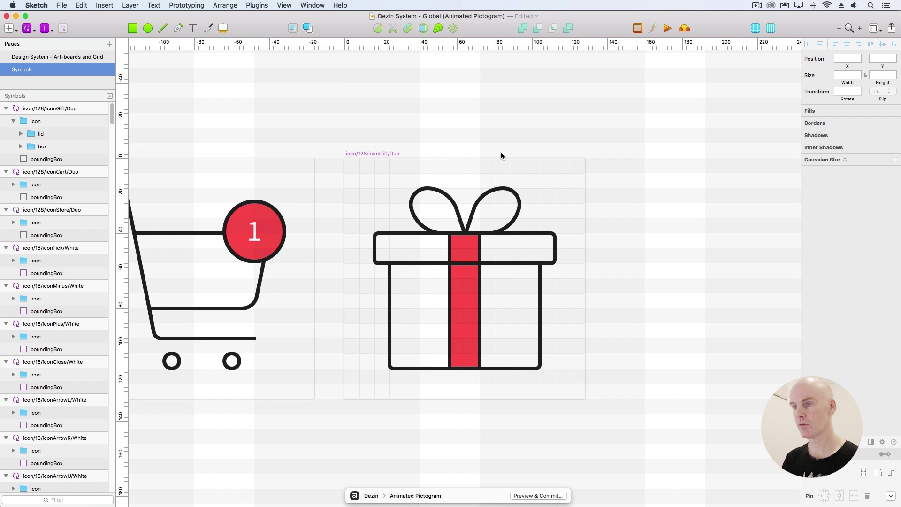
Examine the gift symbol's left bow, right bow and lid as separate shapes, along with the artboard itself
scroll(417, 126, right, 5)
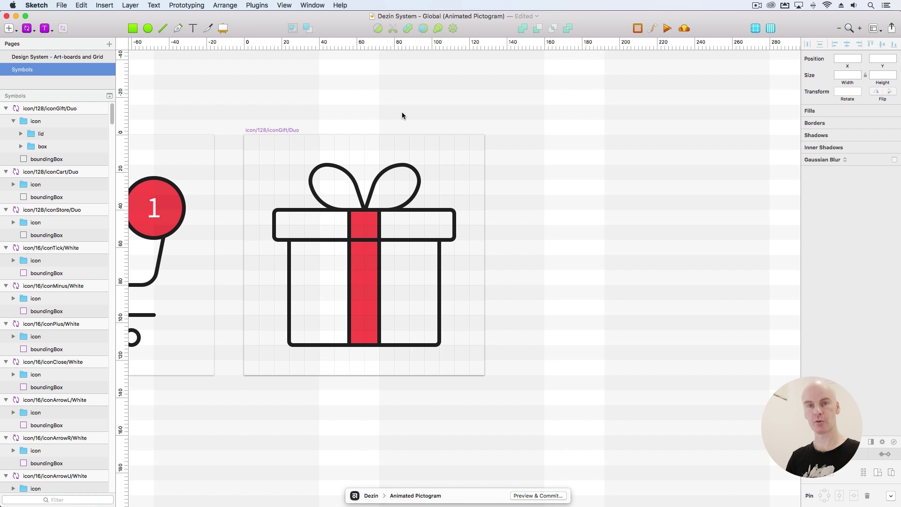
super+click(352, 175)
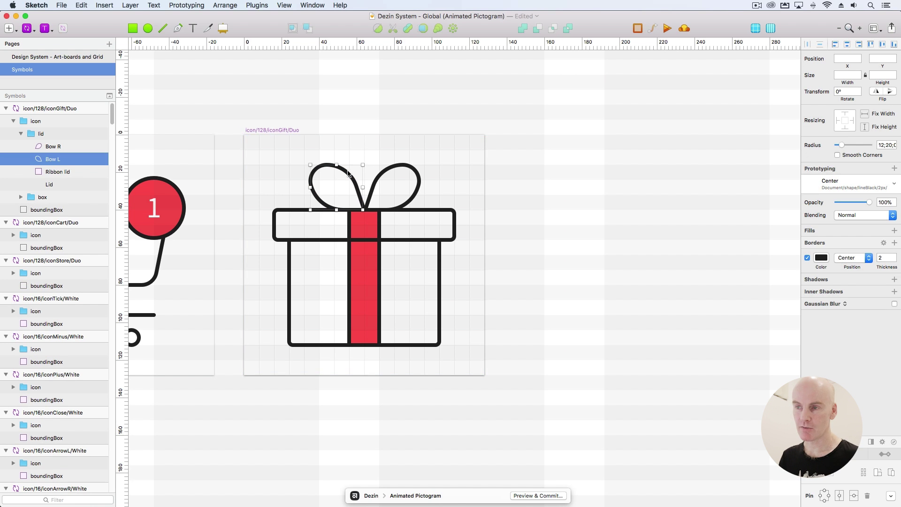
super+click(375, 175)
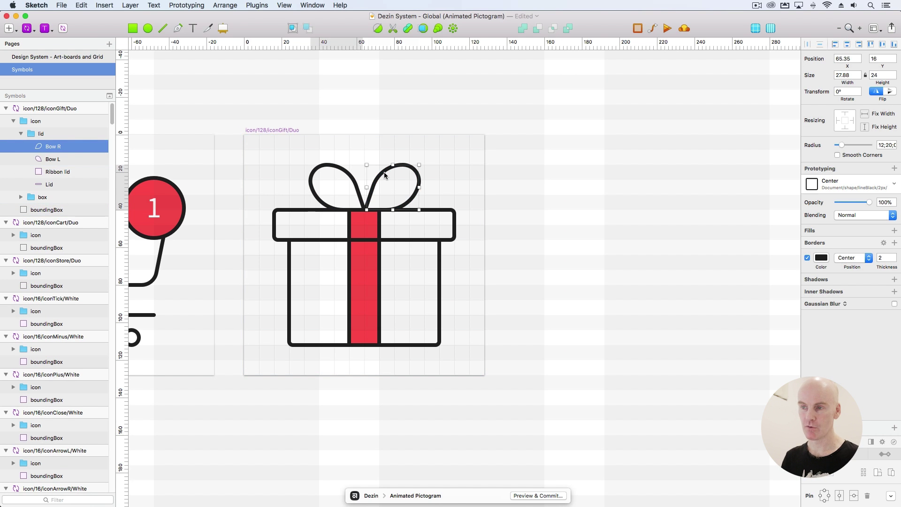
super+click(430, 220)
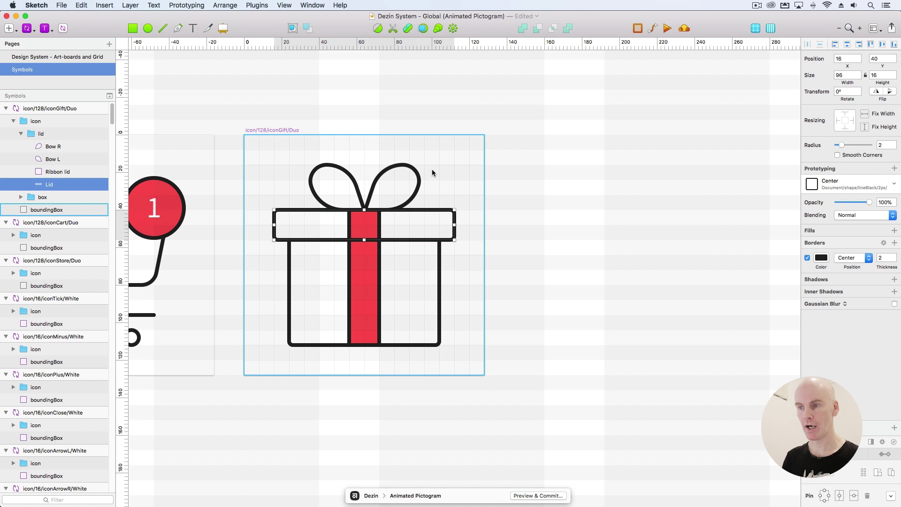
click(378, 104)
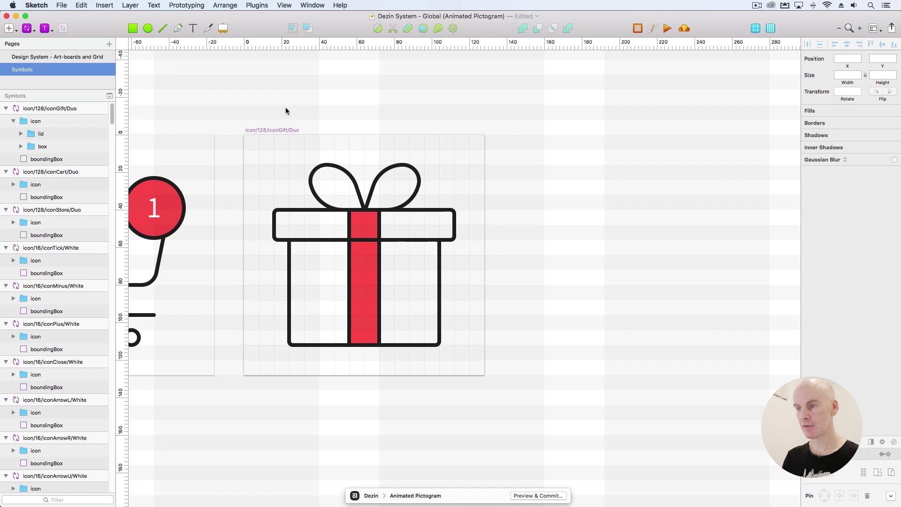
scroll(285, 110, left, 4)
click(320, 137)
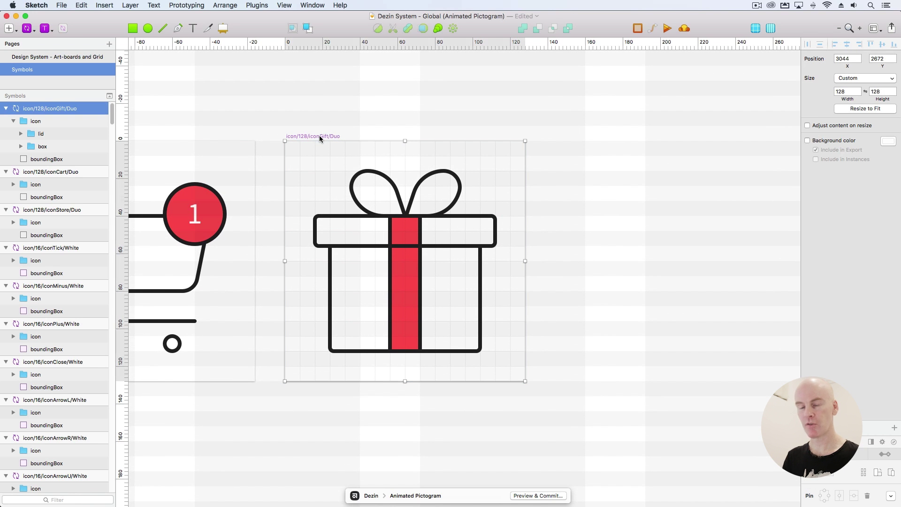
super+click(370, 172)
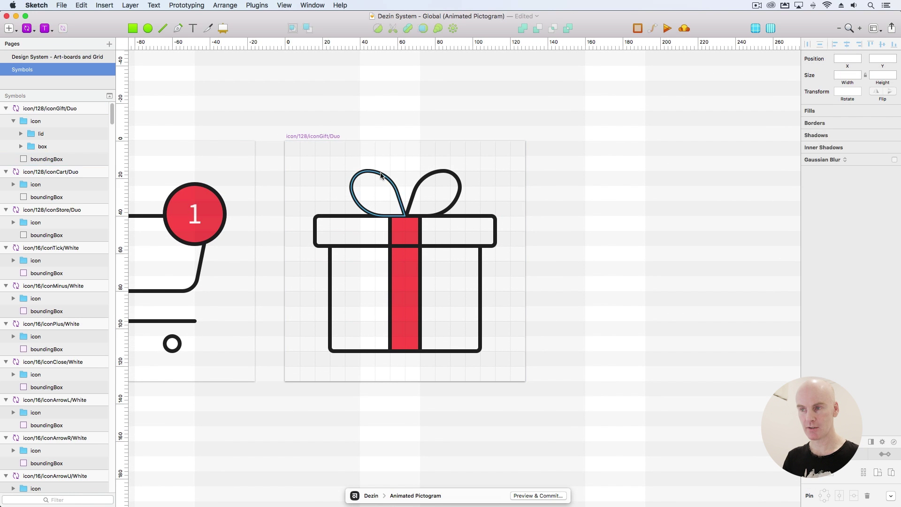
click(368, 126)
click(328, 133)
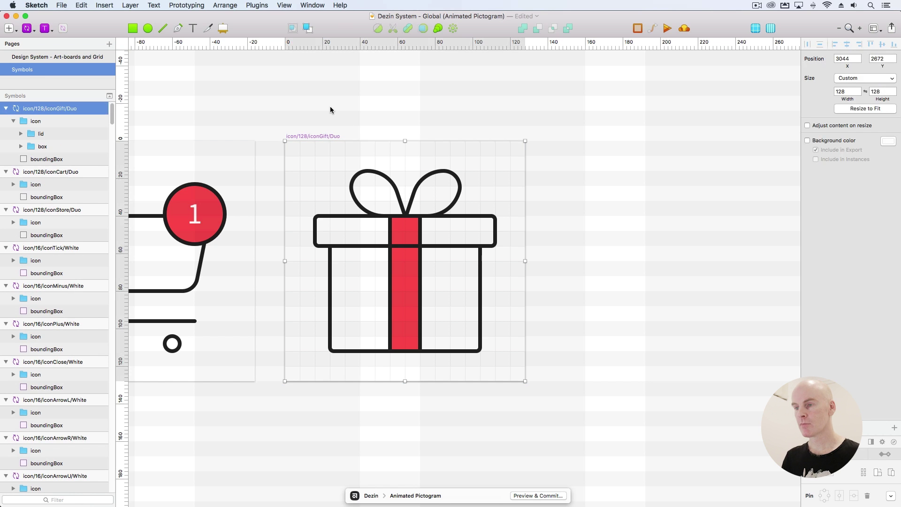
click(331, 106)
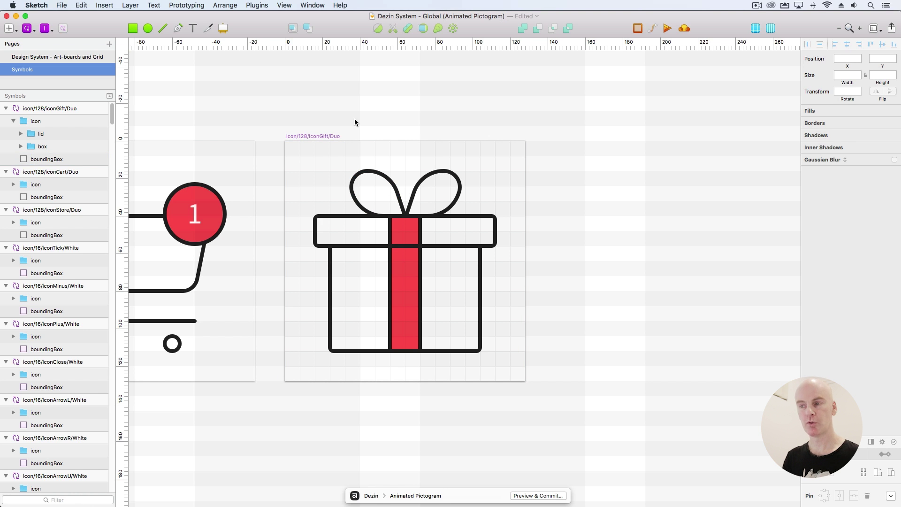
Examine the two bow loops as a pair and the lid rectangle as the separately animatable parts of the gift
click(382, 181)
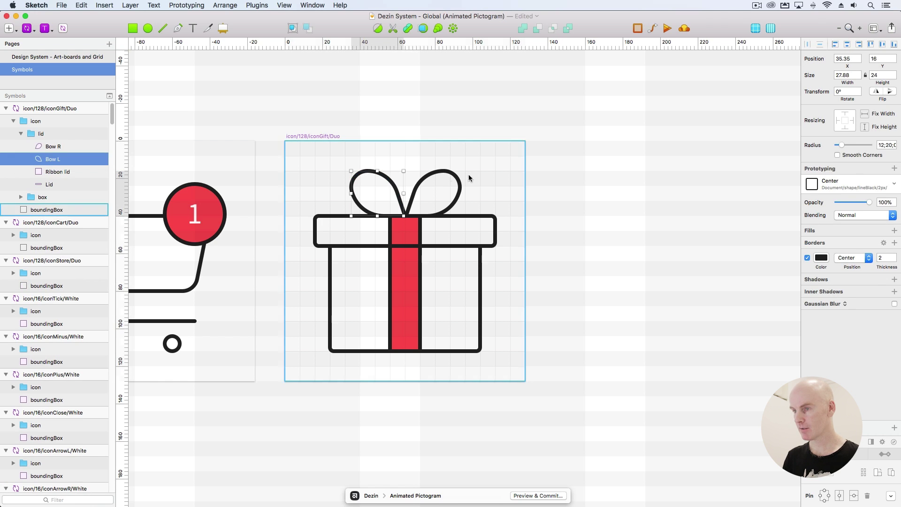
shift+click(447, 173)
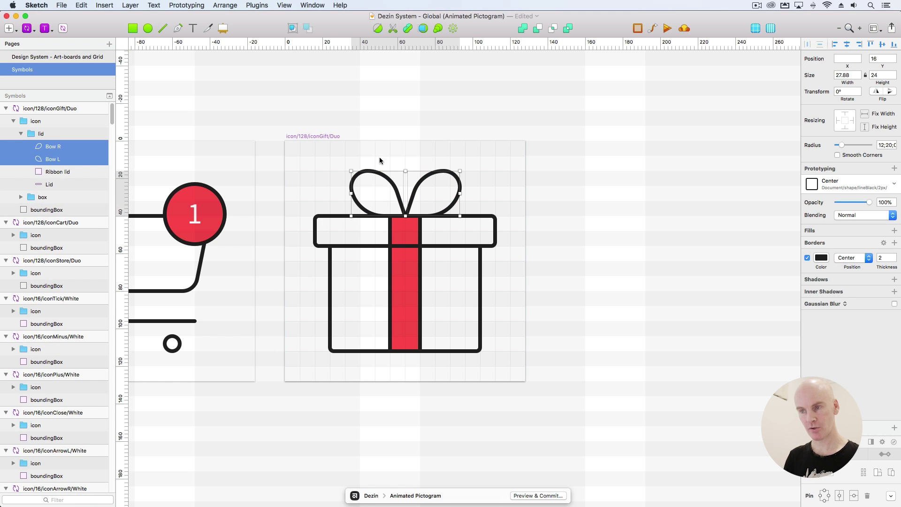
click(328, 240)
click(381, 124)
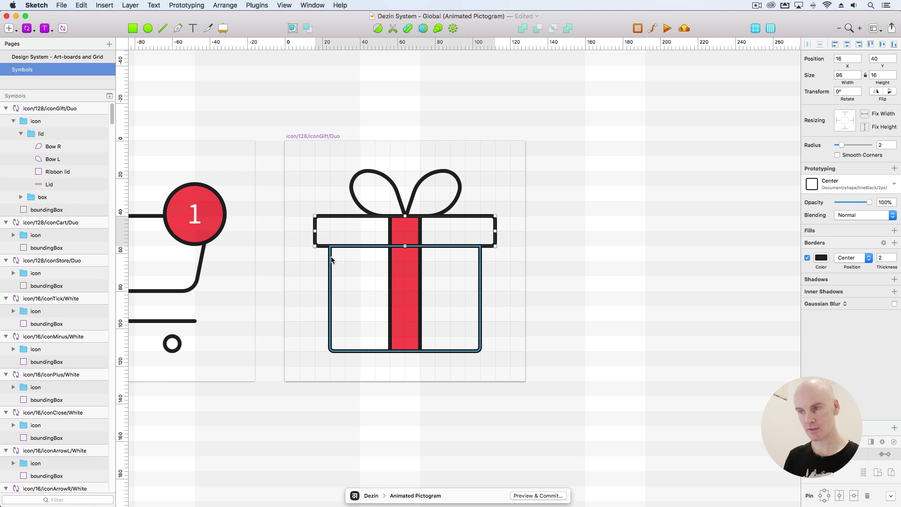
click(381, 173)
click(381, 172)
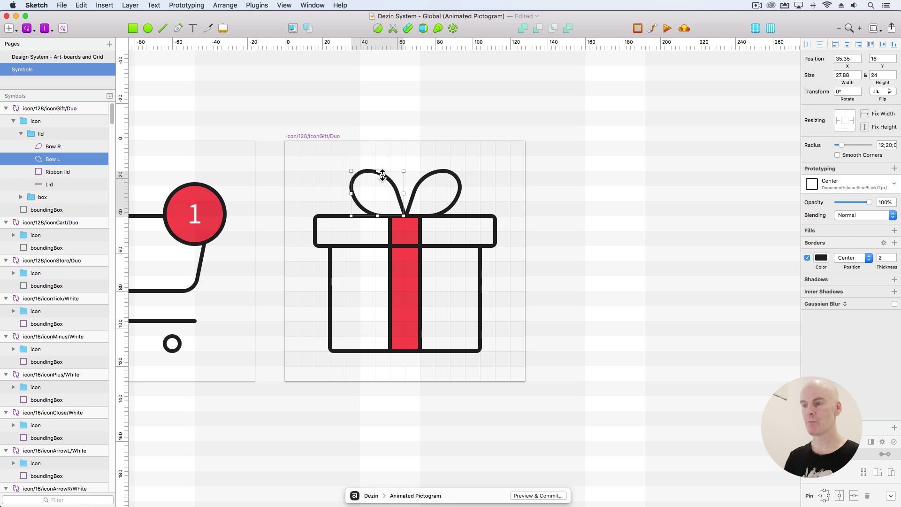
click(382, 174)
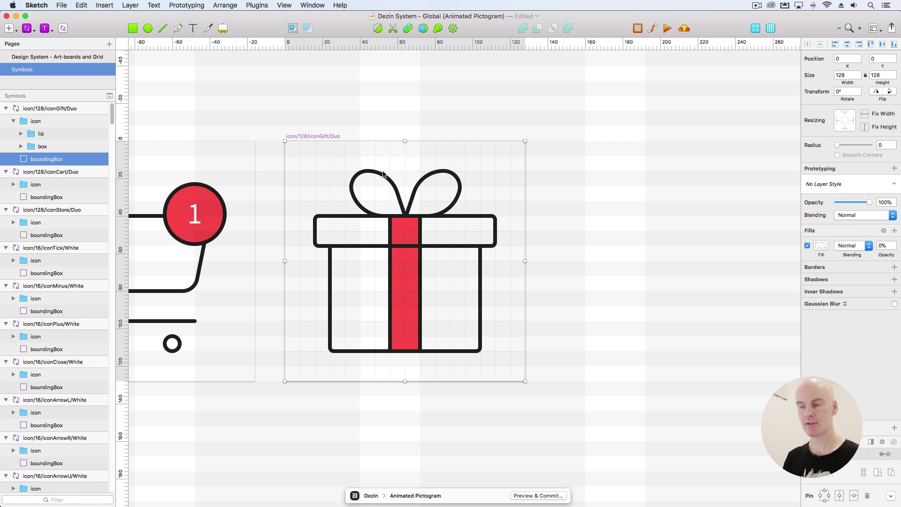
click(383, 174)
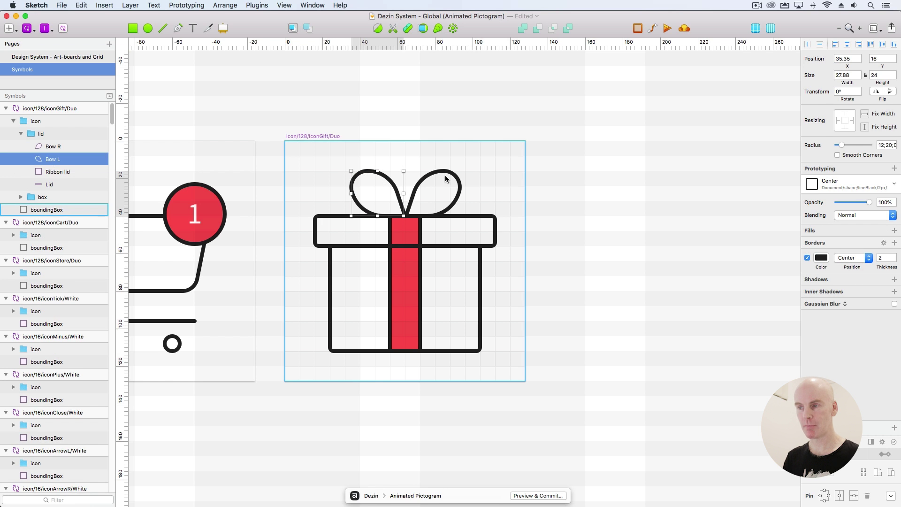
shift+click(445, 174)
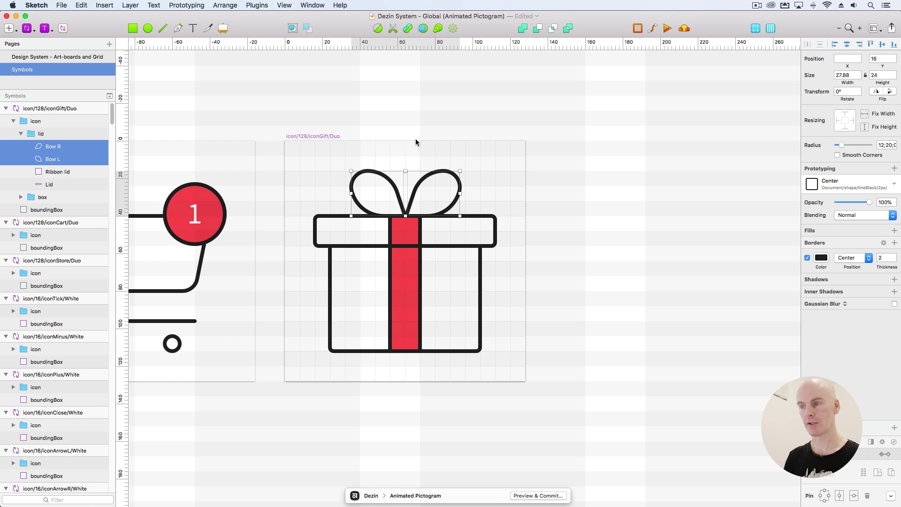
click(401, 121)
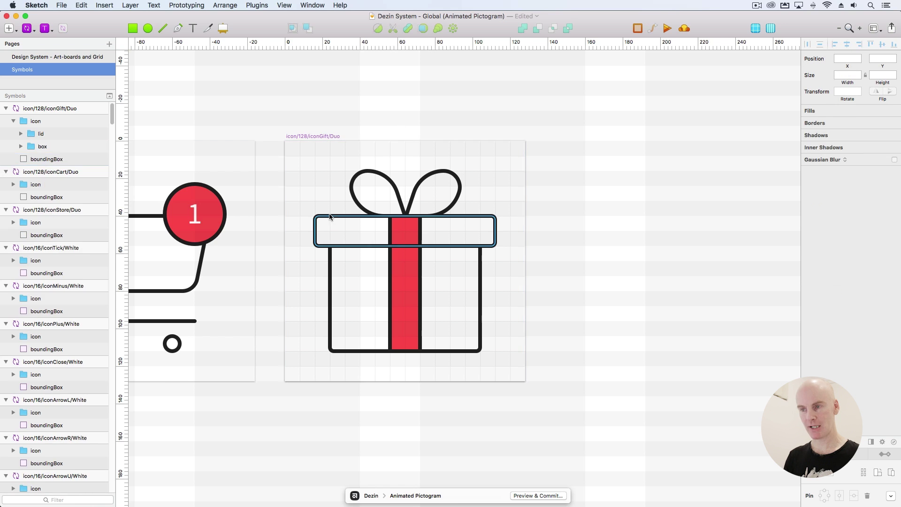
click(328, 217)
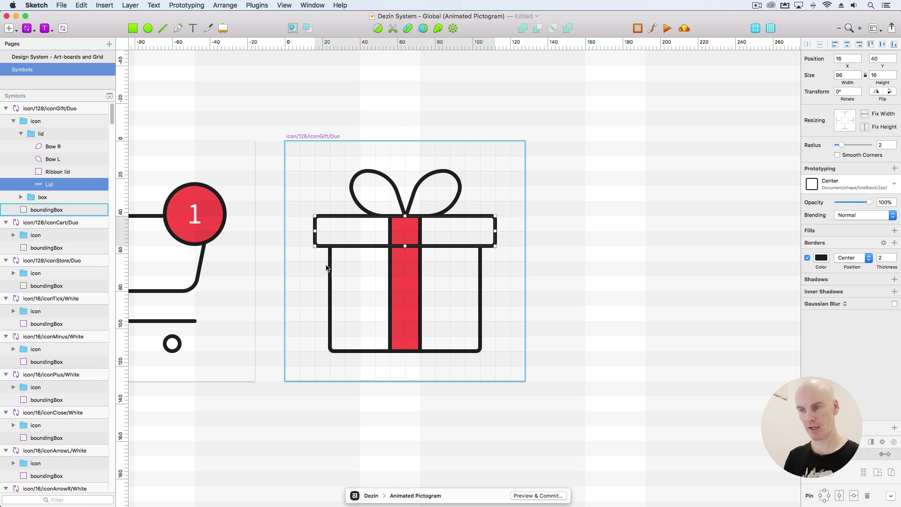
click(369, 175)
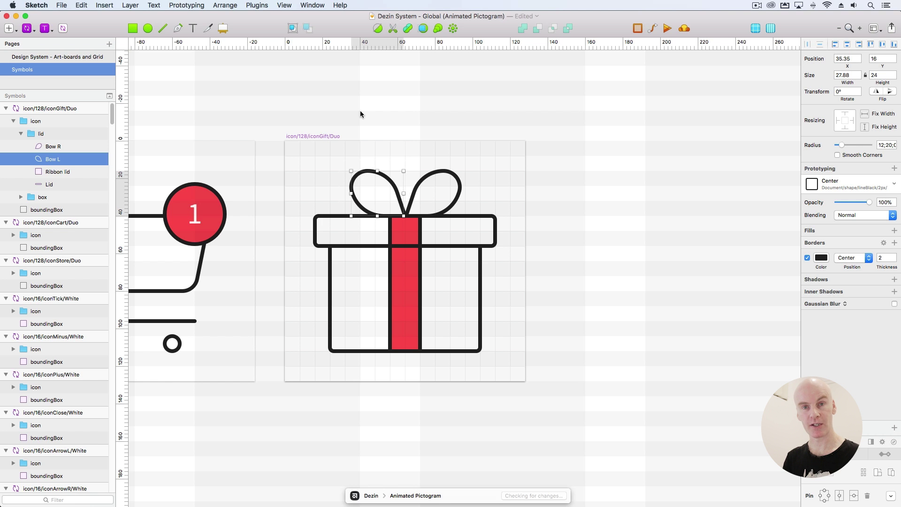
click(360, 111)
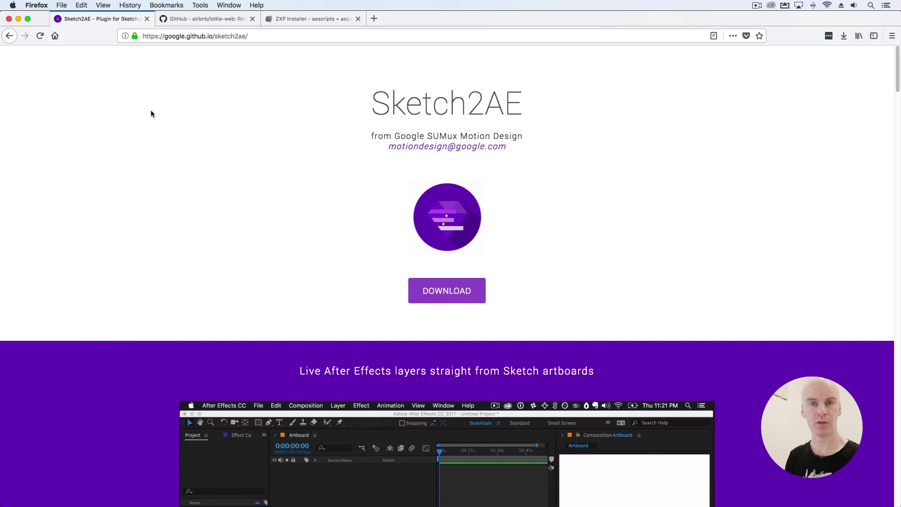
Switch to the airbnb/lottie-web GitHub repository in Firefox and show its clone and download options
click(202, 20)
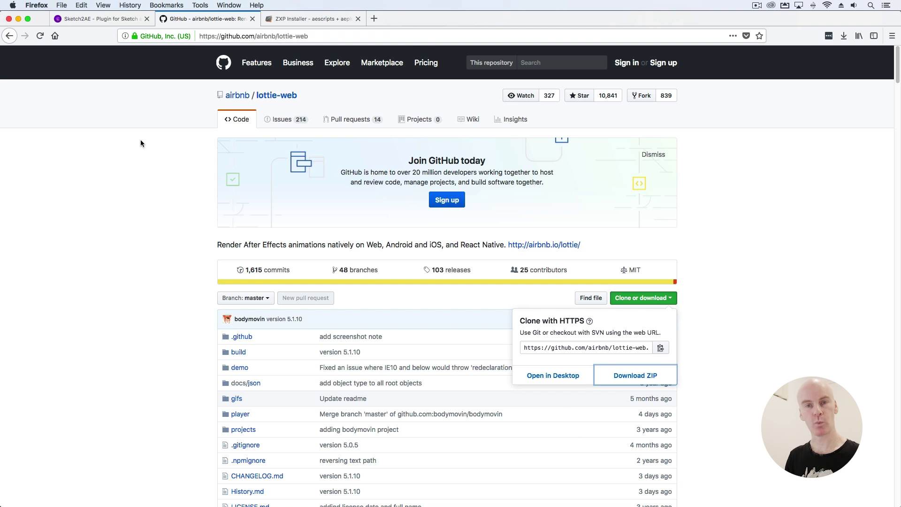
click(746, 288)
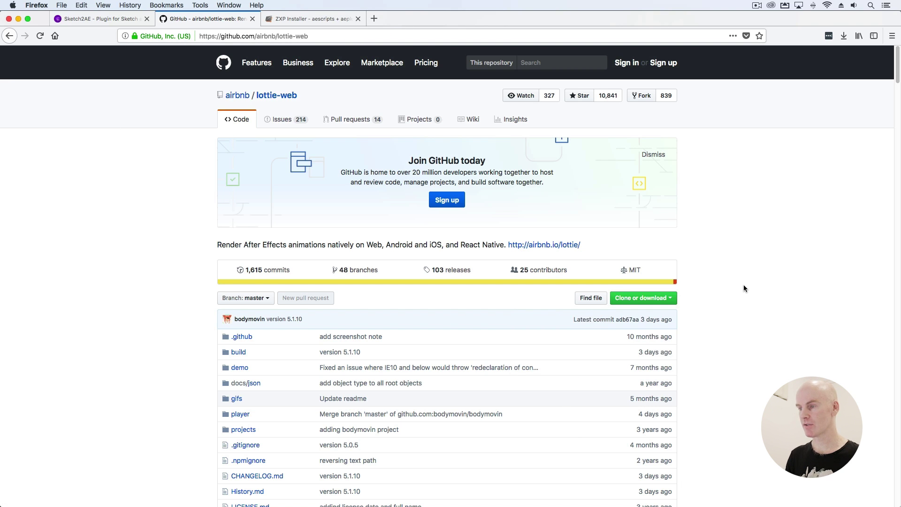
click(667, 301)
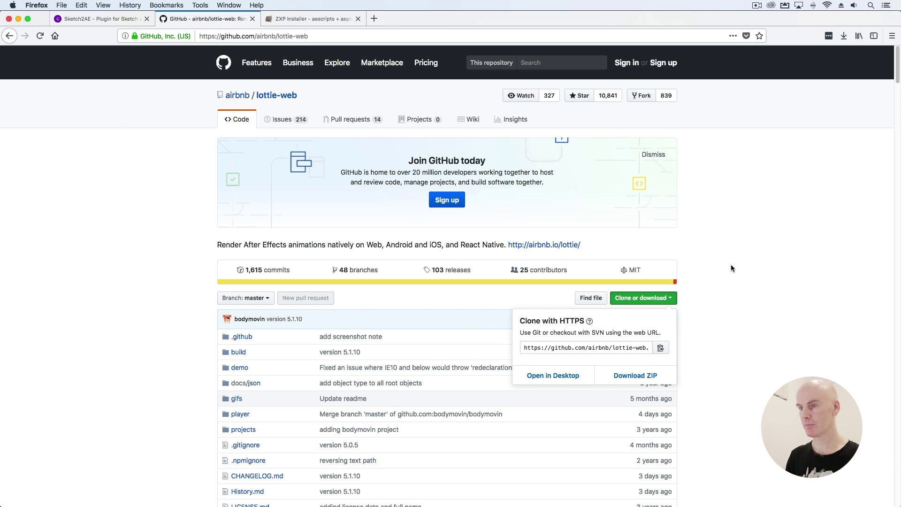
Read the plugin installation options in the lottie-web README and look over the aescripts ZXP Installer page
click(60, 190)
scroll(84, 162, down, 2)
scroll(84, 159, down, 20)
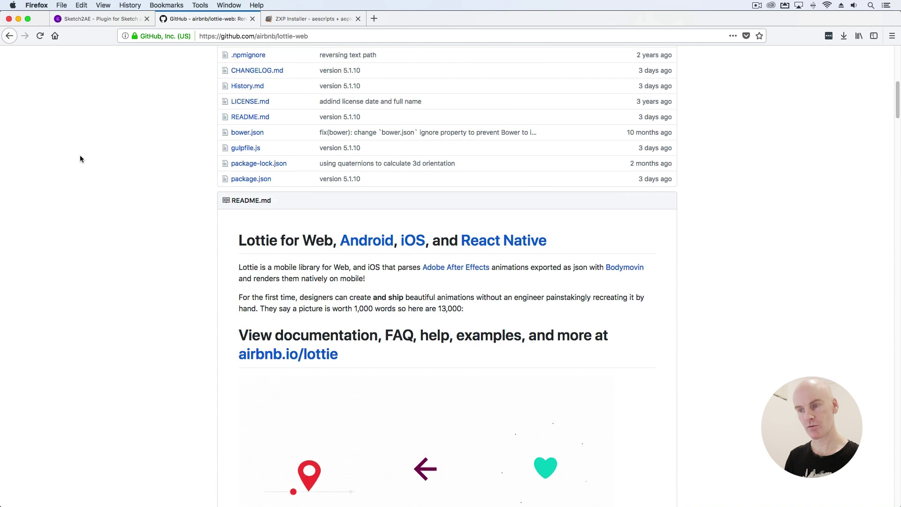
scroll(80, 159, down, 15)
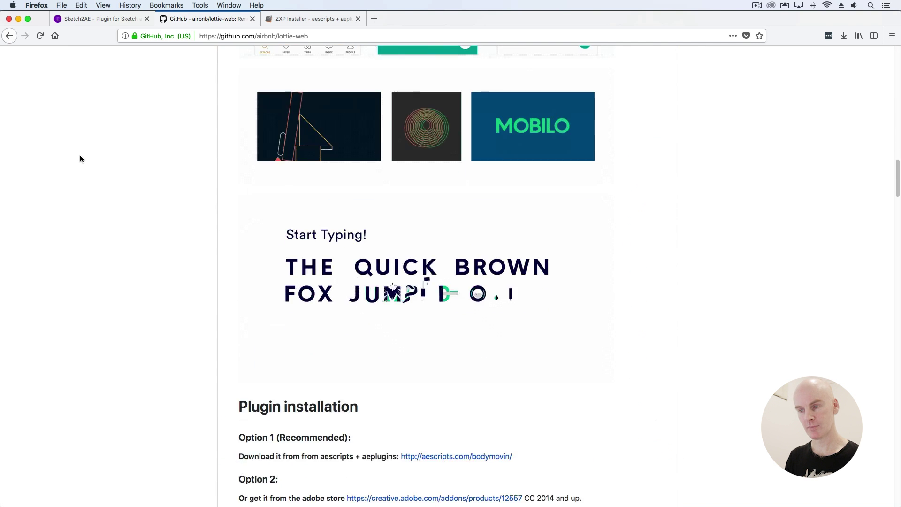
scroll(80, 159, down, 2)
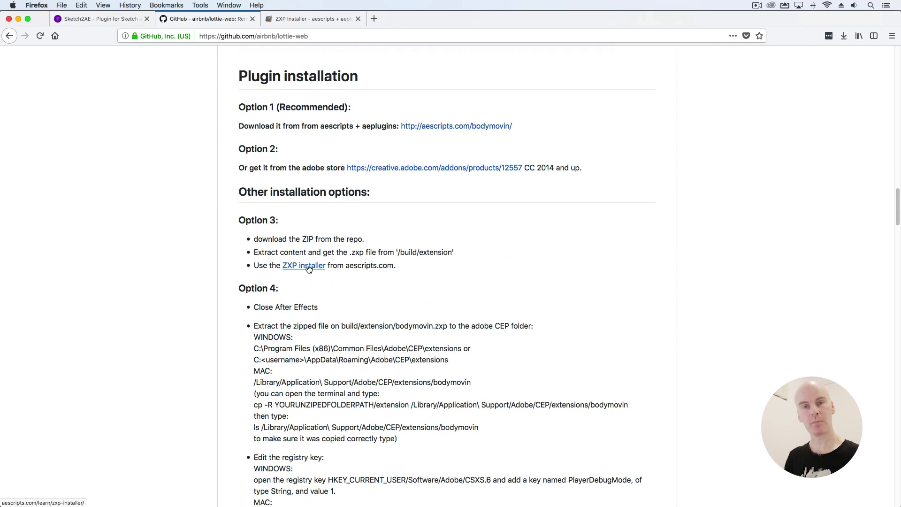
key(ctrl+Tab)
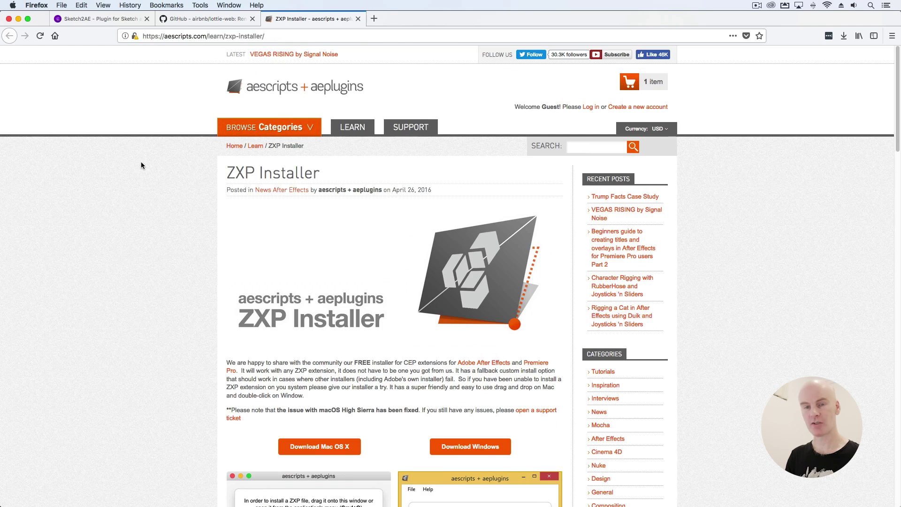
scroll(141, 165, down, 10)
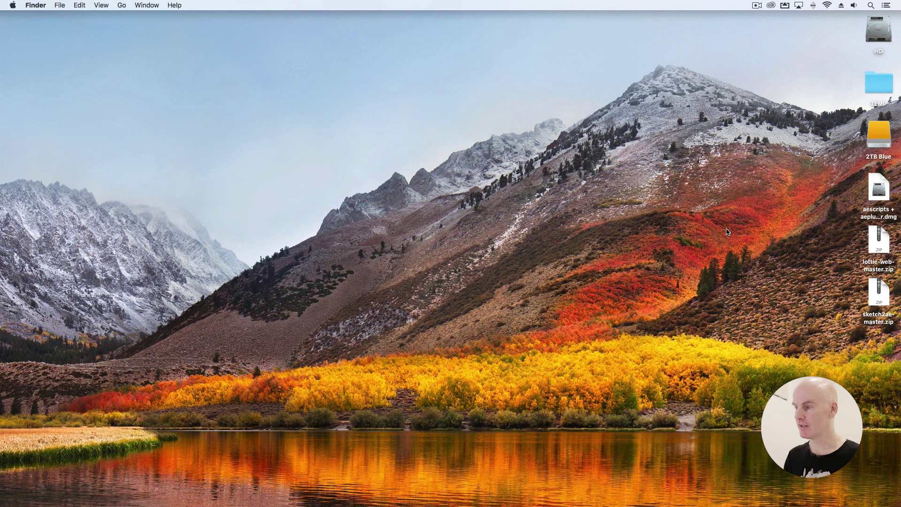
Extract sketch2ae-master.zip on the desktop and open the resulting sketch2ae-master folder
click(883, 295)
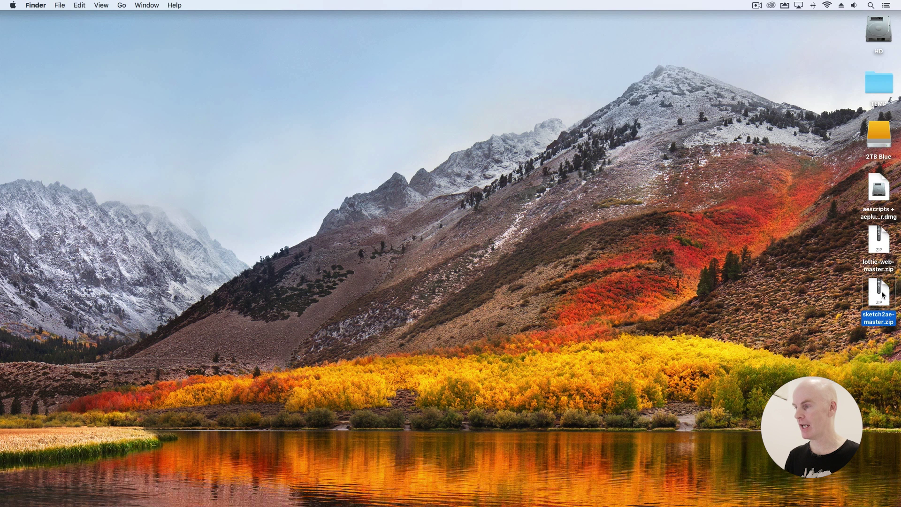
double_click(882, 295)
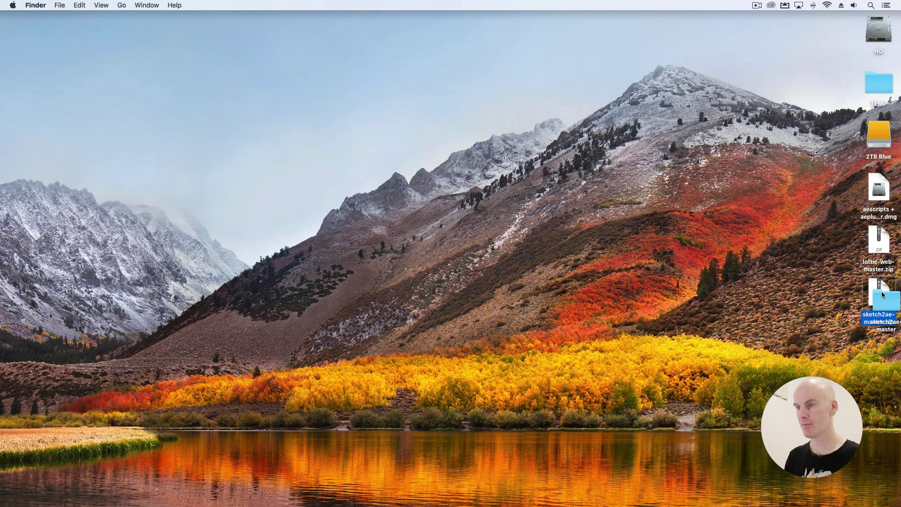
double_click(876, 347)
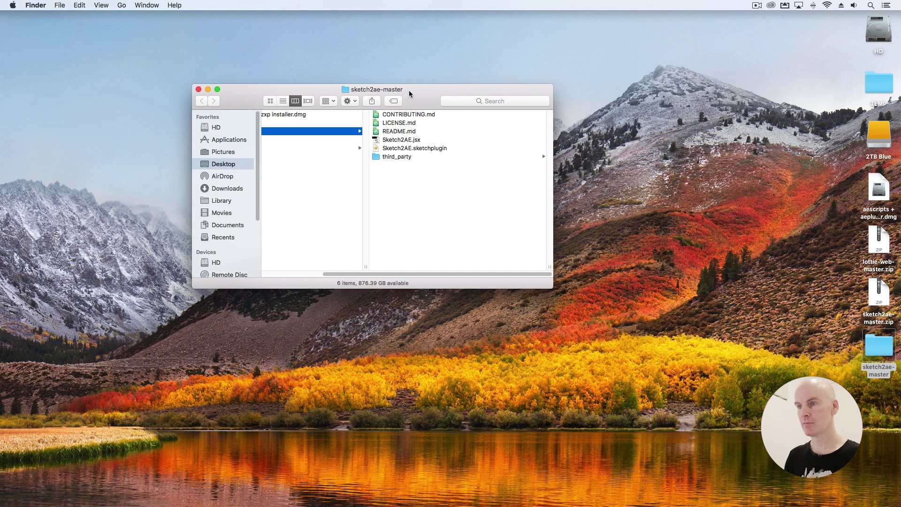
drag(409, 90, 319, 95)
Install Sketch2AE.sketchplugin with Sketch (49.3), replacing the already installed copy of the plugin
click(305, 156)
right_click(235, 155)
mouse_move(282, 168)
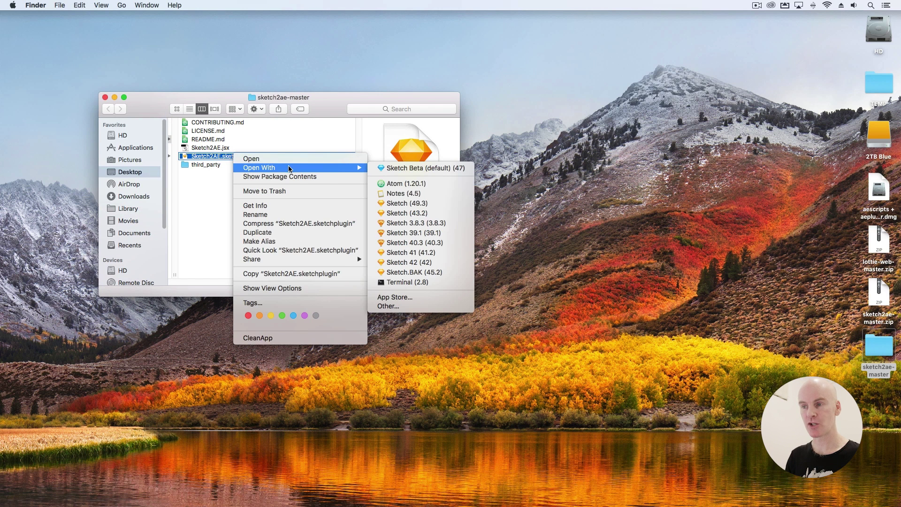
click(405, 206)
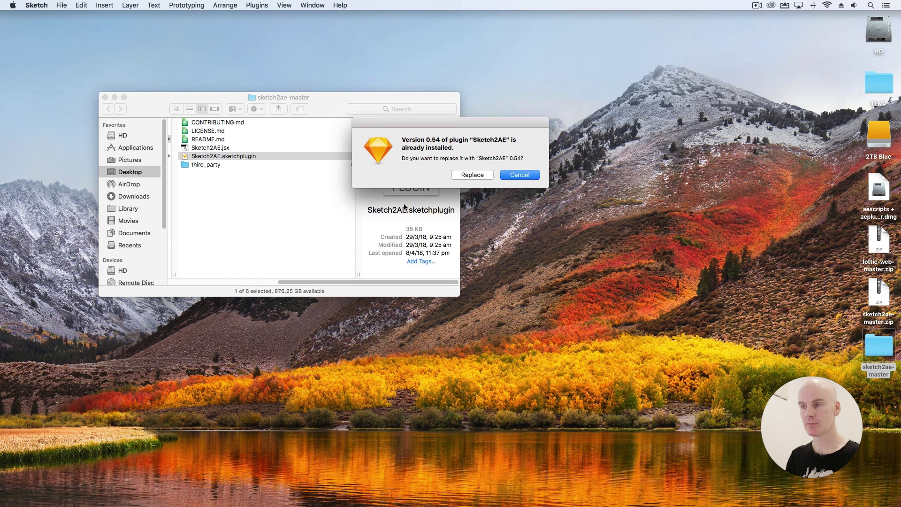
click(470, 175)
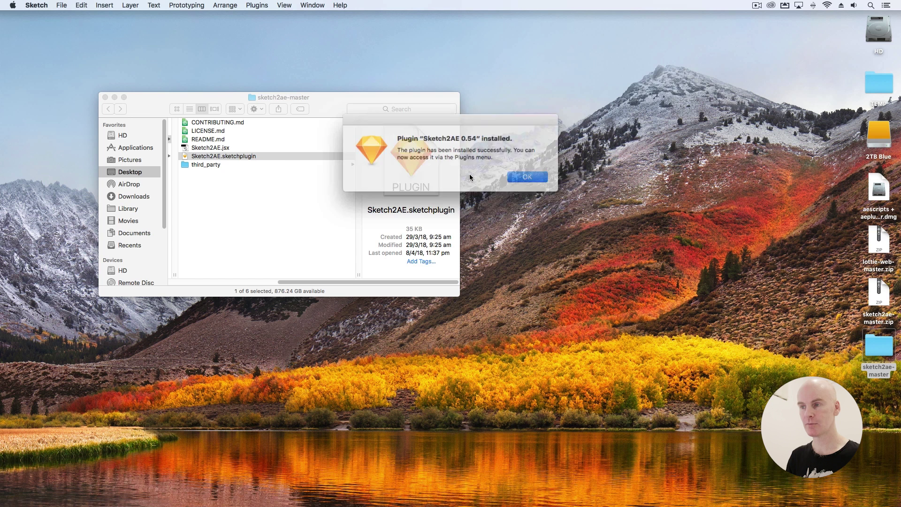
click(520, 176)
click(323, 108)
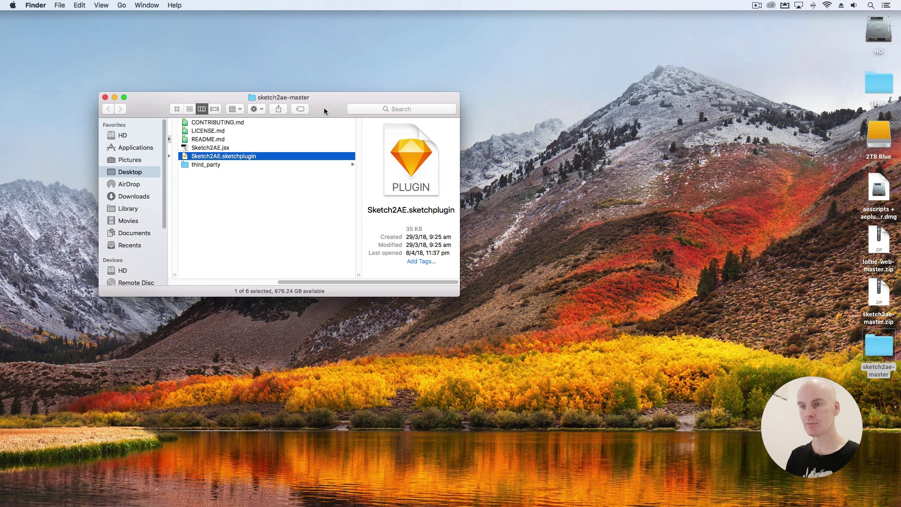
Select Sketch2AE.jsx and open the Scripts/ScriptUI Panels folder of Adobe After Effects CC 2017 in a second Finder window
click(205, 149)
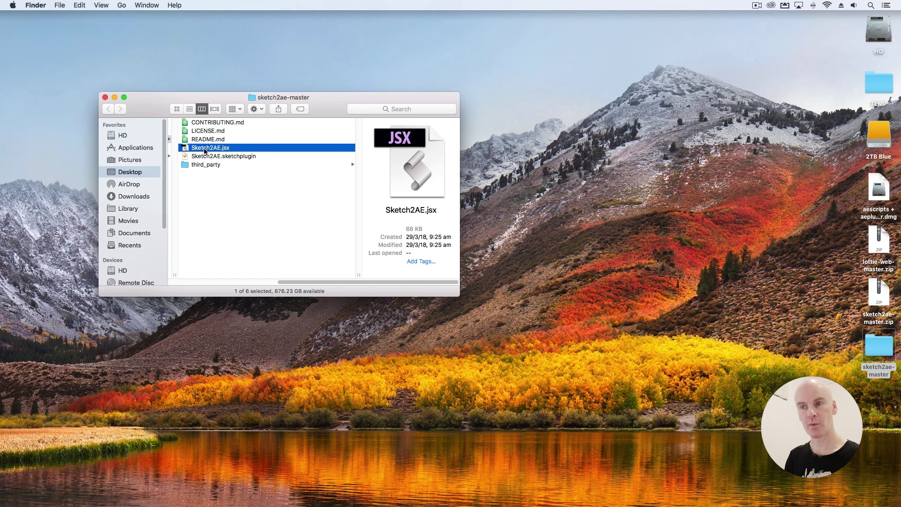
drag(144, 104, 72, 41)
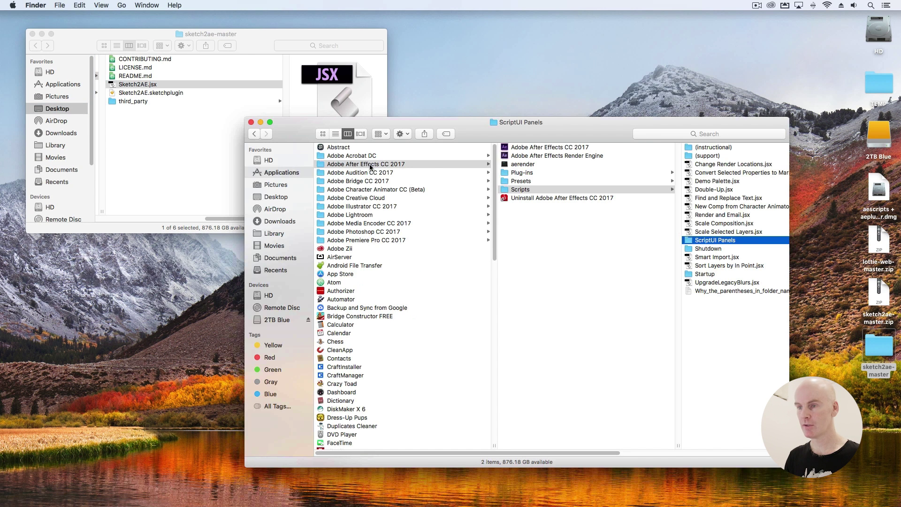
click(535, 190)
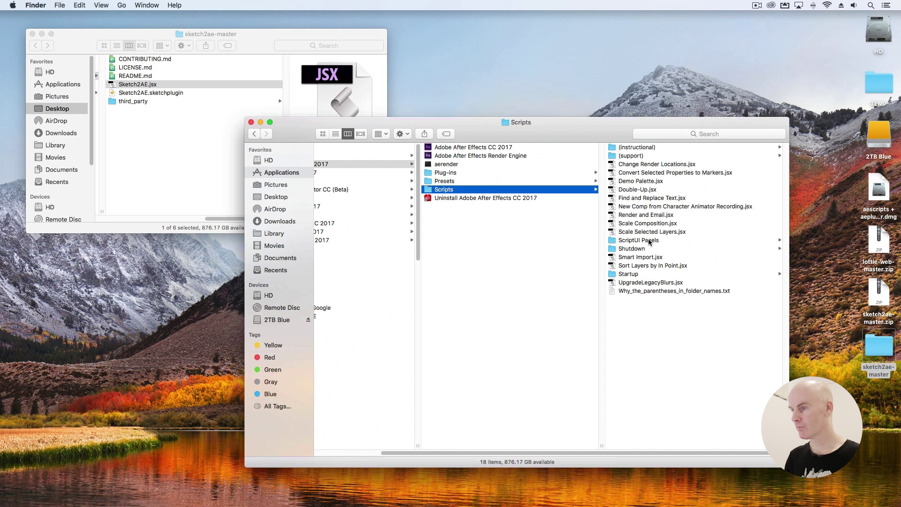
click(650, 241)
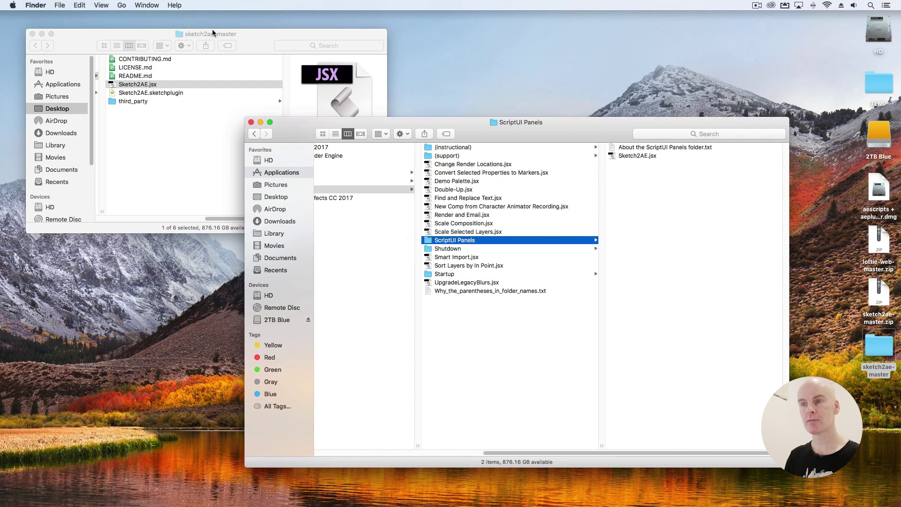
Copy Sketch2AE.jsx from sketch2ae-master into the ScriptUI Panels folder and close both Finder windows
click(97, 31)
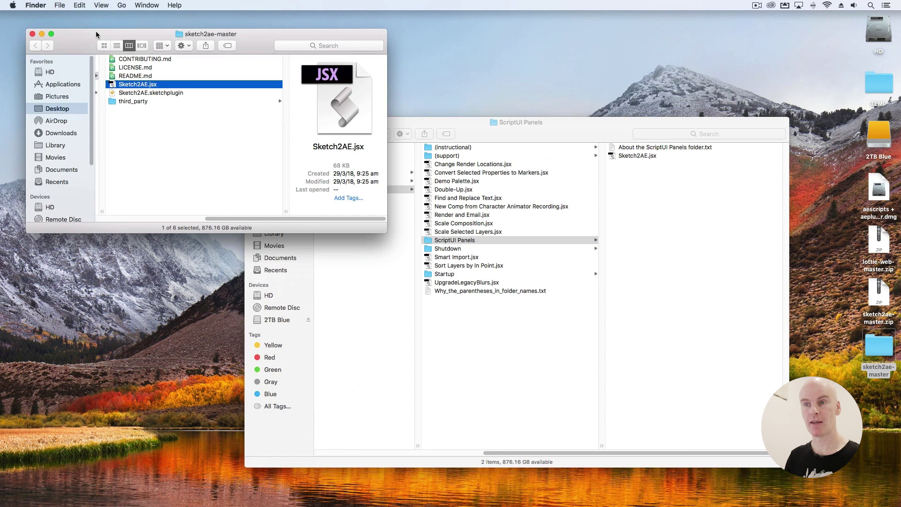
mouse_move(134, 82)
mouse_down()
mouse_move(688, 240)
mouse_move(686, 202)
mouse_up()
click(469, 115)
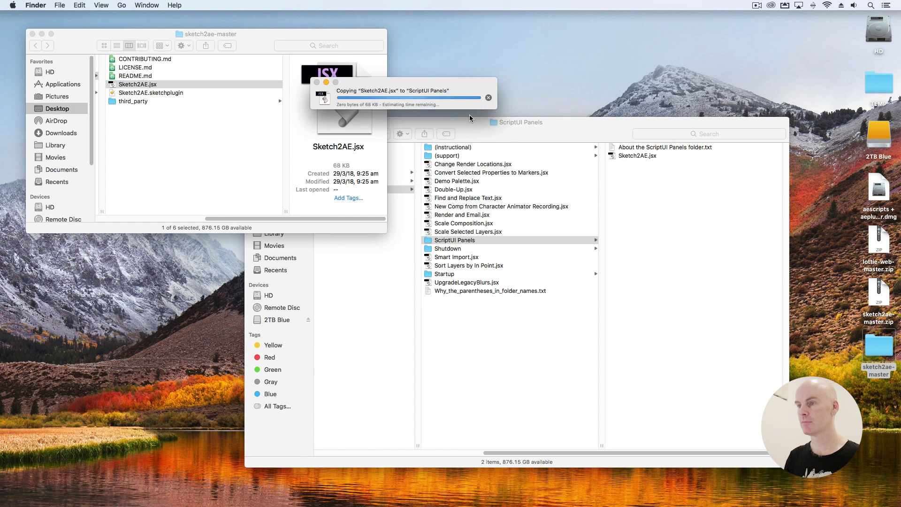
click(475, 139)
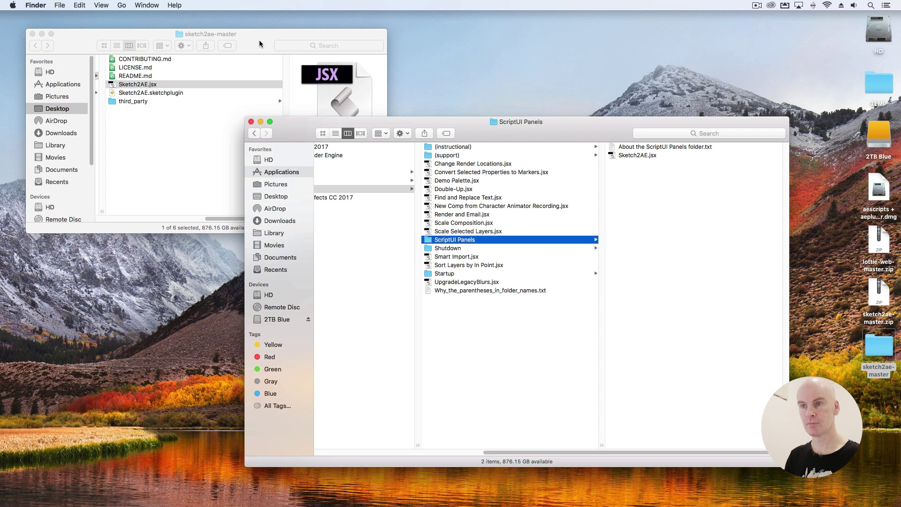
key(super+w)
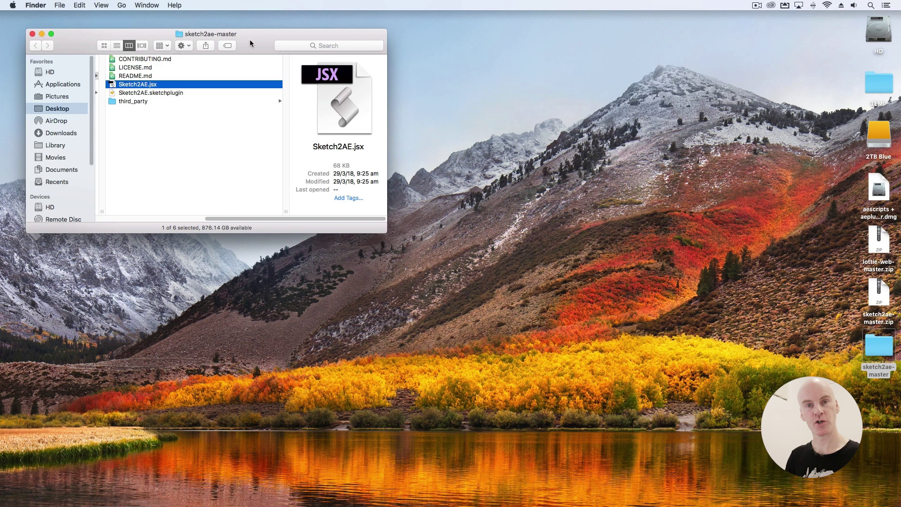
key(super+w)
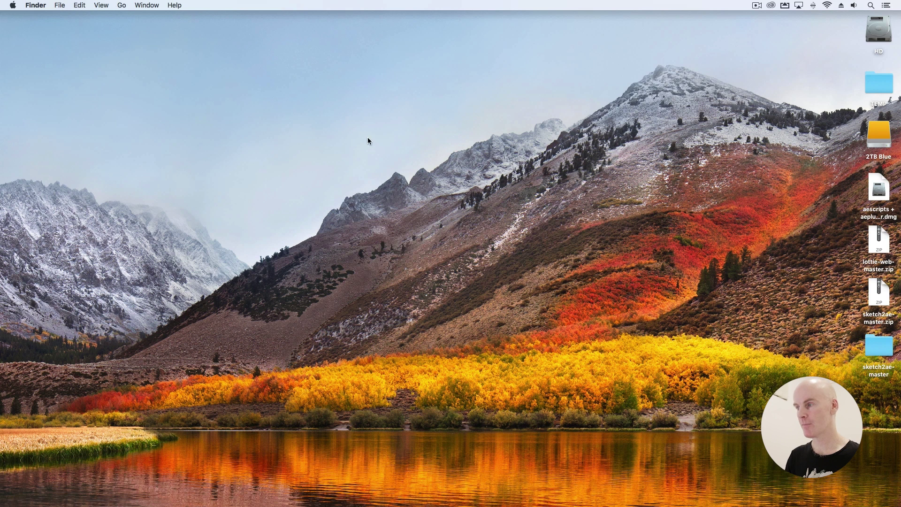
Extract lottie-web-master.zip on the desktop and open its build/extension folder containing bodymovin.zxp
click(872, 288)
click(881, 242)
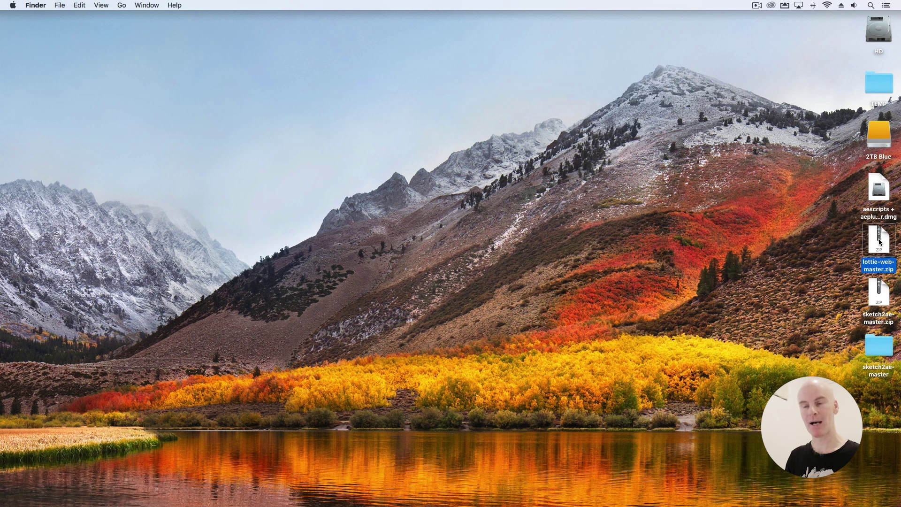
double_click(881, 242)
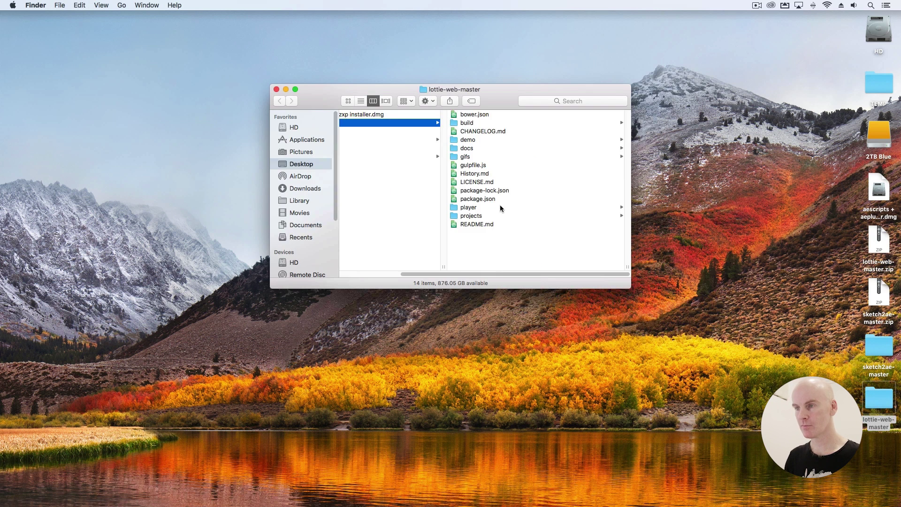
drag(500, 97, 424, 111)
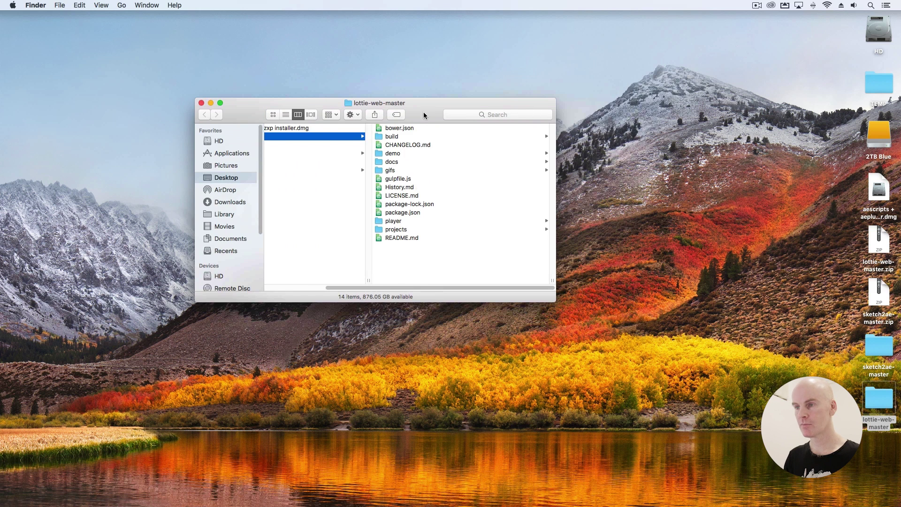
double_click(421, 136)
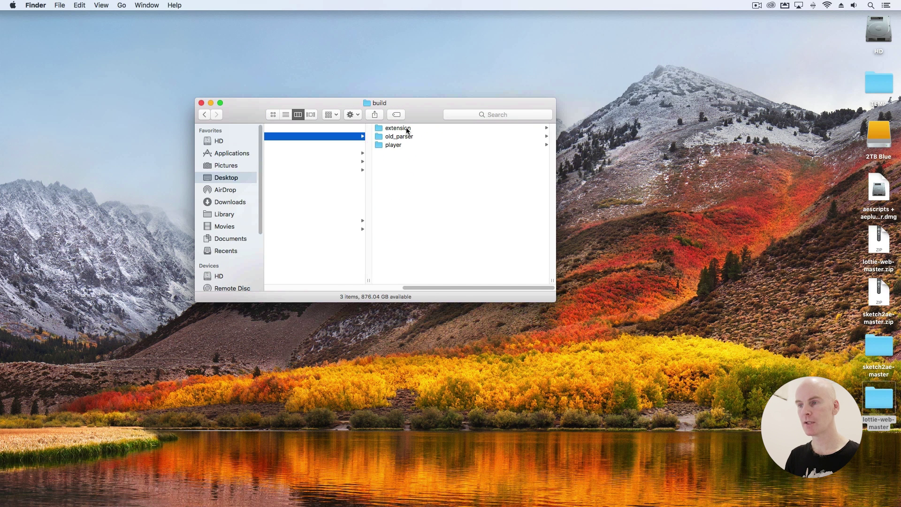
double_click(407, 128)
drag(396, 102, 211, 39)
Mount the aescripts + aeplugins disk image, copy ZXP Installer to the desktop and launch it
click(888, 192)
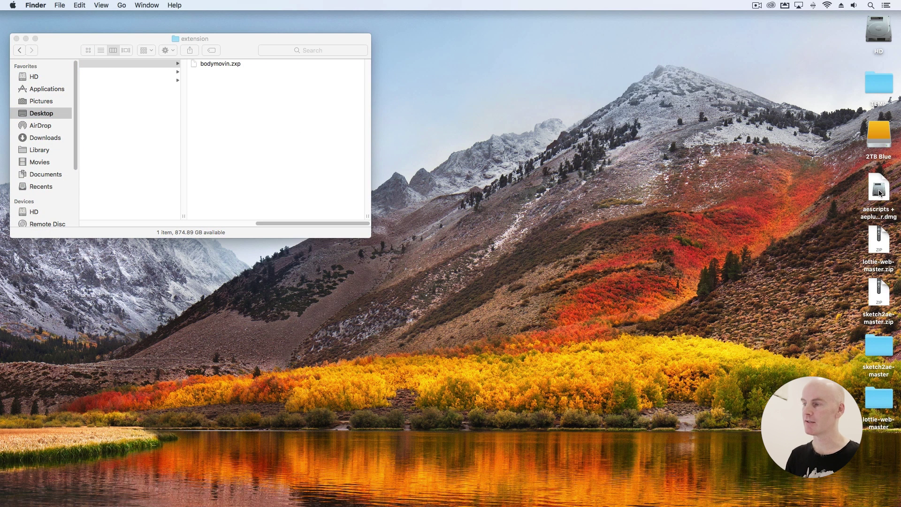
double_click(880, 192)
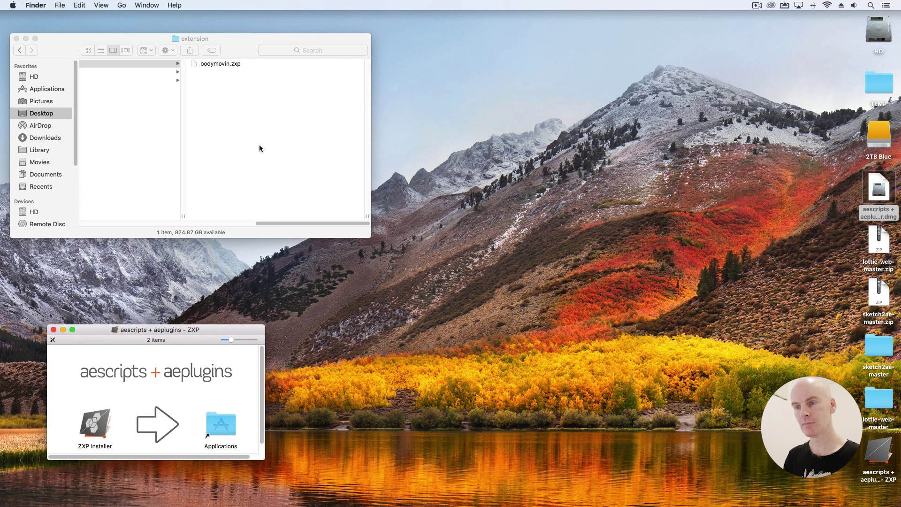
click(95, 425)
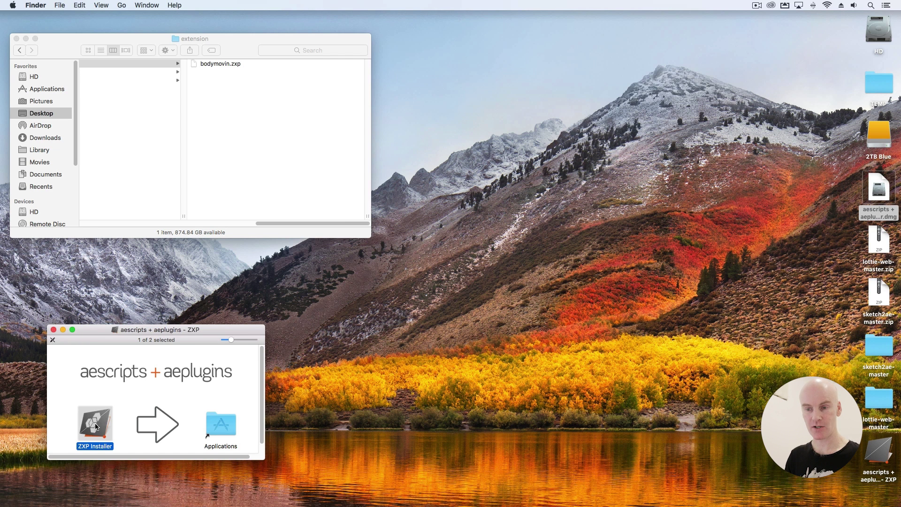
drag(95, 427, 547, 254)
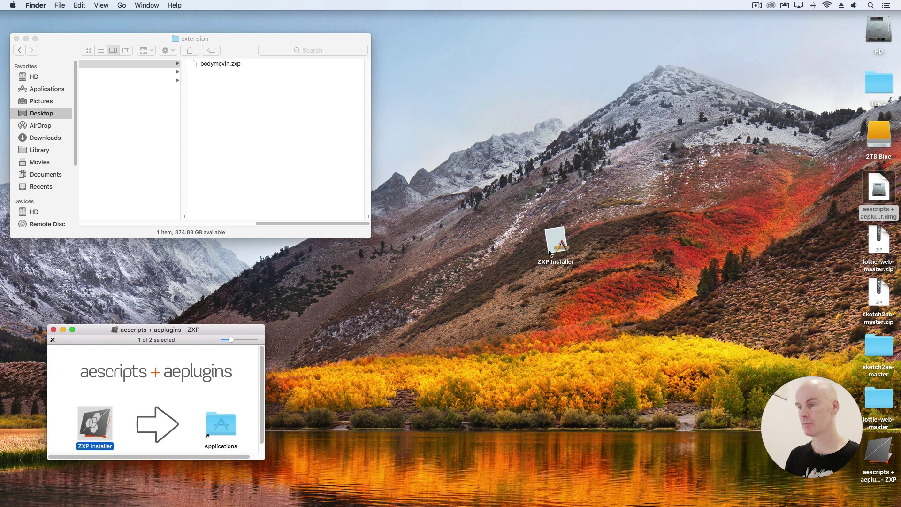
click(53, 330)
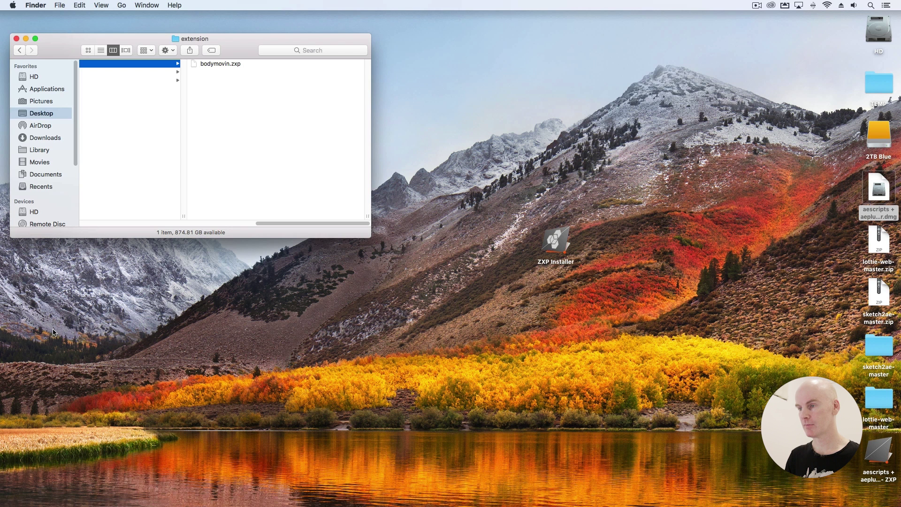
drag(561, 242, 560, 187)
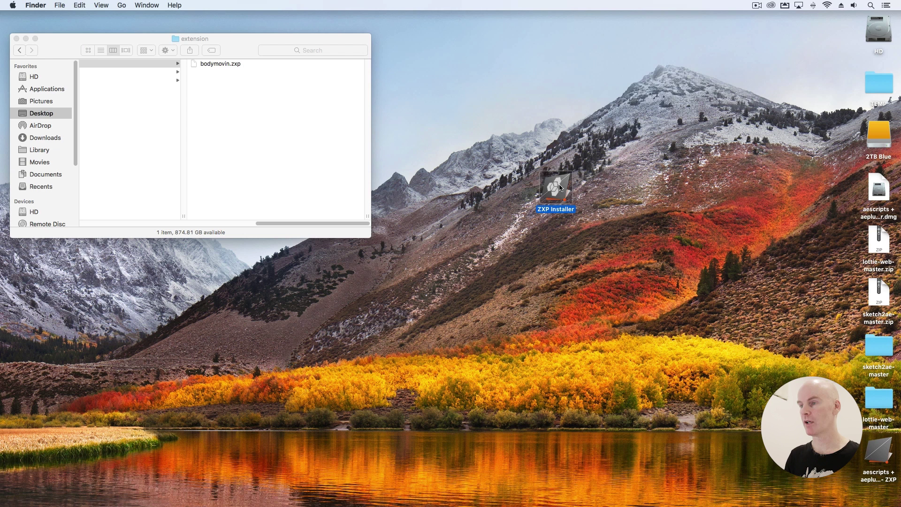
double_click(560, 188)
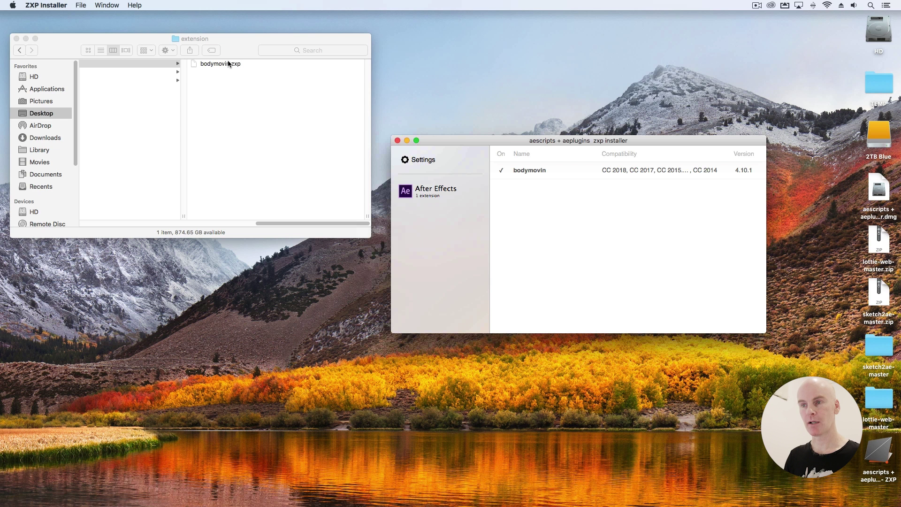
Install the bodymovin.zxp extension for After Effects with ZXP Installer
drag(227, 63, 593, 215)
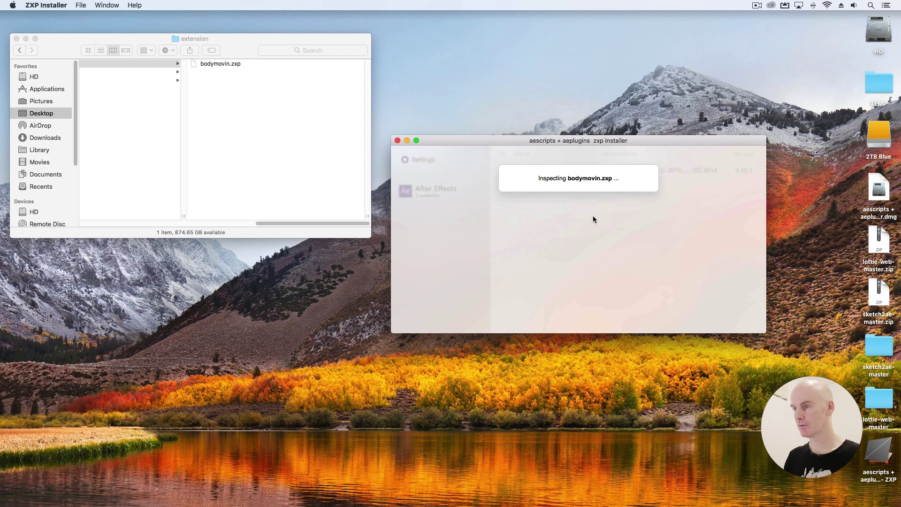
click(643, 212)
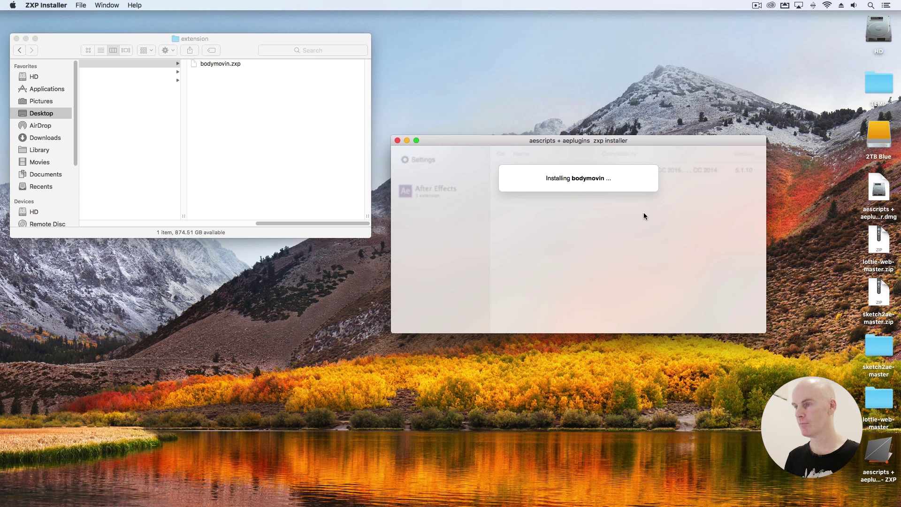
click(638, 216)
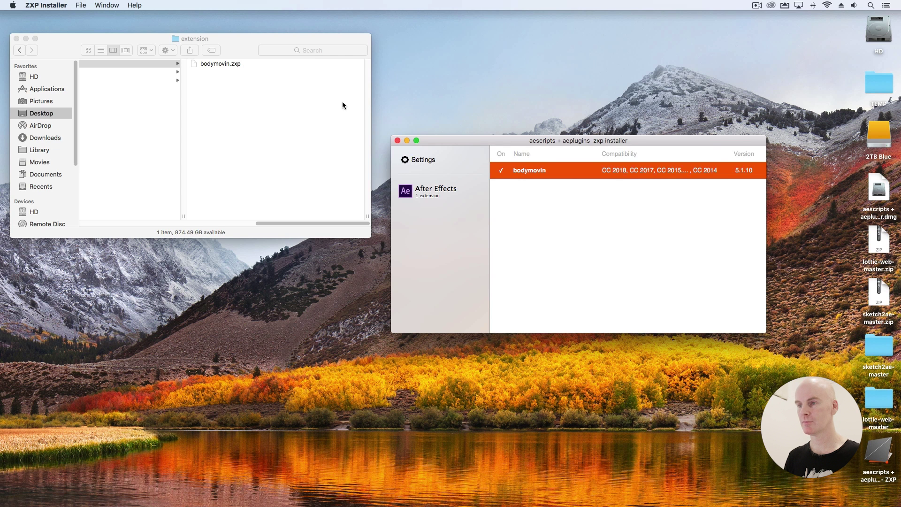
Close the ZXP Installer window and the Finder window showing the extension folder
click(397, 141)
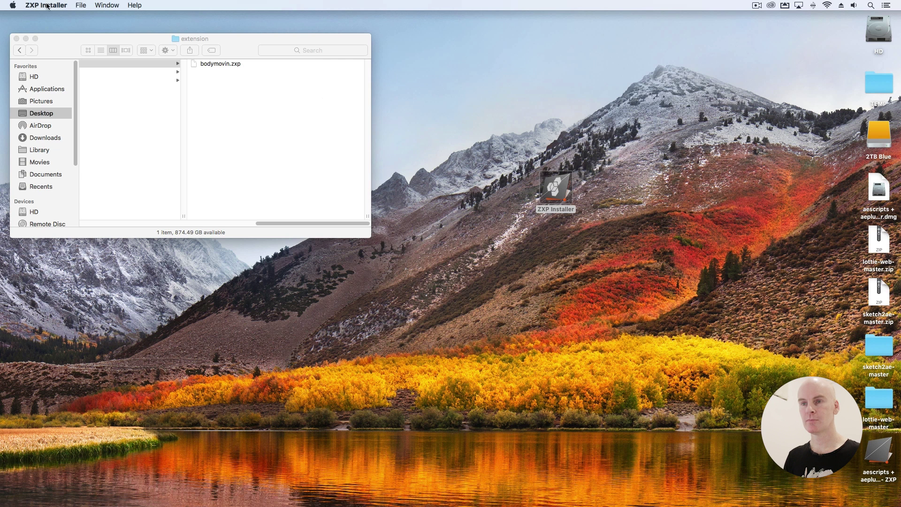
click(17, 40)
drag(570, 195, 848, 197)
click(676, 145)
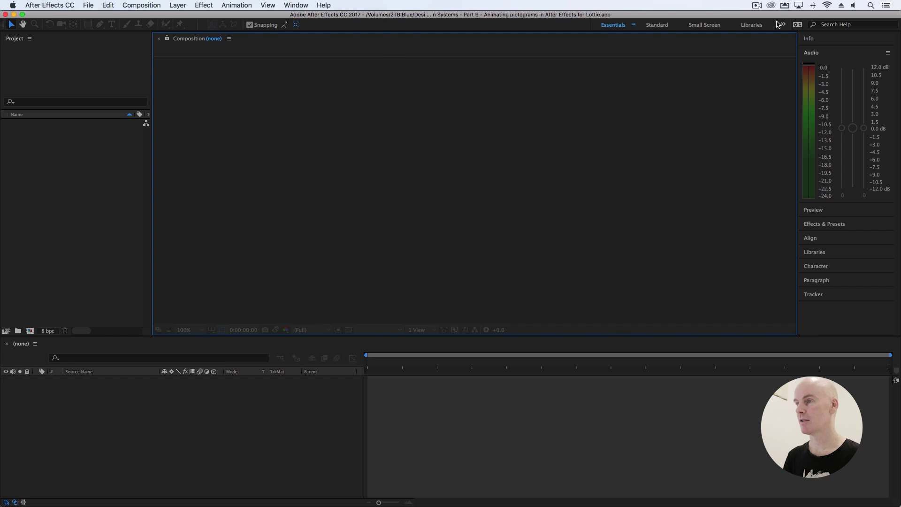
Try the Standard and Small Screen workspaces in After Effects, and settle on the Animation workspace
click(659, 25)
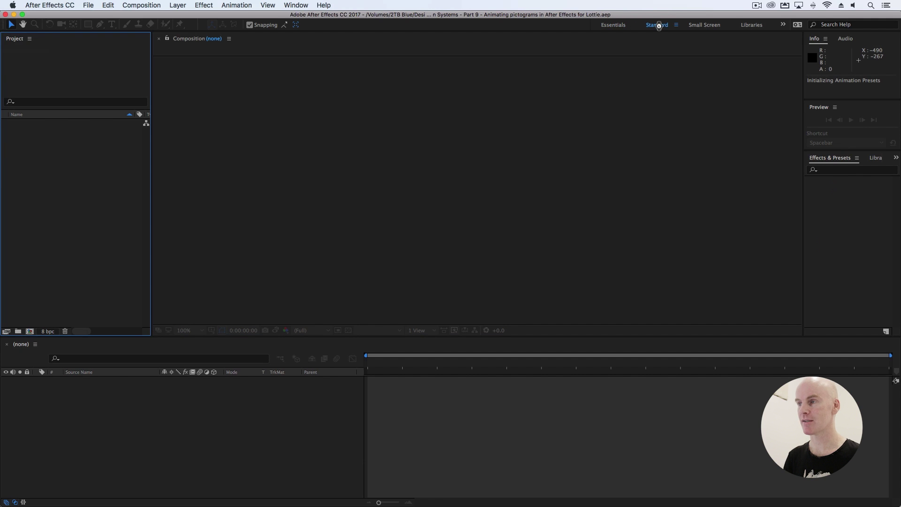
click(705, 26)
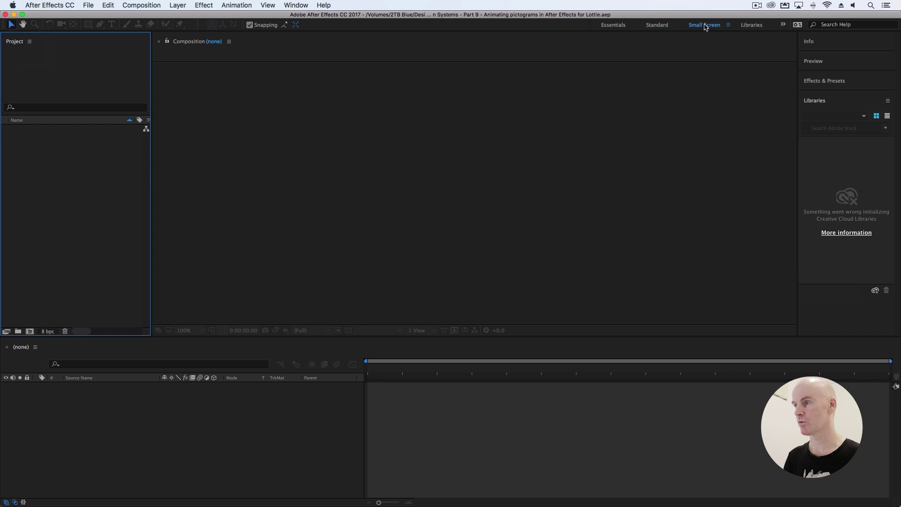
click(296, 5)
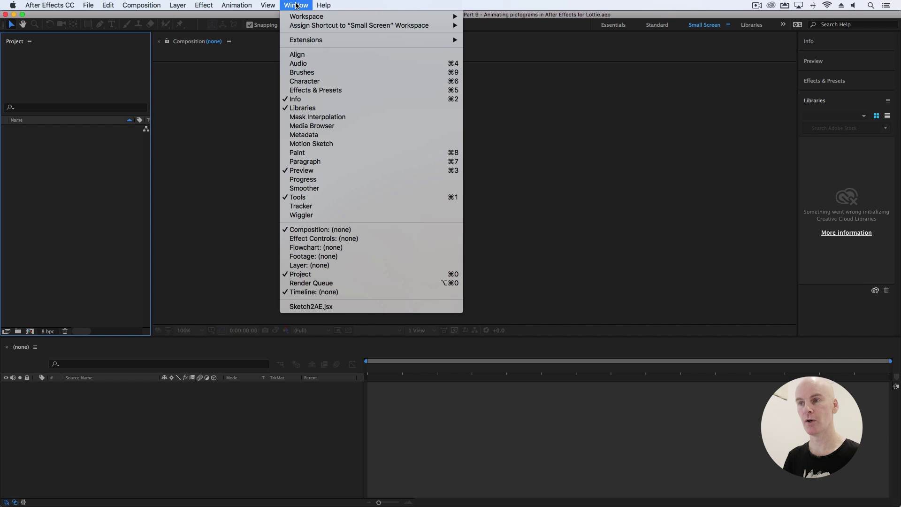
mouse_move(312, 17)
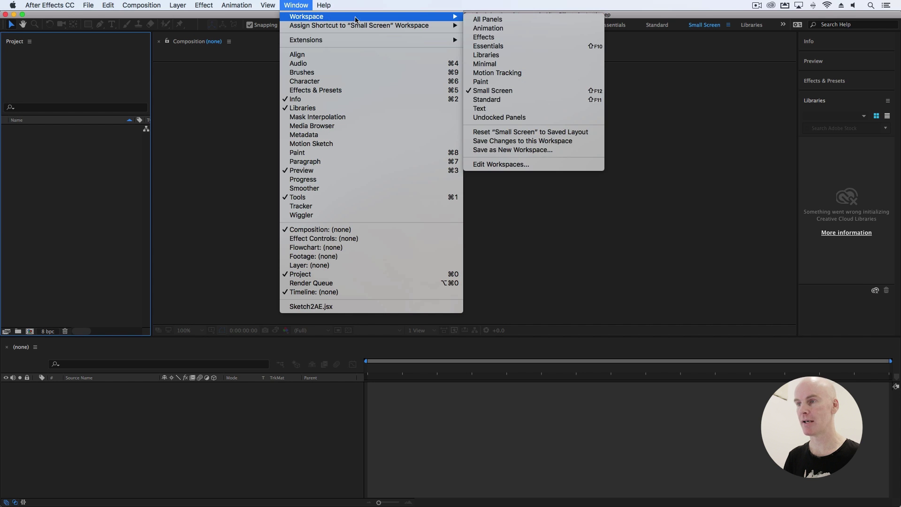
click(501, 45)
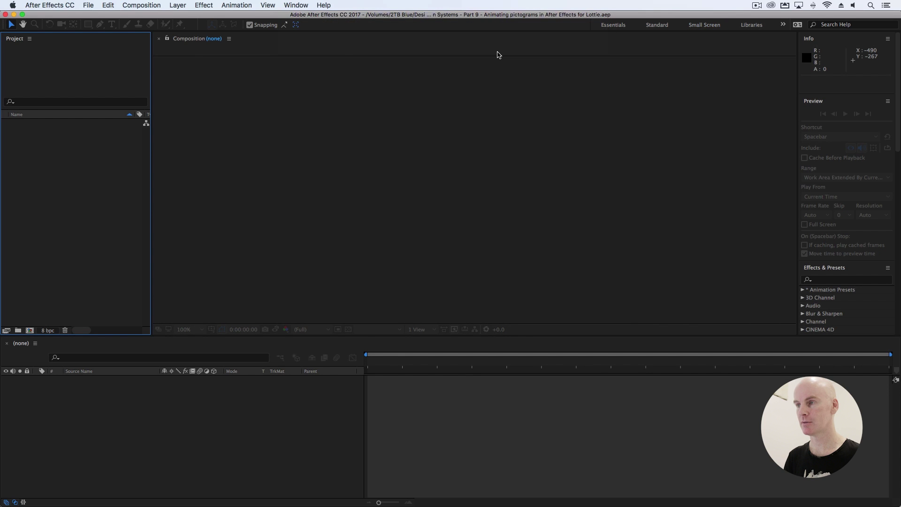
Dock the Effects & Presets panel beside the timeline
click(826, 269)
key(super+w)
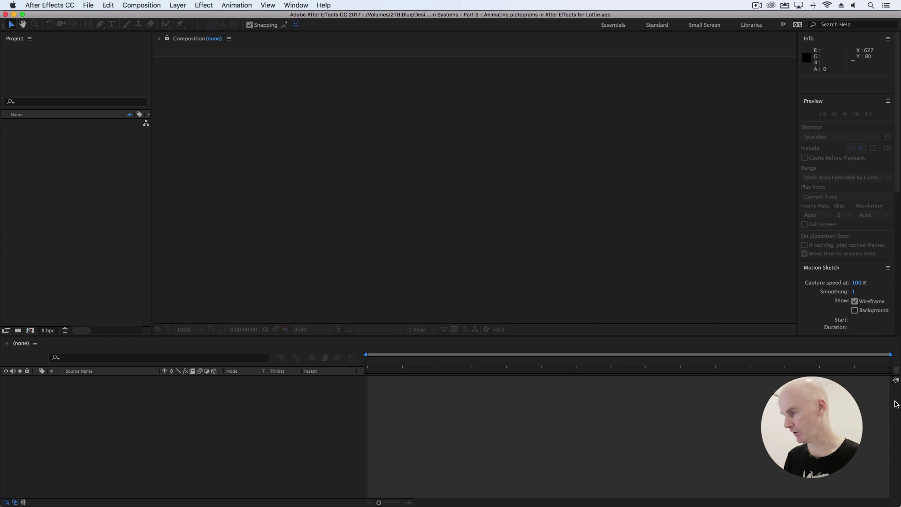
drag(895, 403, 890, 401)
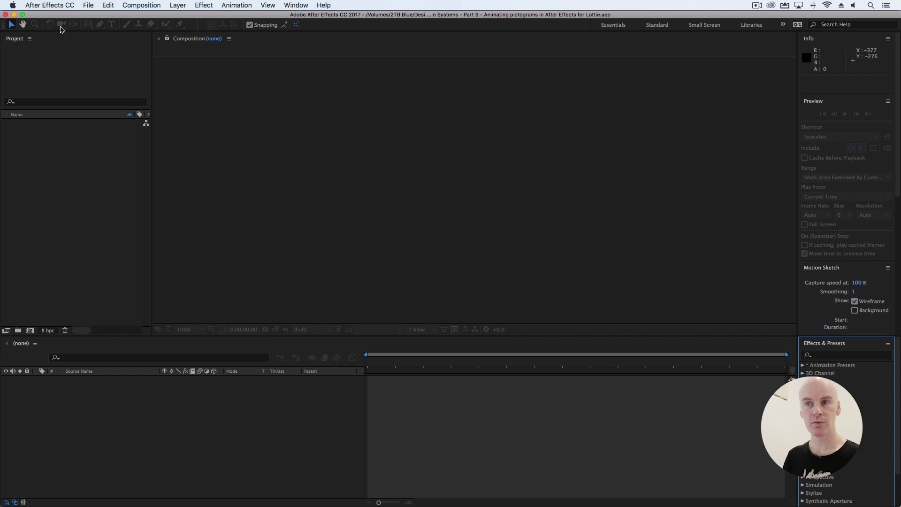
click(55, 148)
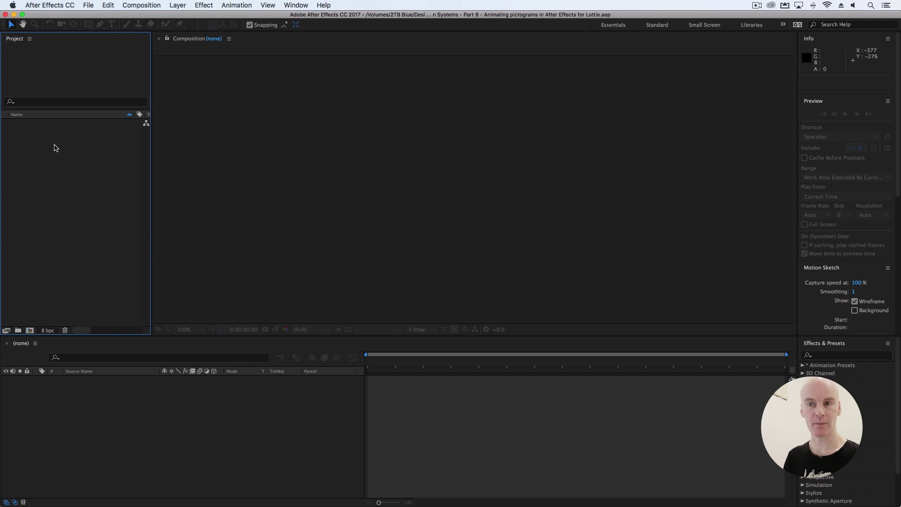
click(412, 126)
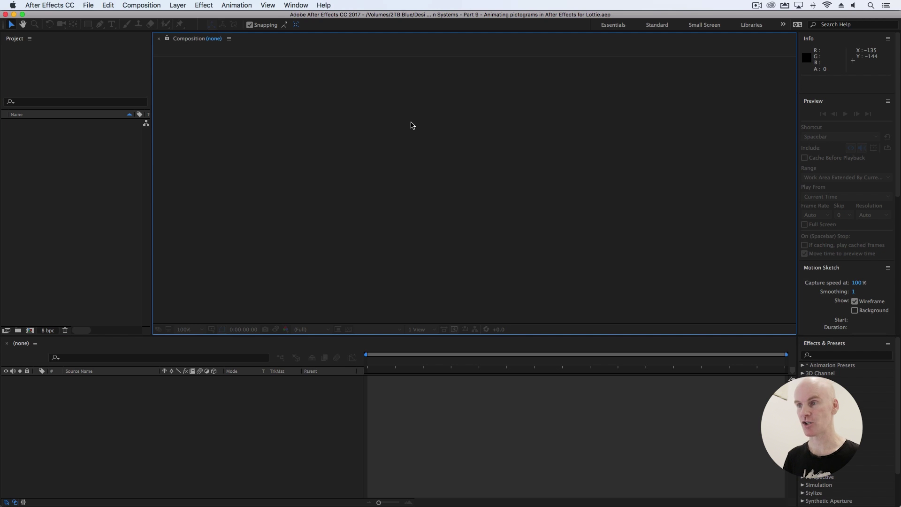
click(863, 81)
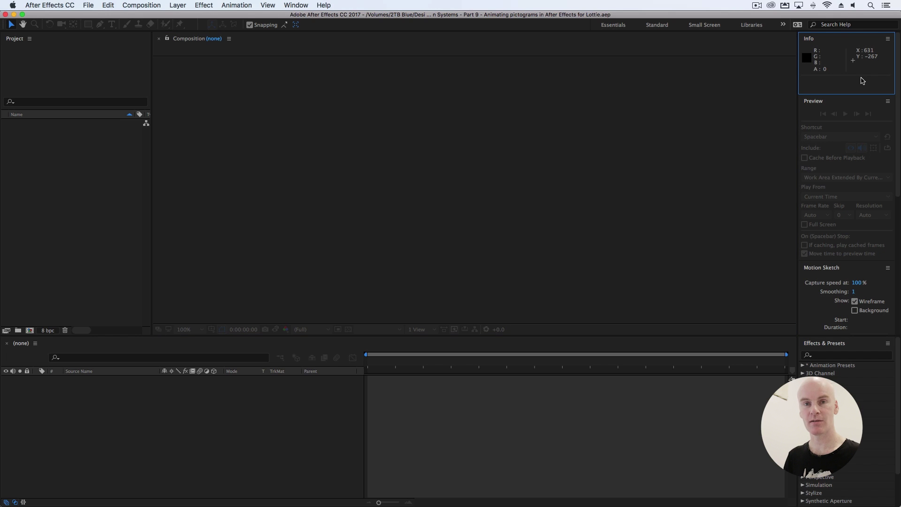
Collapse the Preview, Motion Sketch, Wiggler, Smoother and Info panels
click(853, 106)
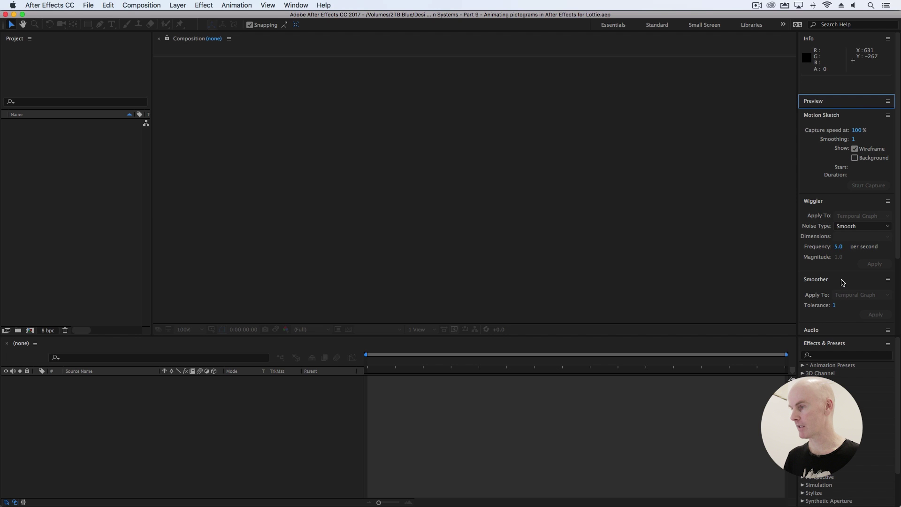
click(864, 116)
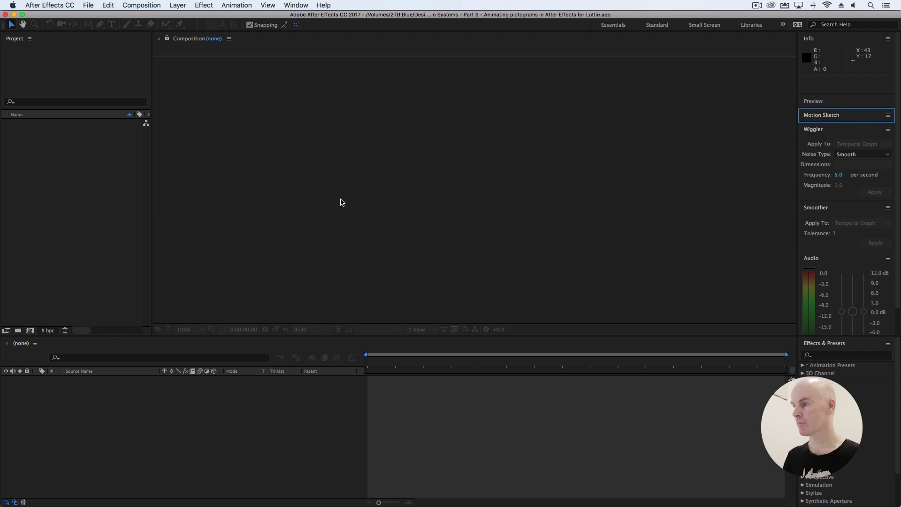
click(840, 130)
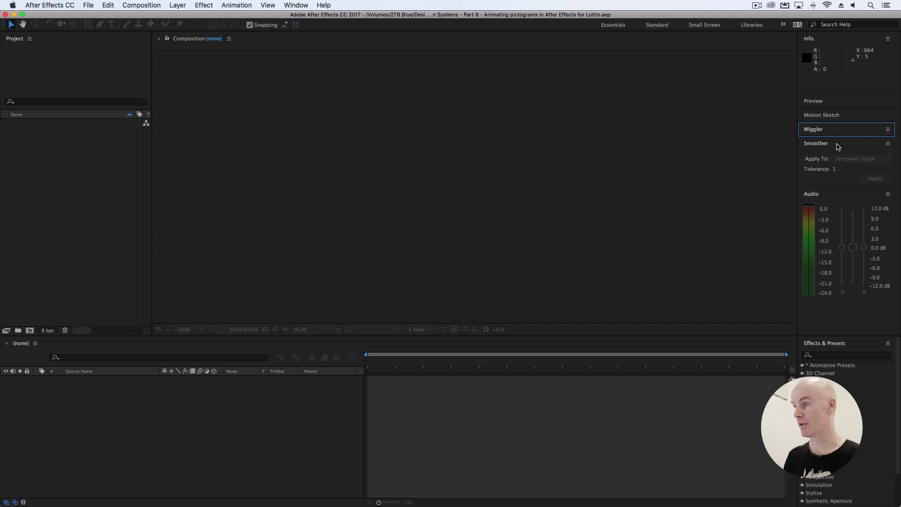
click(838, 144)
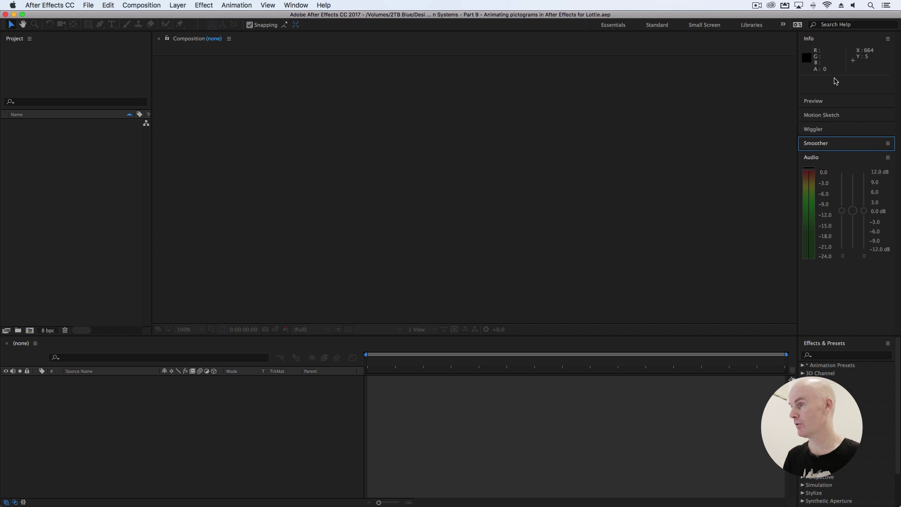
click(841, 42)
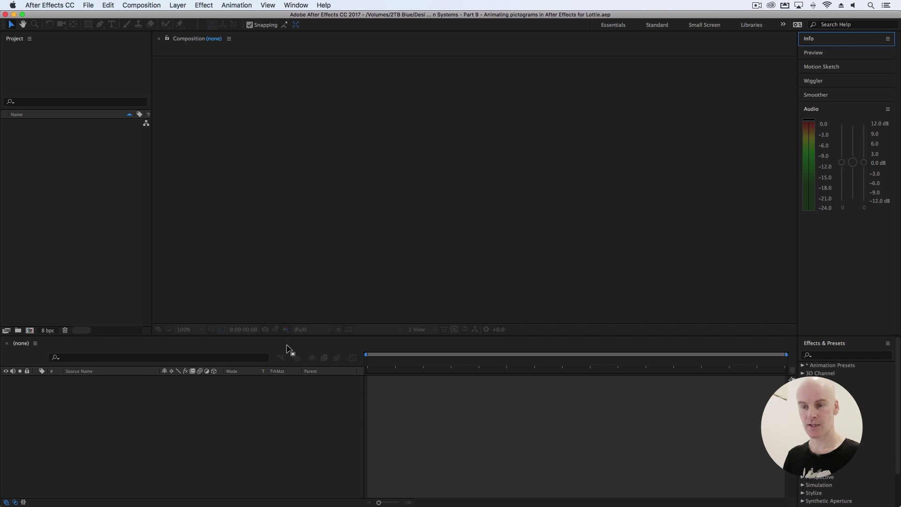
click(257, 444)
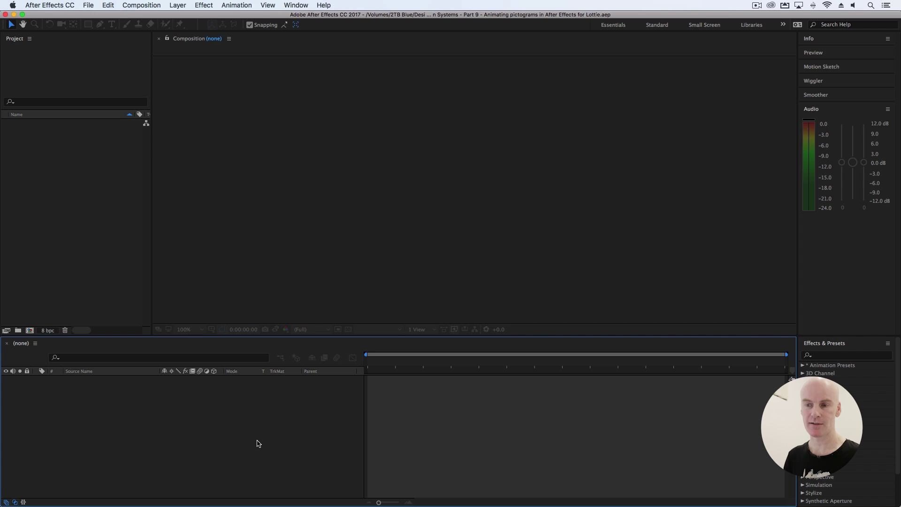
click(371, 128)
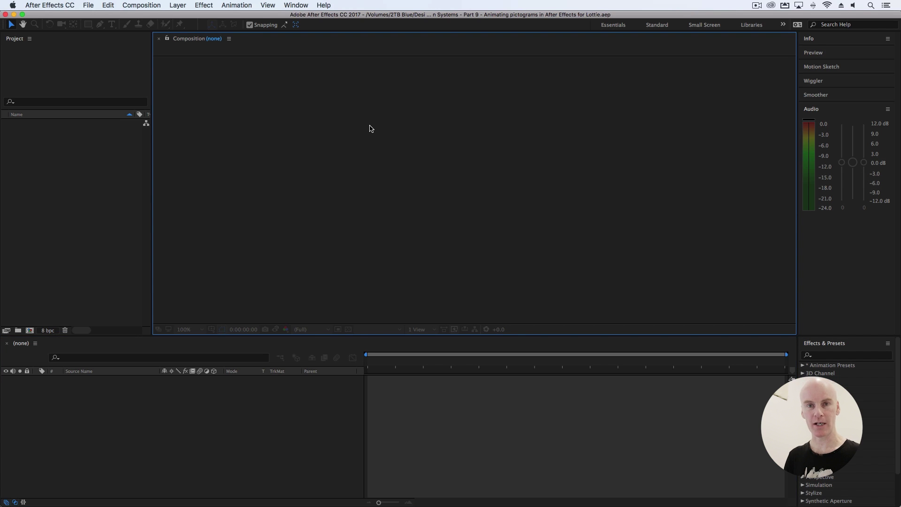
Open the Sketch2AE.jsx script panel, dock it above the Info panel and shorten it to fit its controls
click(295, 6)
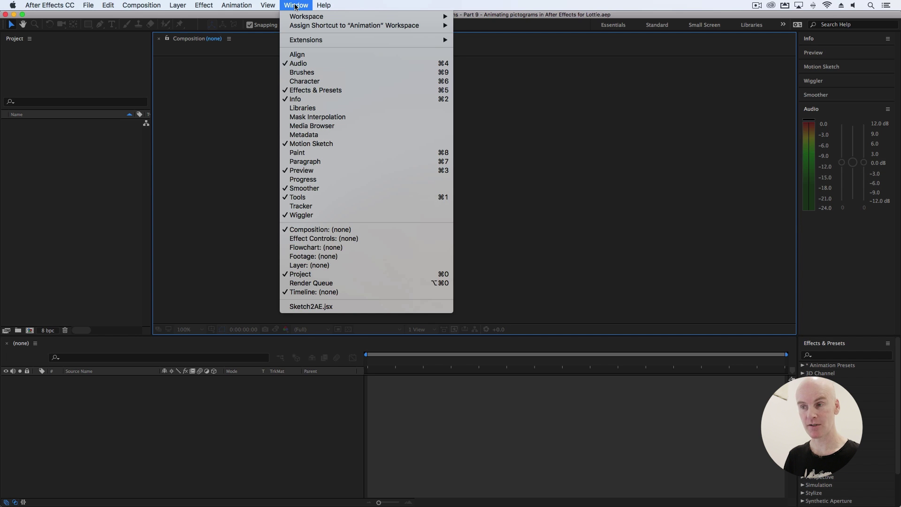
click(300, 308)
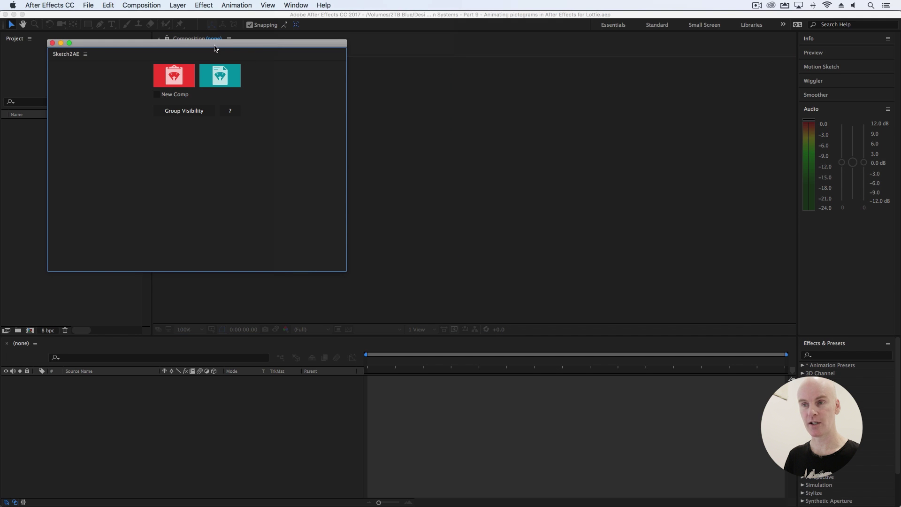
mouse_move(47, 81)
mouse_down()
mouse_move(559, 35)
mouse_move(831, 27)
mouse_move(816, 40)
mouse_move(848, 43)
mouse_up()
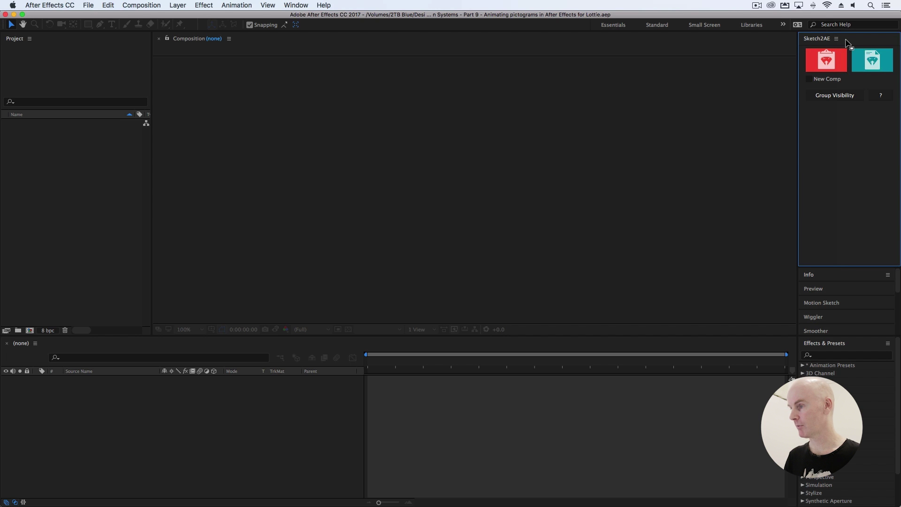
drag(826, 266, 322, 114)
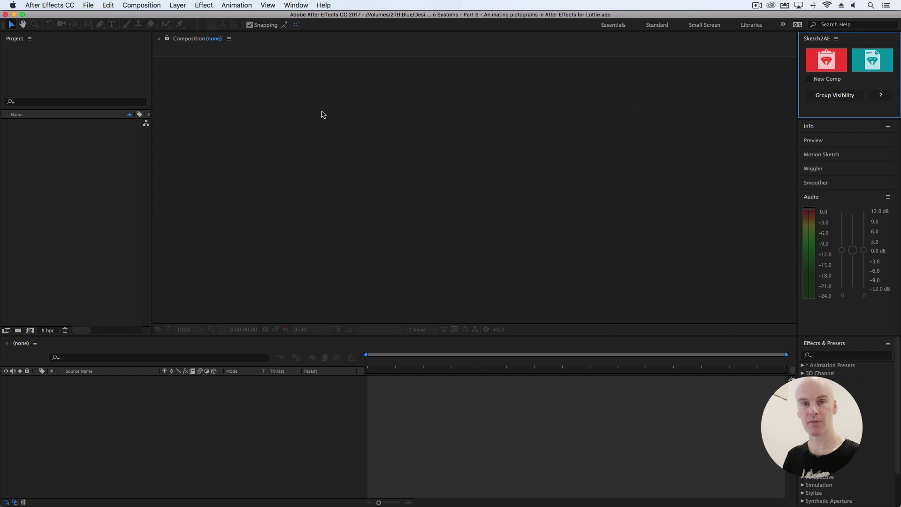
Open the Bodymovin extension to check its installation, widen its window slightly and close it
click(296, 6)
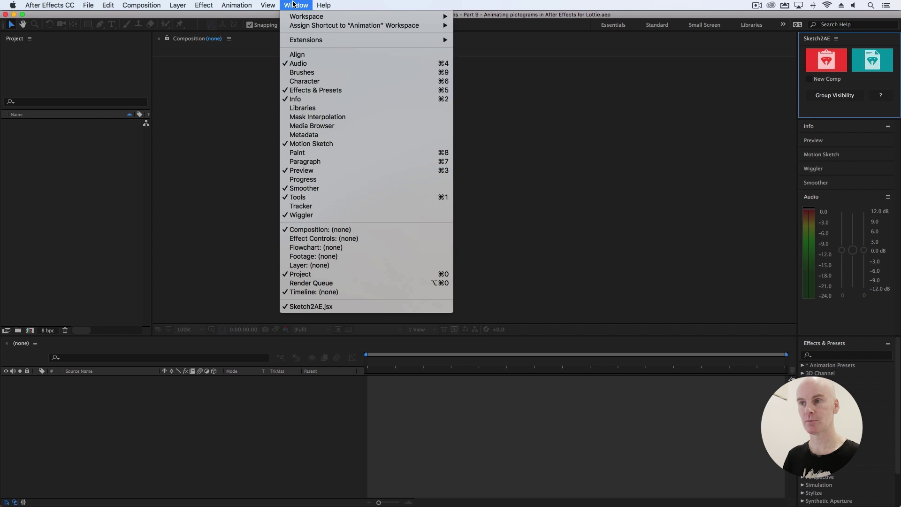
mouse_move(300, 27)
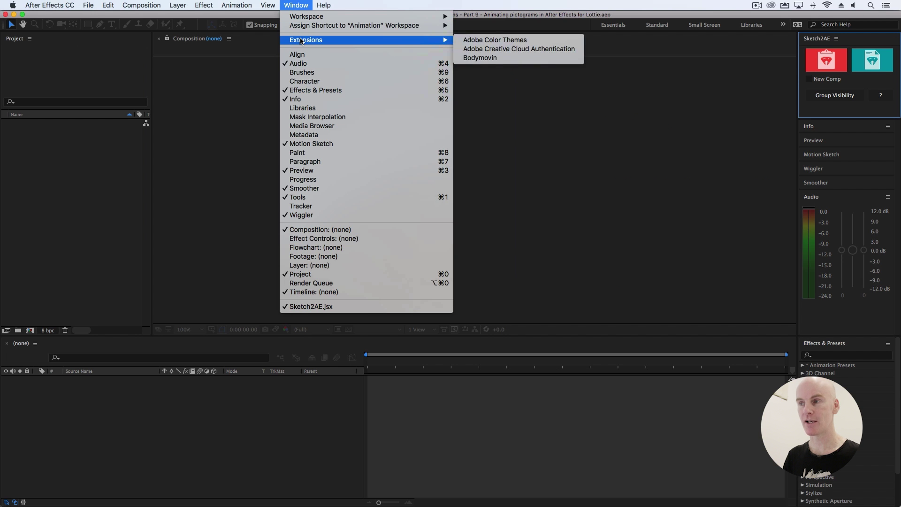
click(484, 61)
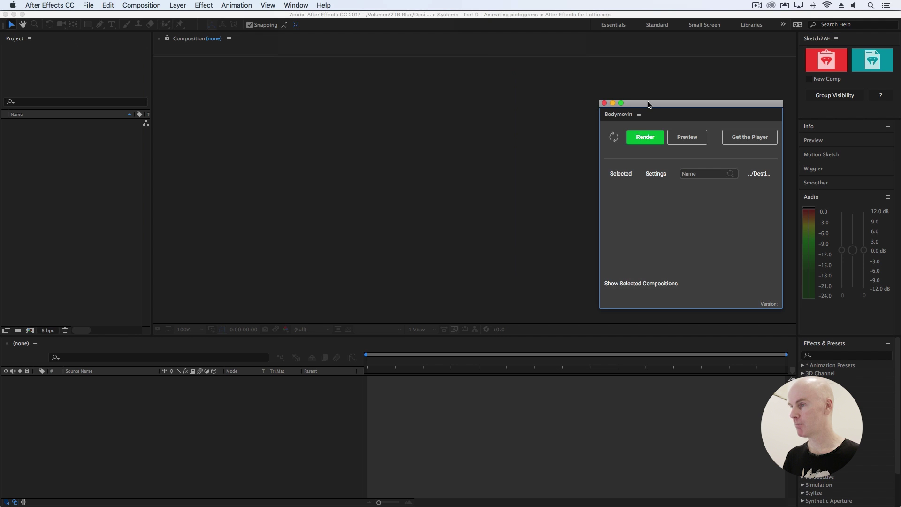
mouse_move(600, 160)
mouse_down()
mouse_move(696, 148)
mouse_move(589, 148)
mouse_up()
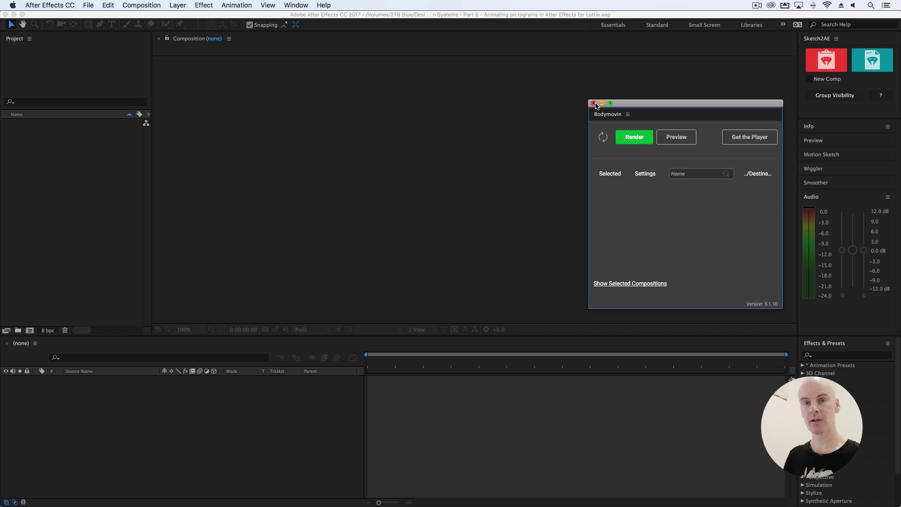
click(593, 104)
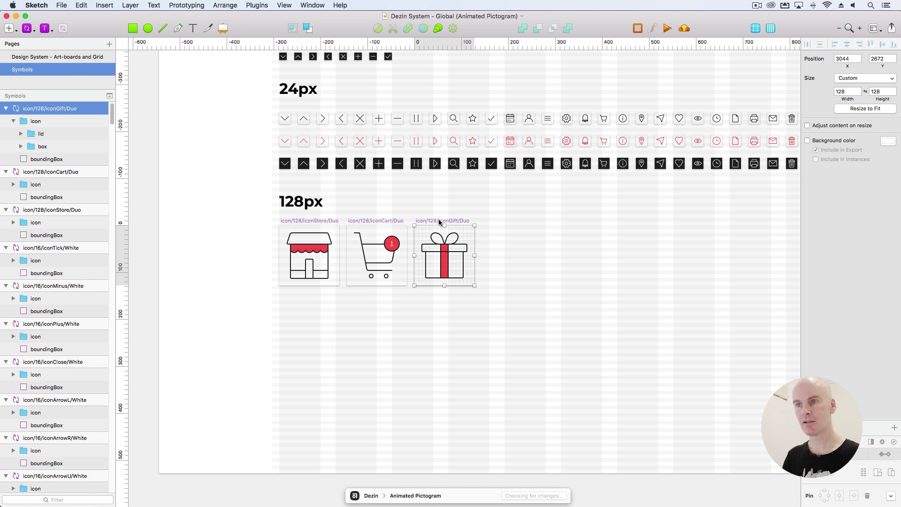
In Sketch, copy the layers of the icon/128/iconGift/Duo symbol with the Sketch2AE plugin
click(256, 6)
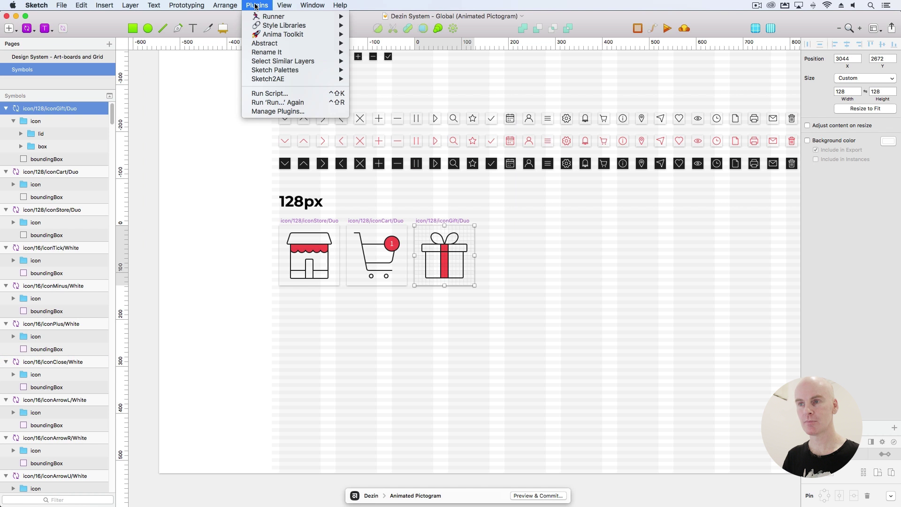
mouse_move(277, 81)
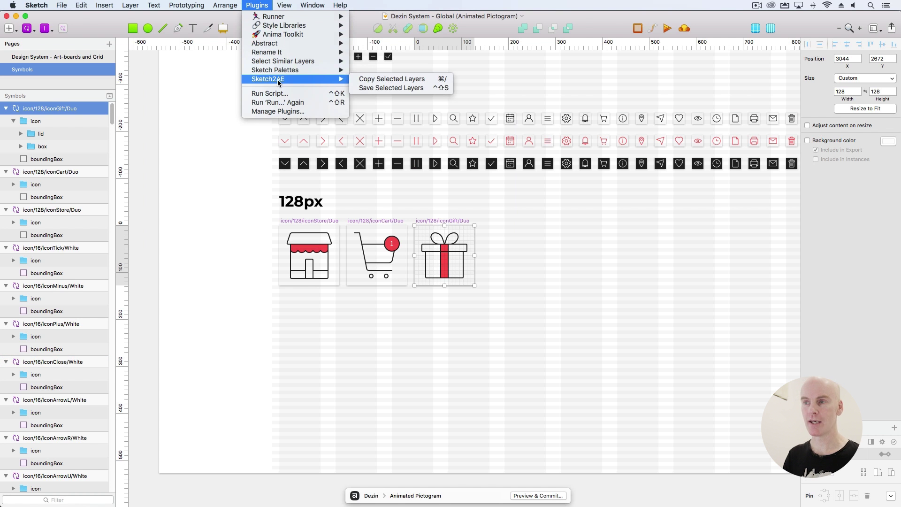
click(385, 80)
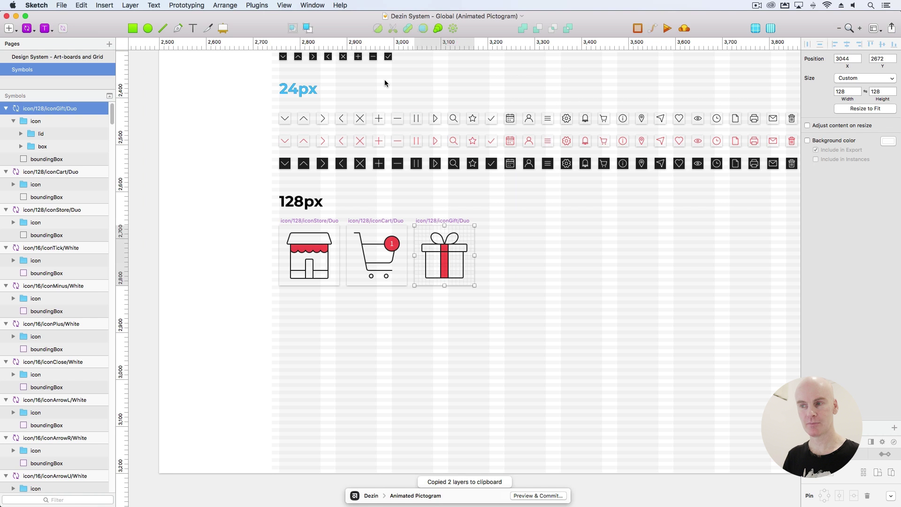
Switch to After Effects and set Sketch2AE to build a new composition at 1x scale
key(super+Tab)
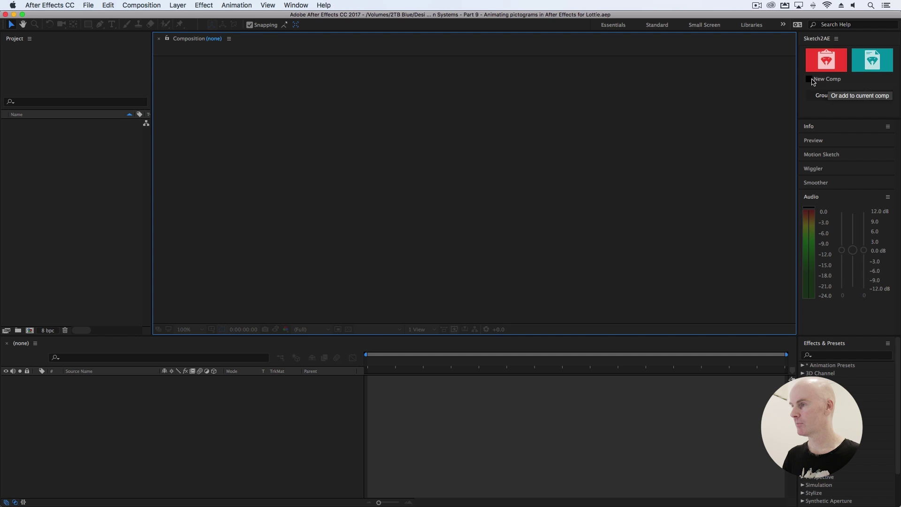
click(810, 79)
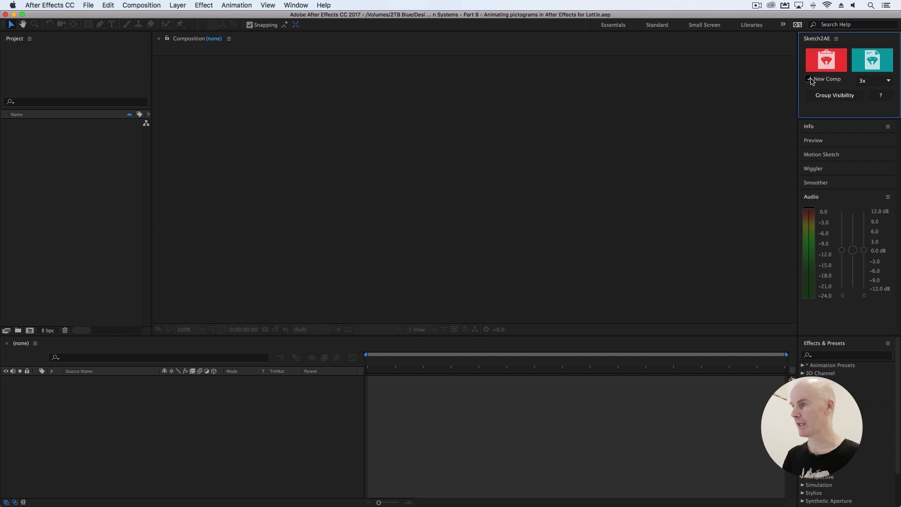
click(866, 80)
click(867, 107)
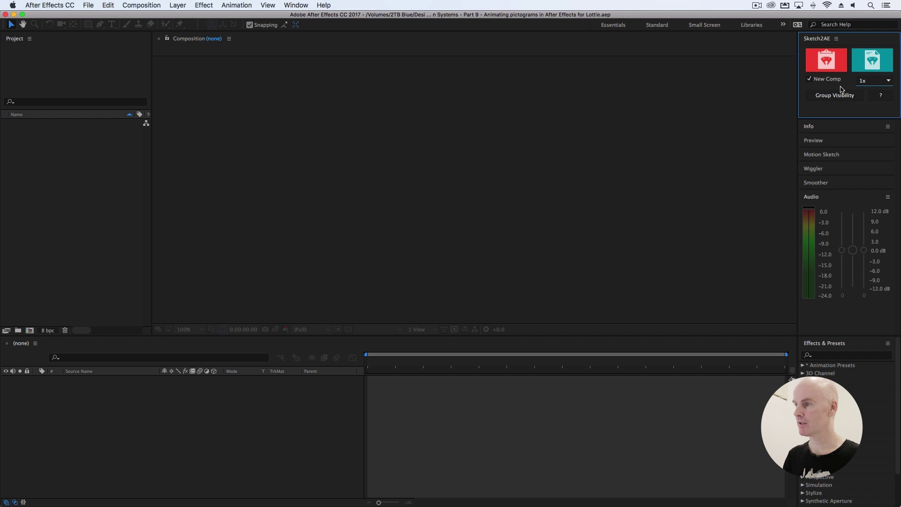
Try to import the copied gift symbol by pasting its Sketch code into Sketch2AE and building the layers
click(827, 60)
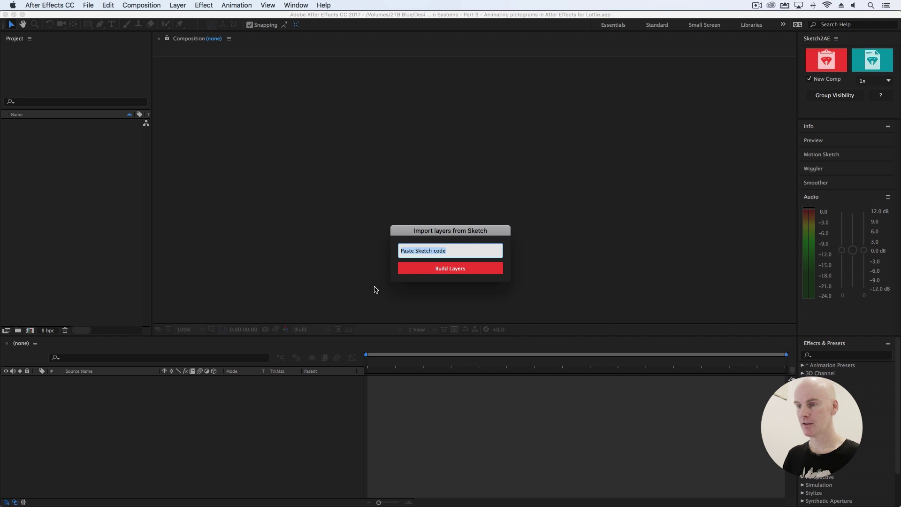
key(super+v)
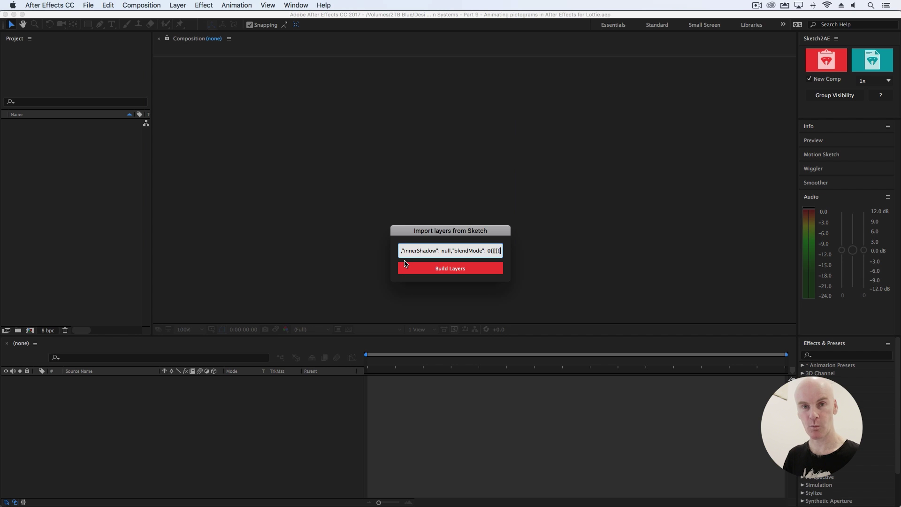
click(447, 269)
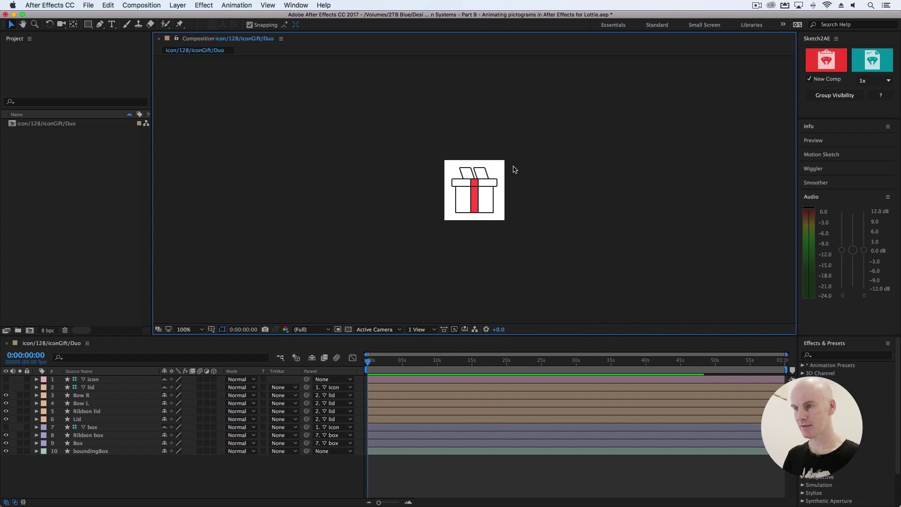
Examine the imported bow shapes up close and undo the Sketch2AE layer import
click(482, 174)
key(period)
key(period)
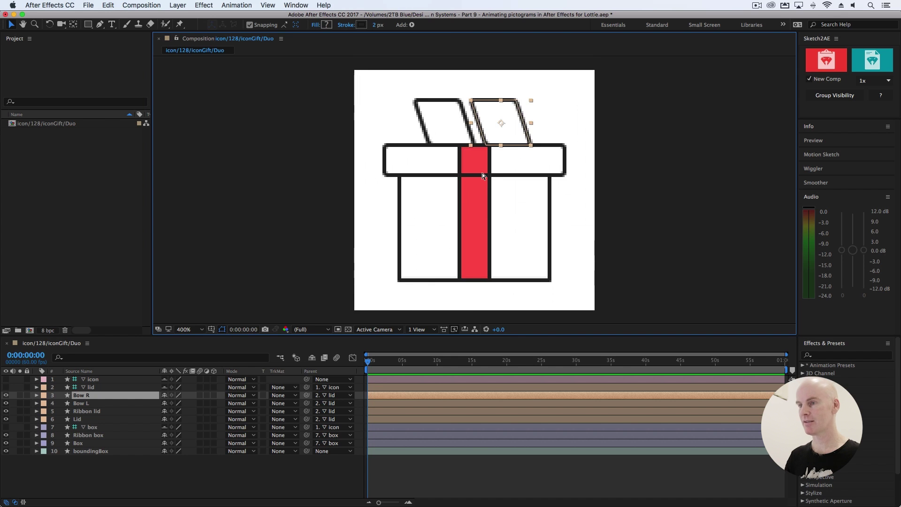
drag(483, 173, 435, 199)
key(comma)
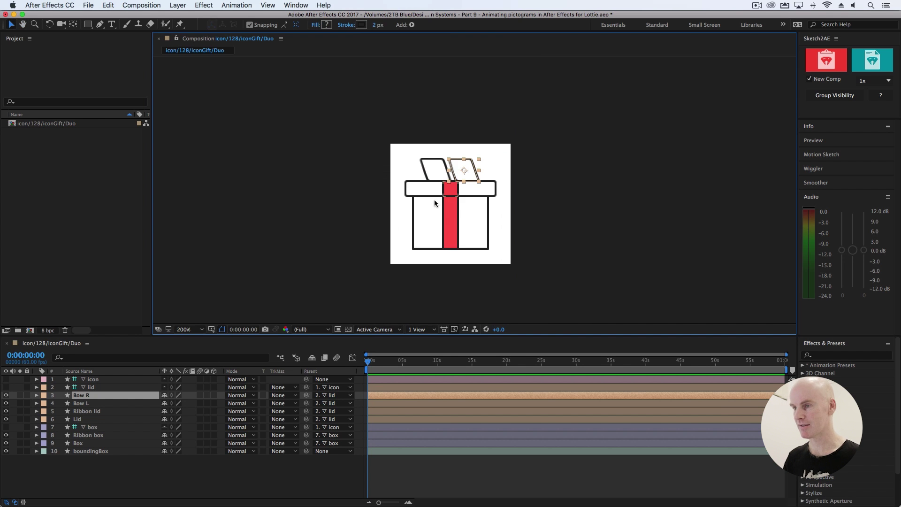
scroll(435, 203, right, 3)
click(435, 176)
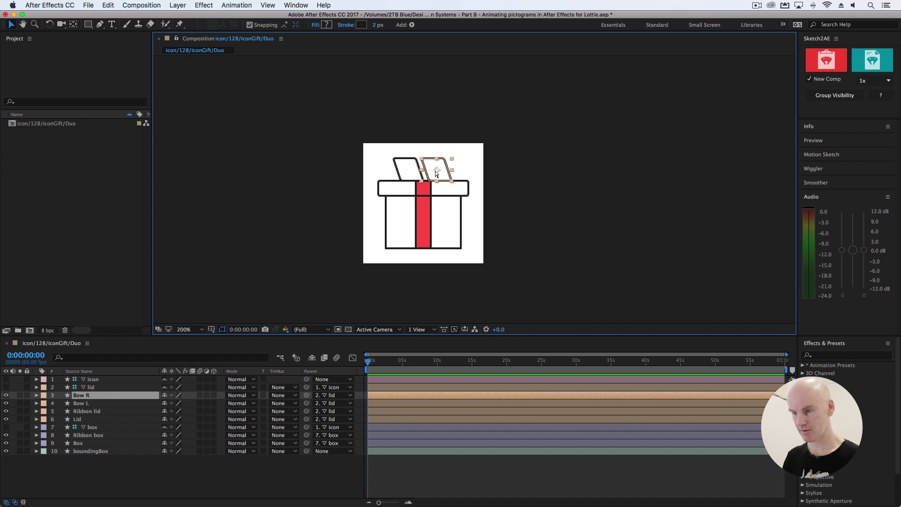
key(super+z)
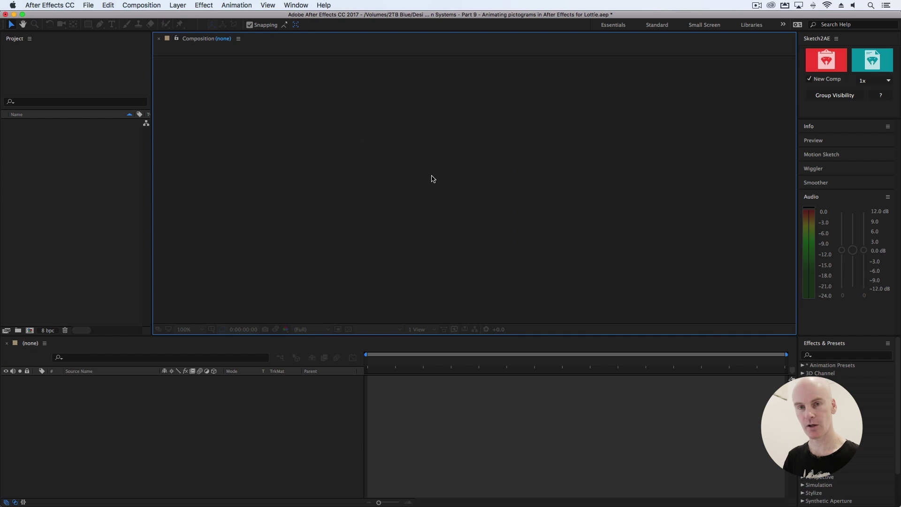
Switch to Sketch and duplicate the icon/128/iconGift/Duo symbol beside the original at X 3188, Y 2672
key(super+Tab)
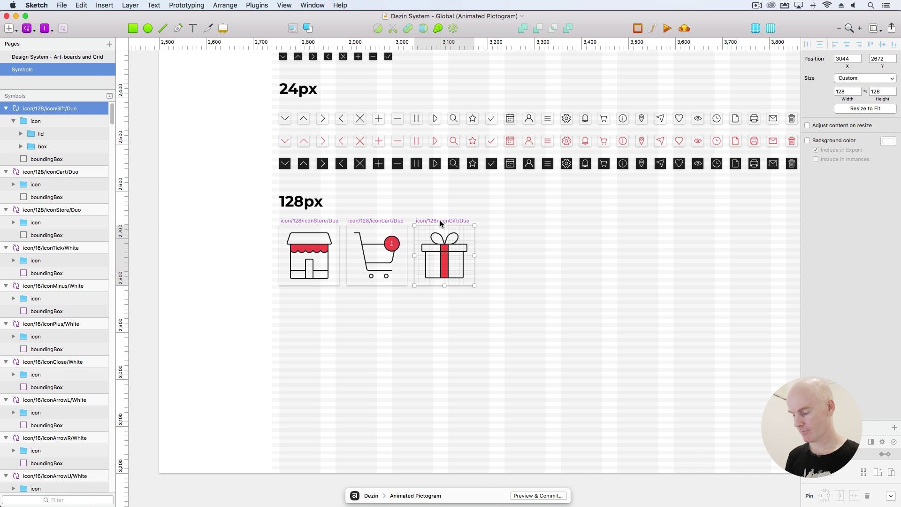
scroll(441, 221, up, 5)
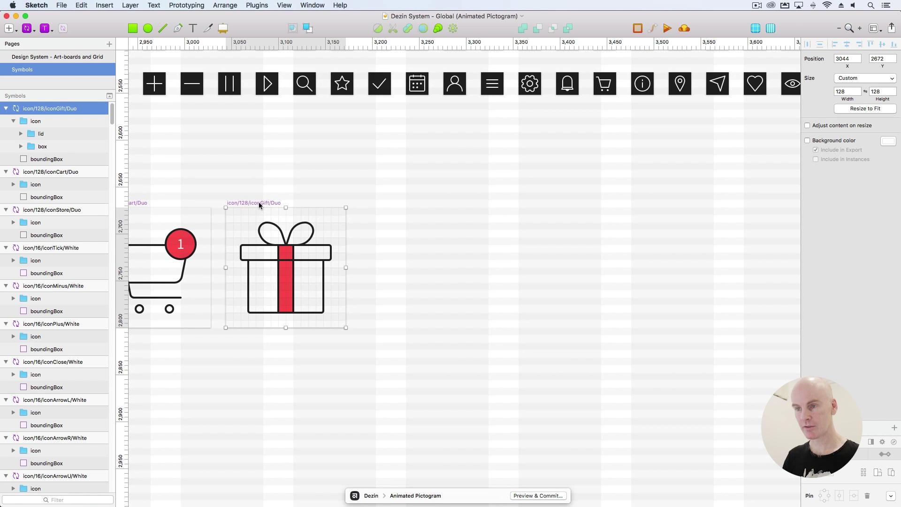
drag(260, 205, 404, 195)
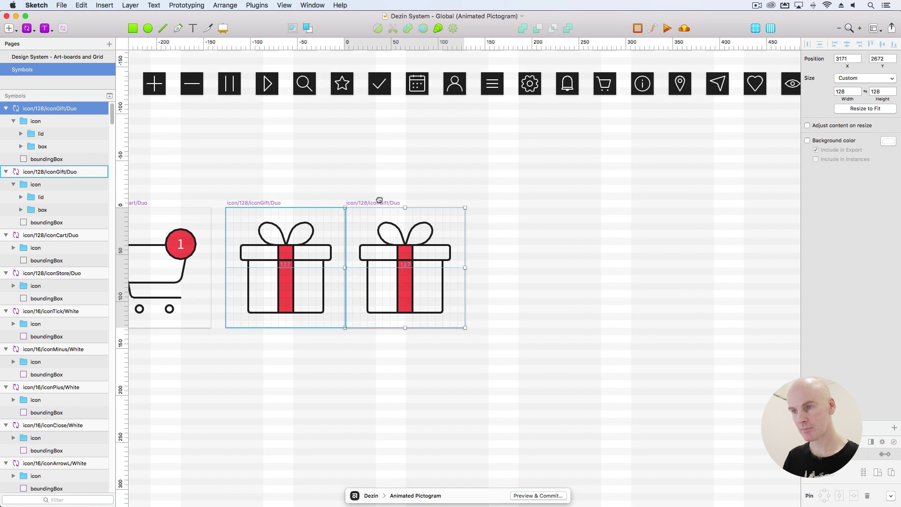
drag(376, 201, 380, 201)
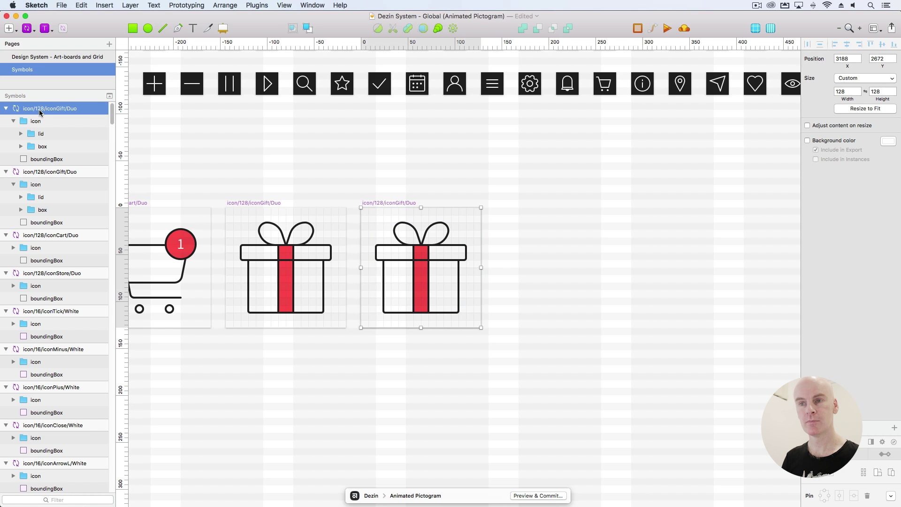
Rename the duplicated gift symbol as icon/128/iconGift/DuoAE
double_click(71, 109)
click(80, 106)
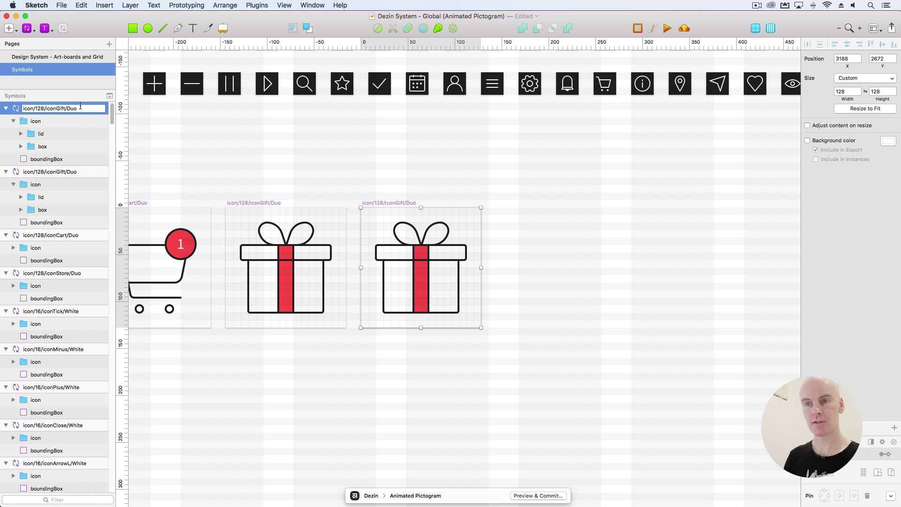
text(AE)
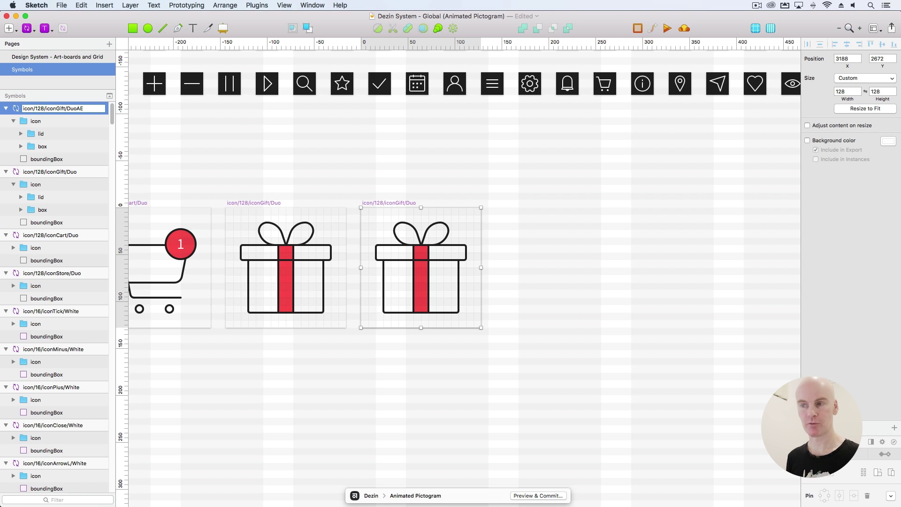
key(Return)
Flatten the left and right bow shapes in the icon/128/iconGift/DuoAE symbol
click(332, 151)
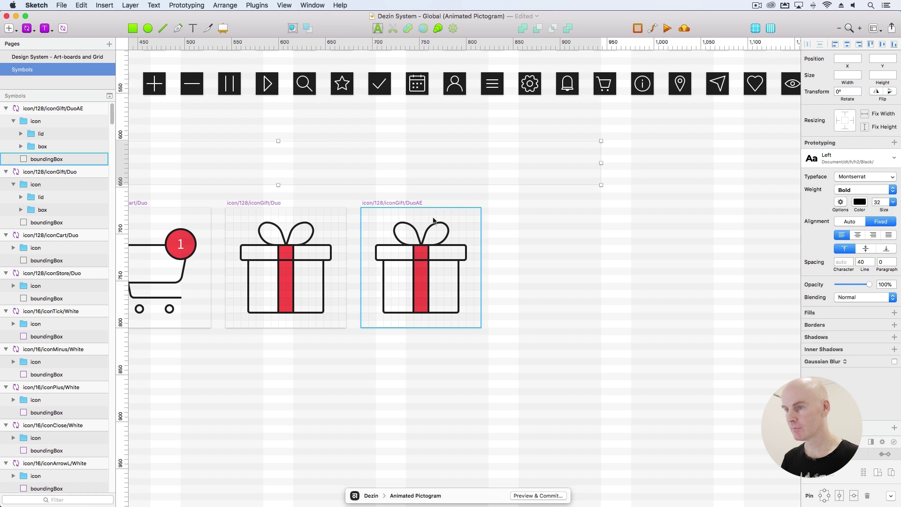
click(408, 227)
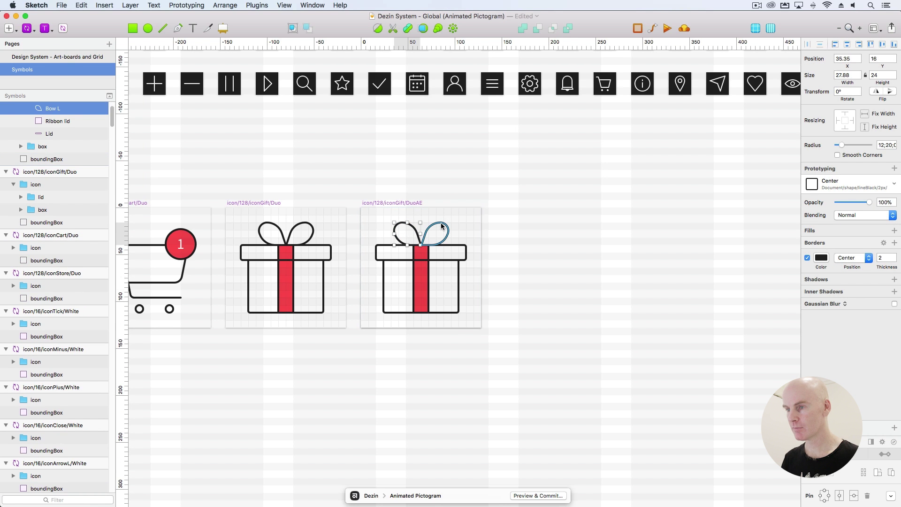
click(407, 29)
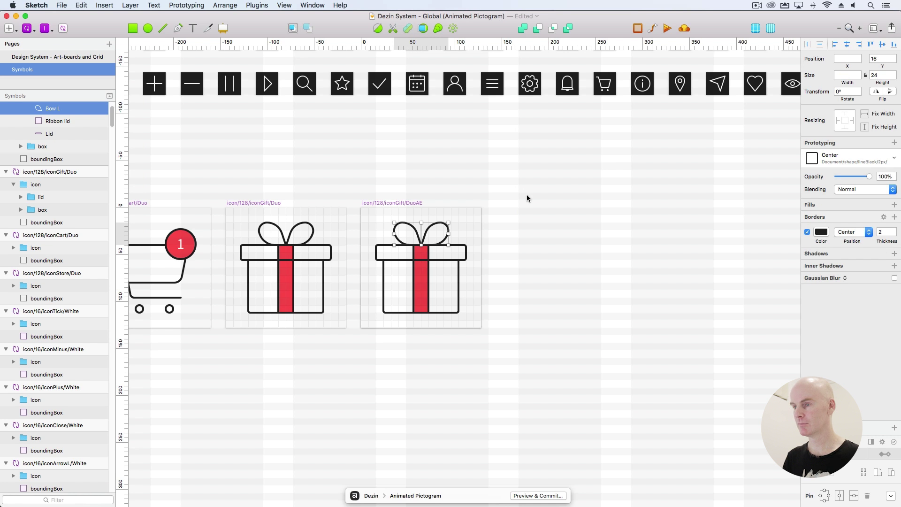
Copy the layers of the icon/128/iconGift/DuoAE symbol with the Sketch2AE plugin
click(409, 204)
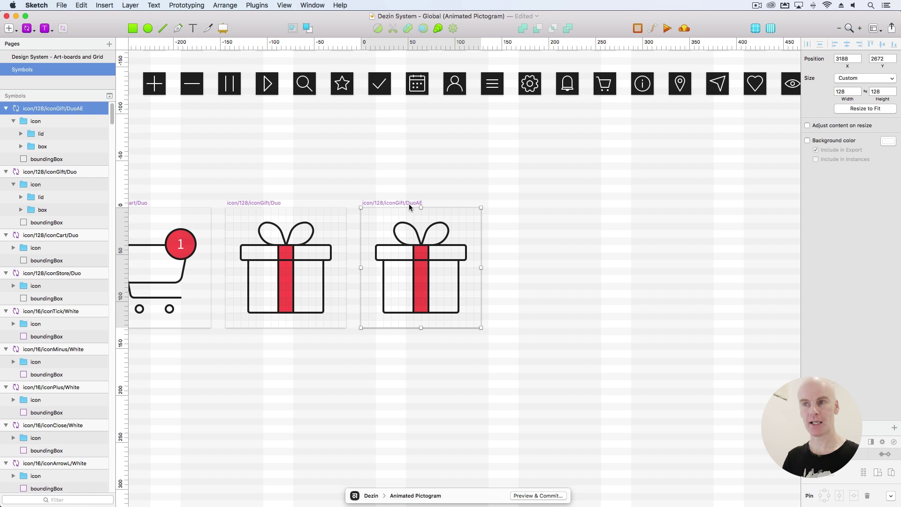
click(256, 5)
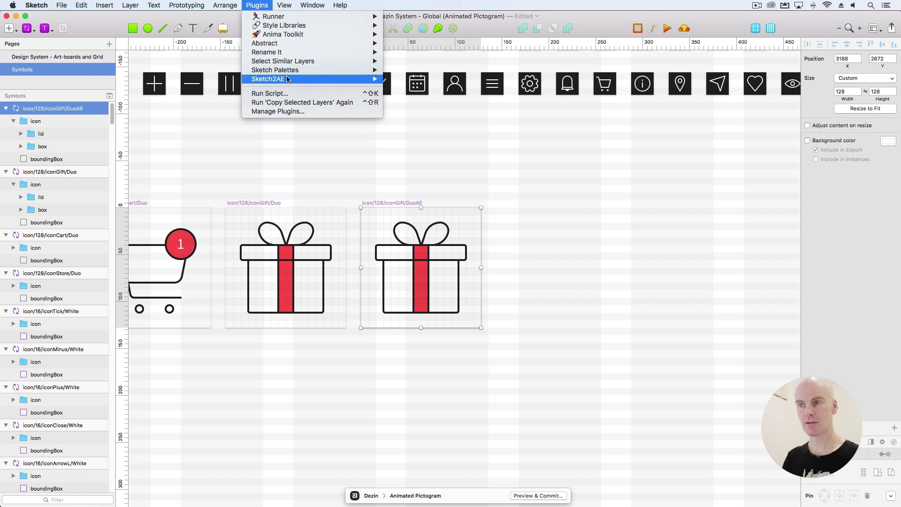
mouse_move(289, 79)
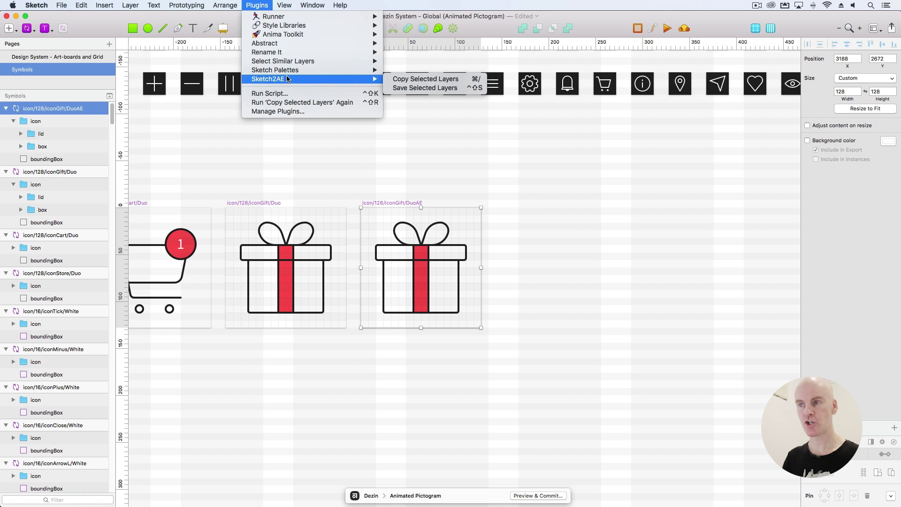
click(419, 79)
Switch to After Effects, build the copied DuoAE layers as a new composition with Sketch2AE and check the bow shapes
key(super+Tab)
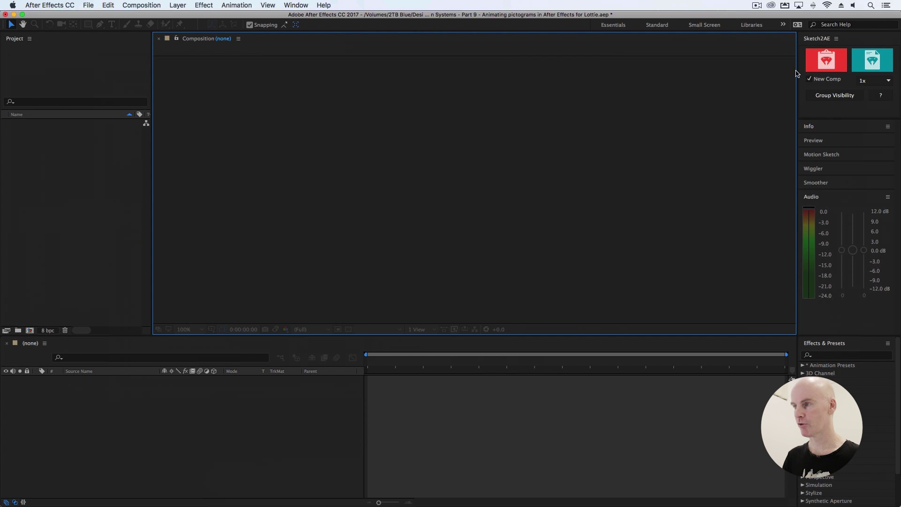
click(821, 55)
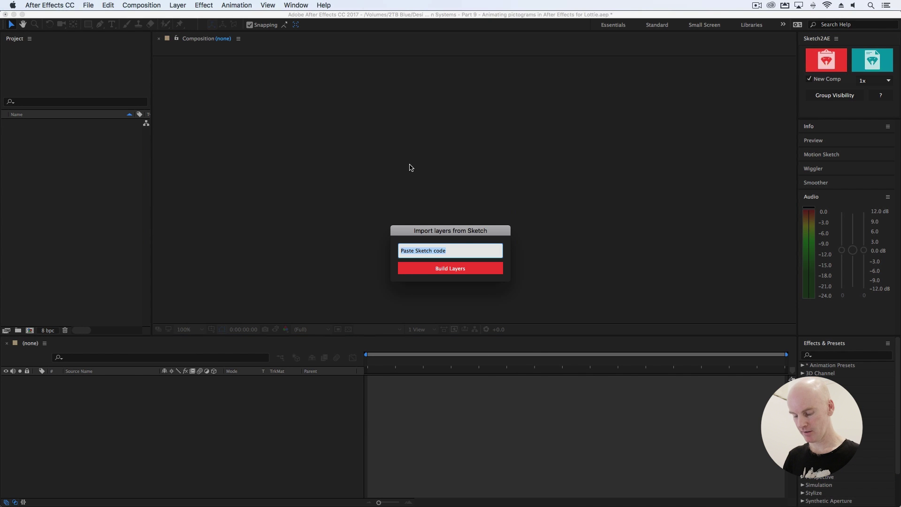
key(super+v)
click(436, 268)
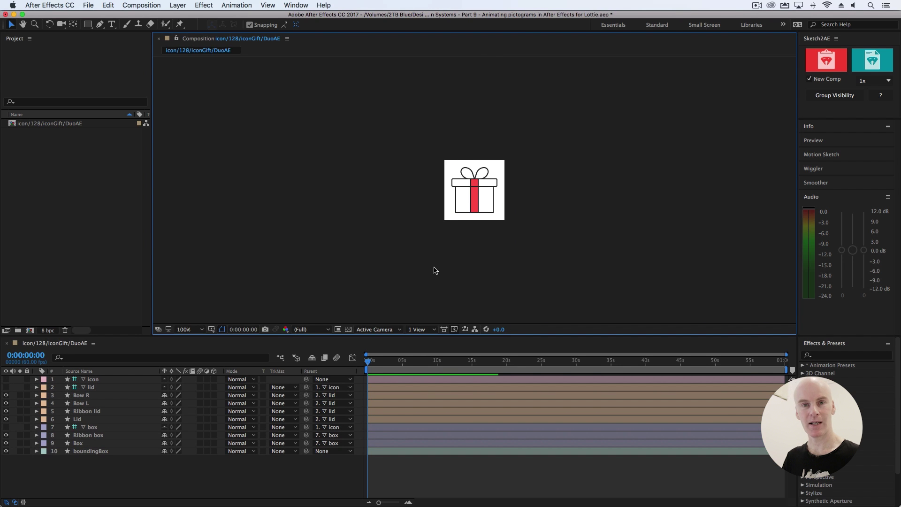
click(401, 379)
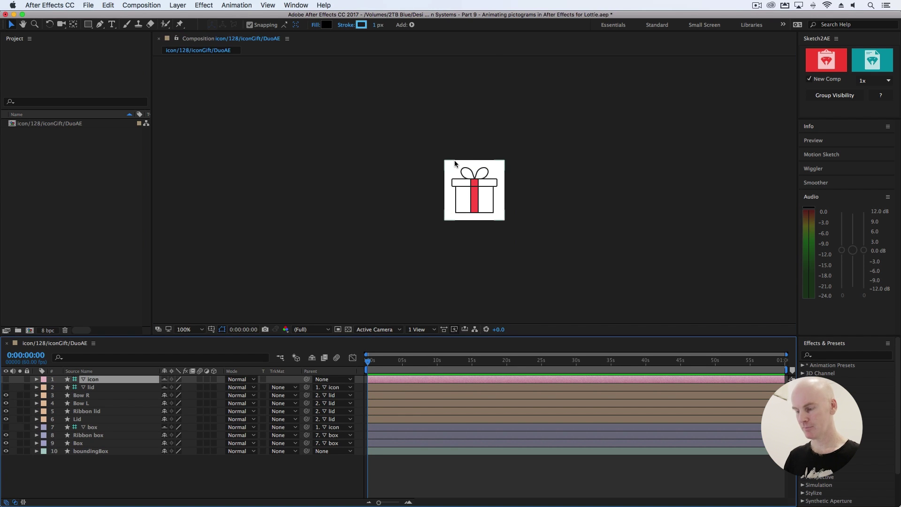
key(period)
key(period)
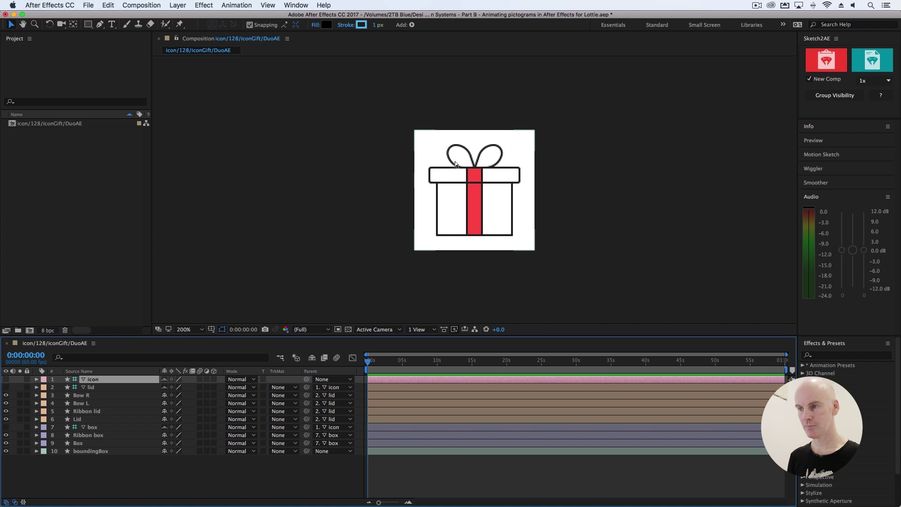
key(comma)
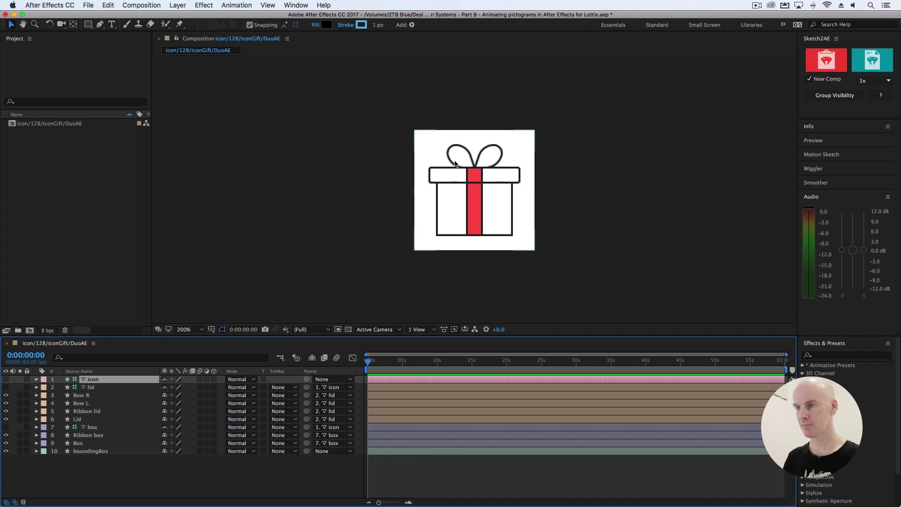
mouse_move(382, 177)
mouse_down()
mouse_move(369, 185)
mouse_move(395, 182)
mouse_up()
key(v)
click(346, 183)
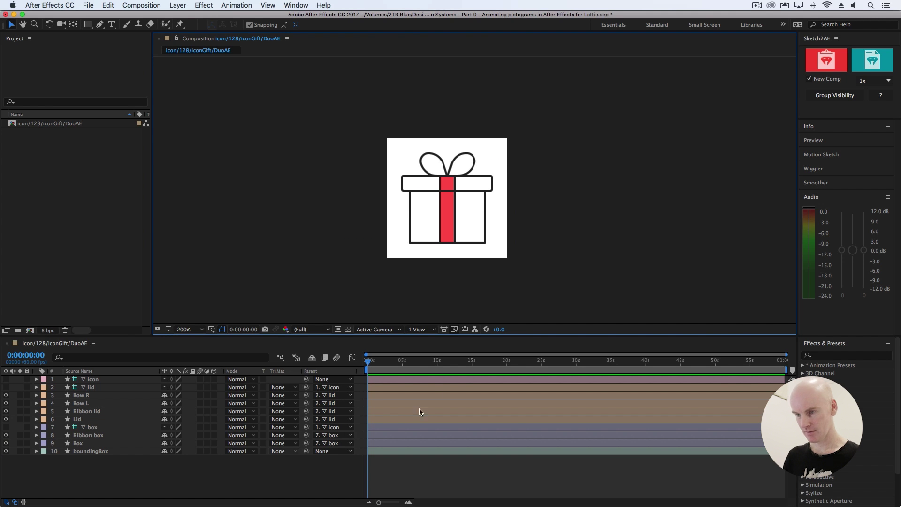
drag(414, 362, 436, 363)
key(Home)
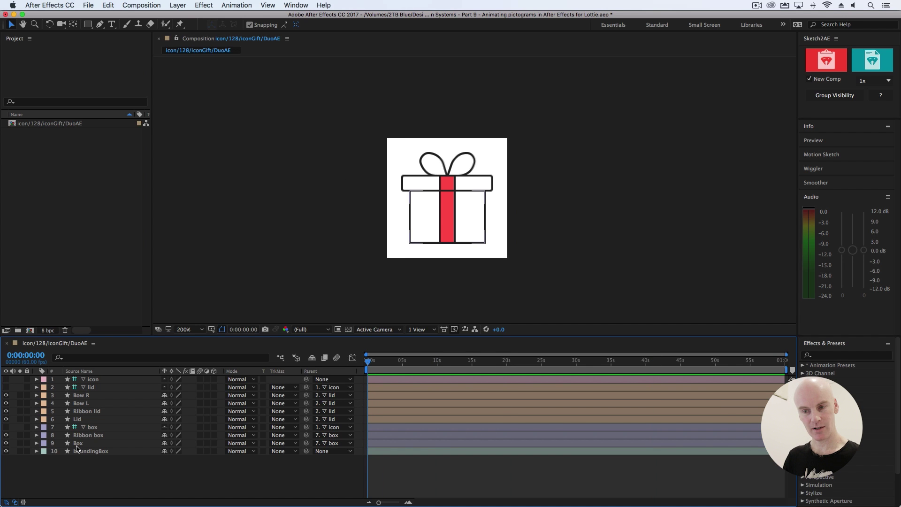
Select the boundingBox, Box and Ribbon box layers one after another to identify their artwork
click(83, 450)
click(80, 444)
click(84, 436)
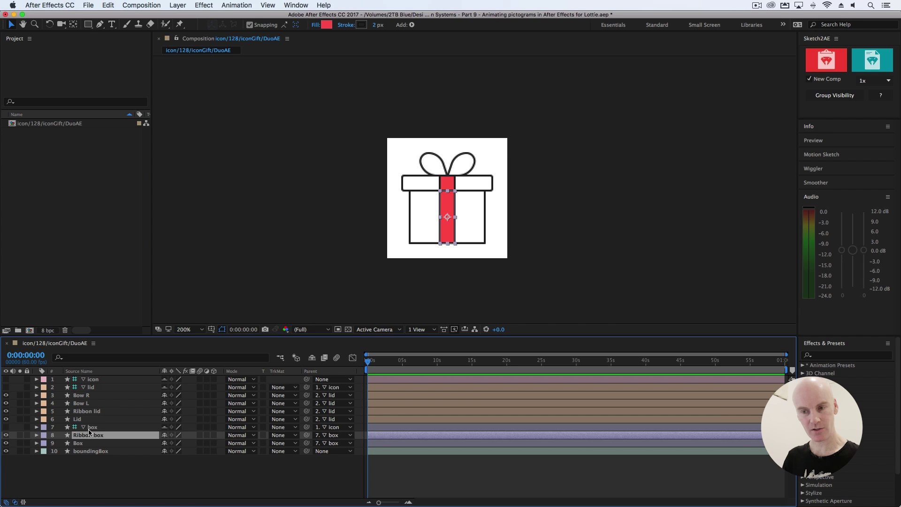
Try nudging the box group layer 5 pixels right and back to test the parenting of its child layers
click(89, 428)
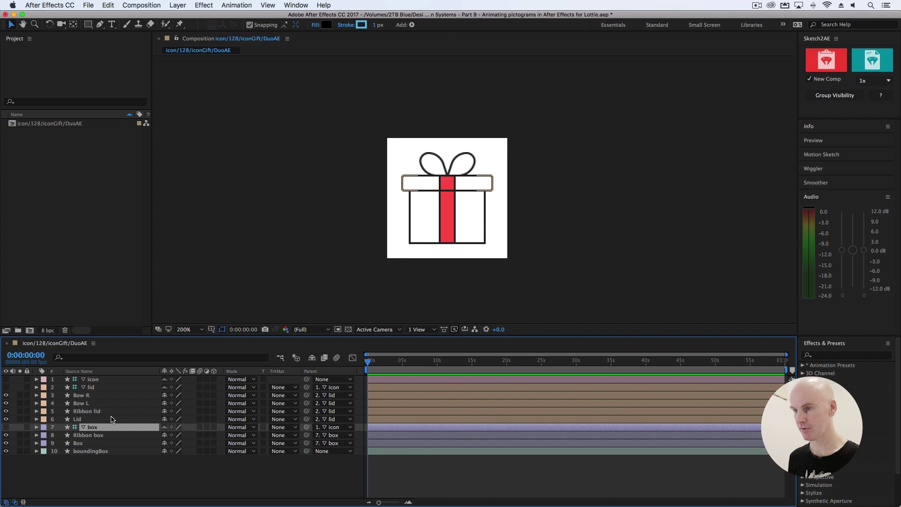
key(Right)
key(Right)
key(Right)
key(Right)
key(Right)
key(Left)
key(Left)
key(Left)
key(Left)
key(Left)
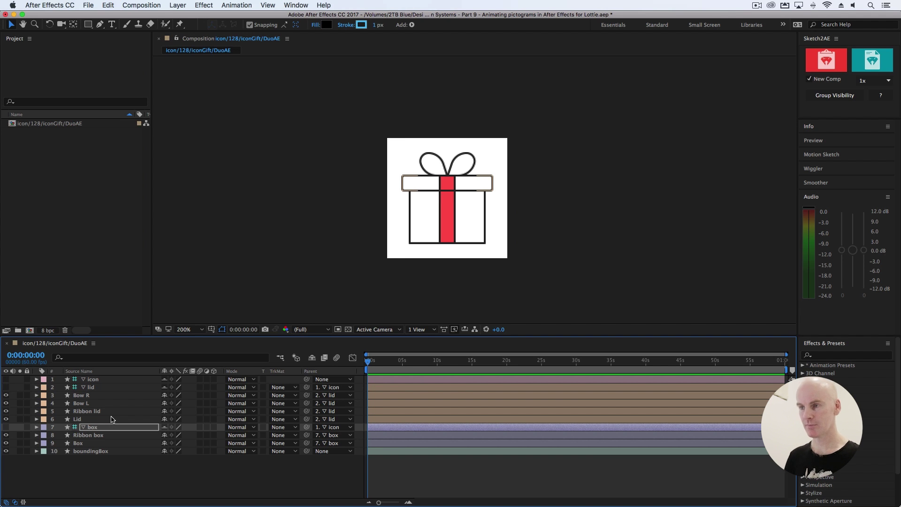
Try nudging the lid group layer 5 pixels right and back to test how the lid and bow follow it
click(94, 388)
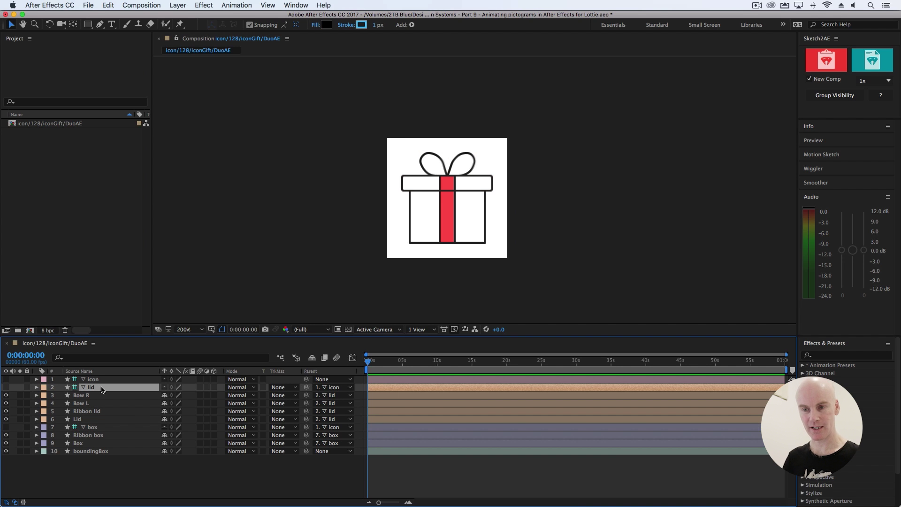
key(Right)
key(Right)
key(Right)
key(Right)
key(Right)
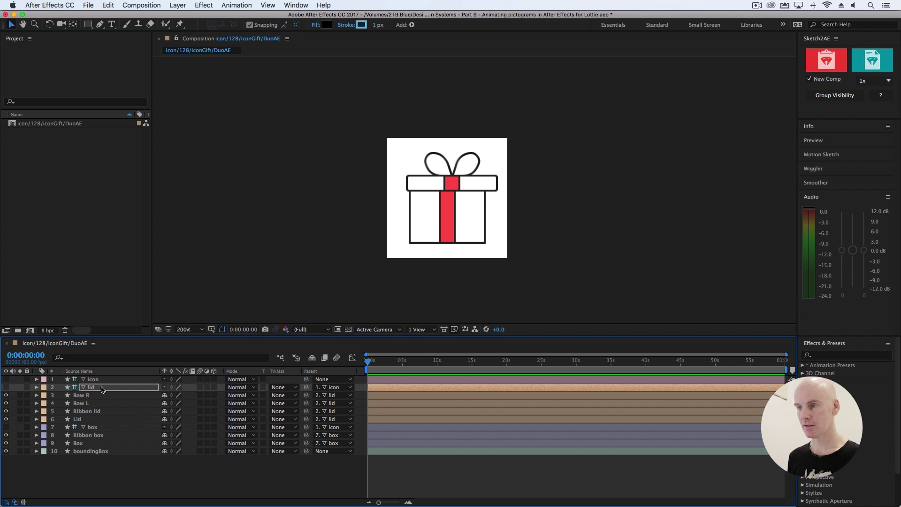
key(Left)
key(Left)
key(Left)
key(Left)
key(Left)
Try nudging the icon group layer right and back to test its control of the whole gift, and deselect it
click(97, 380)
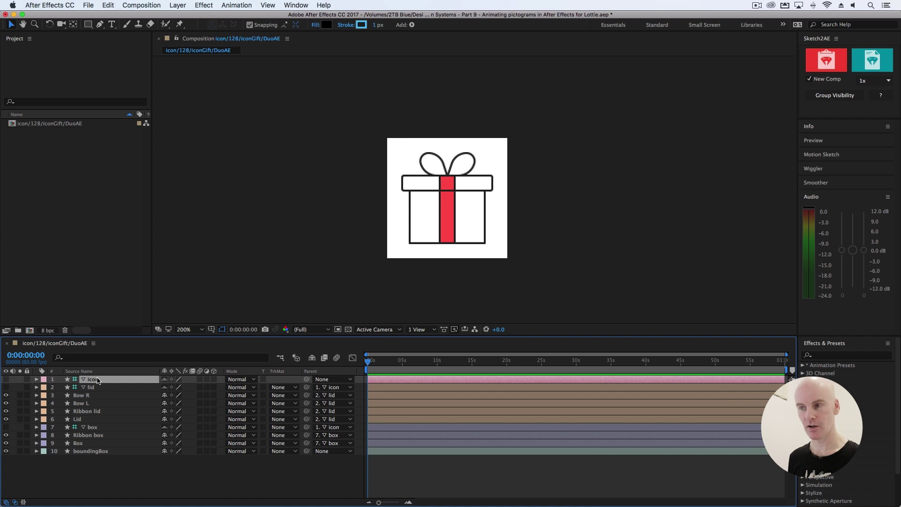
key(Right)
key(Left)
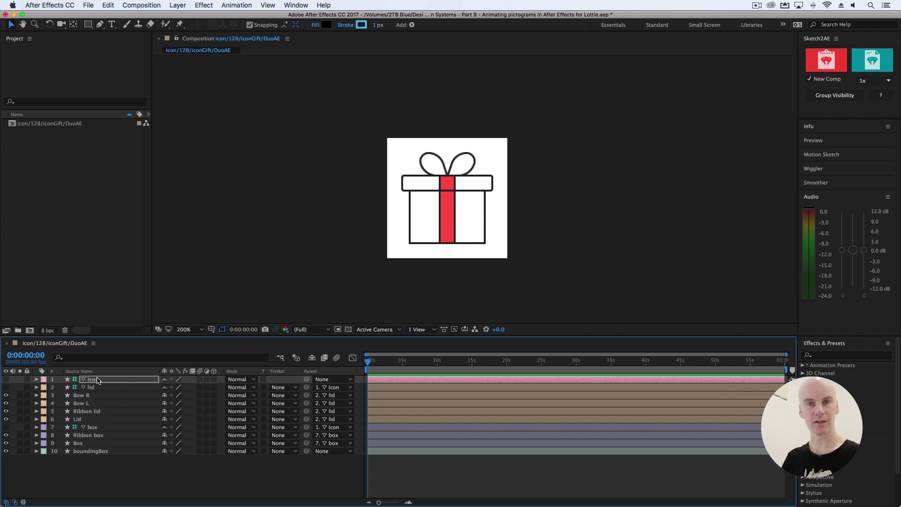
click(393, 301)
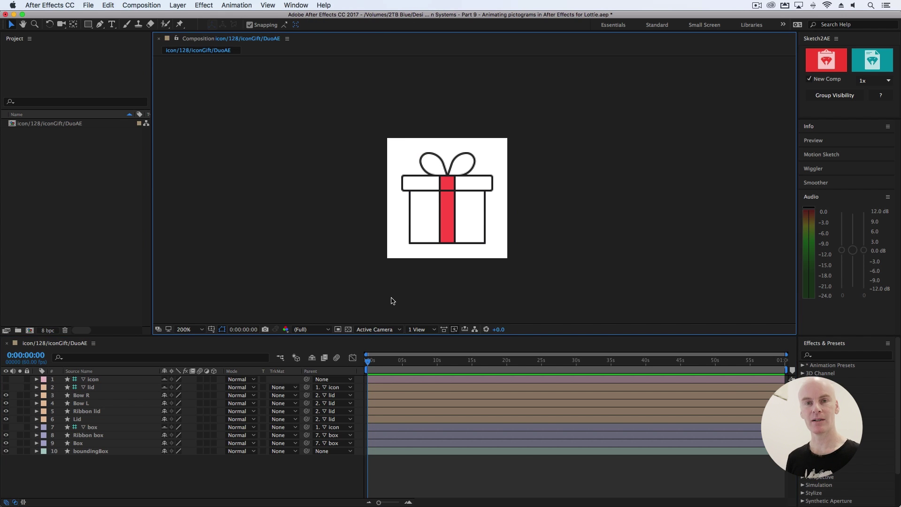
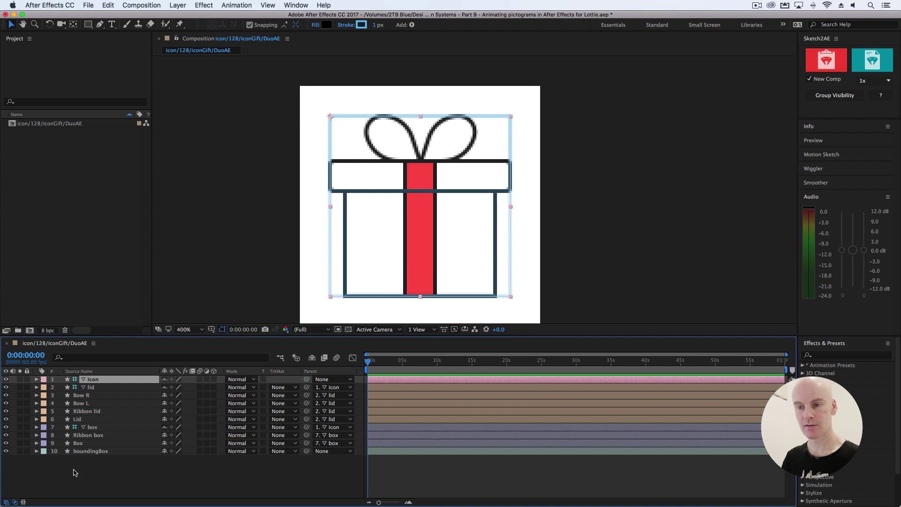
Move the lid group layer's anchor point to the bottom-right corner of its bounds with the Pan Behind tool and return to the Selection tool
click(103, 389)
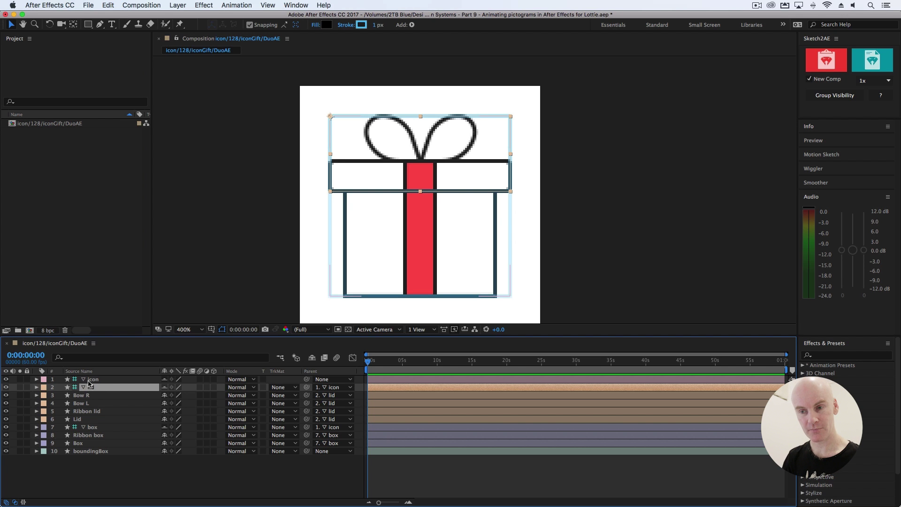
click(91, 387)
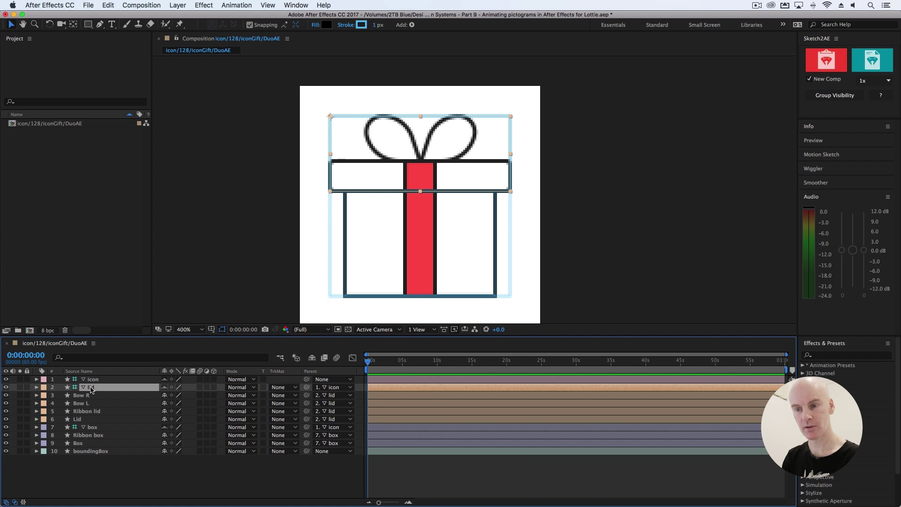
key(y)
drag(330, 116, 420, 176)
key(space)
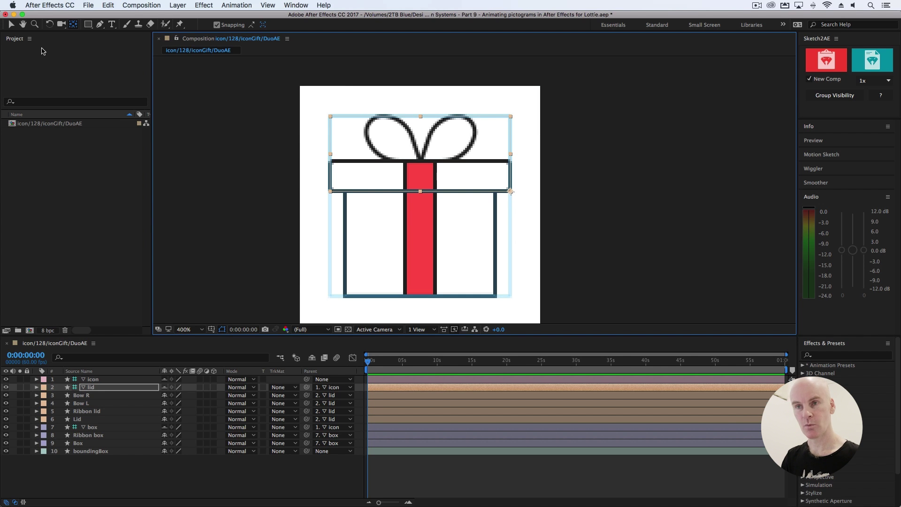
click(12, 24)
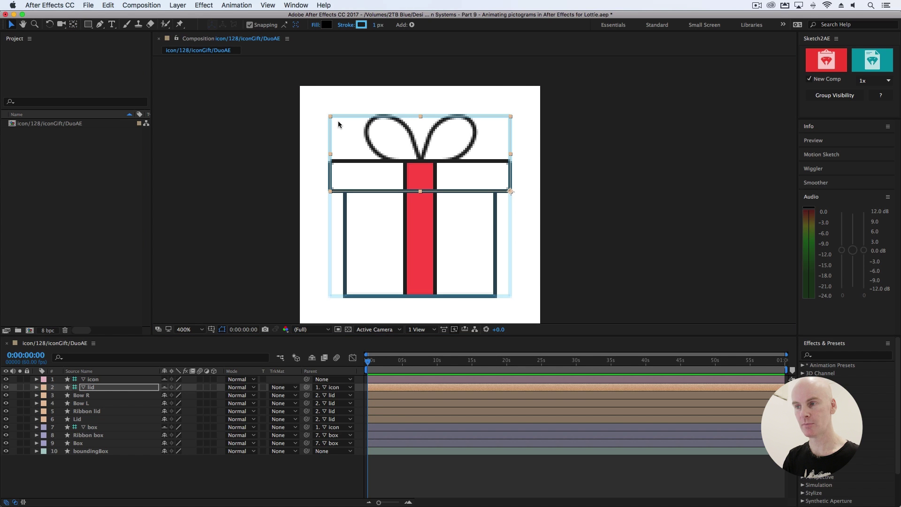
Check the box group layer's bounds and expand the Bow R layer's contents down to its Stroke 1 properties
click(94, 427)
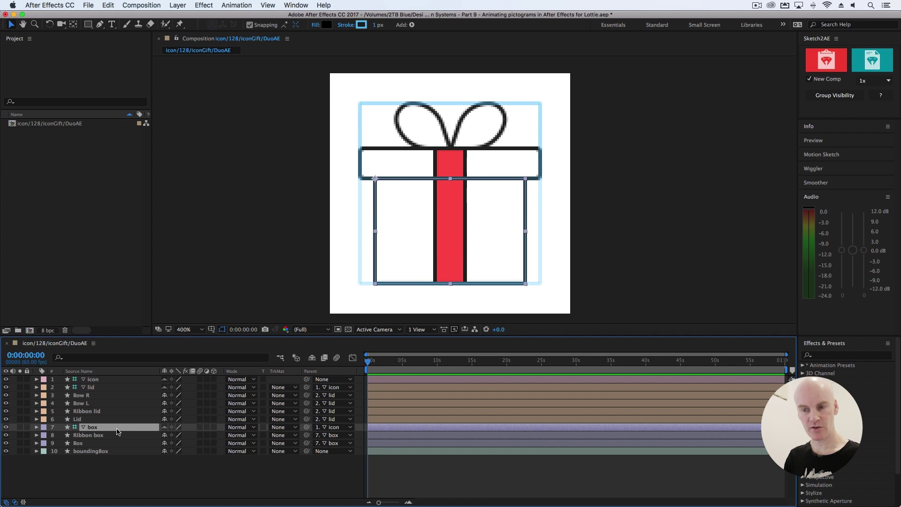
click(94, 395)
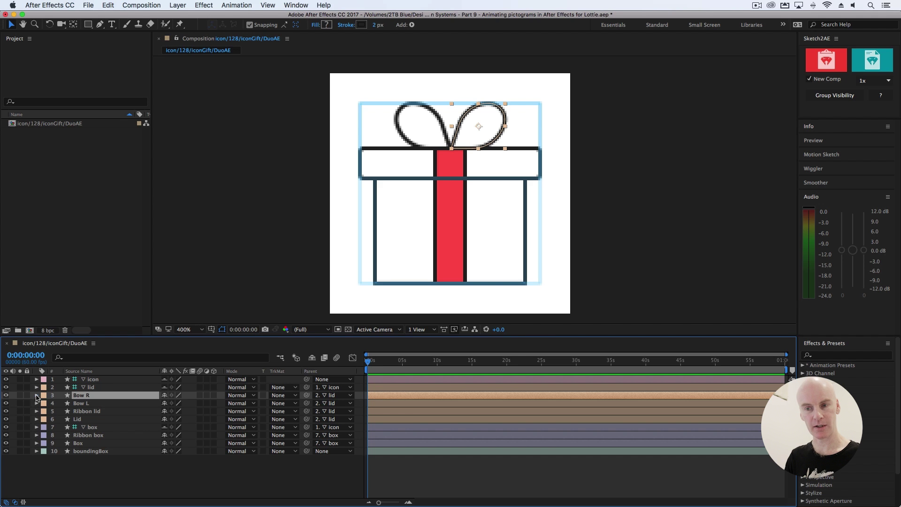
click(36, 396)
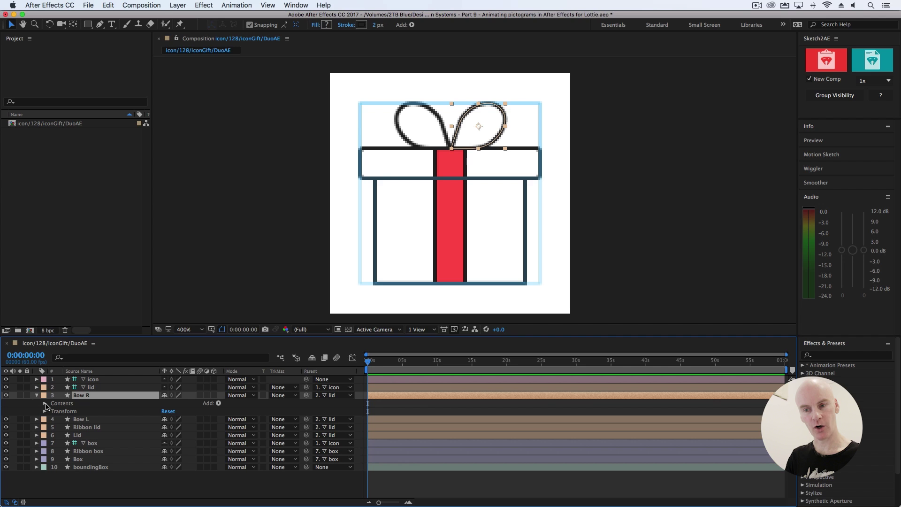
click(46, 404)
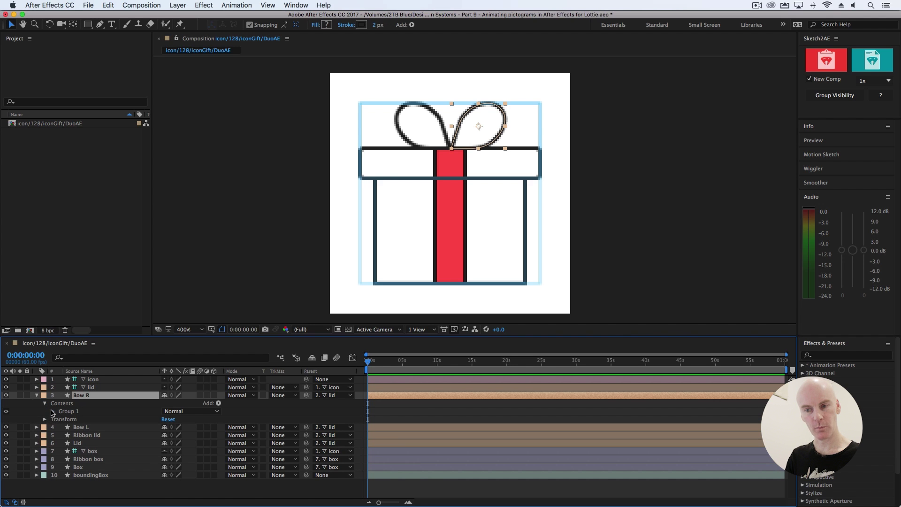
click(52, 412)
click(77, 427)
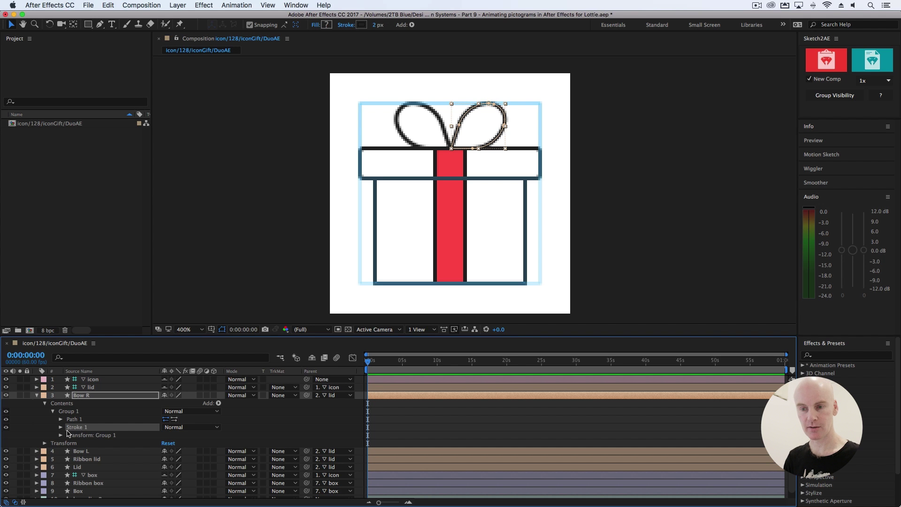
click(61, 427)
scroll(110, 431, down, 2)
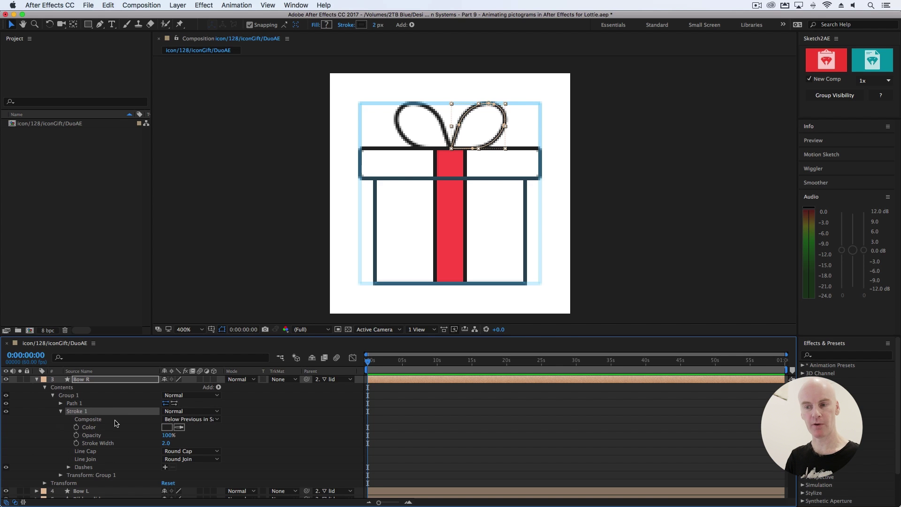
Try a stroke width of 12 on the Bow R layer's Stroke 1 and undo it
click(172, 444)
text(12)
key(Return)
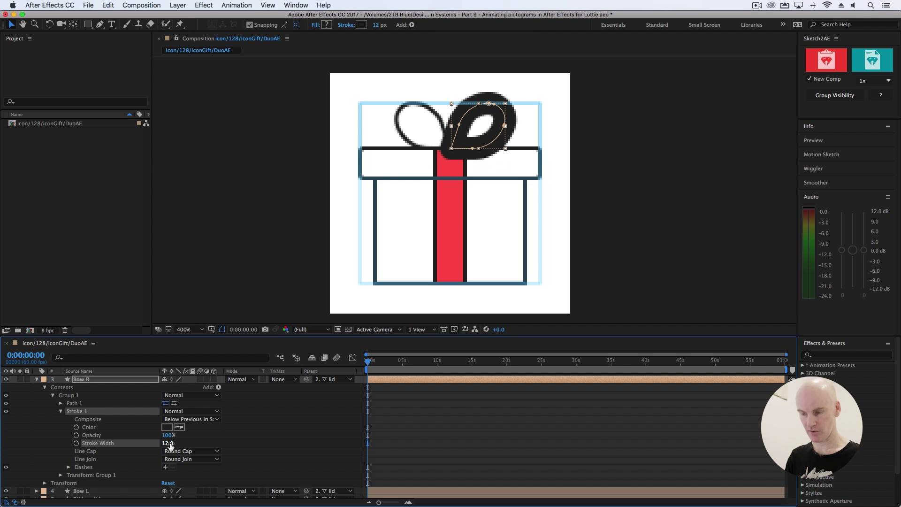
key(super+z)
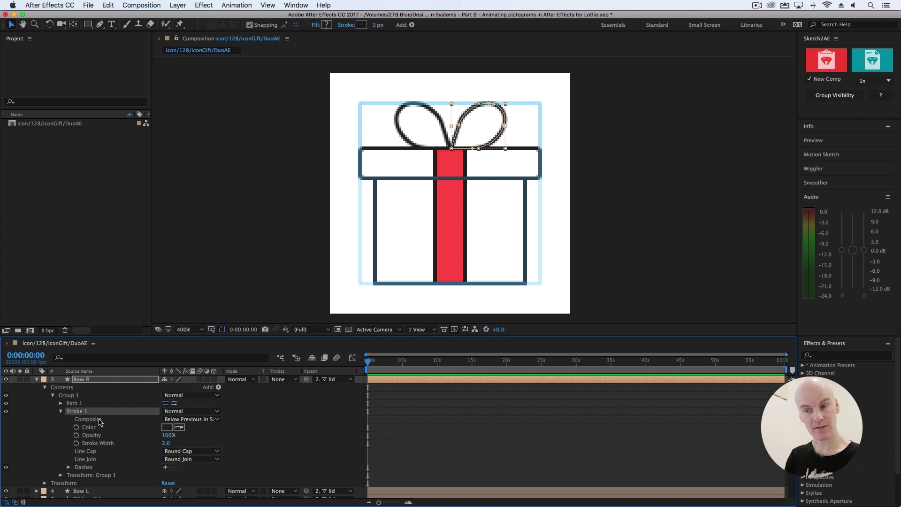
Collapse the Bow R layer's stroke, group and contents back to a single layer row
click(60, 411)
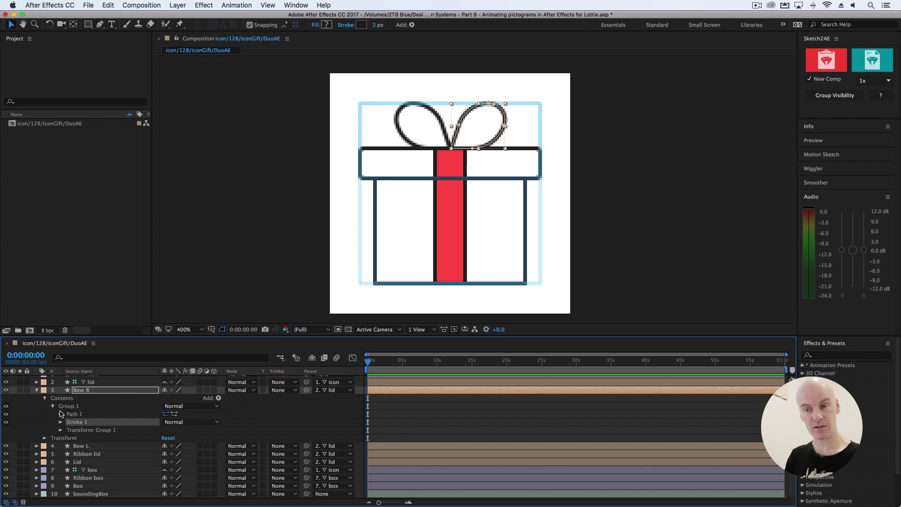
click(53, 407)
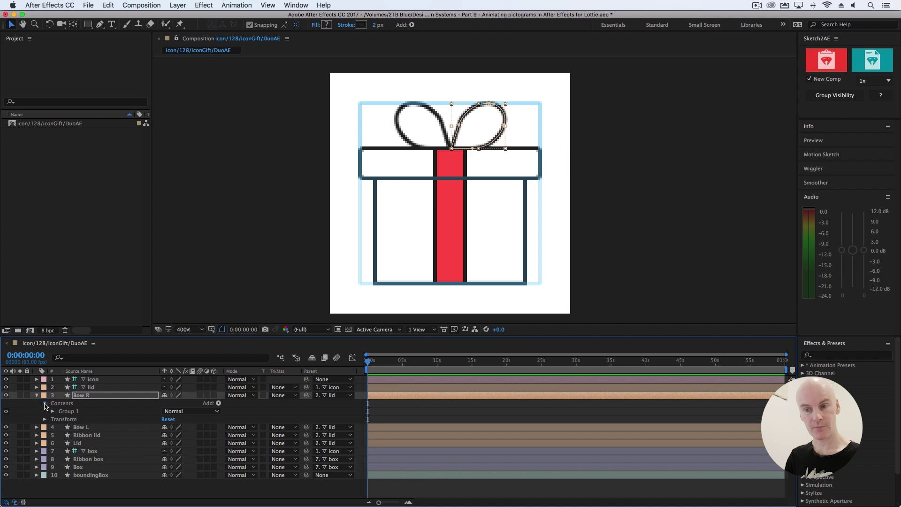
click(44, 403)
click(37, 397)
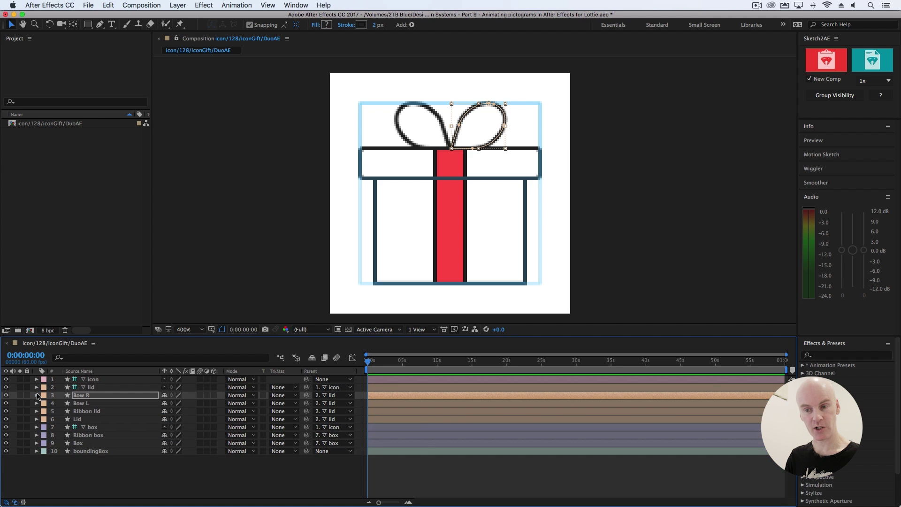
Examine the Box layer's rectangle path and Stroke 1 properties, and collapse the layer
click(37, 443)
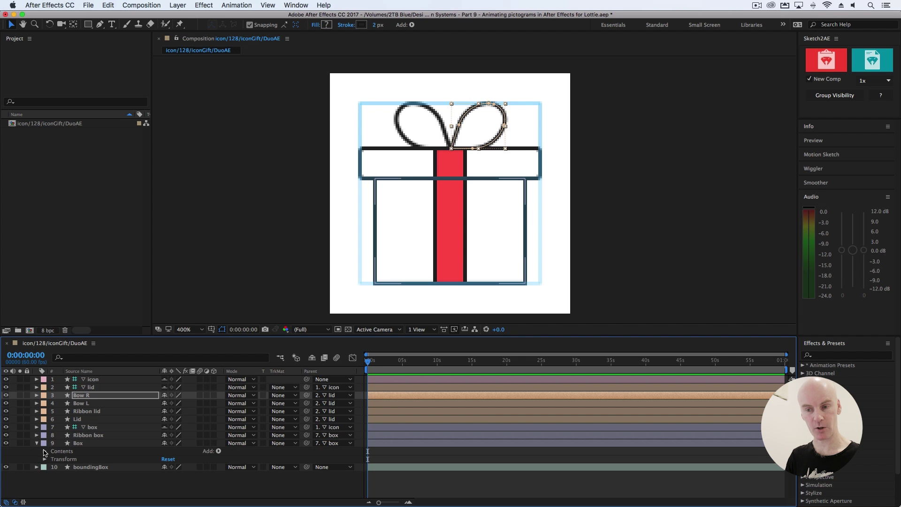
click(45, 451)
click(52, 459)
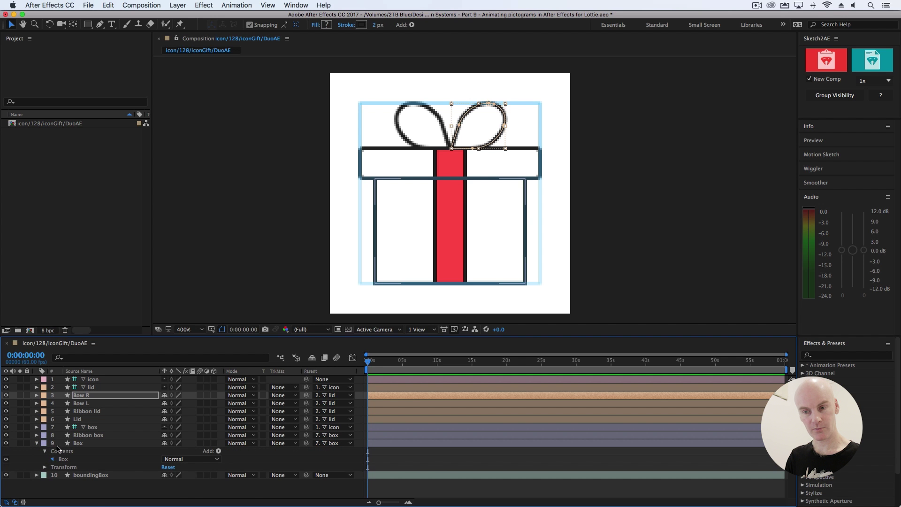
click(87, 462)
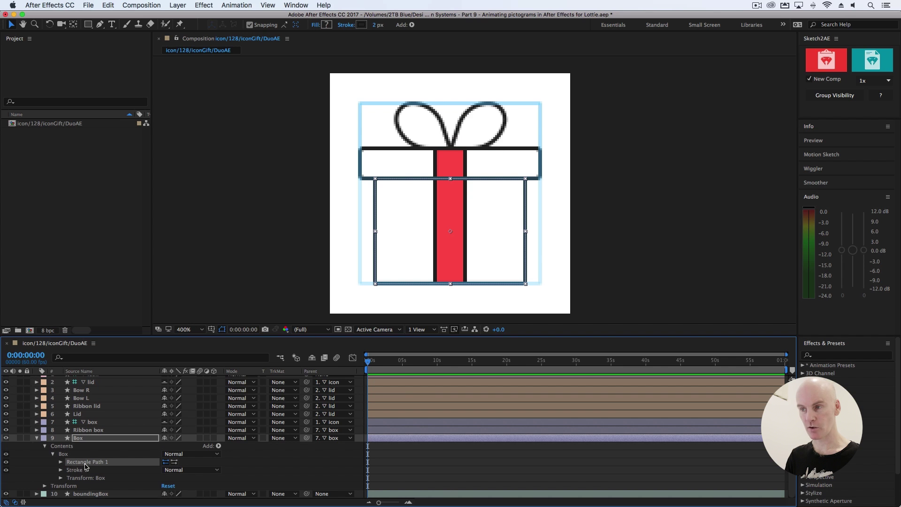
click(80, 470)
click(61, 470)
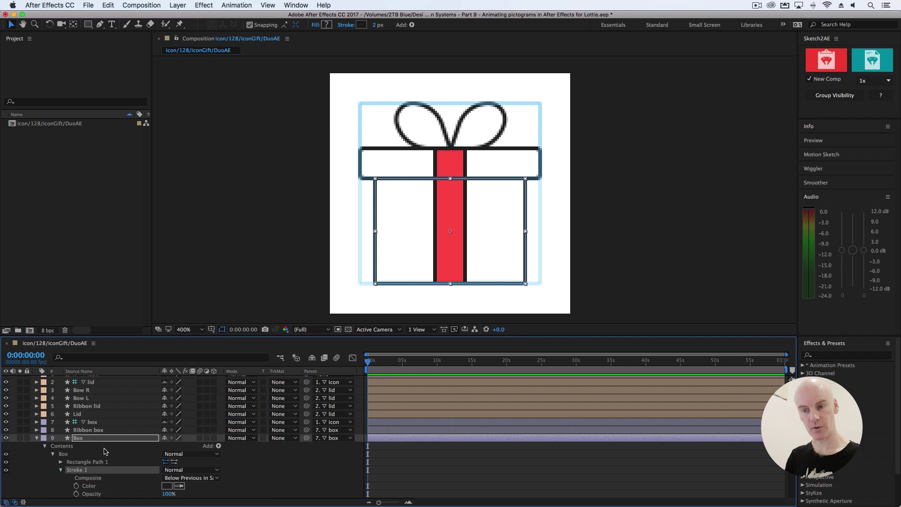
scroll(112, 425, down, 3)
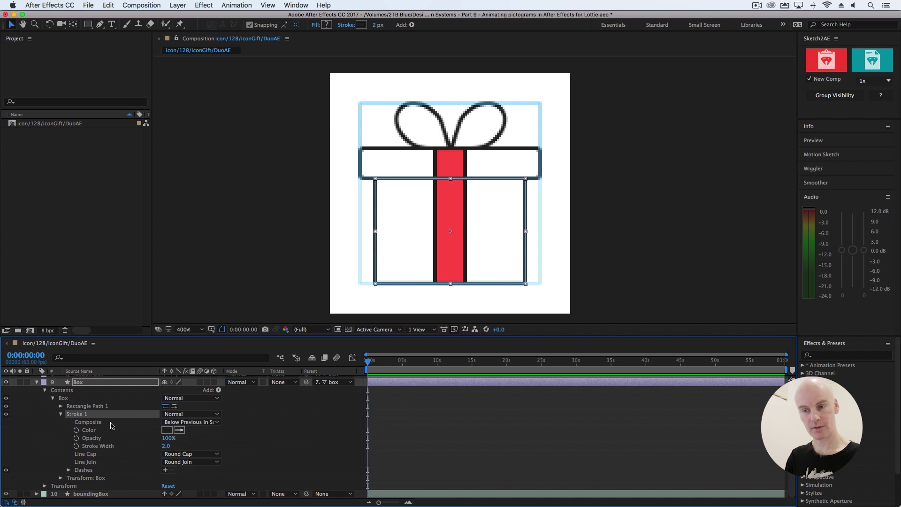
click(53, 398)
click(37, 443)
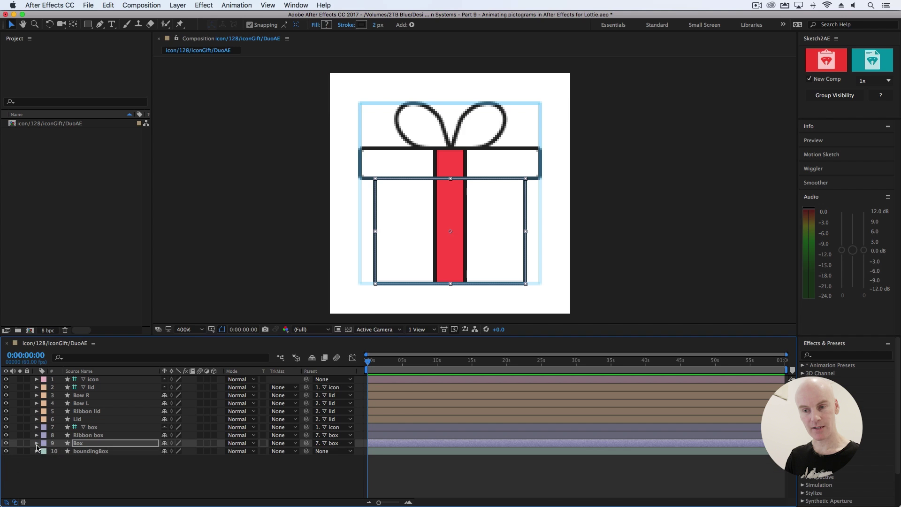
Expand the Ribbon box layer's shape group to show its path, stroke and fill
click(79, 435)
click(36, 436)
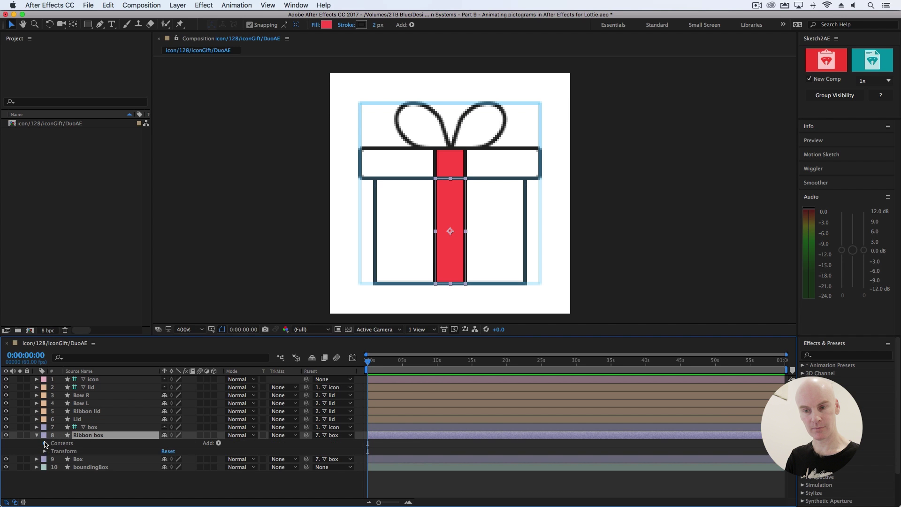
click(45, 443)
click(53, 451)
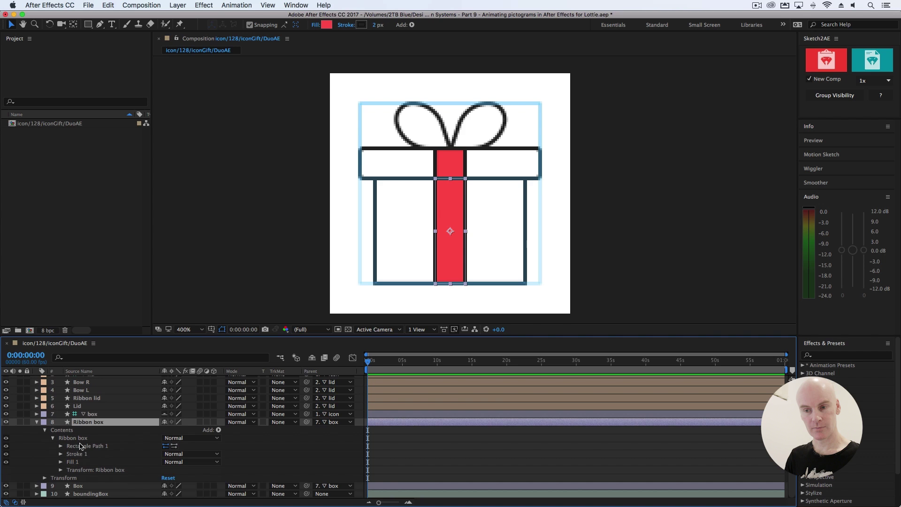
Examine the Ribbon box layer's Stroke 1 and Fill 1 properties, and collapse the layer back to a single row
click(77, 454)
click(74, 462)
click(60, 462)
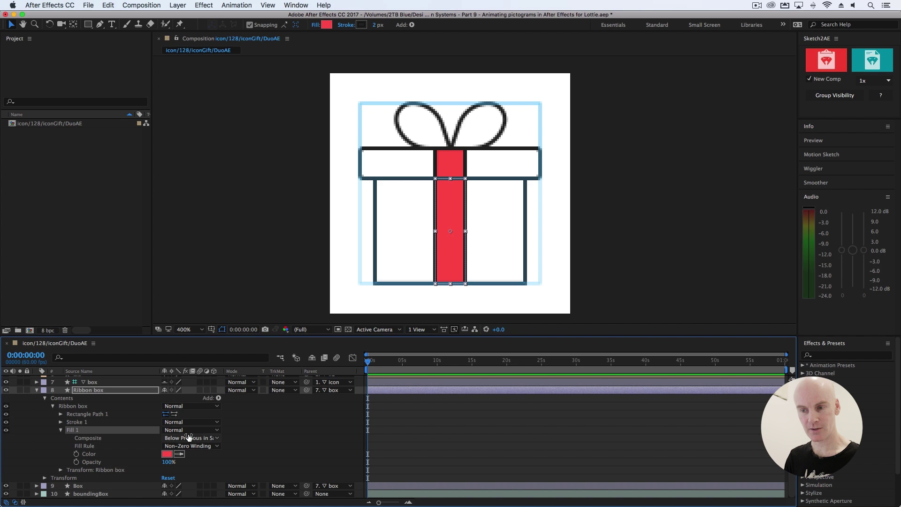
click(44, 397)
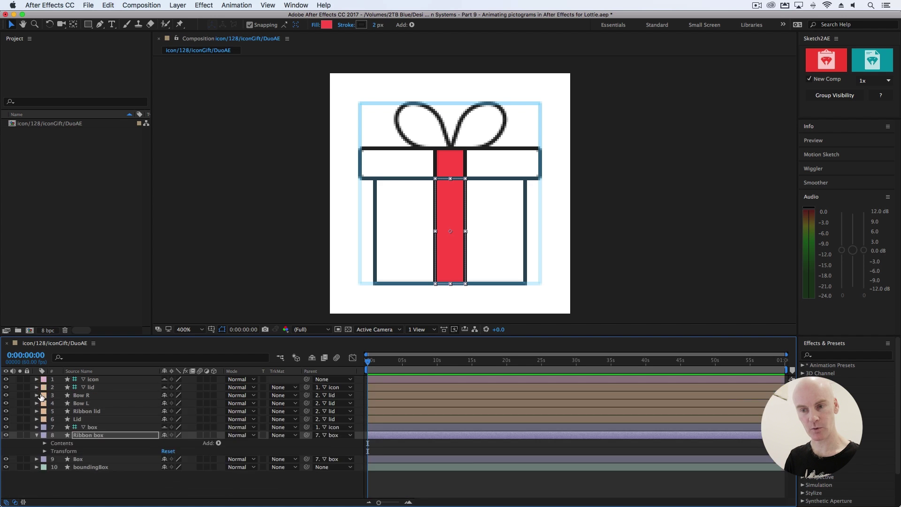
click(37, 436)
Select the icon layer and check the timeline's full length by moving the current time to its end and back to the start
click(93, 380)
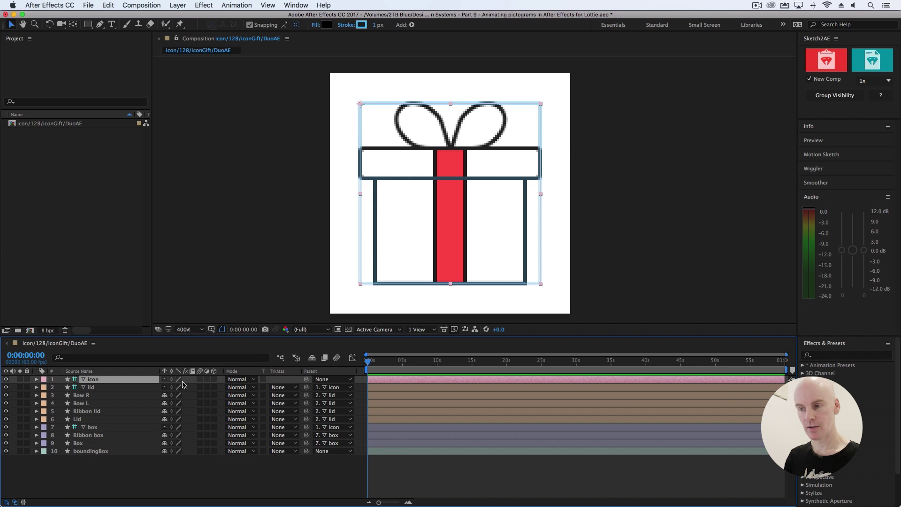
mouse_move(369, 362)
mouse_down()
mouse_move(558, 371)
mouse_move(358, 373)
mouse_up()
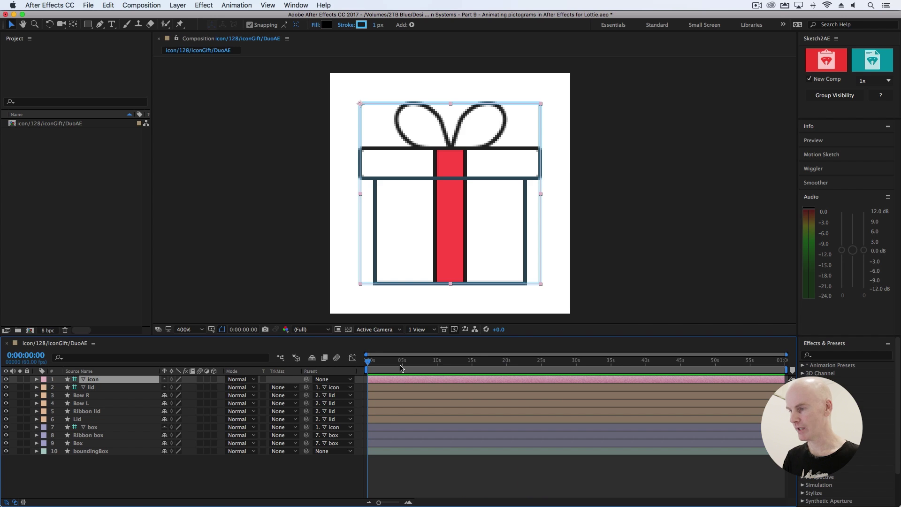
click(783, 365)
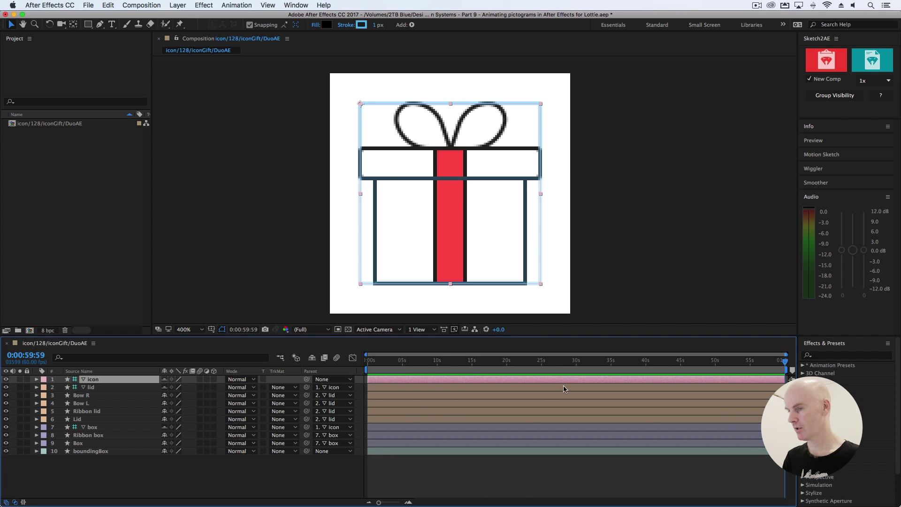
drag(415, 368, 351, 367)
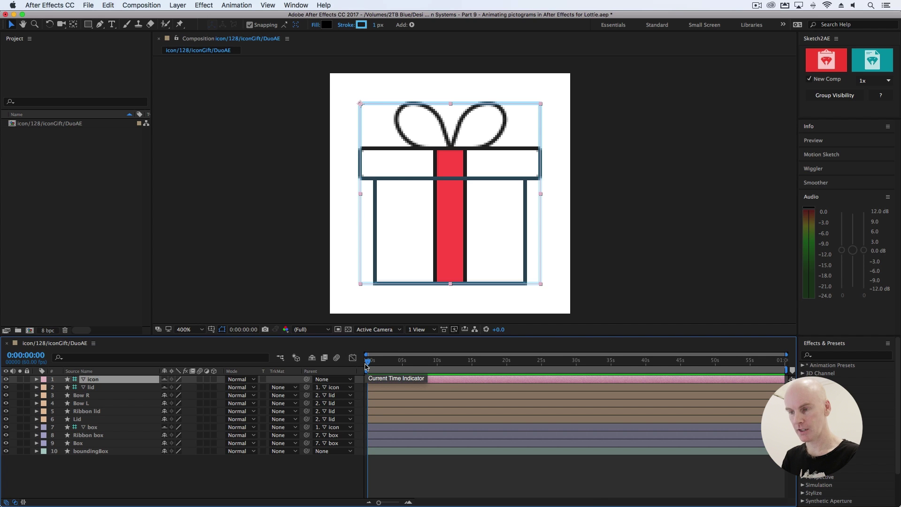
End the work area at 0:00:04:00 and trim the composition to it
key(=)
key(=)
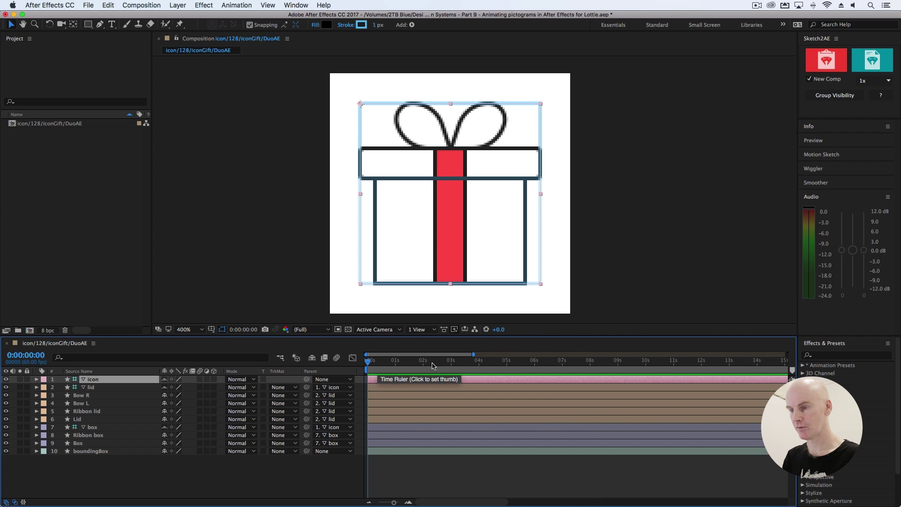
click(479, 367)
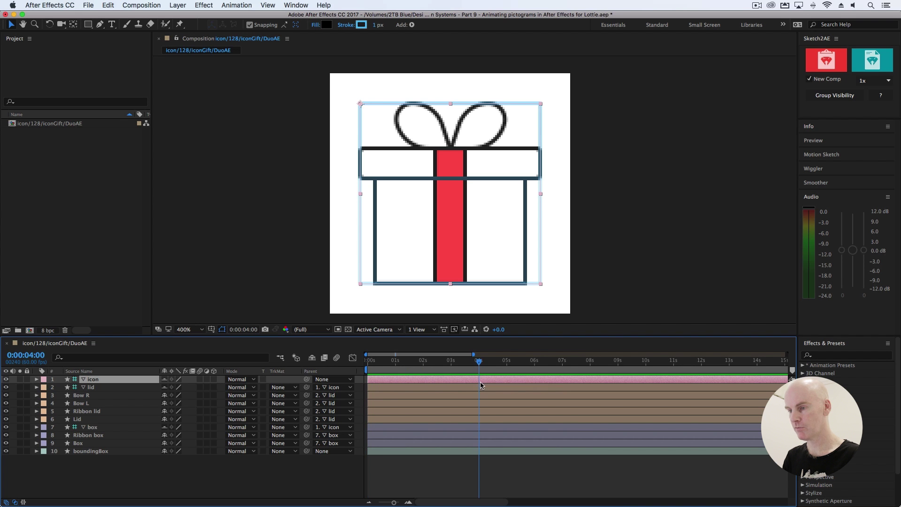
key(=)
key(=)
key(Page_Down)
key(Page_Up)
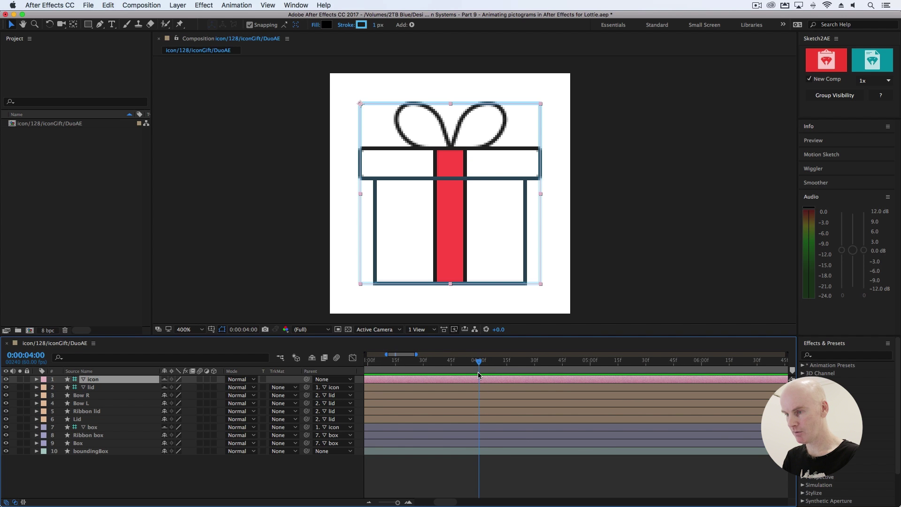
key(minus)
key(minus)
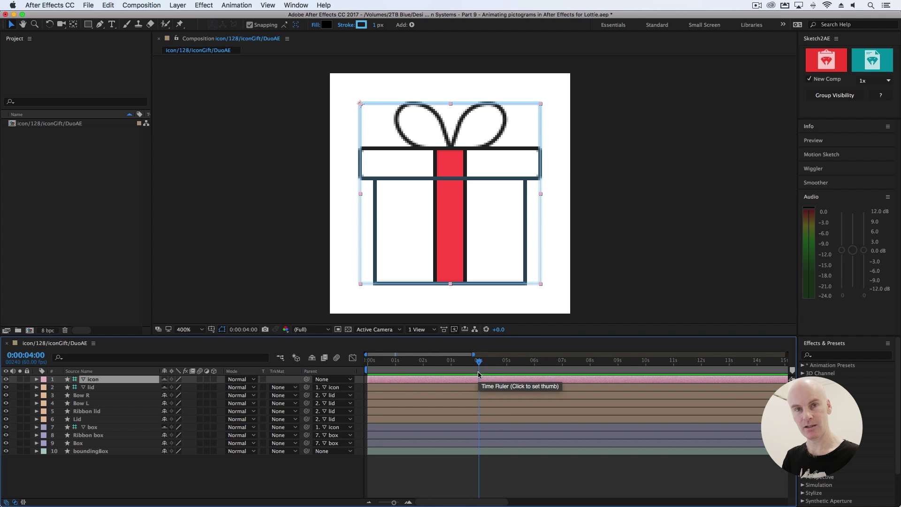
key(n)
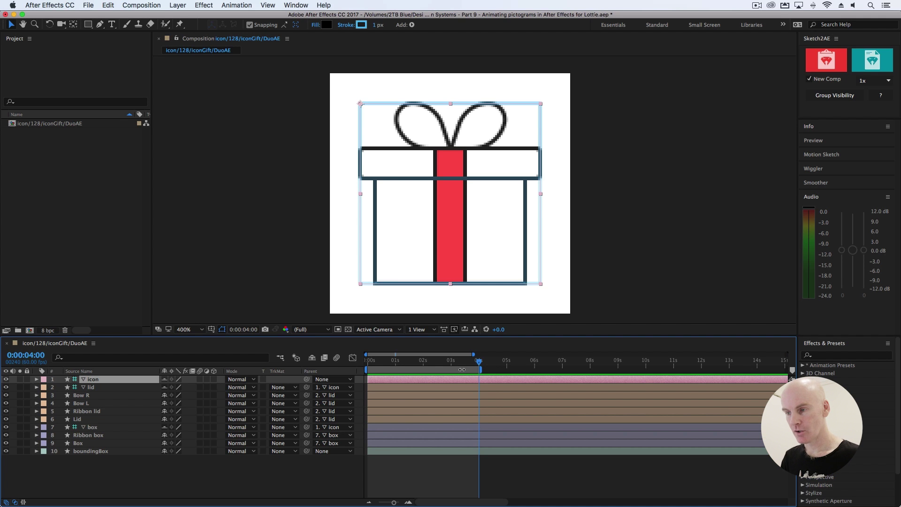
right_click(461, 369)
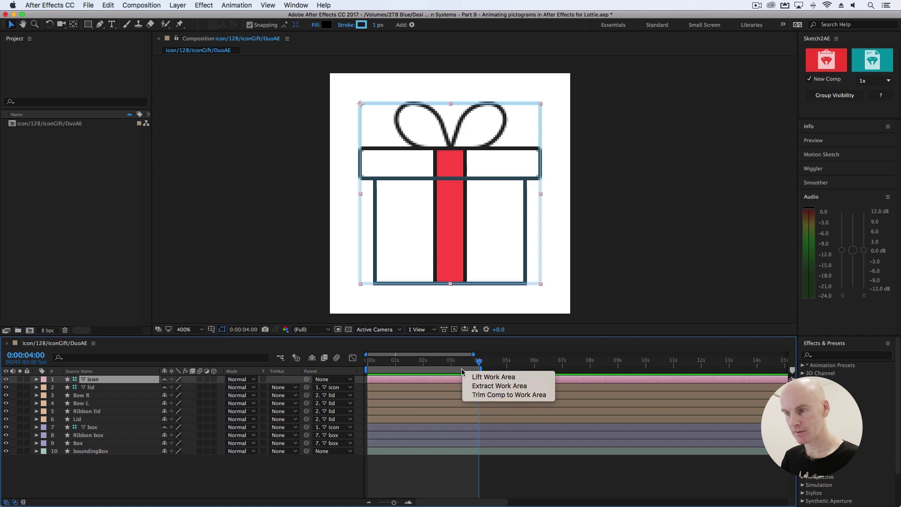
click(491, 395)
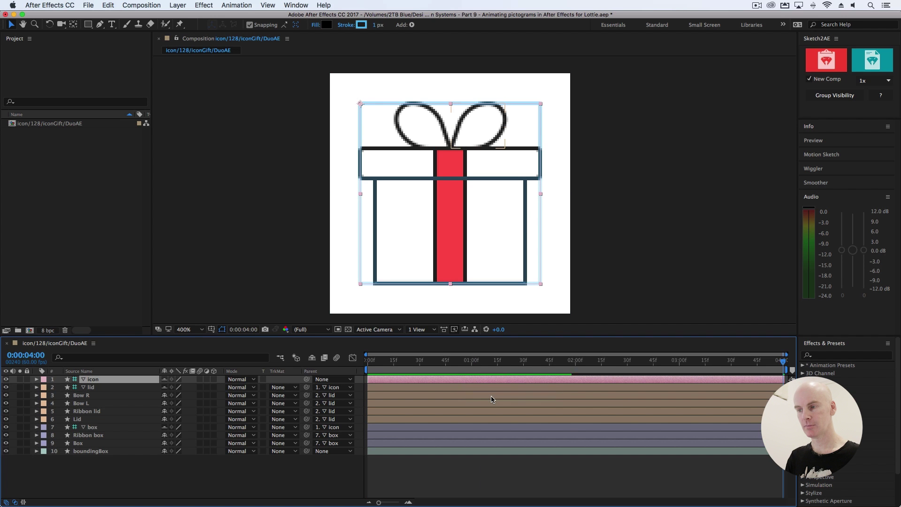
Review the composition's size, frame rate, duration and background colour in its Composition Settings
click(480, 360)
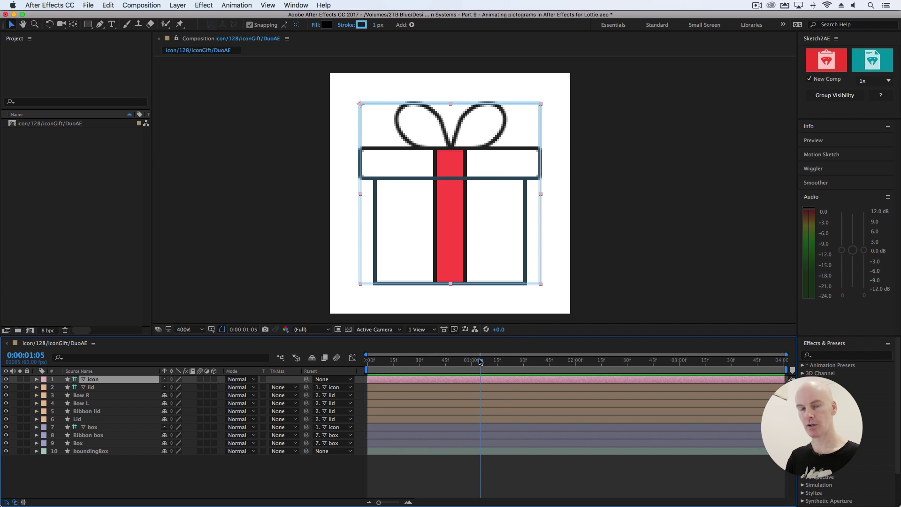
key(super+0)
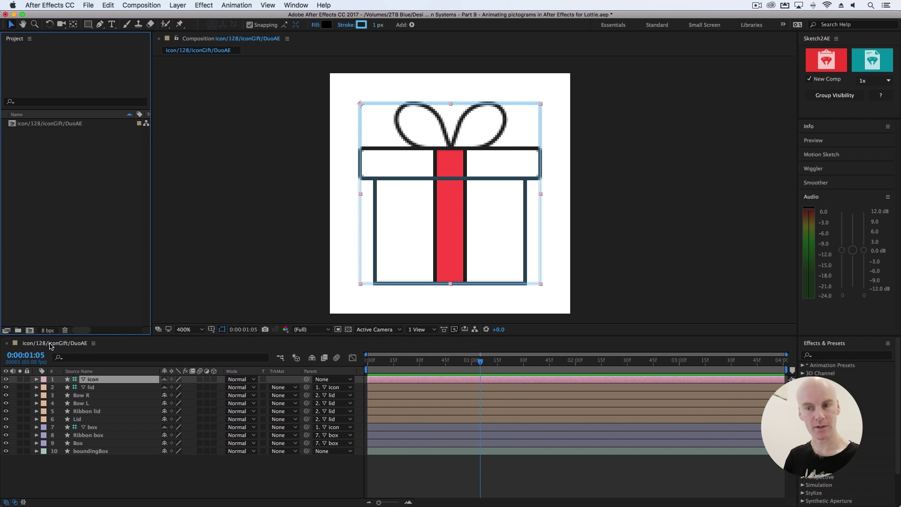
right_click(50, 346)
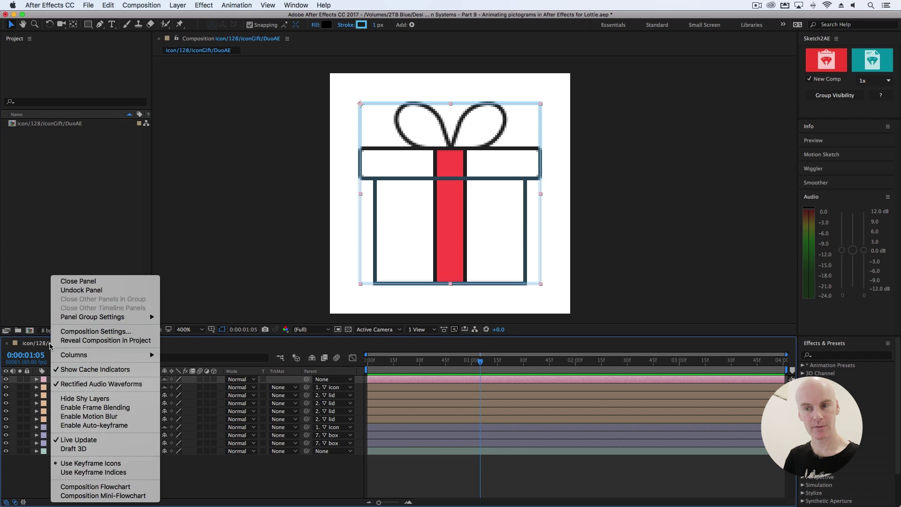
click(86, 332)
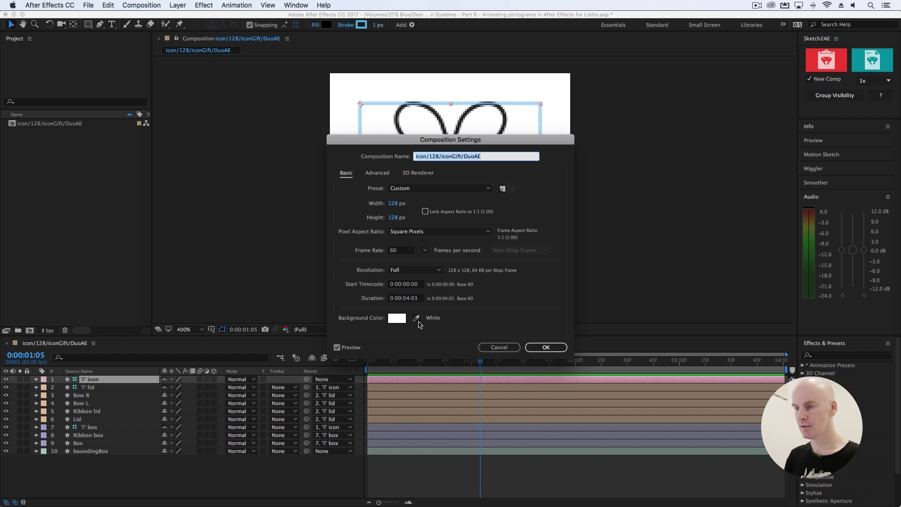
click(546, 348)
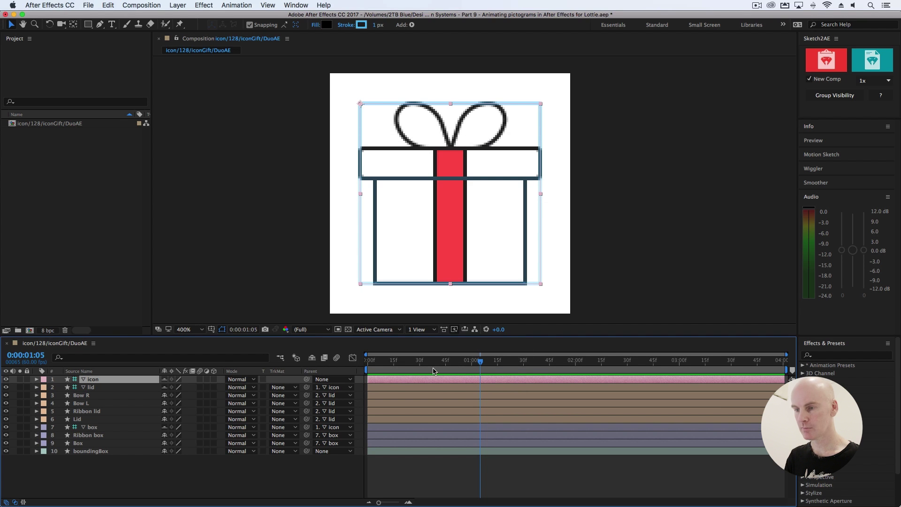
Expand the icon layer's transform properties and set a Position keyframe at 0:00:00:00
drag(428, 361, 380, 370)
key(Home)
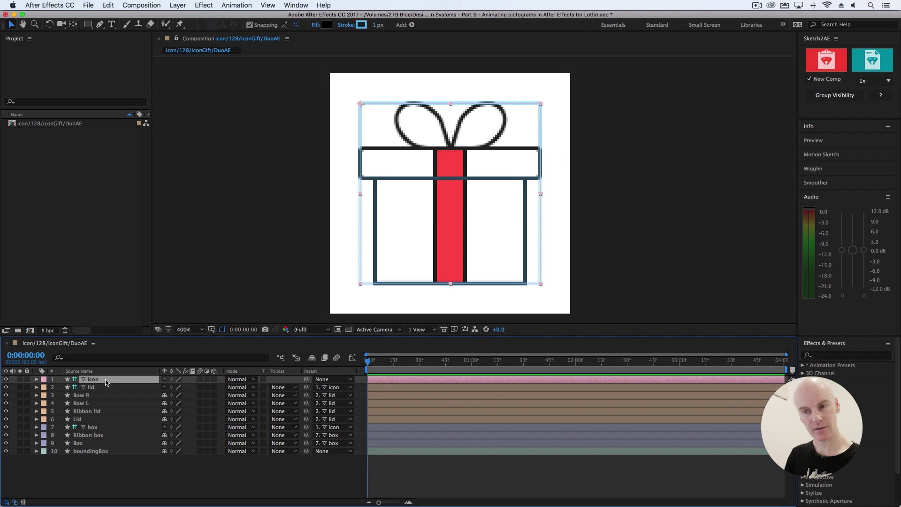
click(36, 380)
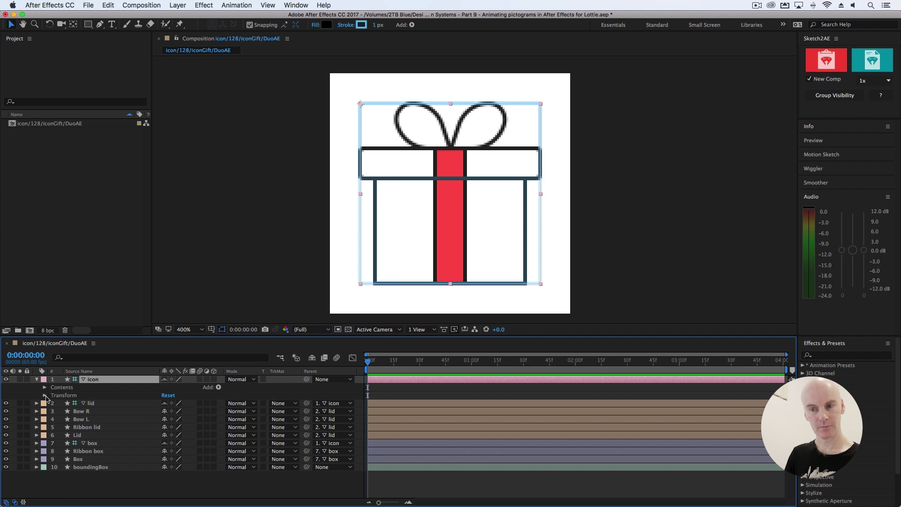
click(44, 395)
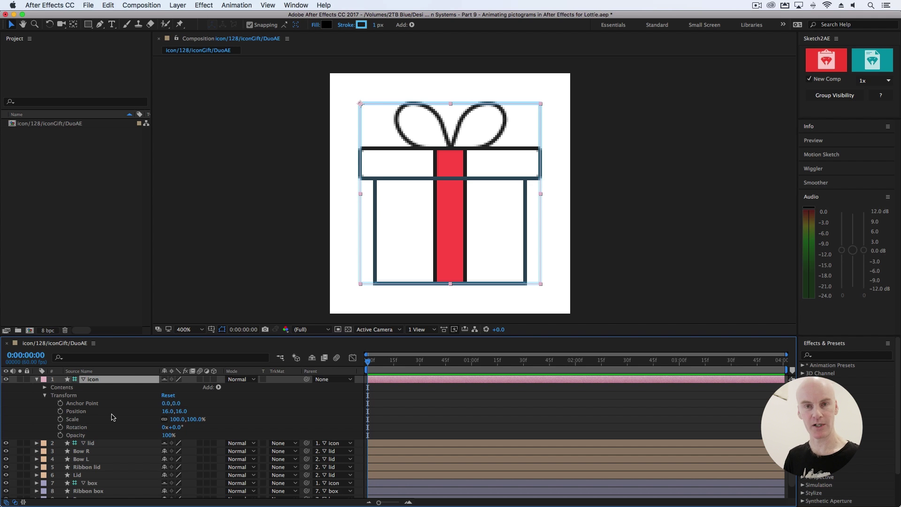
click(60, 412)
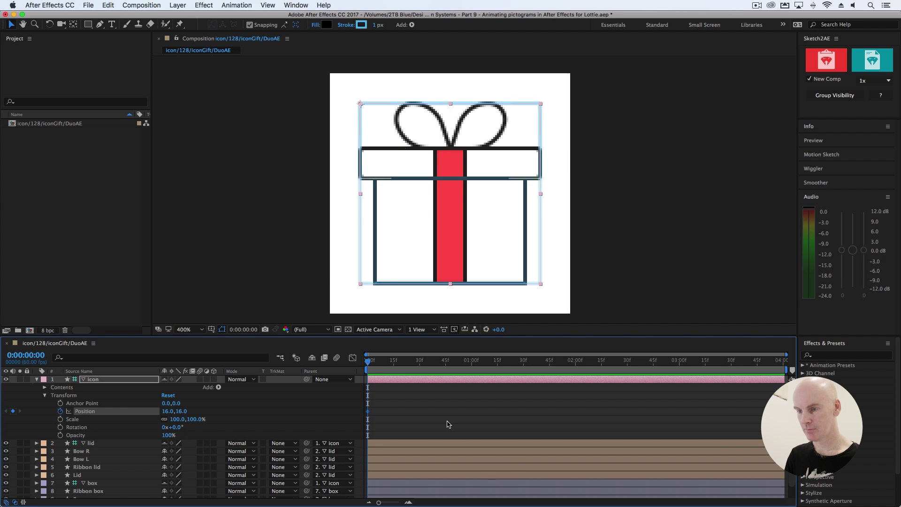
Examine the icon layer's first Position keyframe up close at frame level in the timeline
click(371, 416)
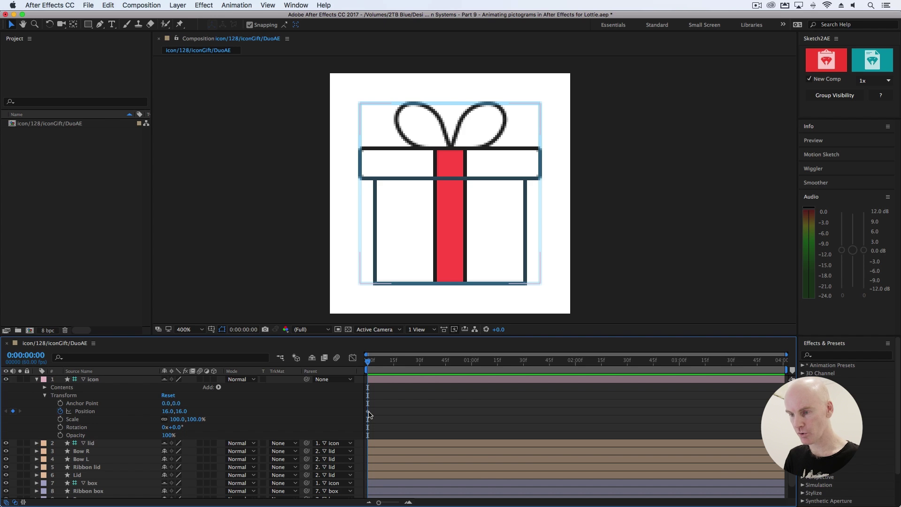
click(368, 412)
key(equal)
key(equal)
key(equal)
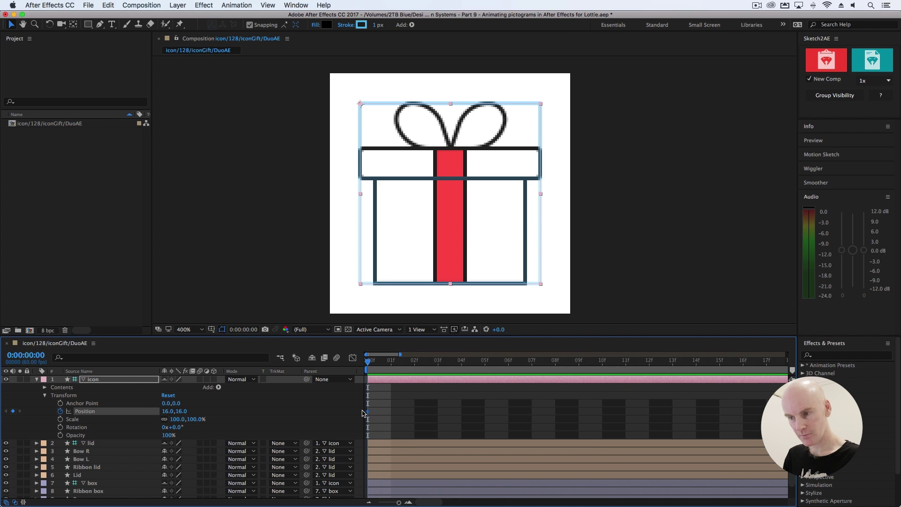
mouse_move(368, 415)
key(minus)
key(minus)
key(minus)
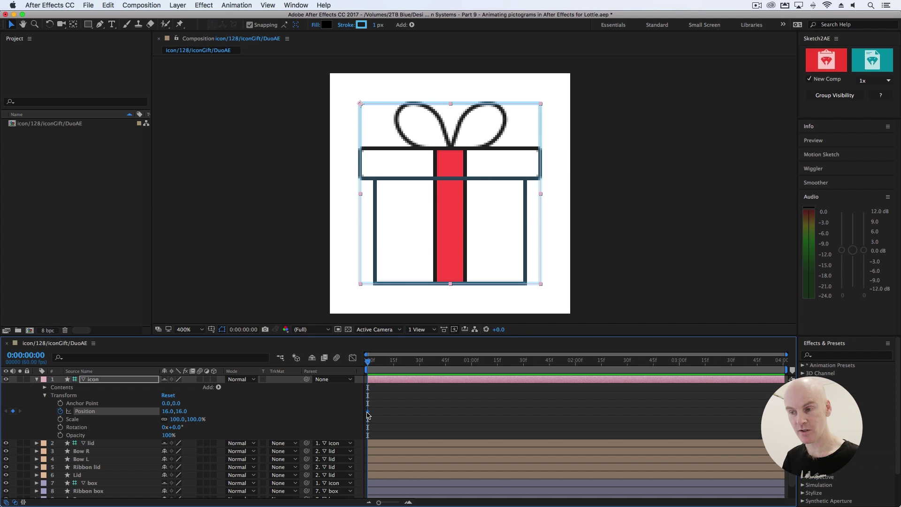
At 0:00:00:30, raise the icon layer to Position 16.0, 6.0 so a second keyframe is recorded
drag(369, 362, 419, 378)
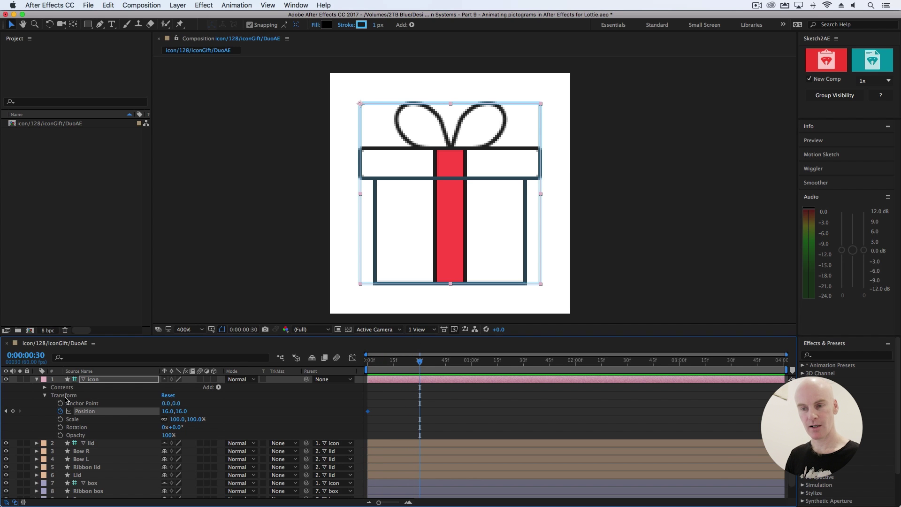
click(95, 383)
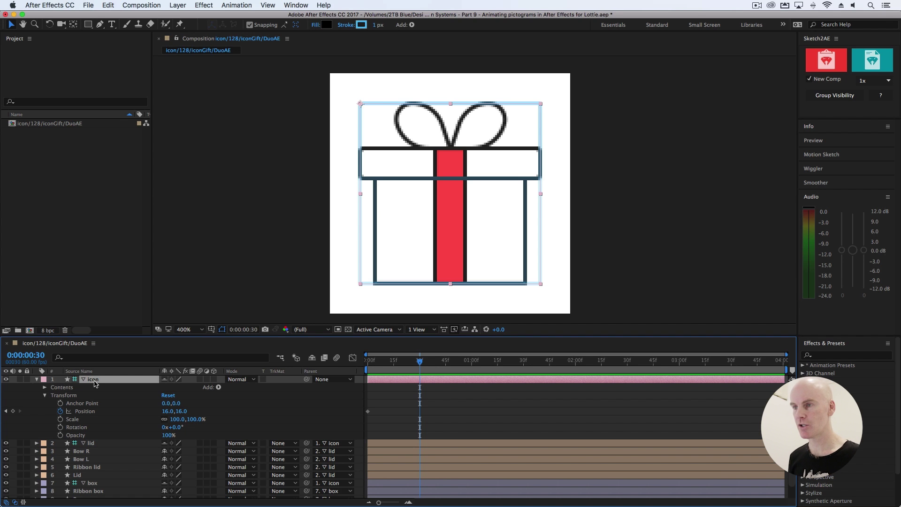
key(shift+Up)
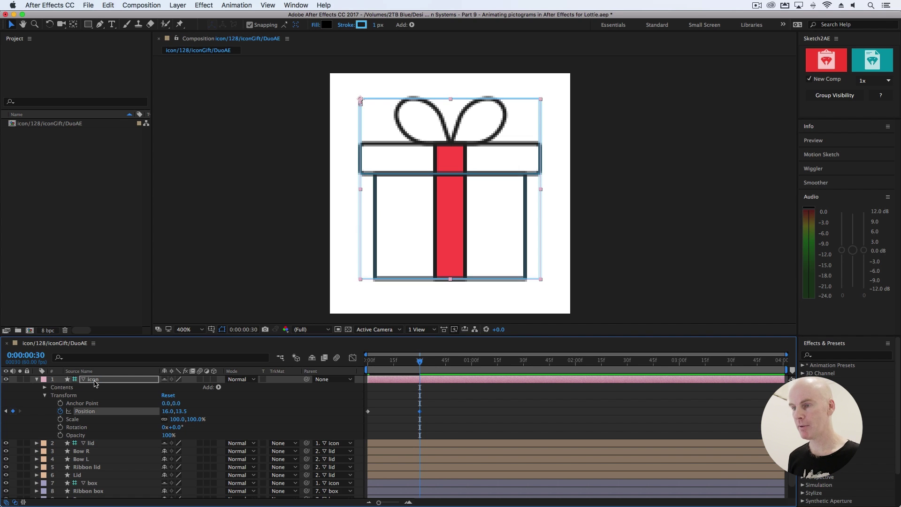
key(shift+Up)
key(shift+Up)
key(shift+Up)
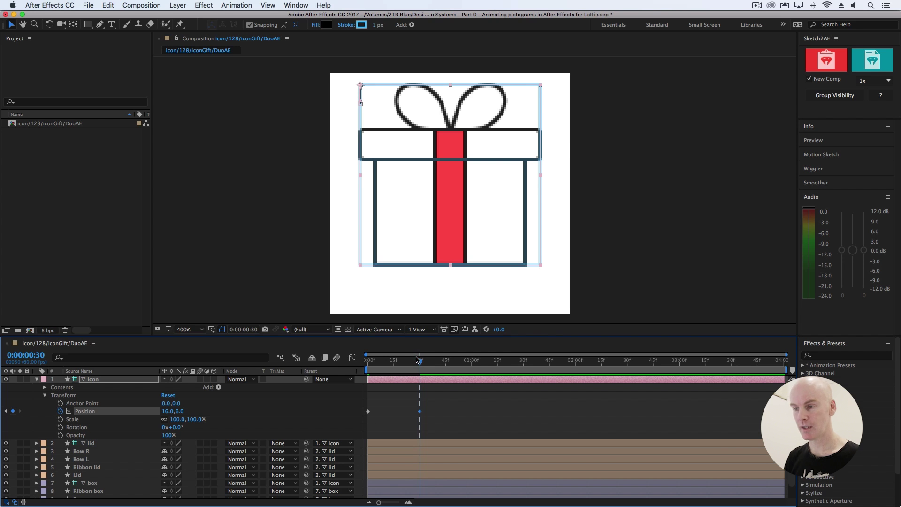
Copy the icon layer's first Position keyframe (16.0, 16.0) to 0:00:01:00 and preview the animation from the start
drag(419, 361, 472, 381)
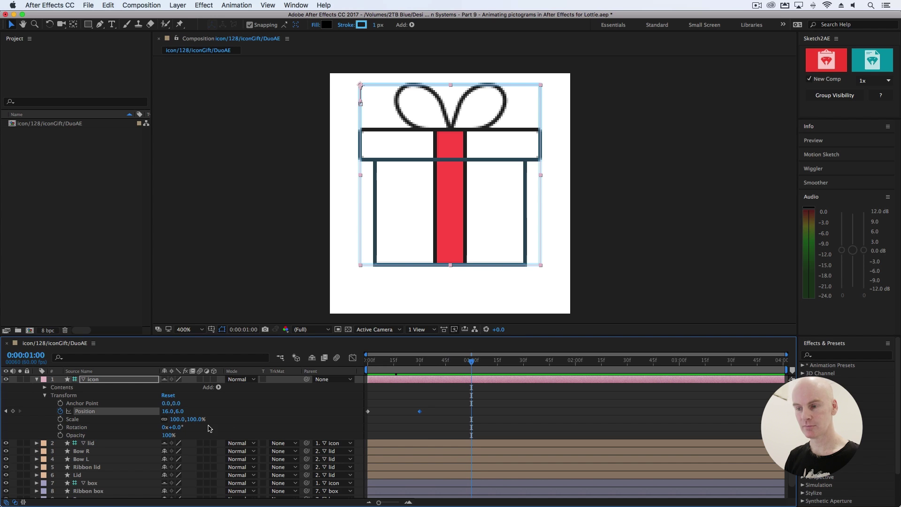
click(381, 426)
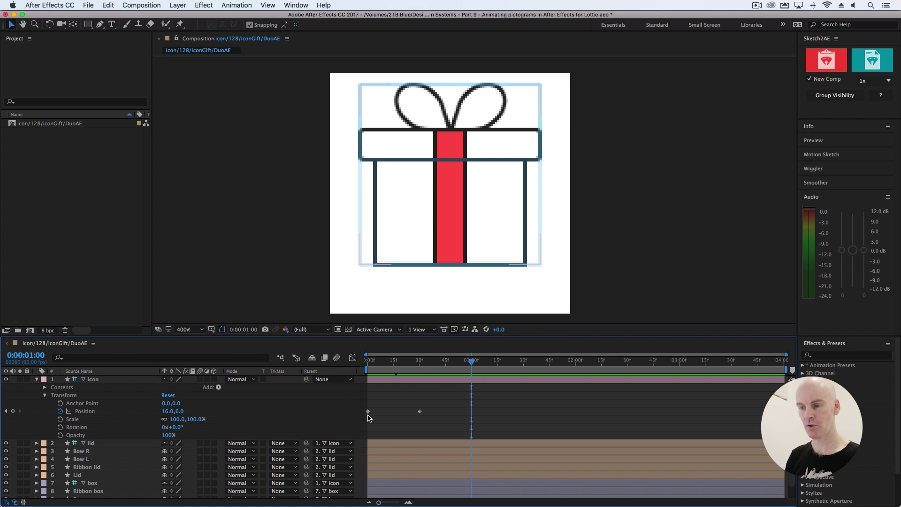
click(368, 412)
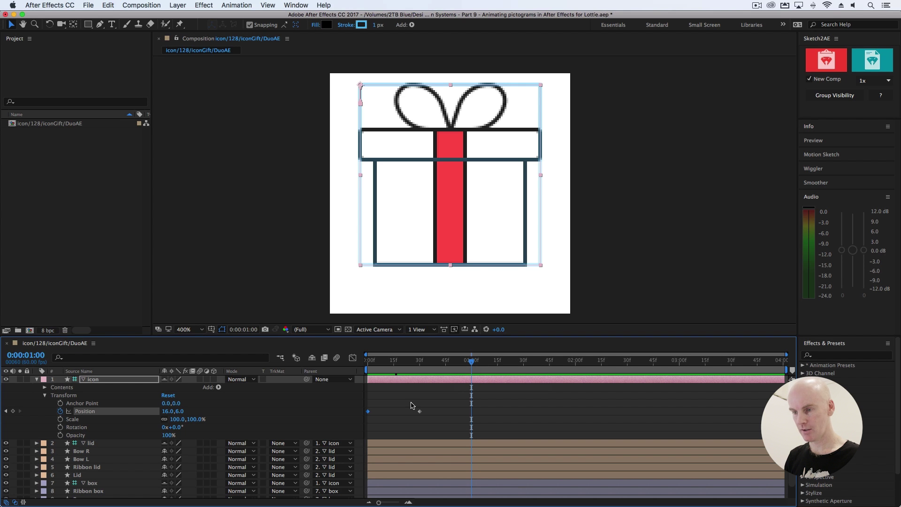
key(shift+Down)
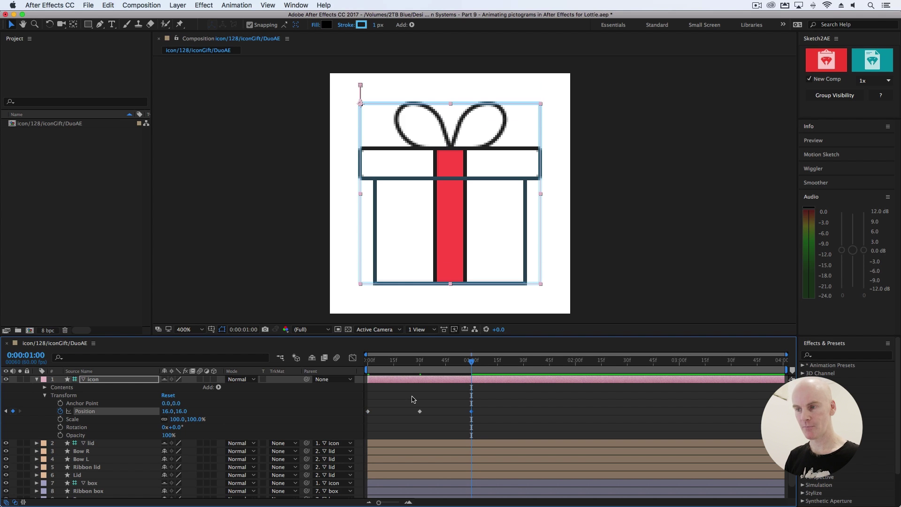
drag(423, 366, 367, 376)
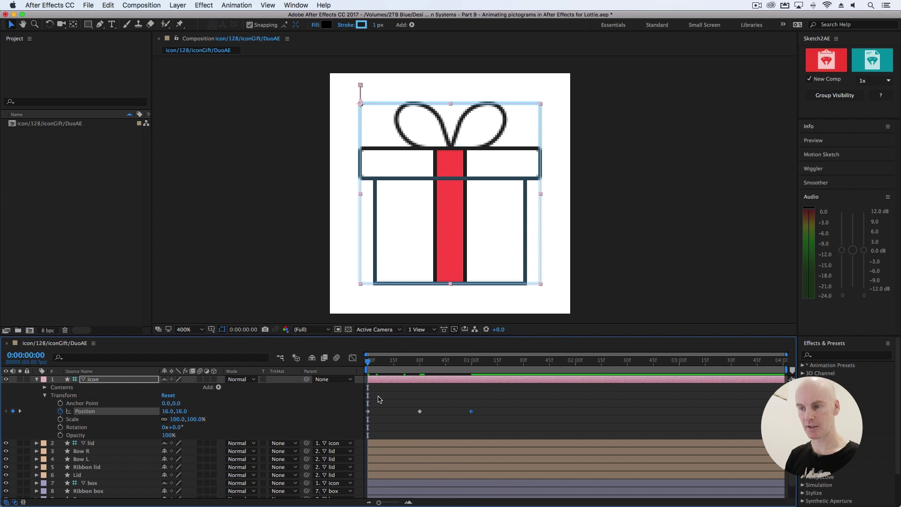
key(space)
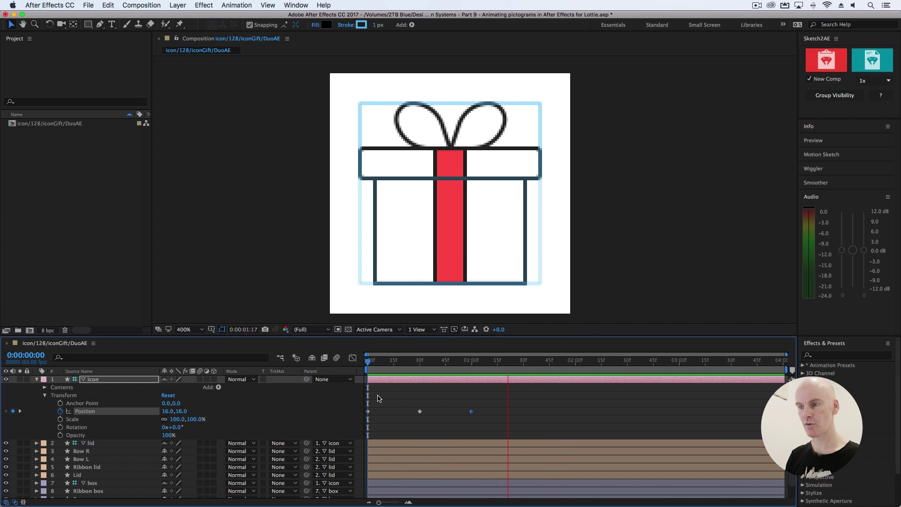
Stop the preview, return to the start, and apply Easy Ease to the icon layer's Position keyframe at 0:00:00:30
key(space)
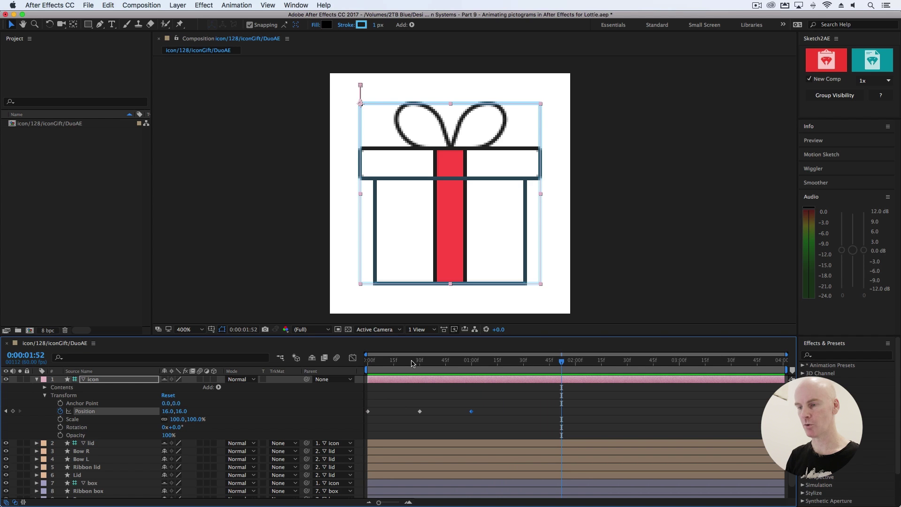
drag(413, 364, 373, 382)
click(420, 412)
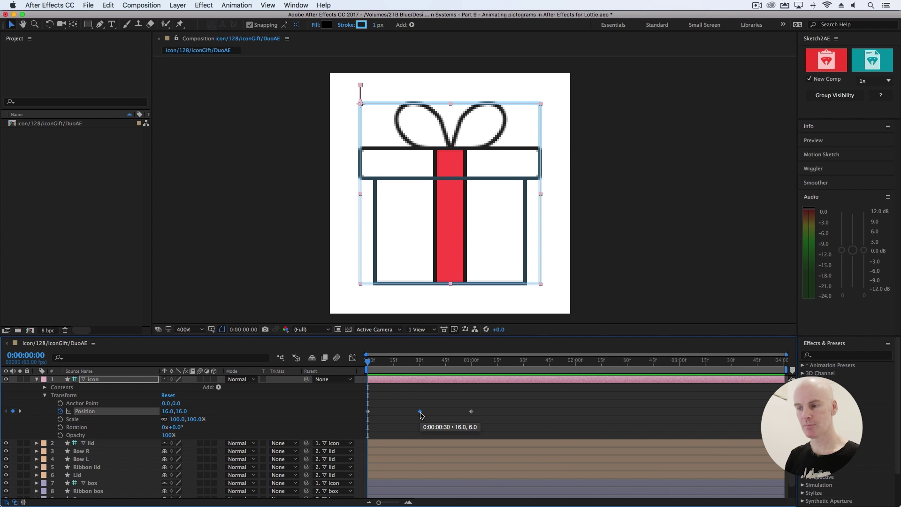
right_click(421, 413)
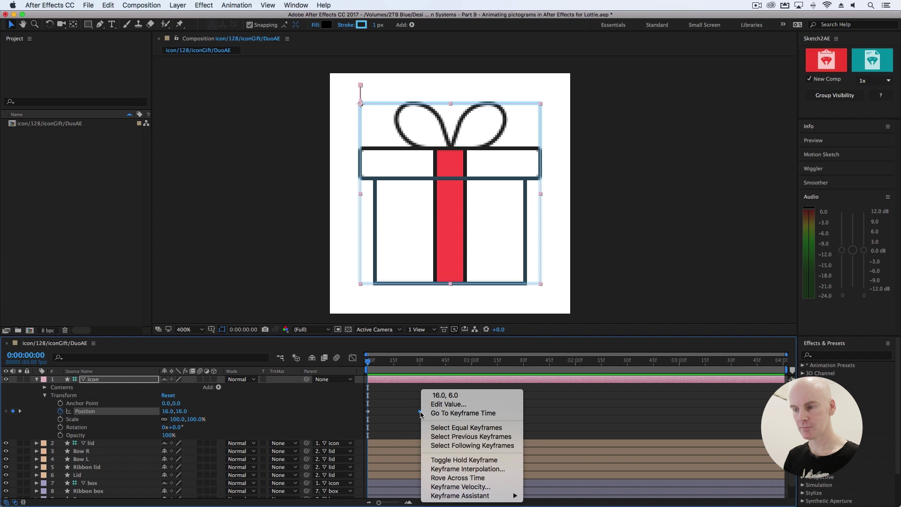
mouse_move(457, 496)
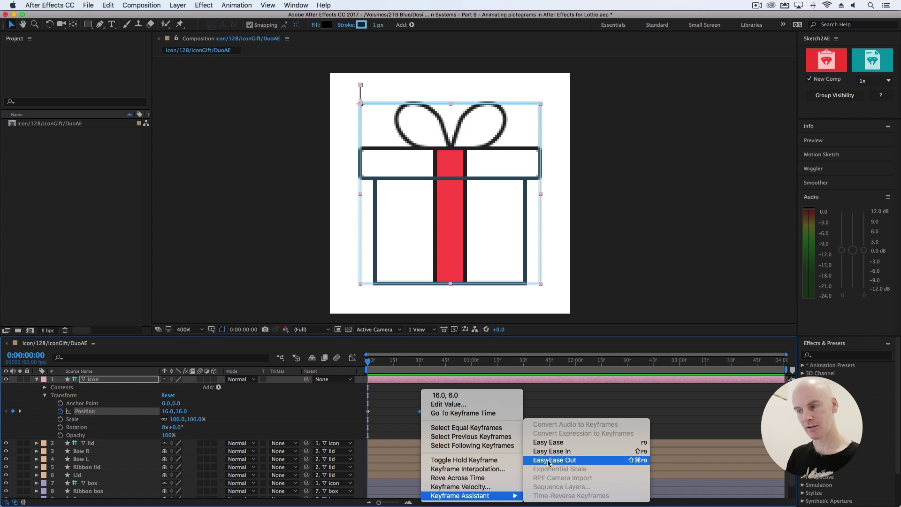
click(577, 446)
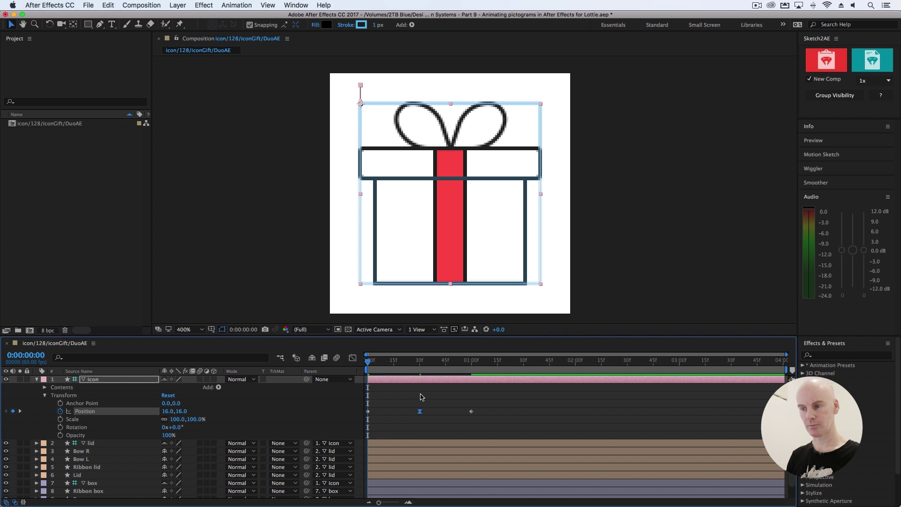
Set the incoming and outgoing velocity influence of the icon's Position keyframe at 0:00:00:30 to 80%
mouse_move(421, 412)
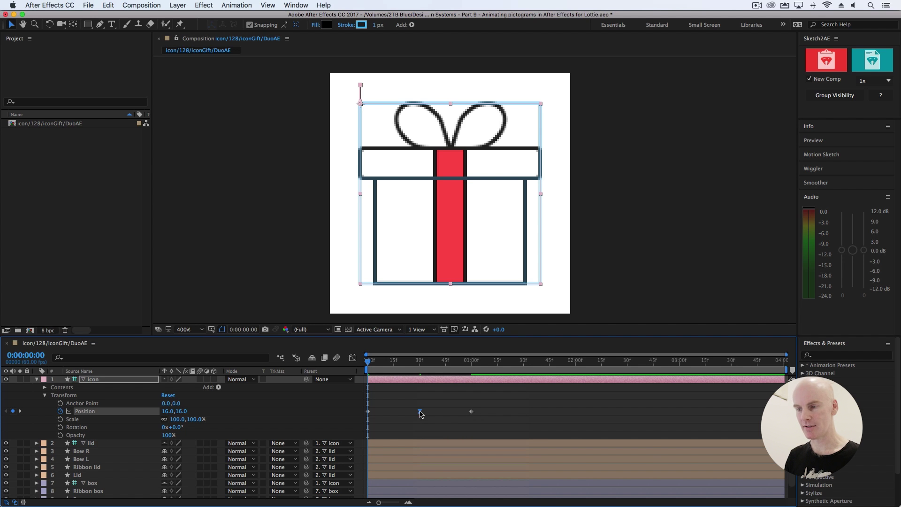
right_click(421, 412)
mouse_move(462, 497)
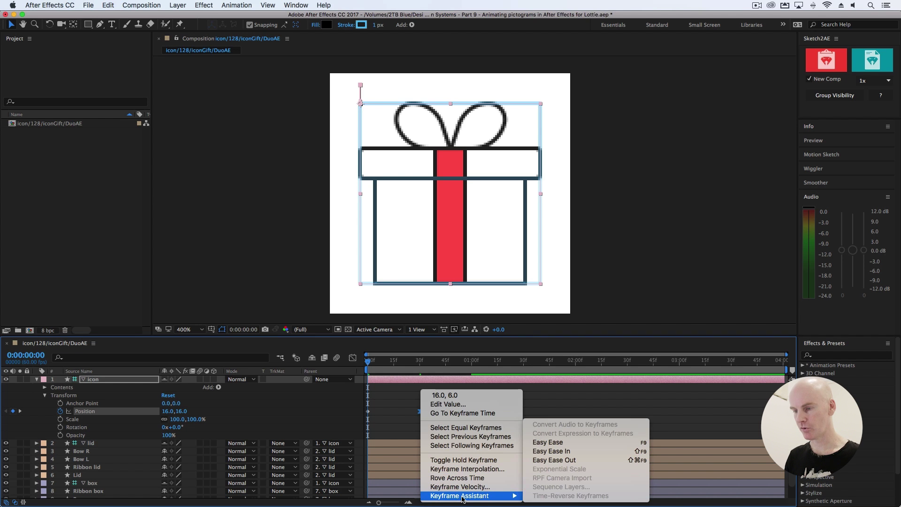
click(462, 487)
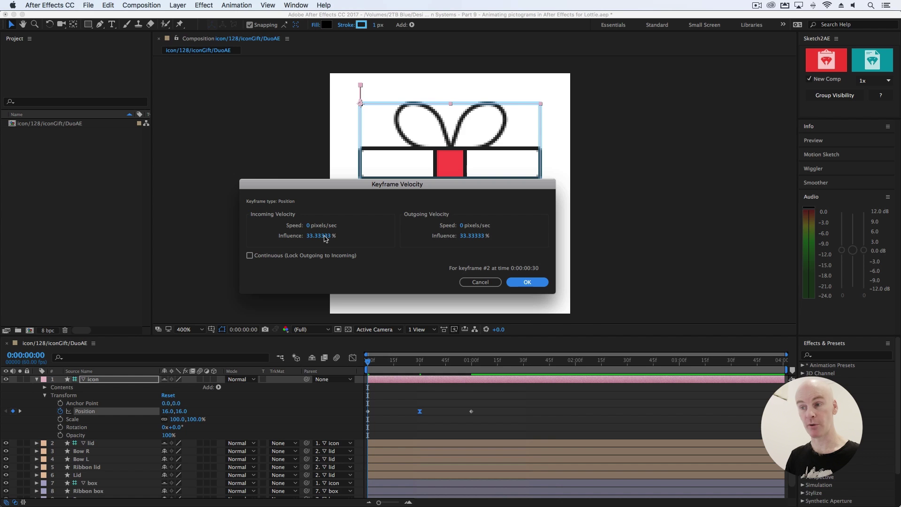
click(325, 236)
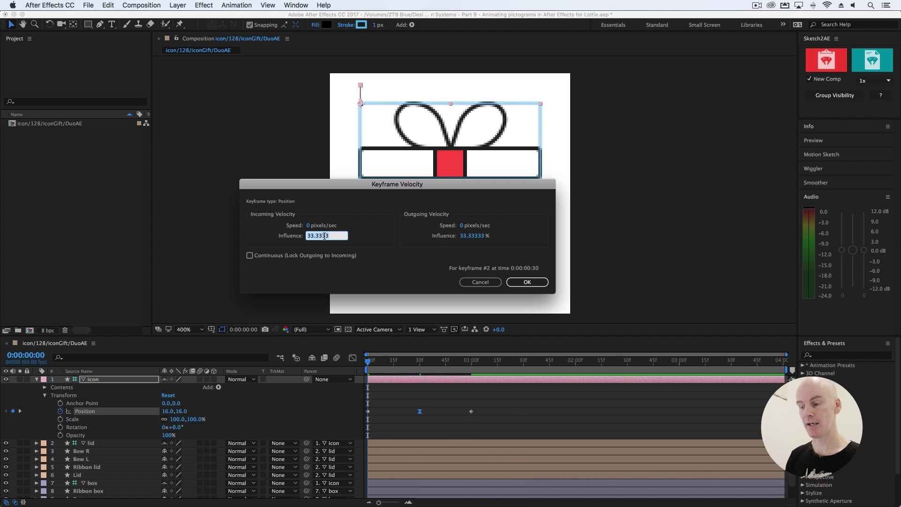
text(8)
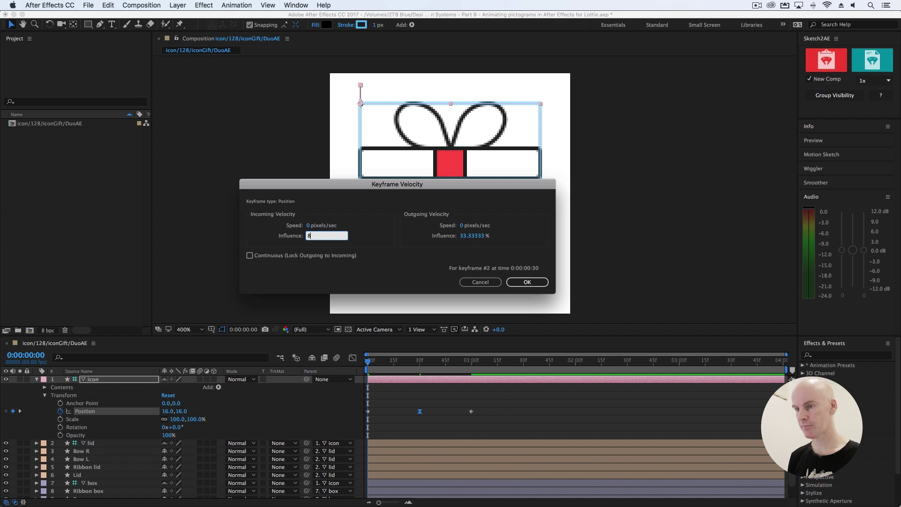
text(0)
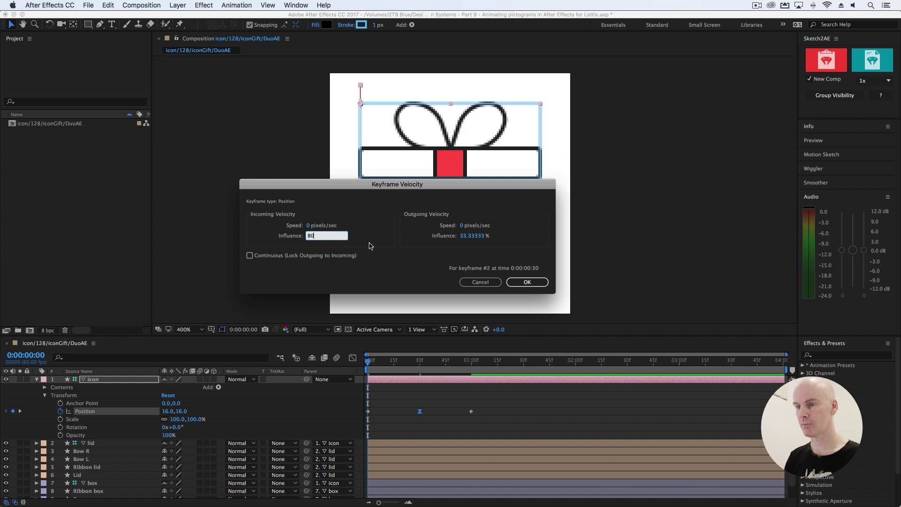
click(474, 236)
text(80)
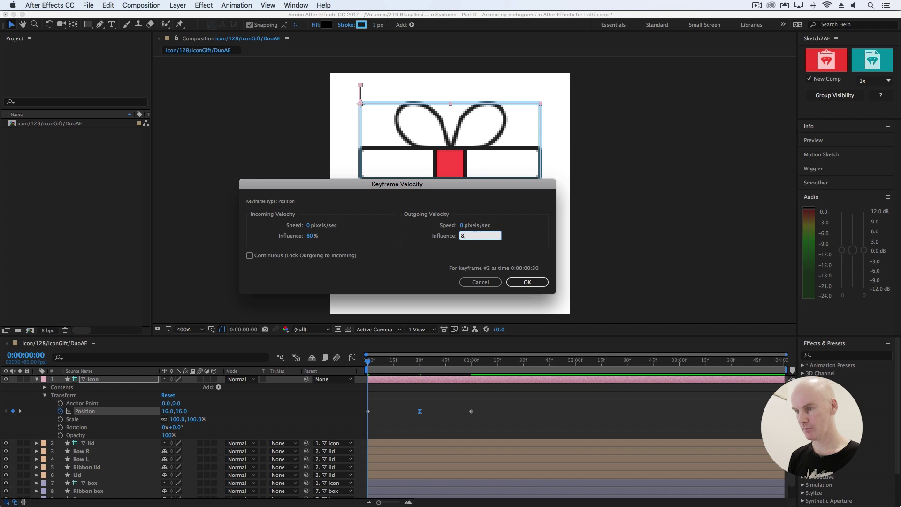
click(435, 267)
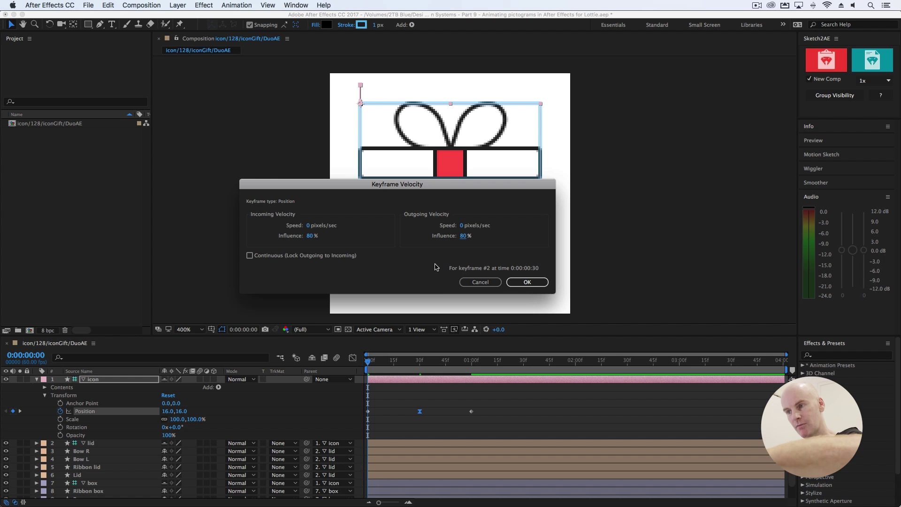
click(526, 282)
Preview the eased motion and check the timing around the icon's last Position keyframe at 0:00:01:00
key(space)
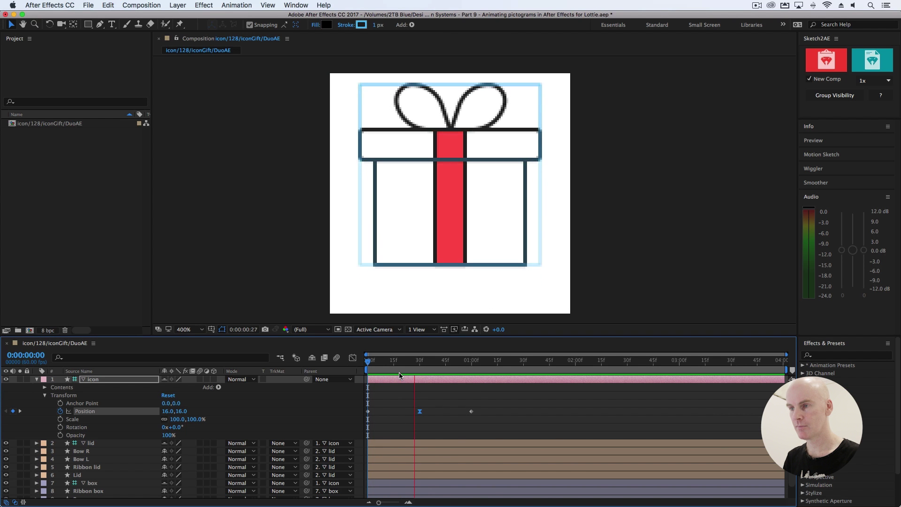
key(space)
key(space)
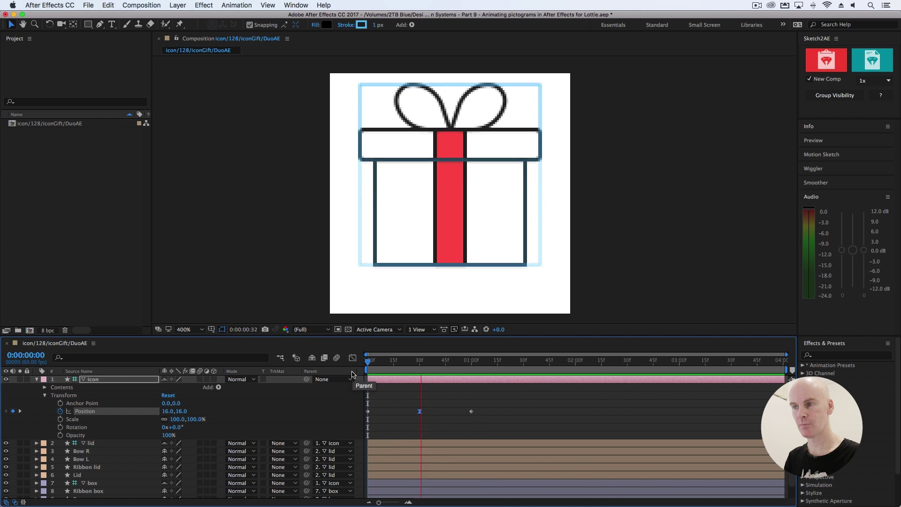
click(471, 386)
click(471, 385)
key(Page_Down)
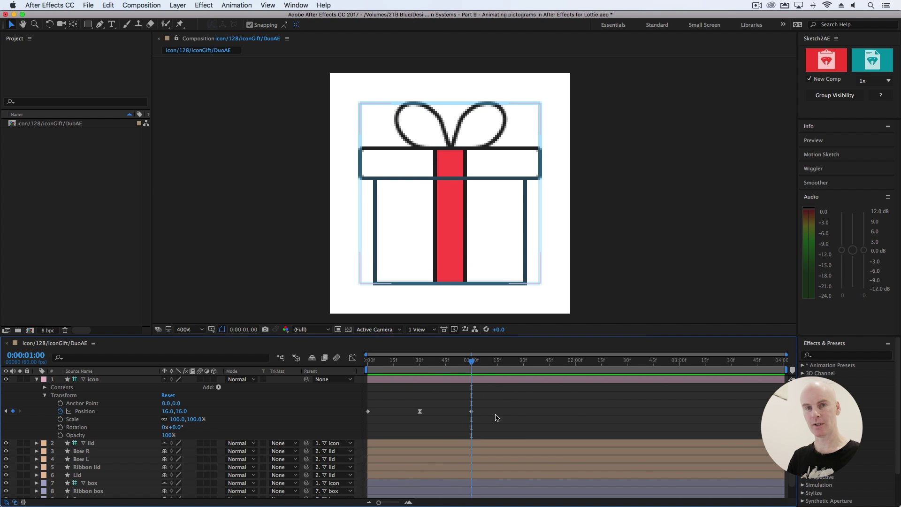
click(471, 412)
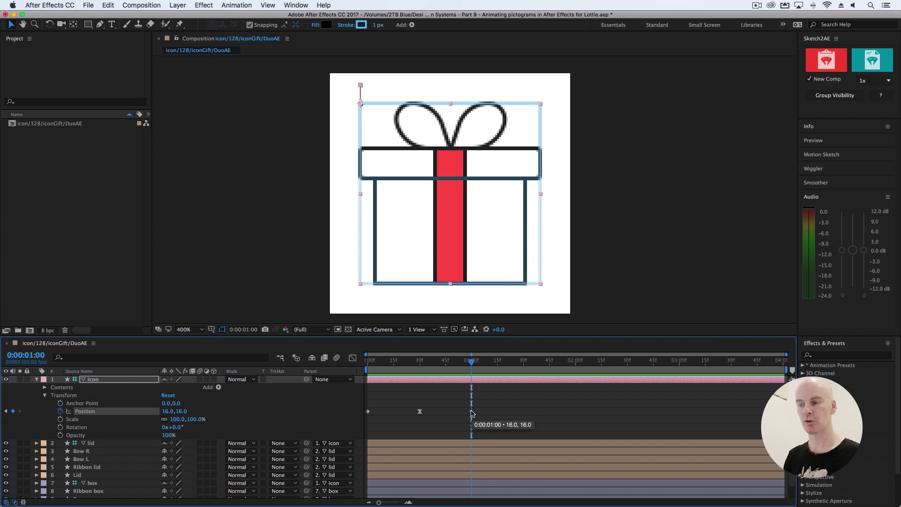
drag(472, 362, 524, 372)
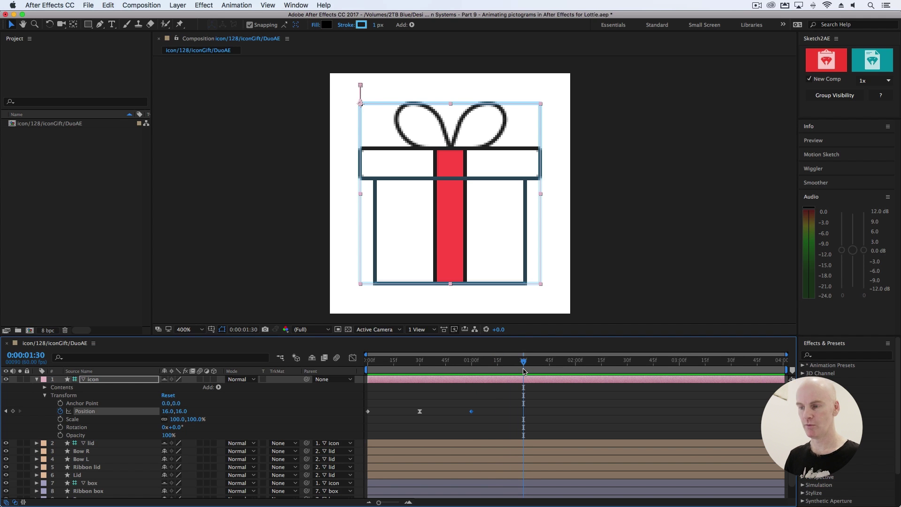
drag(434, 373, 471, 365)
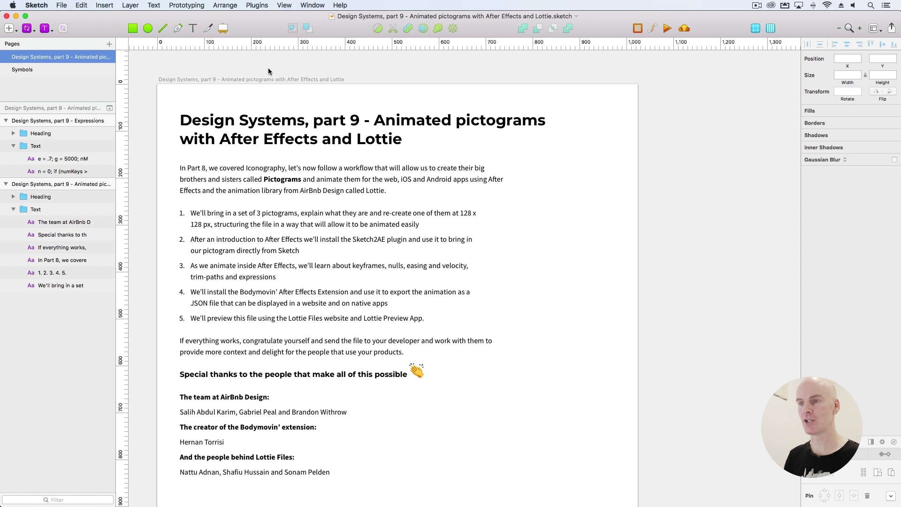
In Sketch, copy the full text of the first Bounce Back expression, beginning with e = .7, from the Expressions artboard
scroll(513, 56, right, 10)
drag(583, 102, 270, 65)
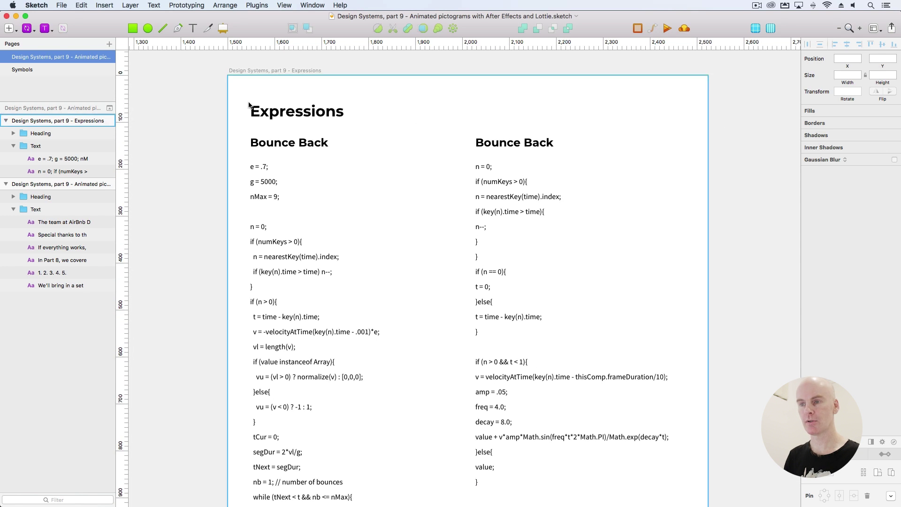
click(303, 143)
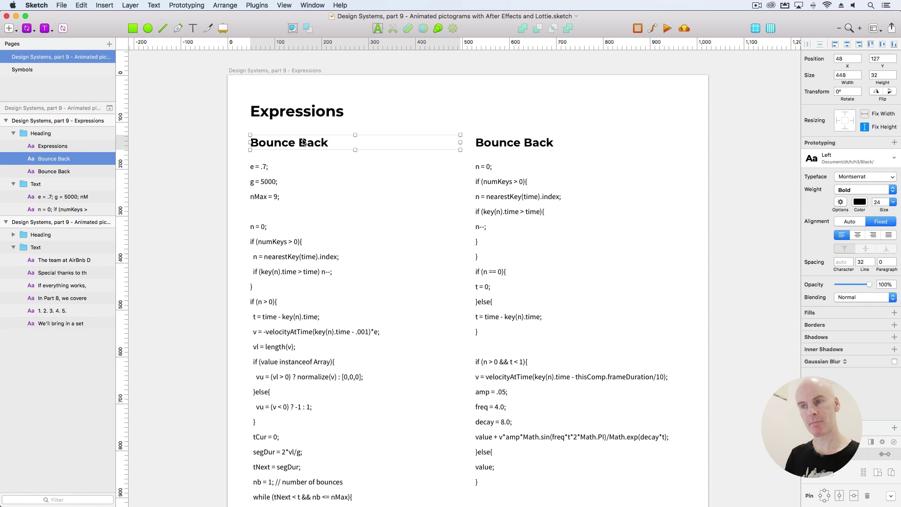
click(185, 153)
scroll(191, 146, down, 3)
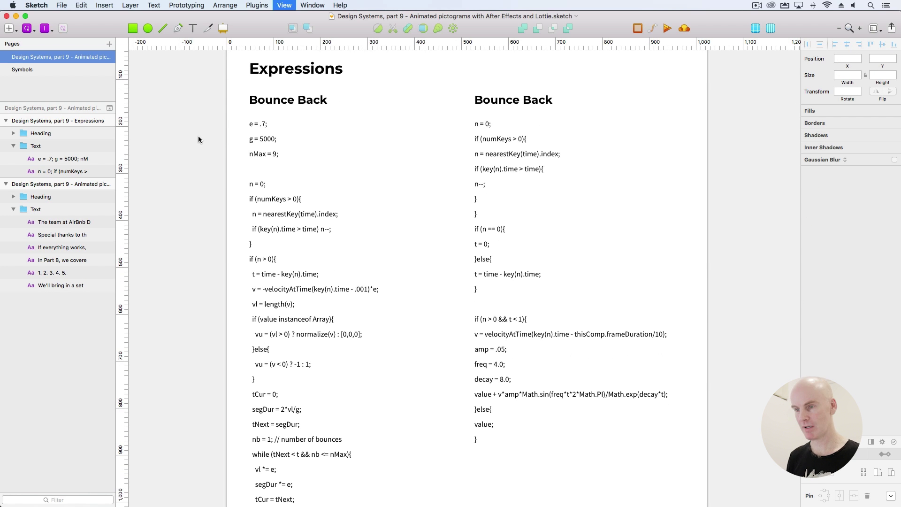
scroll(198, 139, down, 5)
click(340, 250)
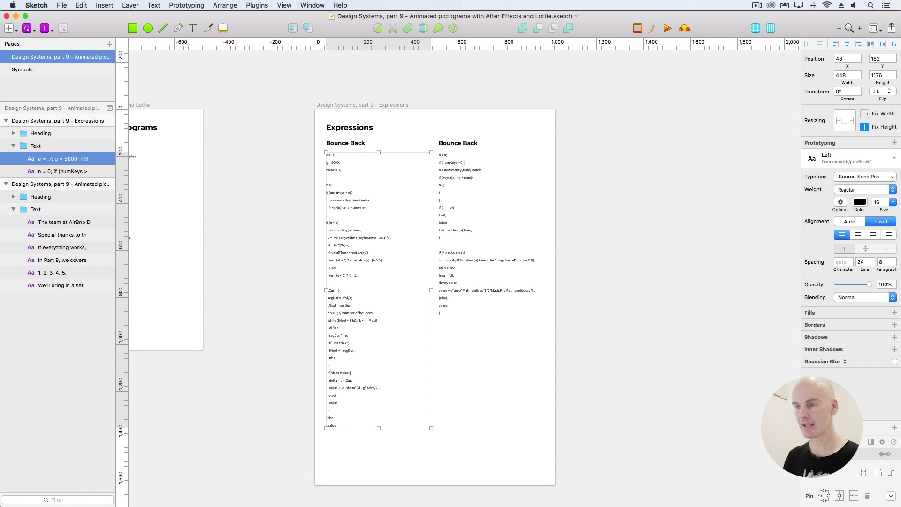
double_click(340, 250)
key(super+a)
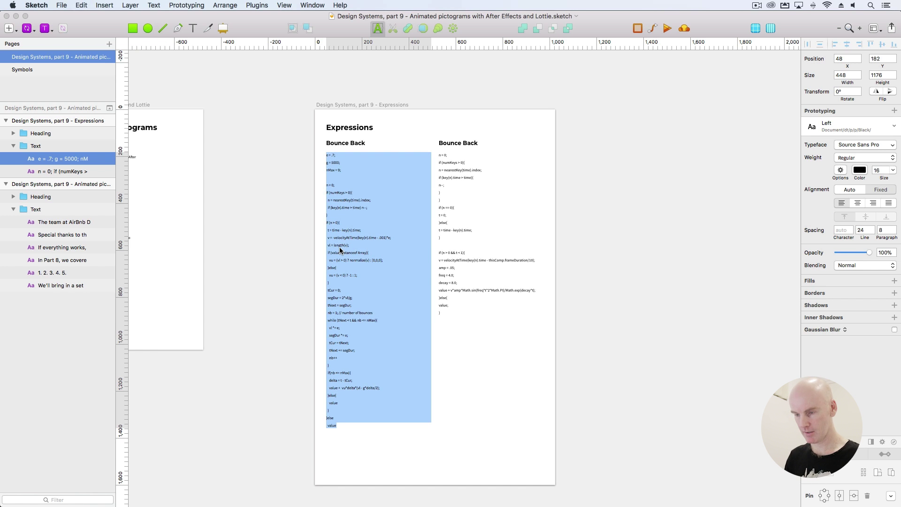
key(Escape)
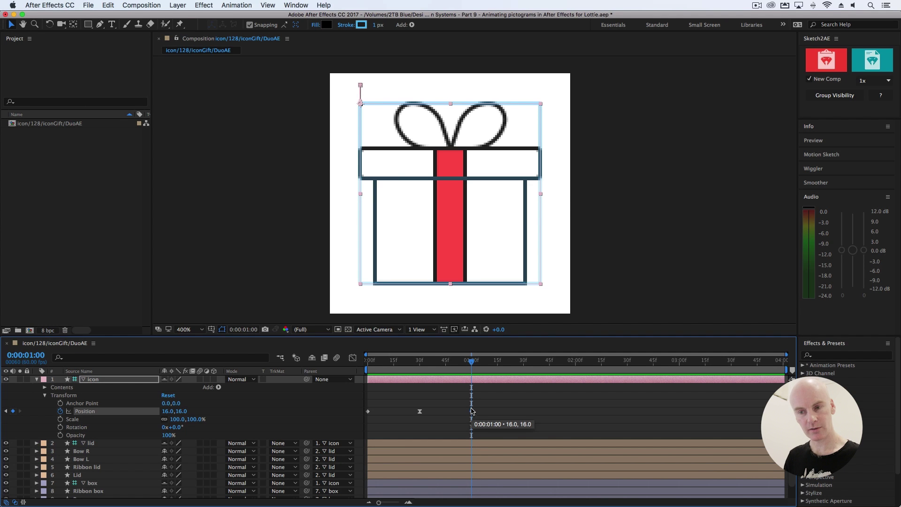
Back in After Effects, add an expression to the icon layer's Position and replace its default text with the copied Bounce Back code
alt+click(61, 411)
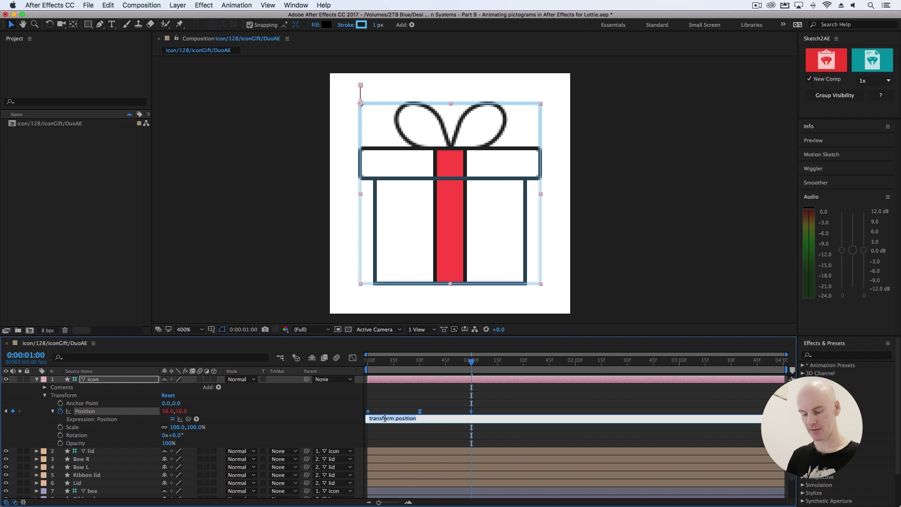
key(super+v)
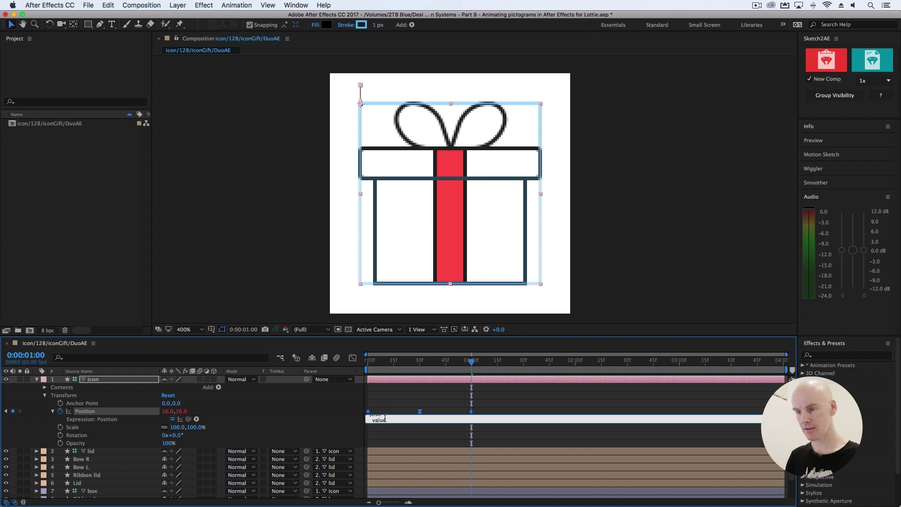
key(Return)
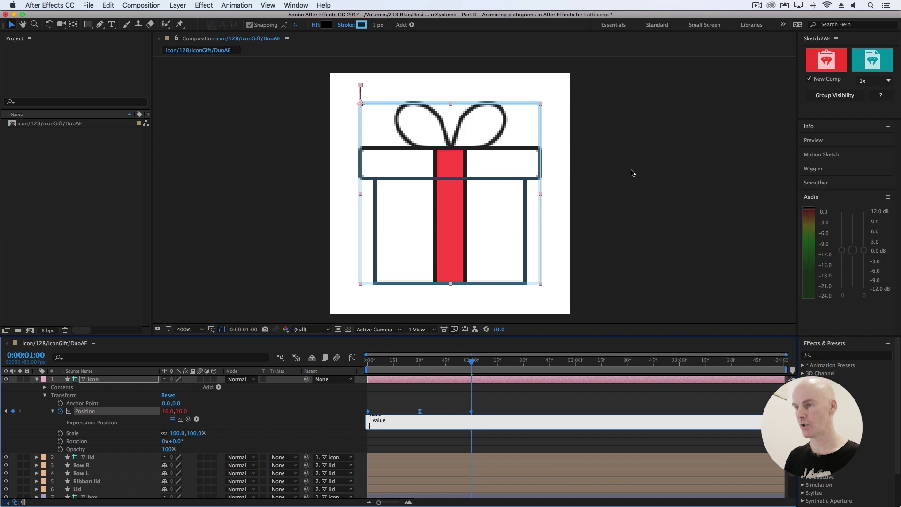
click(632, 173)
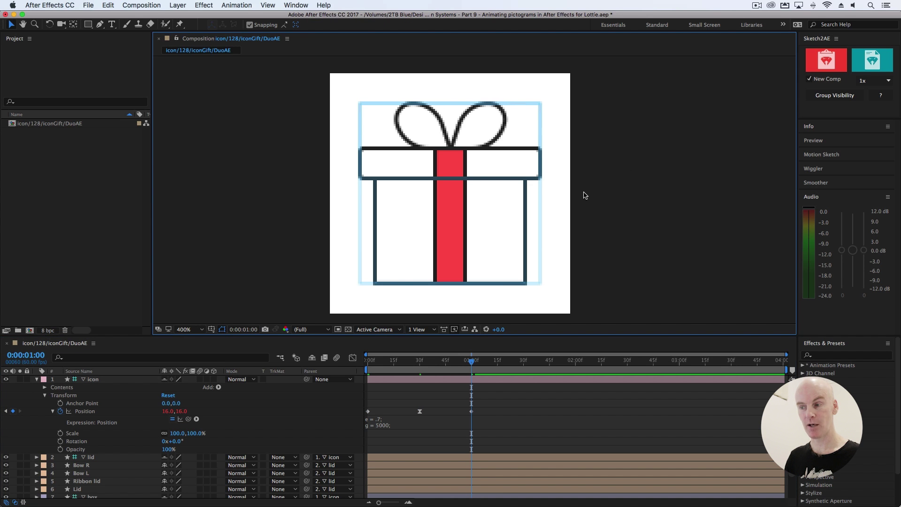
Preview the icon's bounce expression from the start and stop to inspect the frames around 0:00:01:30
drag(472, 374, 401, 378)
key(Home)
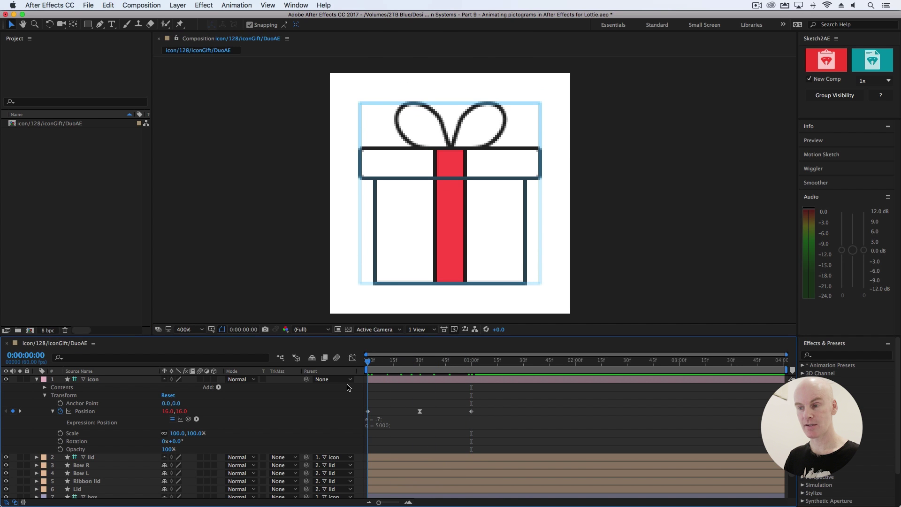
key(space)
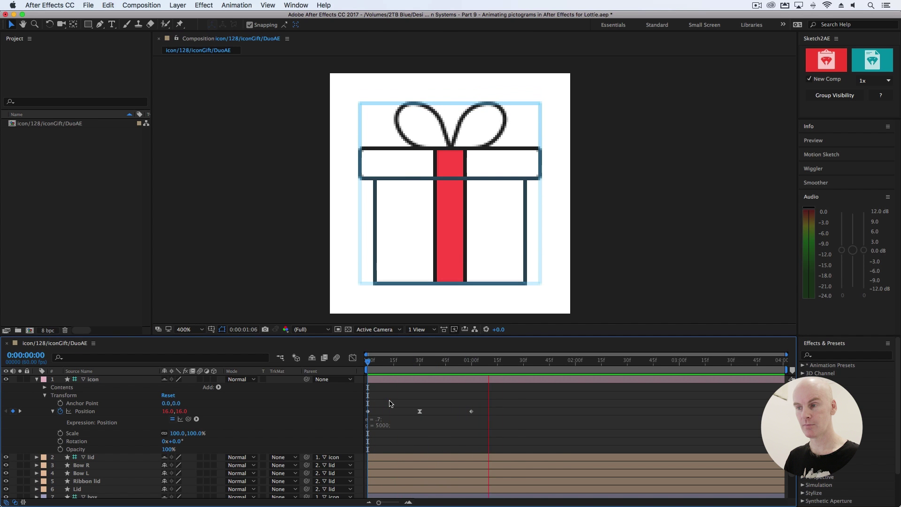
key(space)
key(shift+Page_Up)
key(shift+Page_Up)
key(Page_Up)
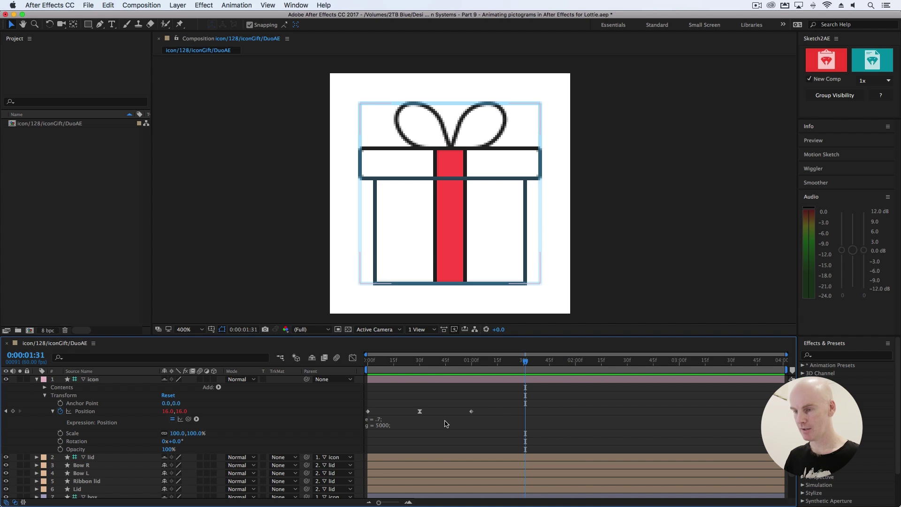
Set g to 100 in the icon layer's Position expression and preview the bounce from the start
click(391, 424)
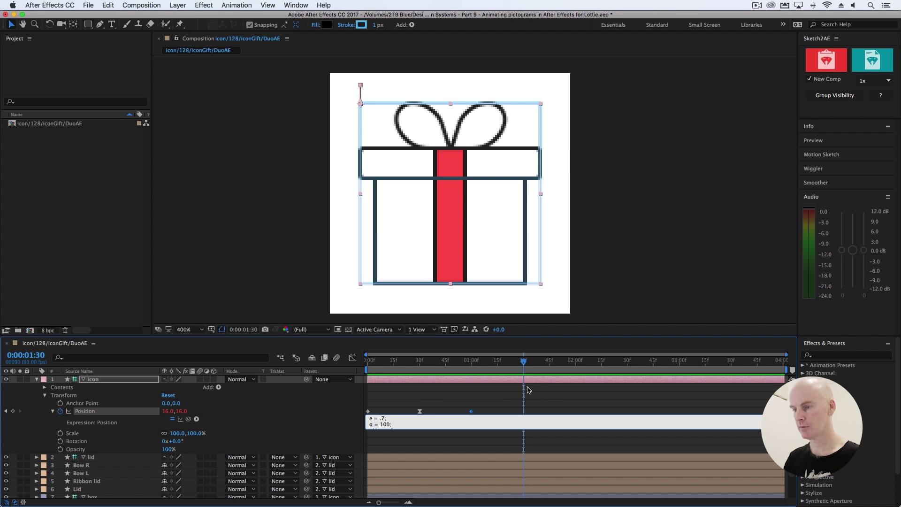
click(509, 390)
key(Home)
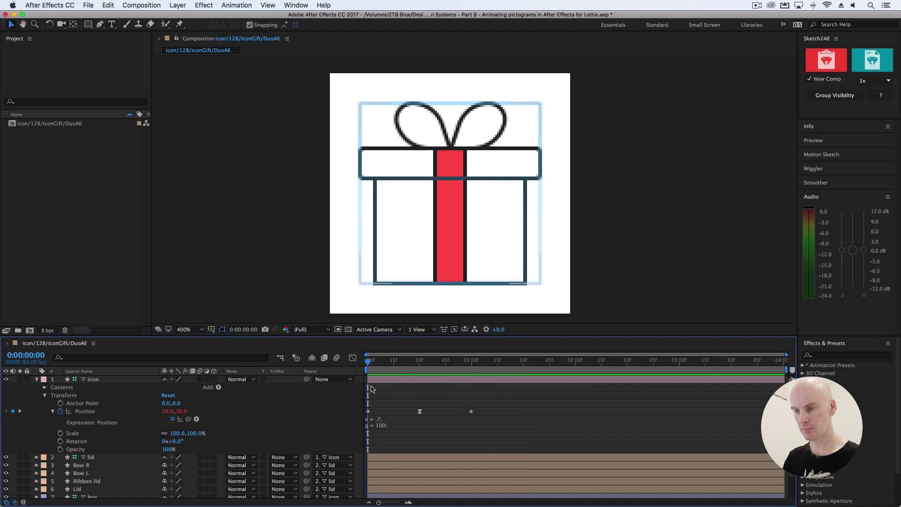
key(space)
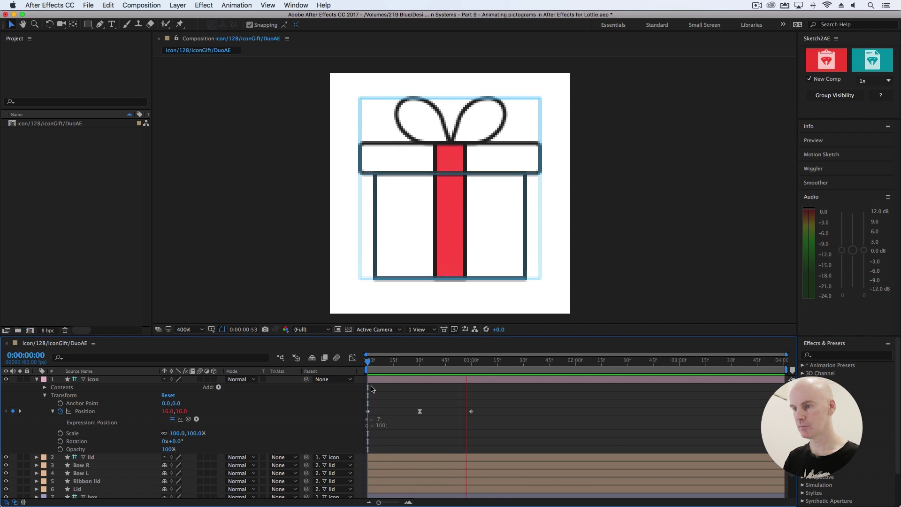
End the work area at 0:00:02:00, preview the icon's bounce from the start and return to the first frame
click(576, 362)
key(n)
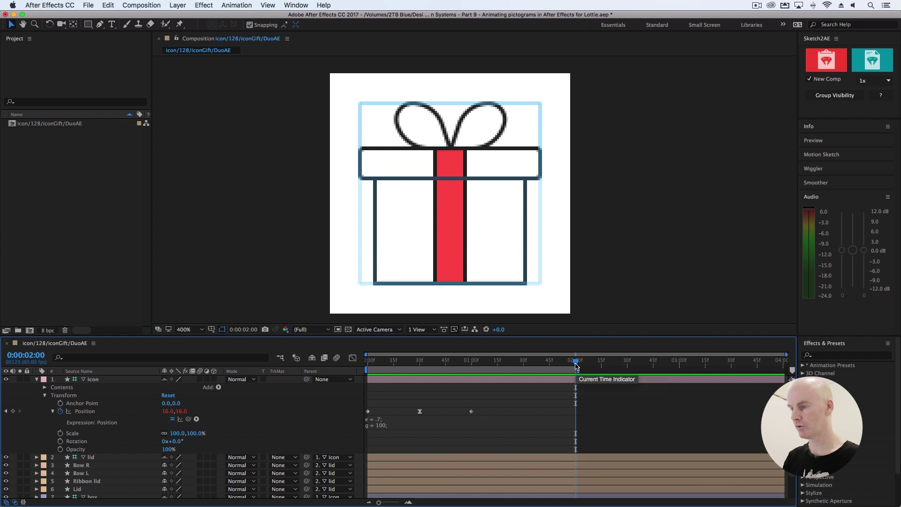
key(Home)
key(space)
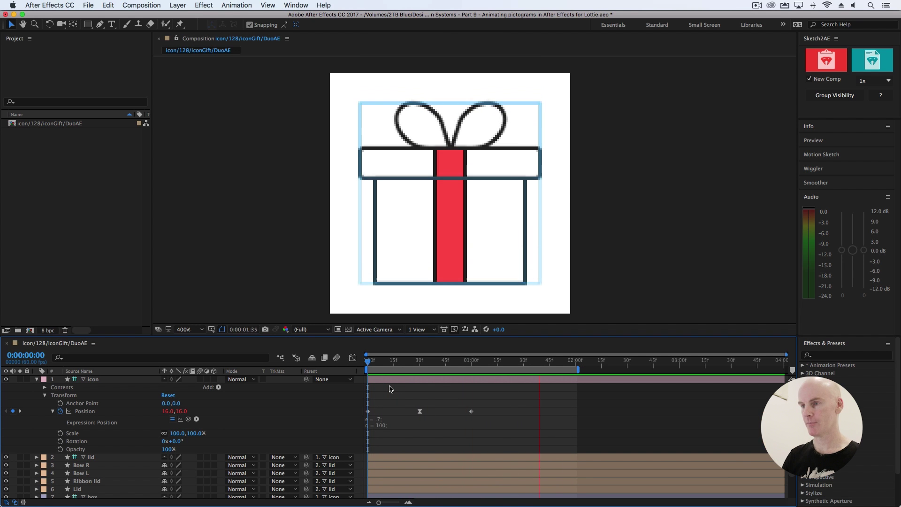
click(384, 361)
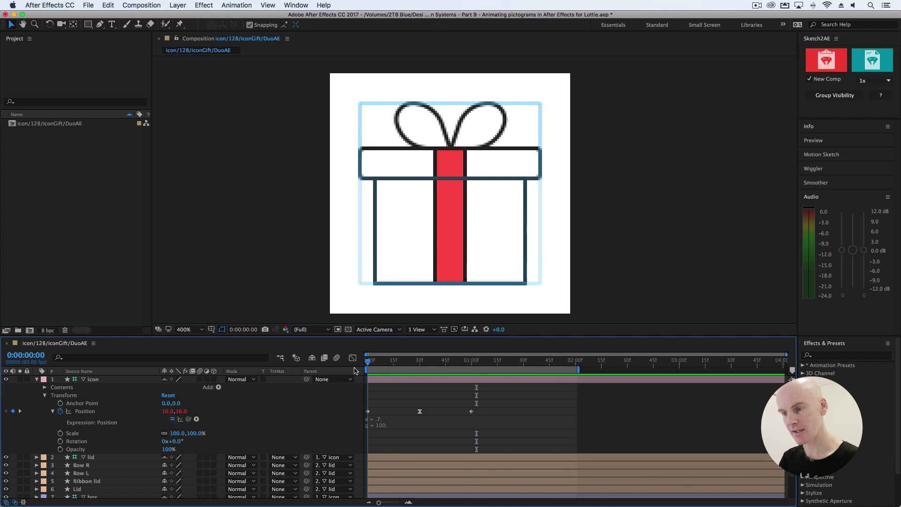
click(368, 361)
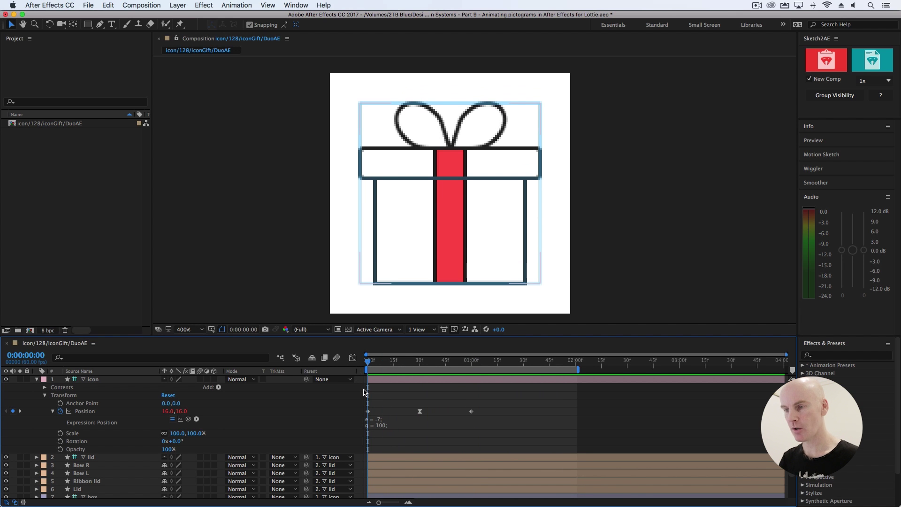
Extend the work area to the composition's end and add a Rotation keyframe to the lid layer at 0:00:02:00
drag(400, 364, 787, 370)
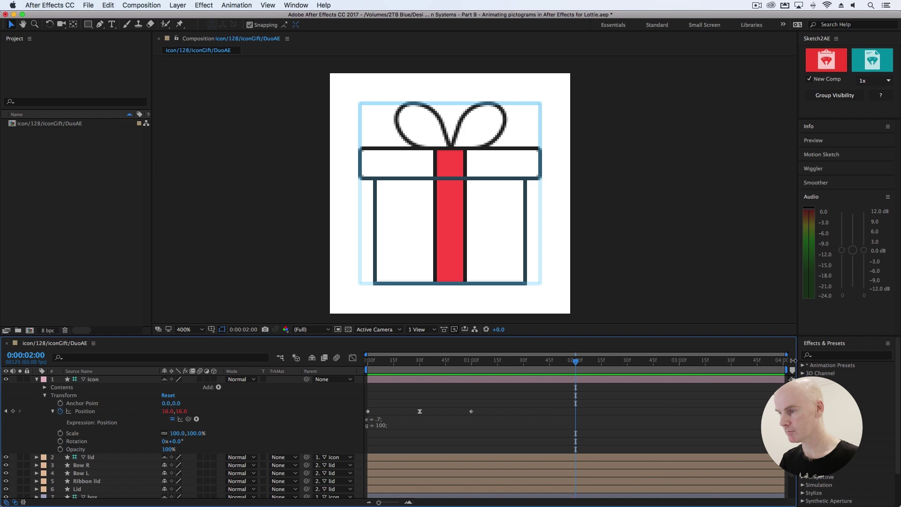
click(538, 385)
click(424, 460)
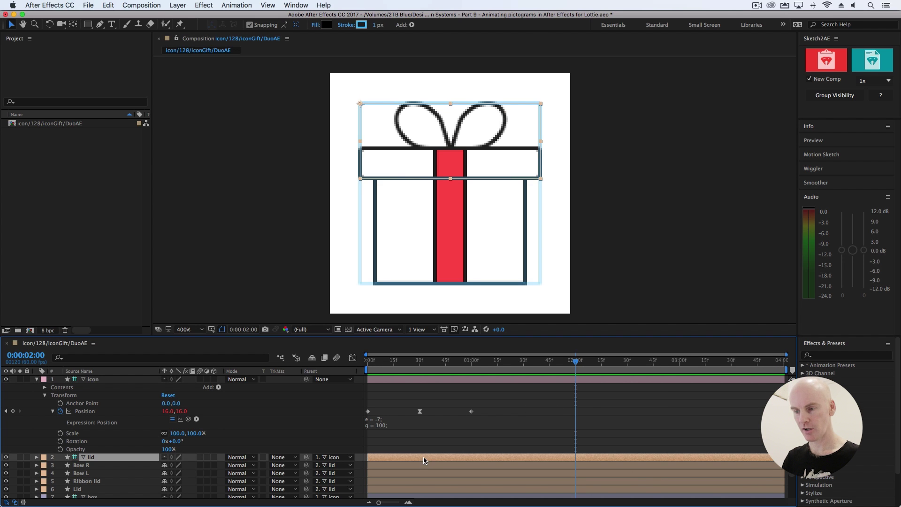
scroll(338, 457, down, 2)
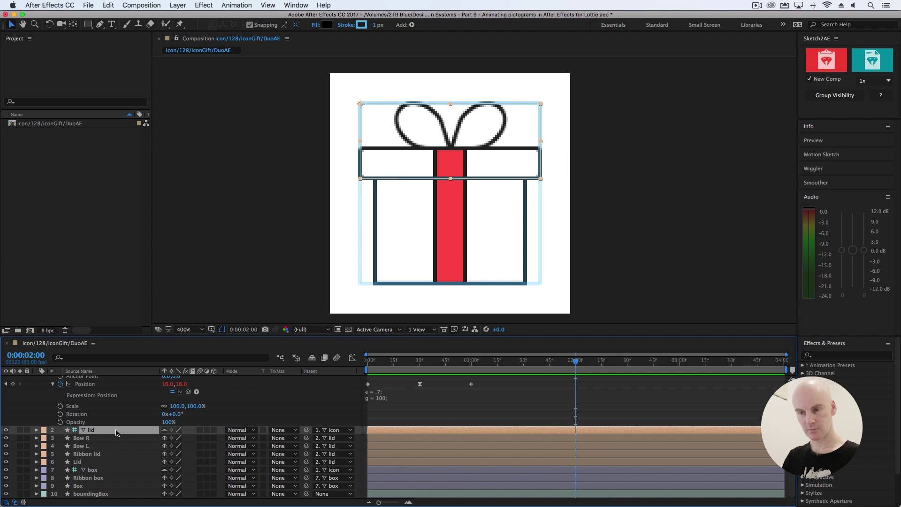
click(37, 430)
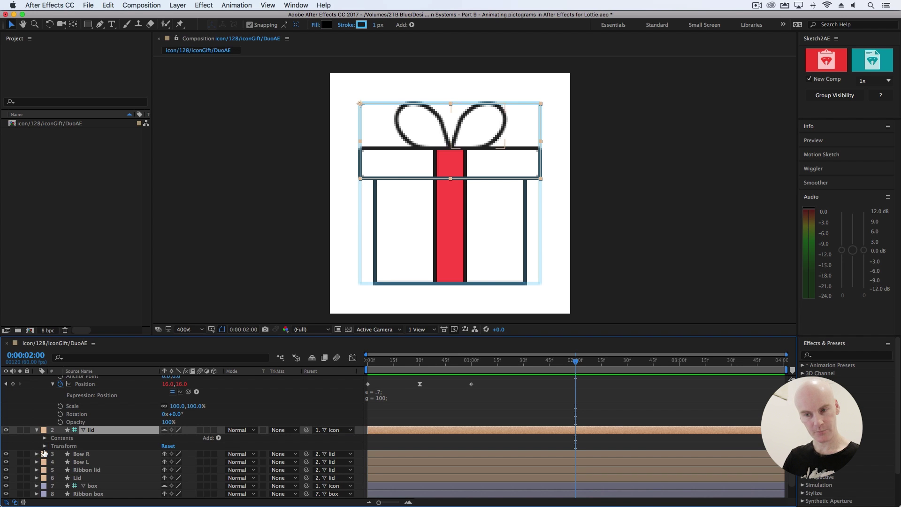
click(45, 446)
scroll(47, 447, down, 1)
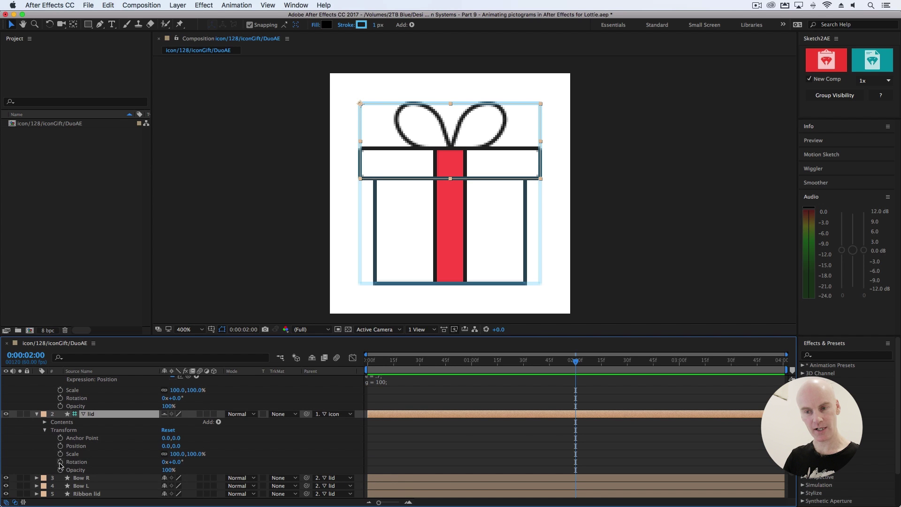
click(60, 462)
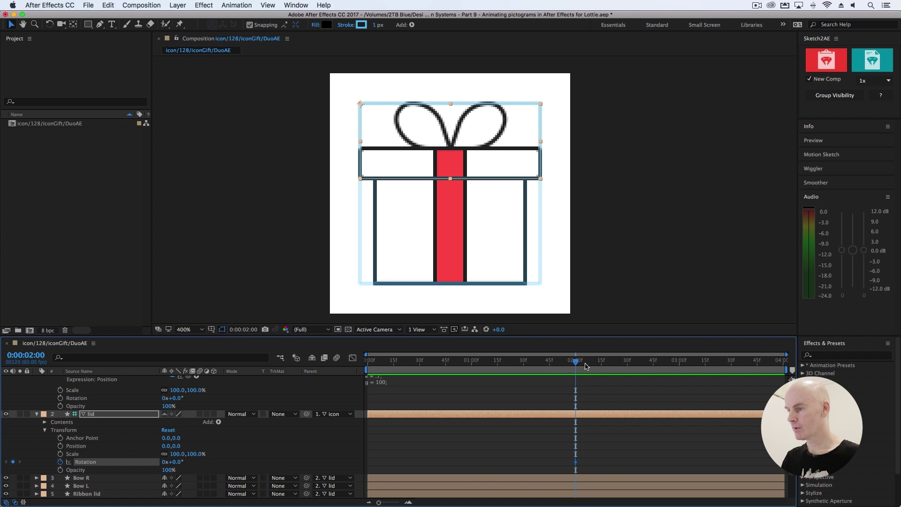
At 0:00:02:30, move the lid layer's anchor point to its lower-right corner (96, 40) and set Rotation to 10°
drag(586, 364, 629, 375)
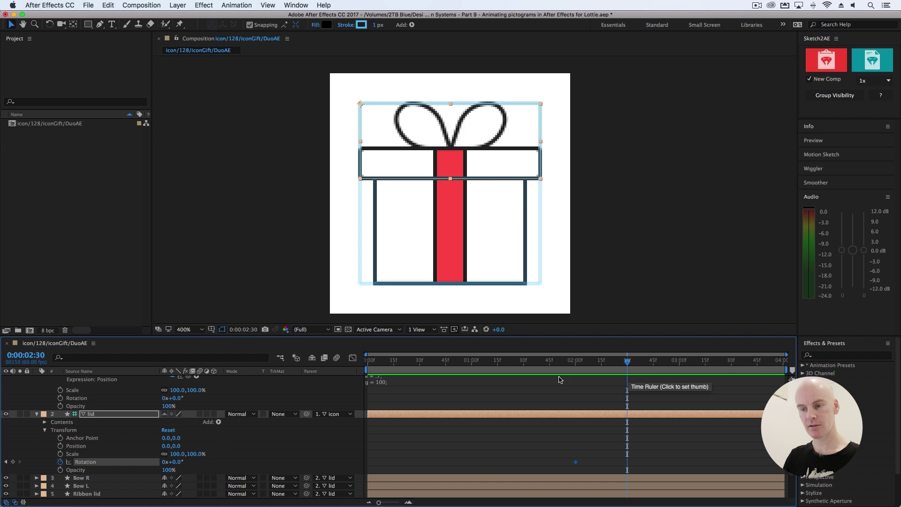
click(181, 468)
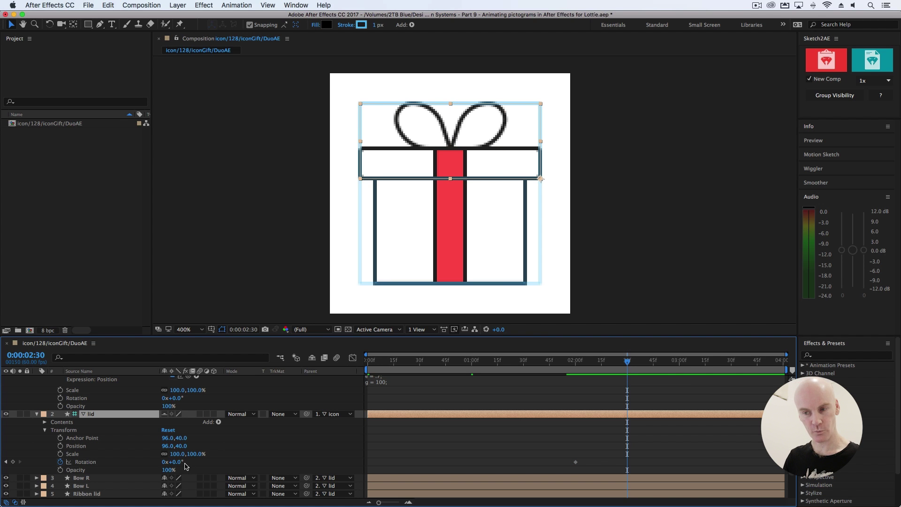
drag(177, 462, 184, 463)
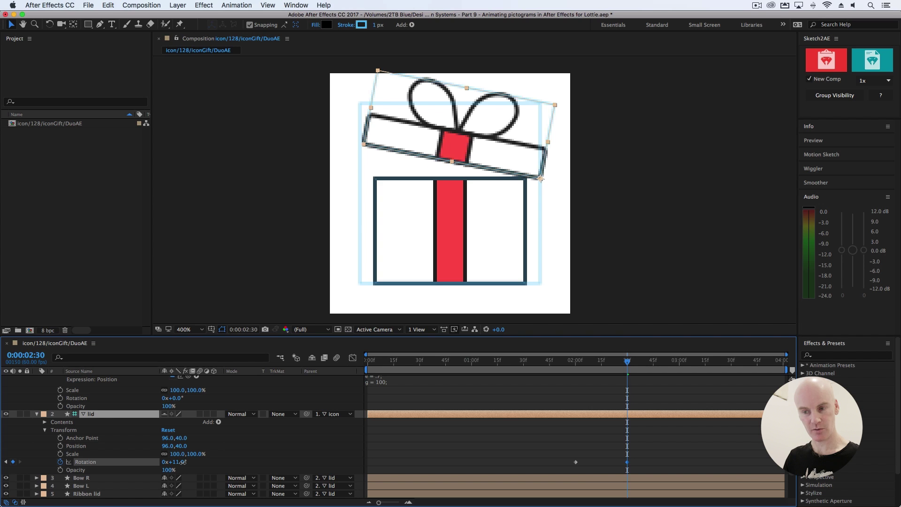
drag(182, 463, 183, 463)
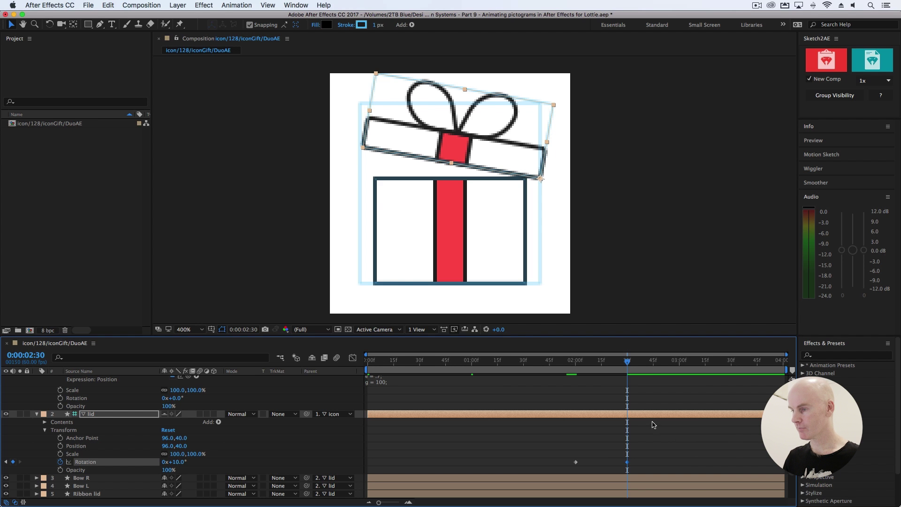
Preview the lid's opening rotation from 0:00:02:00
click(586, 362)
drag(586, 364, 576, 364)
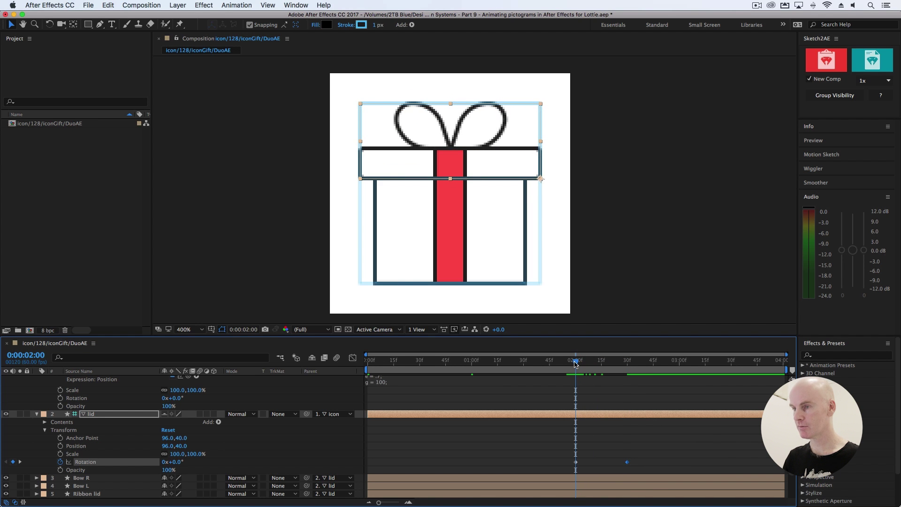
key(space)
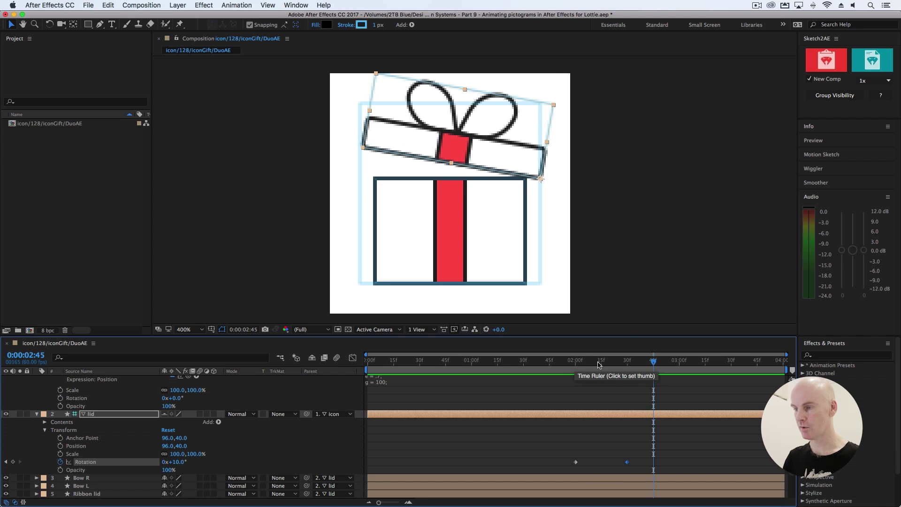
Move the lid's second Rotation keyframe to 0:00:02:15 and preview the faster opening
click(601, 368)
drag(627, 462, 602, 463)
mouse_move(584, 366)
mouse_down()
mouse_move(537, 369)
mouse_move(603, 370)
mouse_move(582, 373)
mouse_up()
key(space)
click(588, 370)
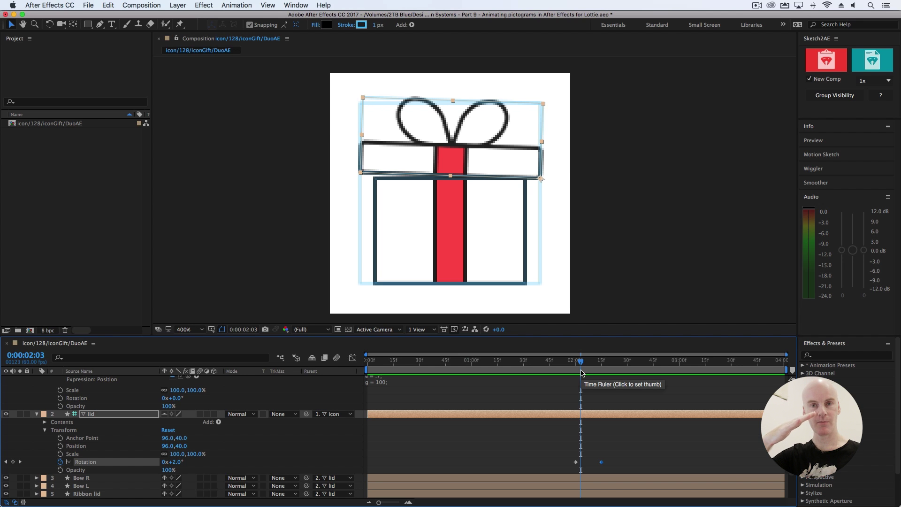
Apply Easy Ease Out to the lid's Rotation keyframe at 0:00:02:00 and preview the motion
drag(601, 365, 576, 366)
click(576, 462)
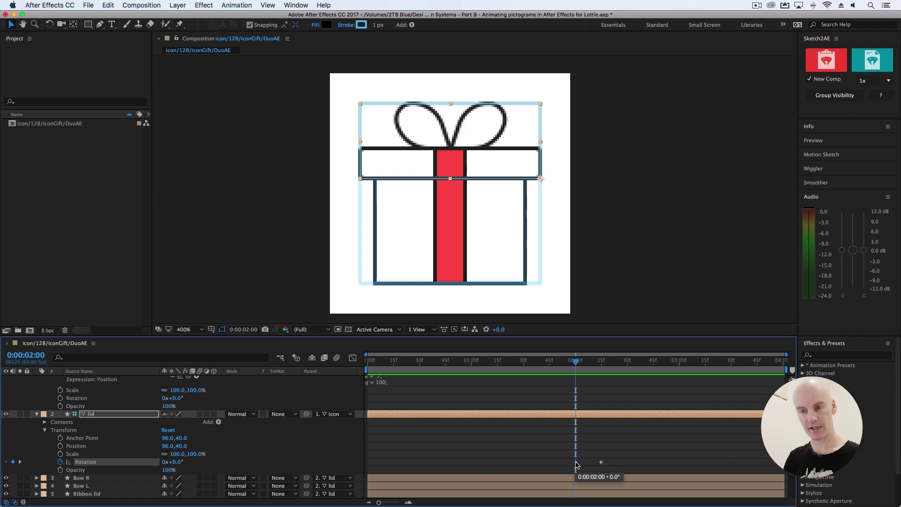
right_click(576, 463)
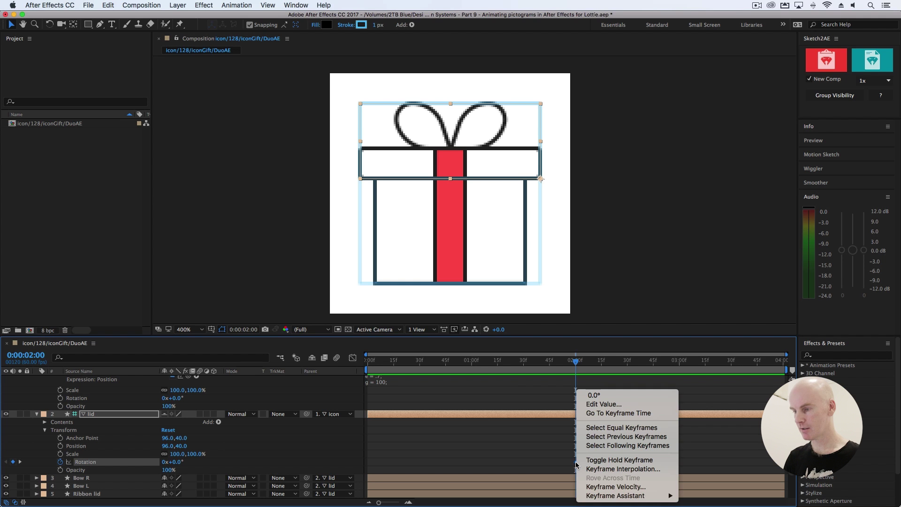
mouse_move(613, 495)
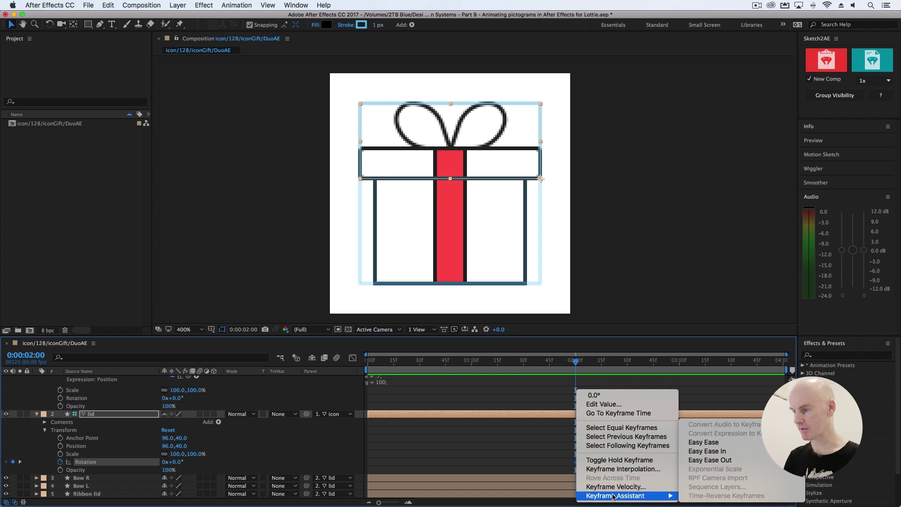
click(699, 460)
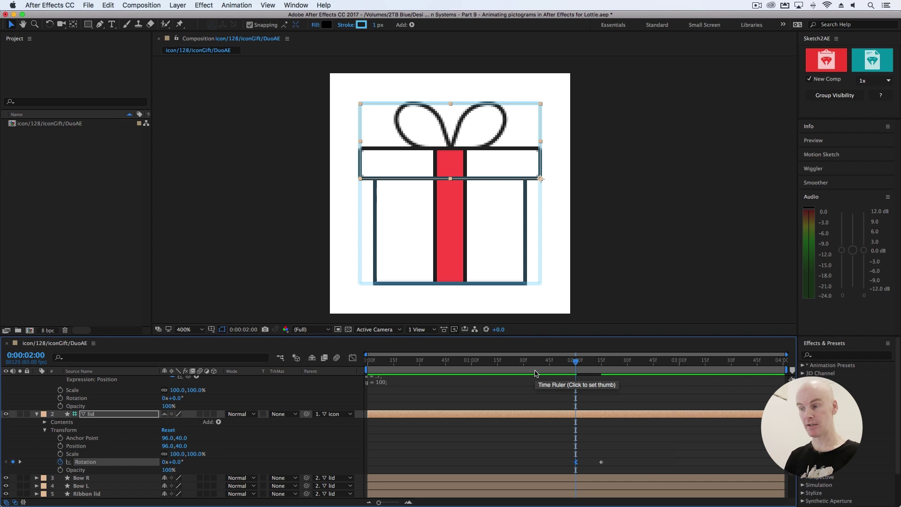
key(space)
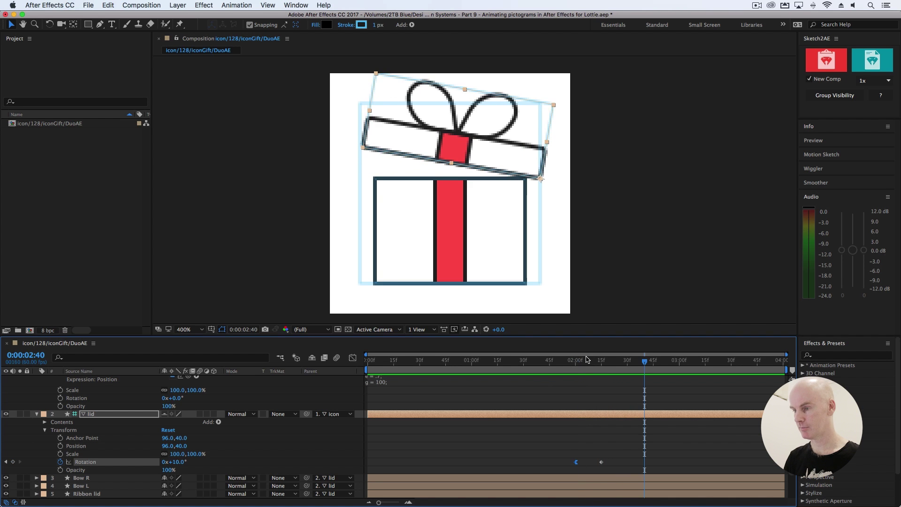
key(space)
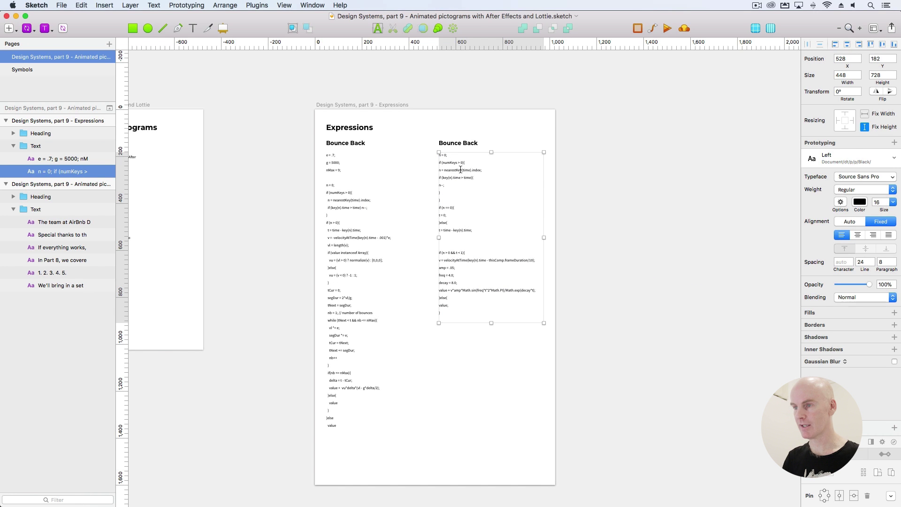
In Sketch, copy the full text of the second Bounce Back expression, beginning with n = 0, from the Expressions artboard
double_click(460, 170)
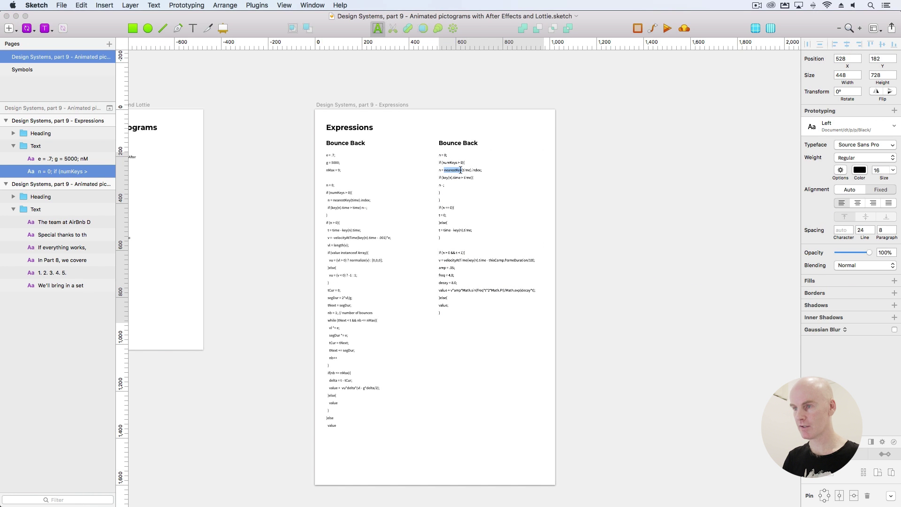
key(super+a)
key(super+c)
key(Escape)
key(Escape)
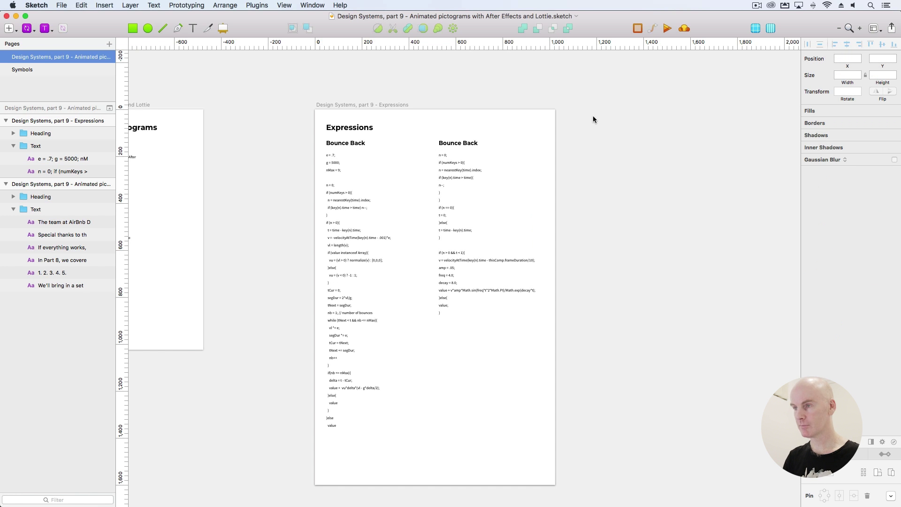
Back in After Effects, add an expression to the lid layer's Rotation and replace its default text with the copied Bounce Back code
key(ctrl+Up)
click(566, 198)
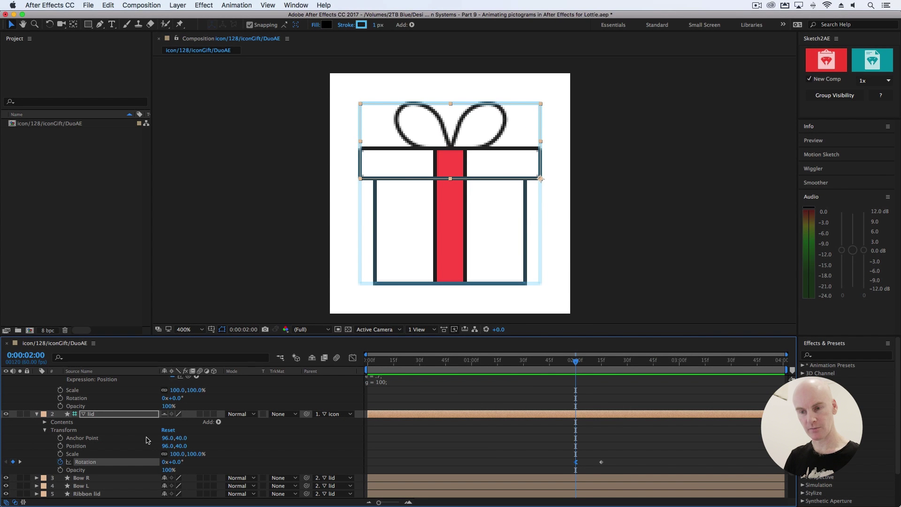
alt+click(61, 462)
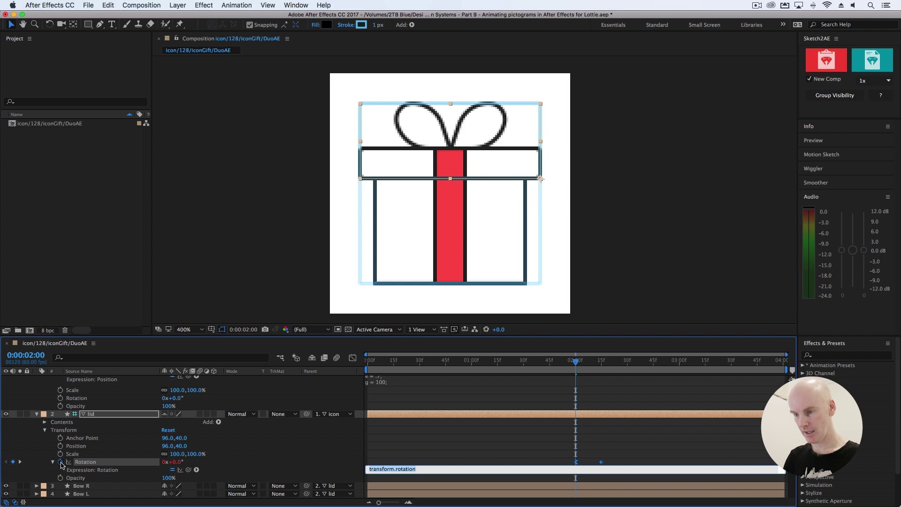
key(BackSpace)
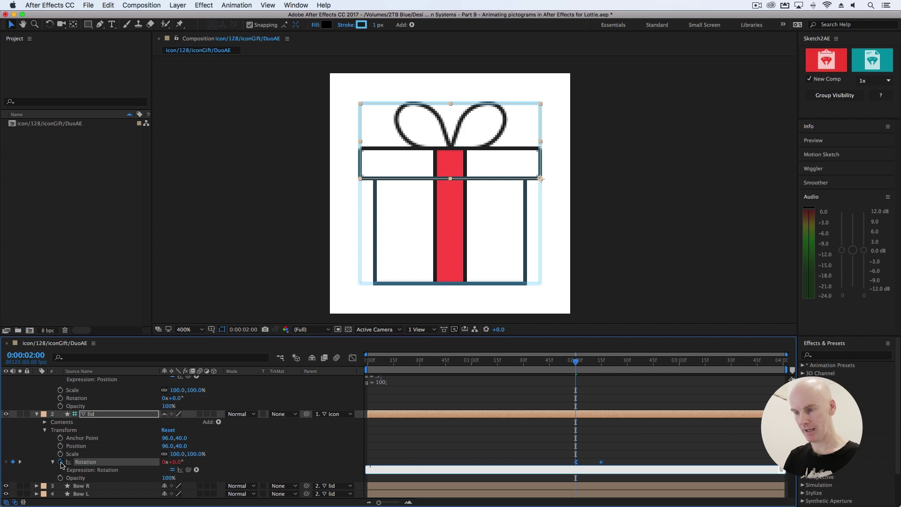
click(638, 113)
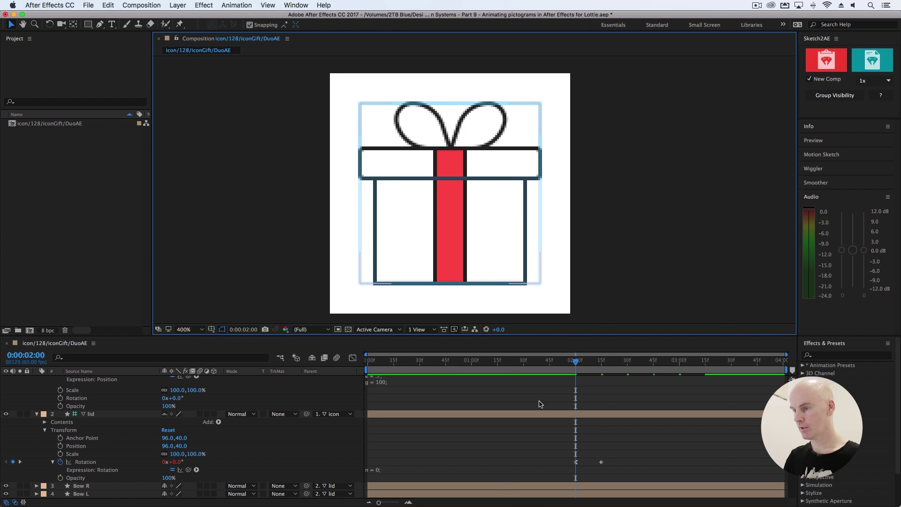
Preview the lid's rotation with its new expression from 0:00:02:00
click(576, 364)
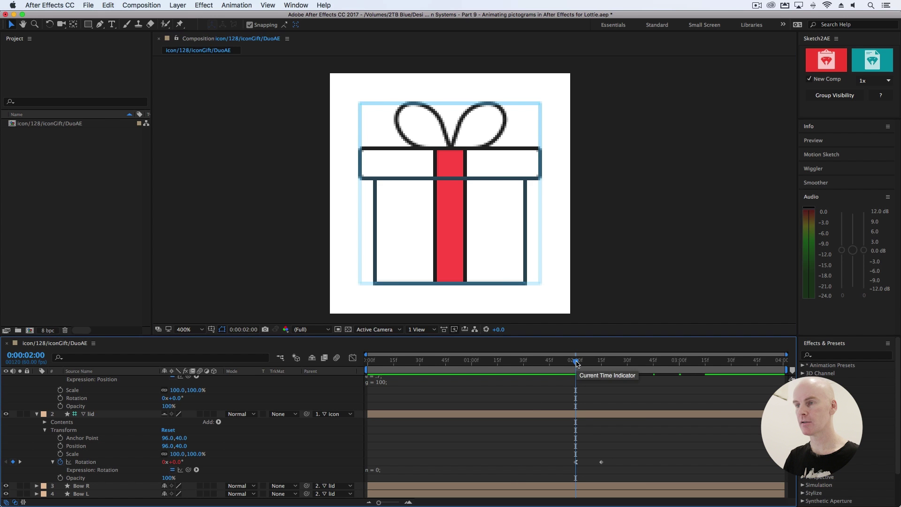
key(space)
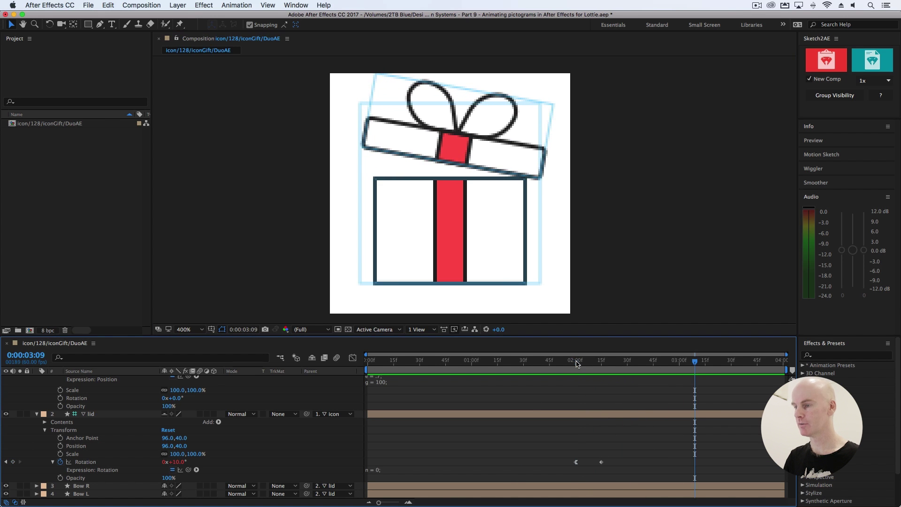
key(space)
End the work area at 0:00:03:00 and preview the whole gift animation from the start
drag(576, 362, 681, 378)
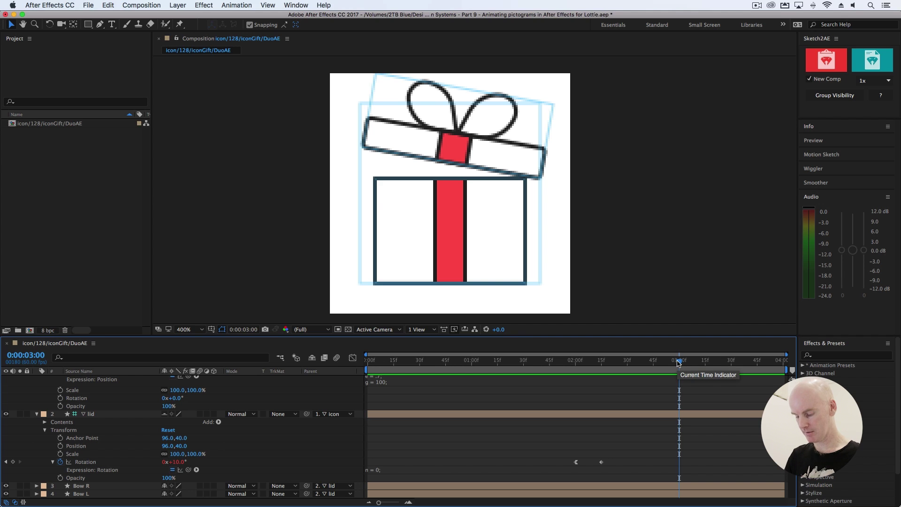
key(n)
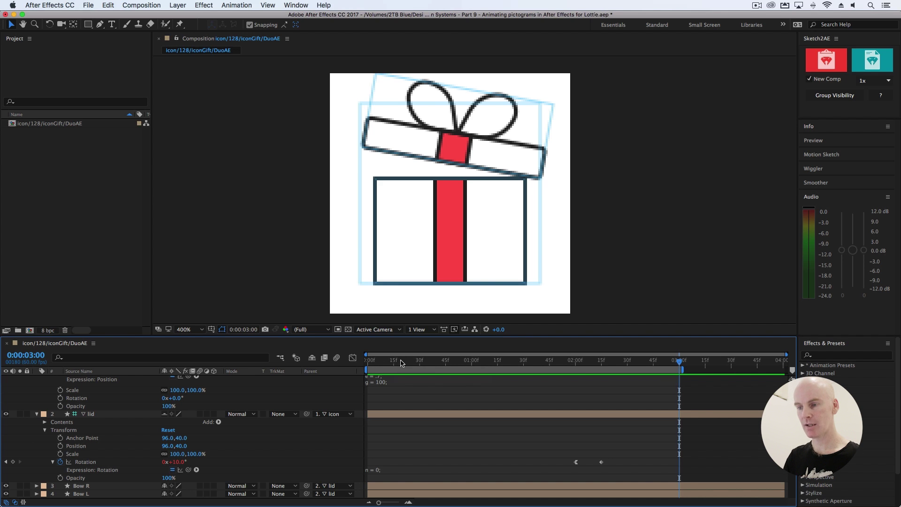
key(Home)
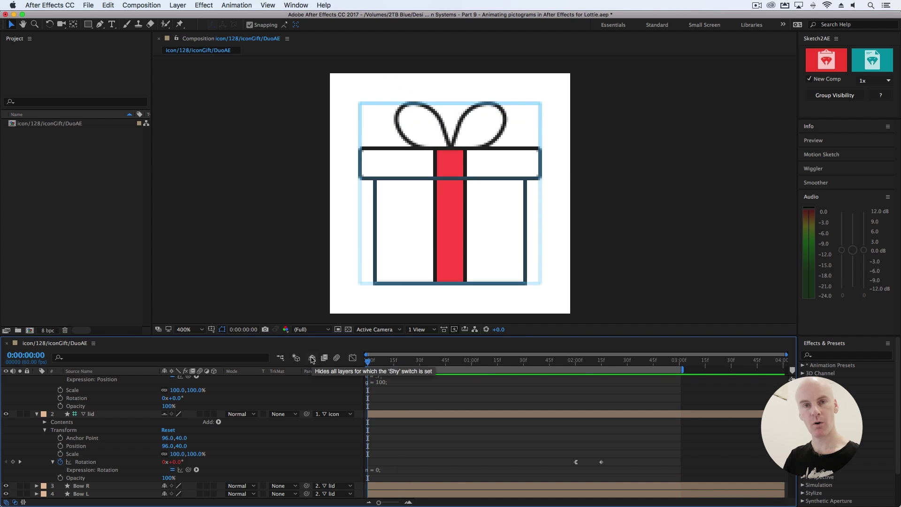
key(space)
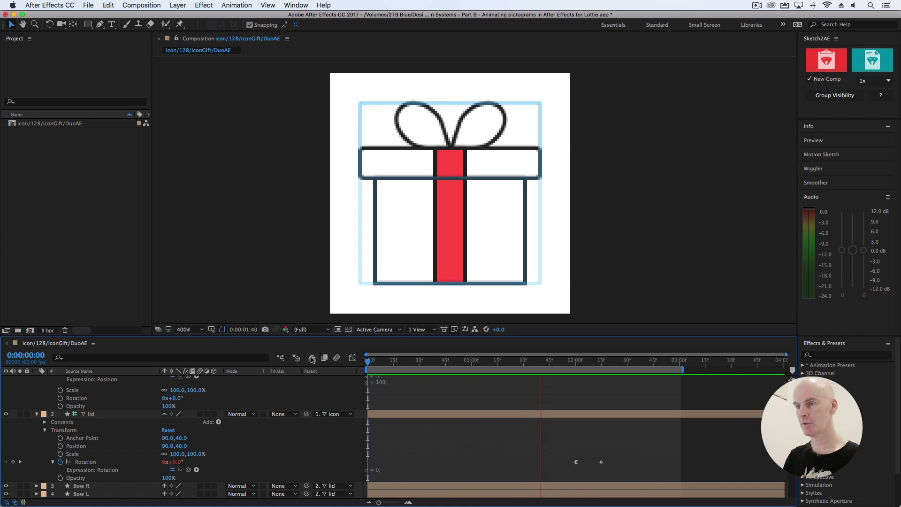
Shift the lid's two Rotation keyframes earlier so the first sits at 0:00:01:30, and preview the animation from the start
click(522, 360)
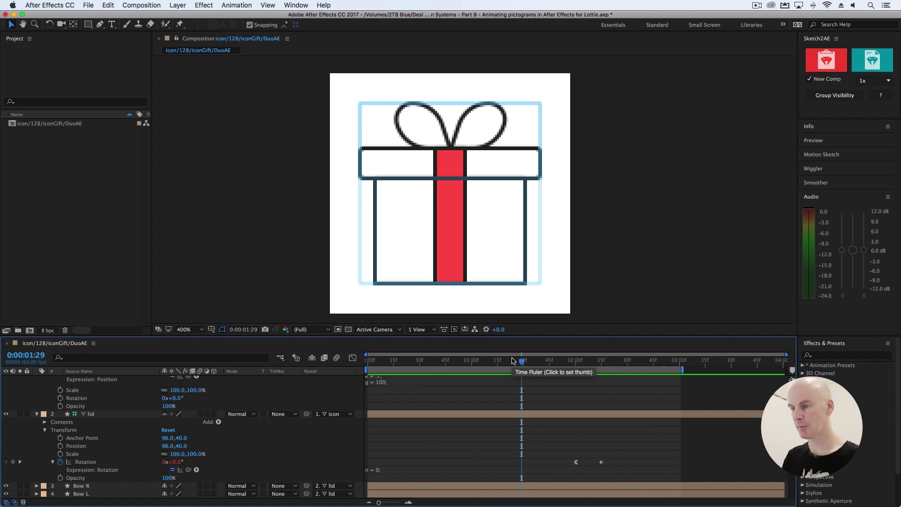
click(523, 362)
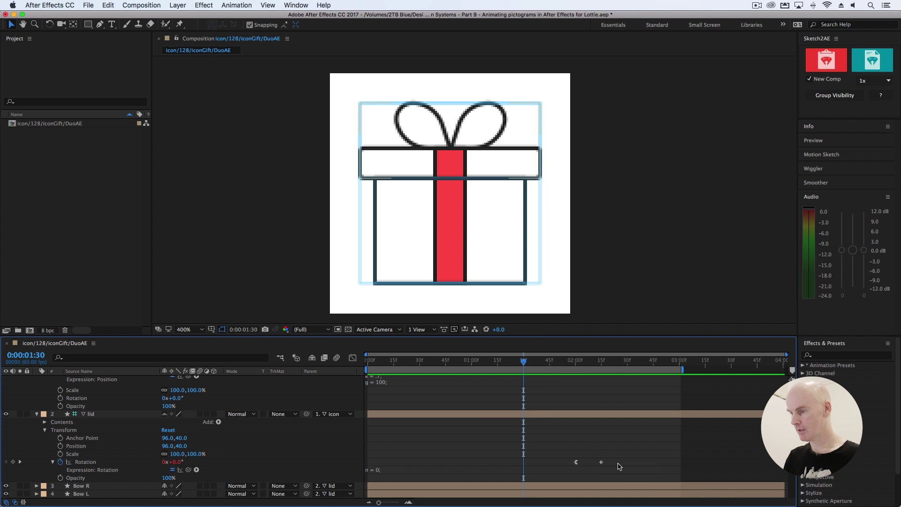
drag(631, 465, 528, 466)
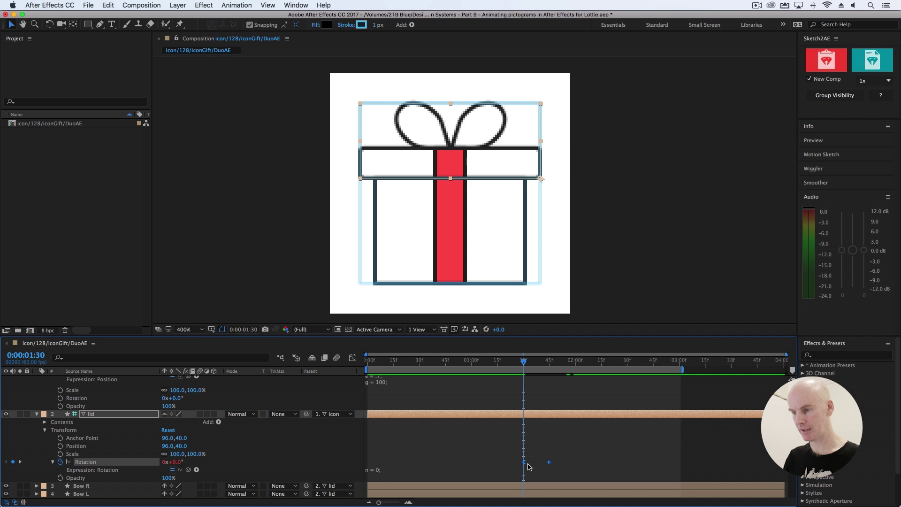
key(space)
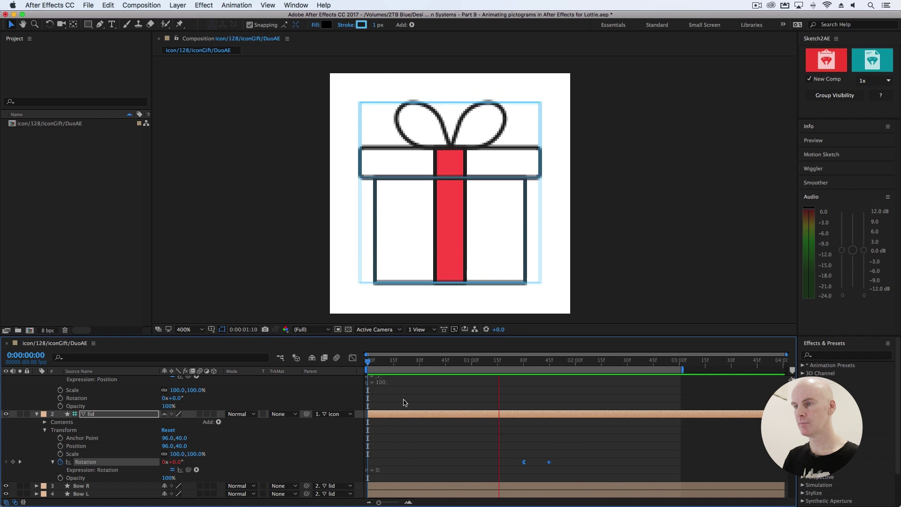
key(space)
Shift the lid's two Rotation keyframes earlier so the first sits at 0:00:01:15, and preview the timing
click(511, 363)
mouse_move(510, 363)
mouse_down()
mouse_move(470, 369)
mouse_move(498, 371)
mouse_up()
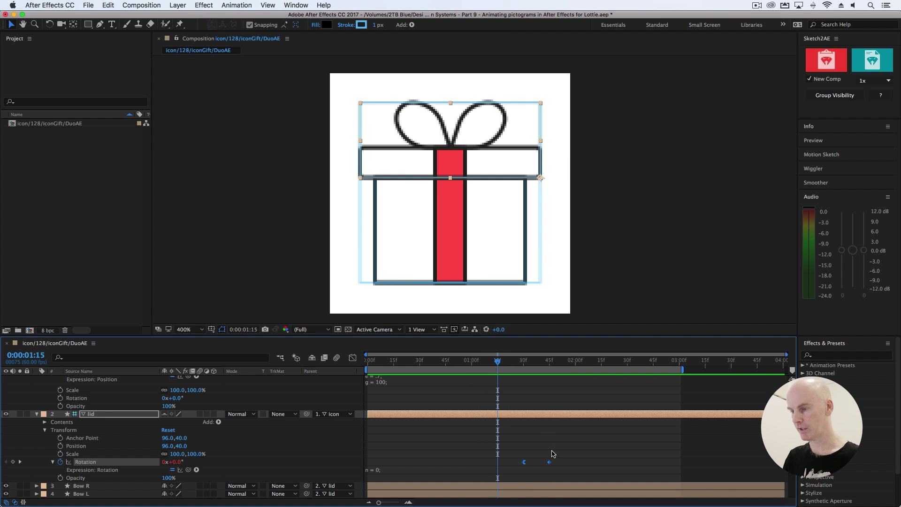
click(539, 467)
click(530, 449)
drag(524, 462, 504, 465)
key(space)
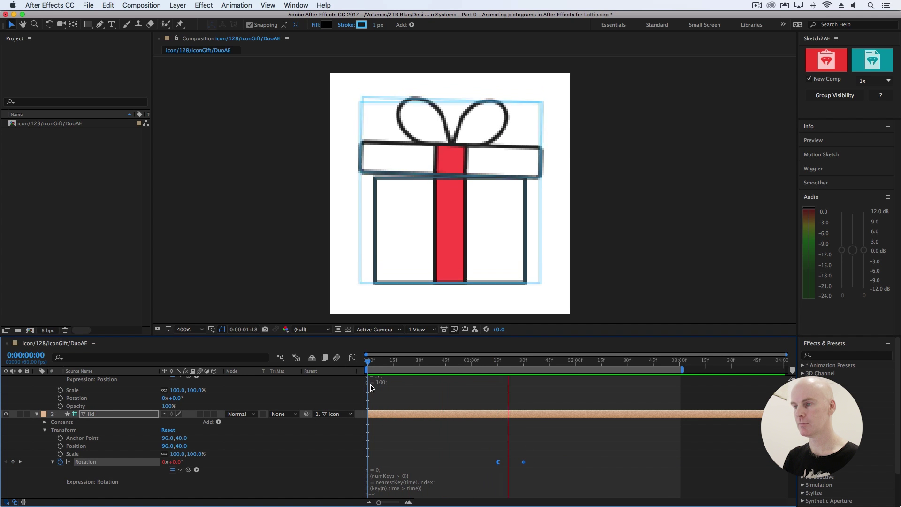
key(space)
Move the icon layer's last Position keyframe to 0:00:00:45
click(387, 415)
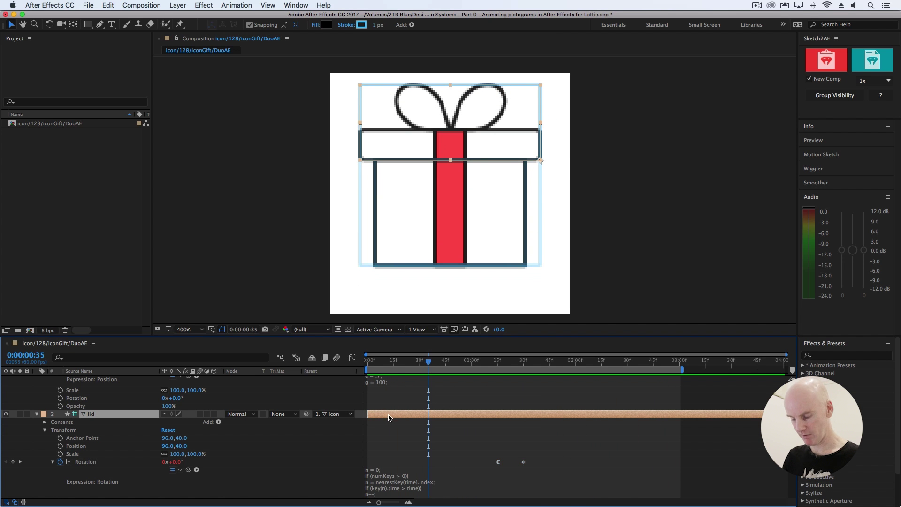
scroll(389, 417, up, 3)
drag(406, 365, 446, 373)
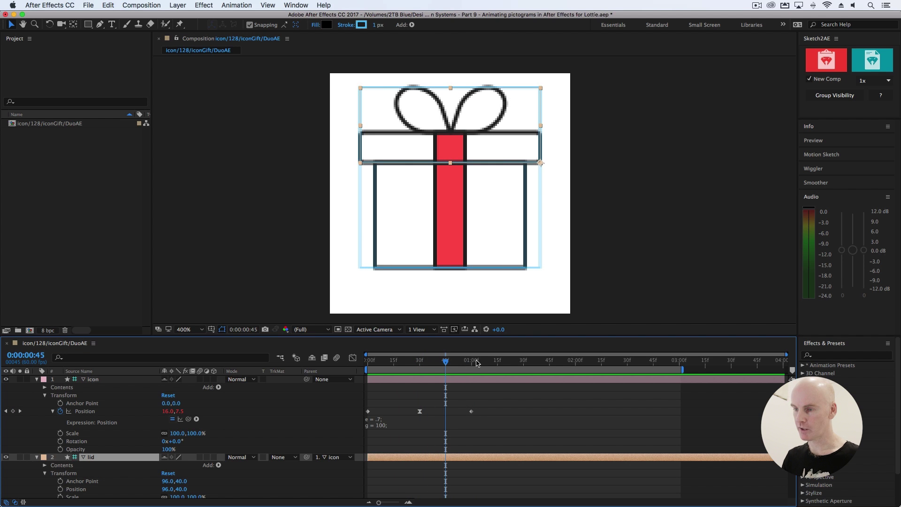
click(388, 379)
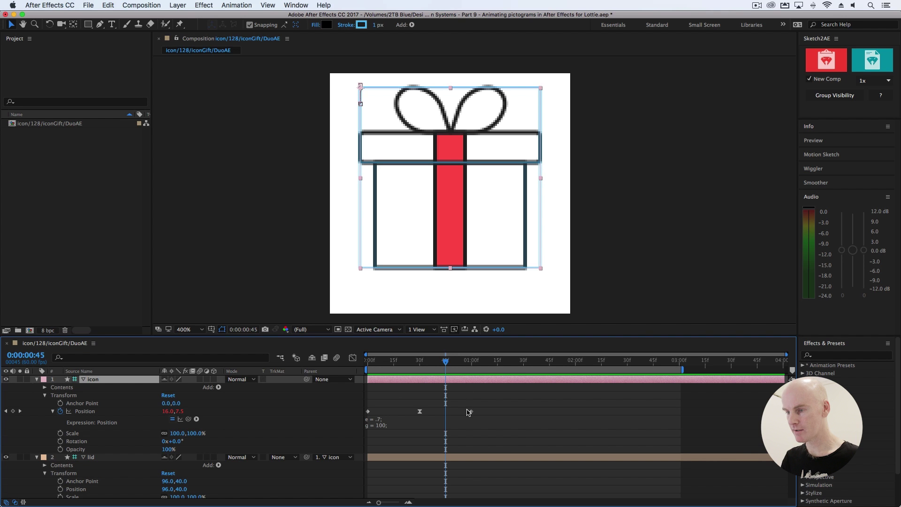
drag(471, 412, 445, 417)
Move the lid layer's two Rotation keyframes so they run from 0:00:01:00 to 0:00:01:15
click(479, 457)
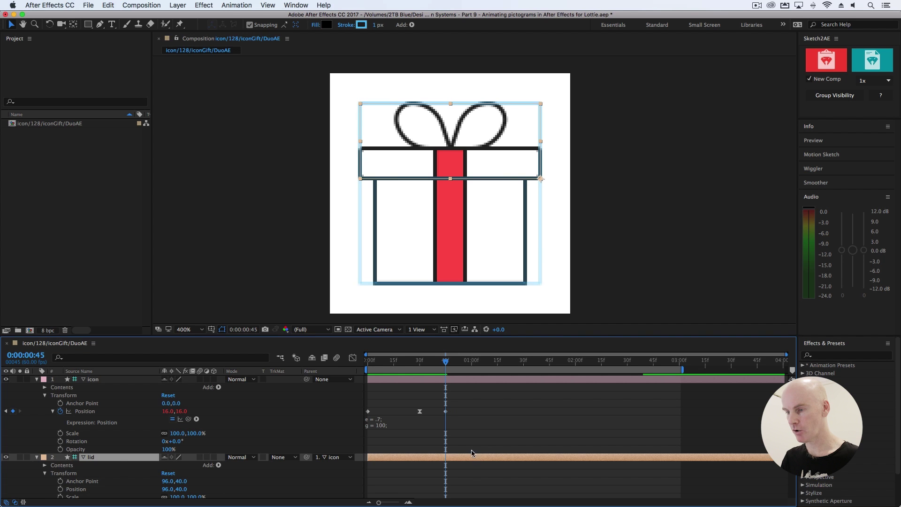
scroll(472, 444, down, 2)
scroll(472, 444, down, 1)
click(480, 361)
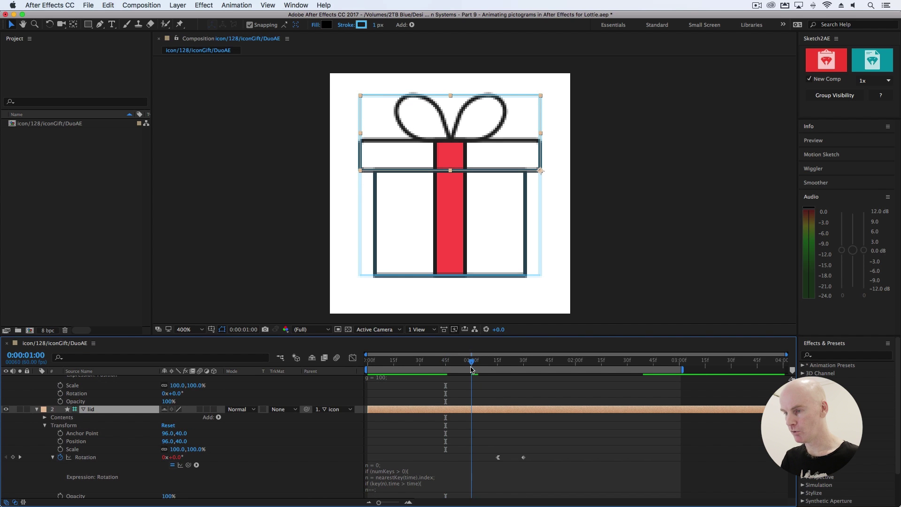
drag(532, 459, 473, 464)
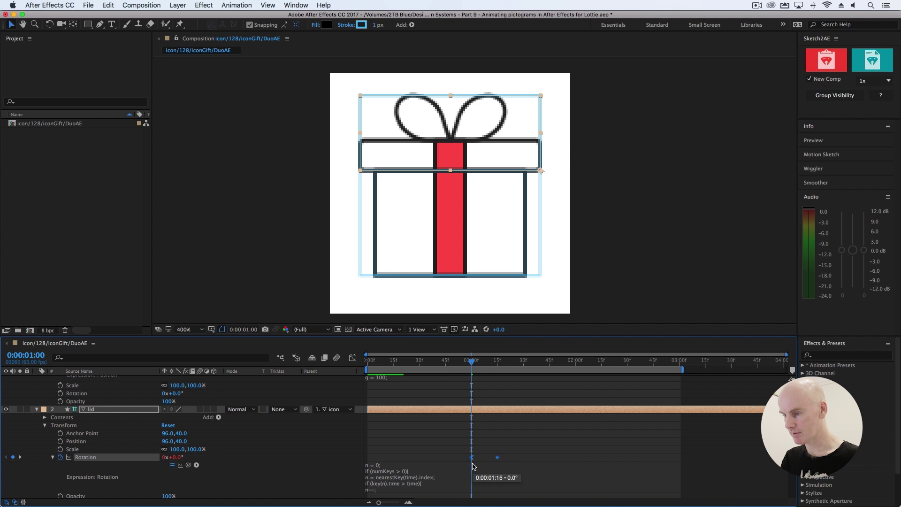
Preview the retimed icon bounce and lid opening from the start of the composition
click(449, 362)
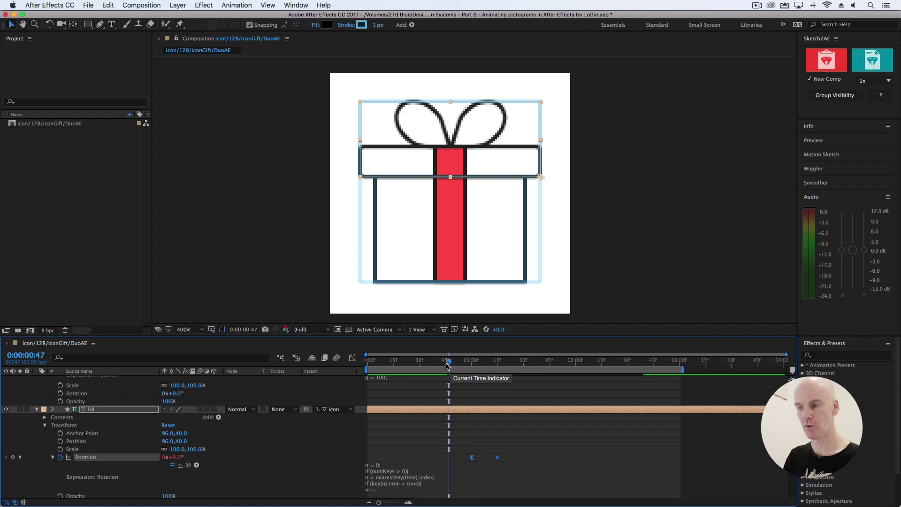
drag(449, 364, 367, 362)
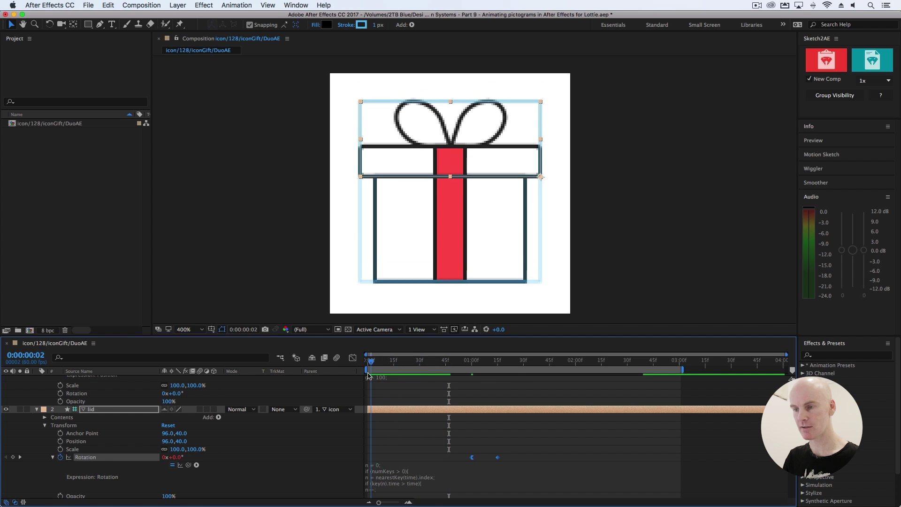
scroll(384, 400, up, 3)
key(space)
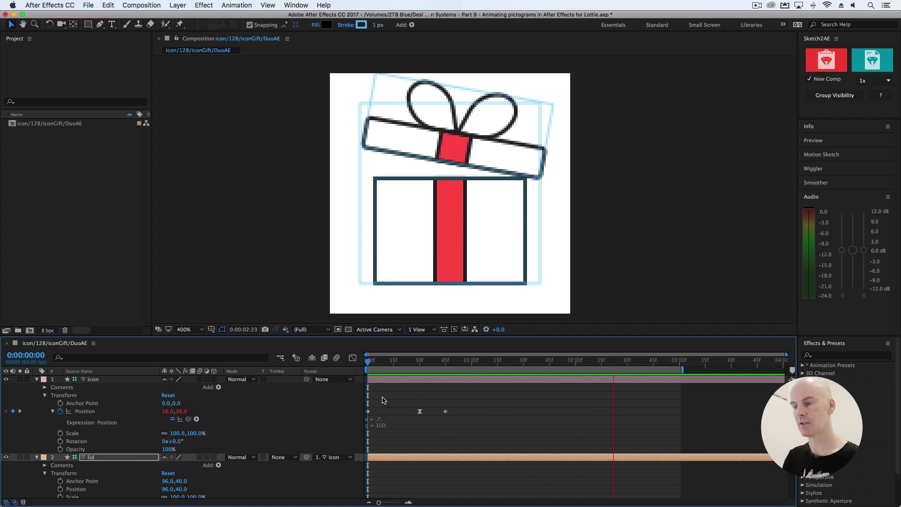
Change the e value in the icon's Position expression to .5 and preview the bounce from the start
drag(423, 366, 420, 366)
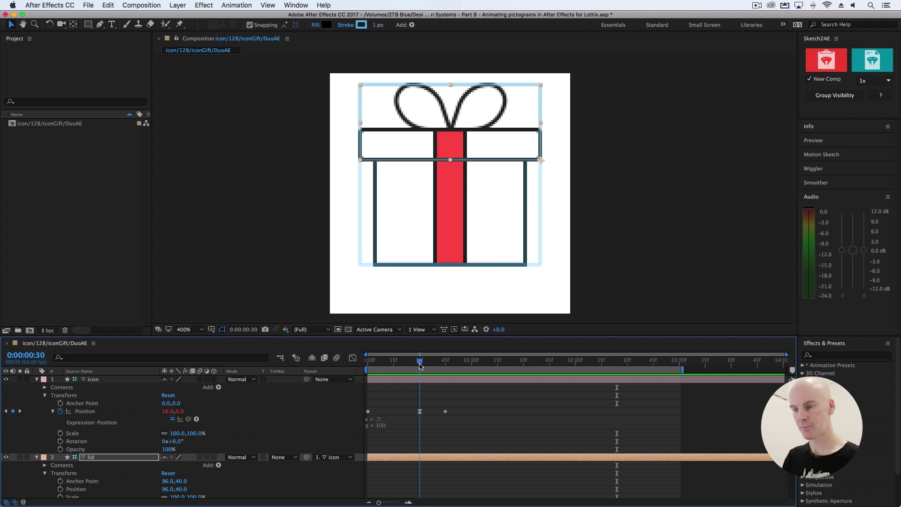
click(388, 425)
click(385, 424)
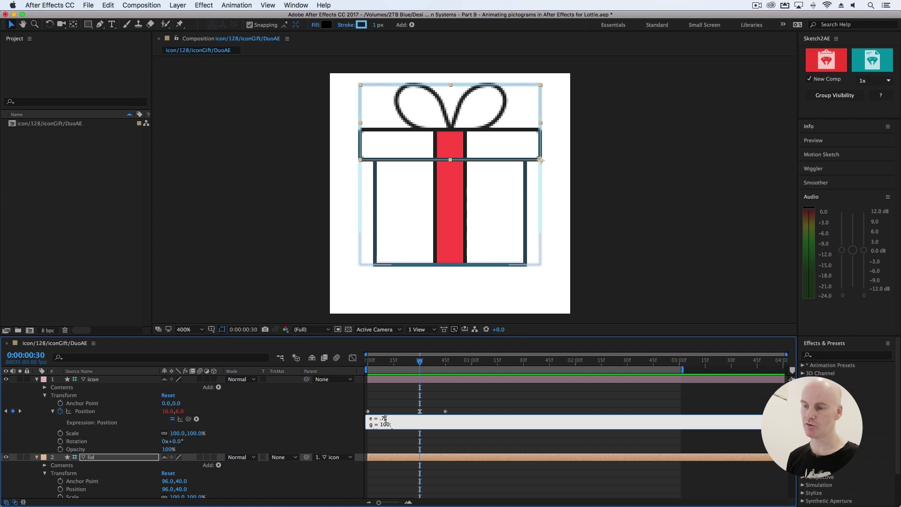
click(429, 388)
key(Home)
key(space)
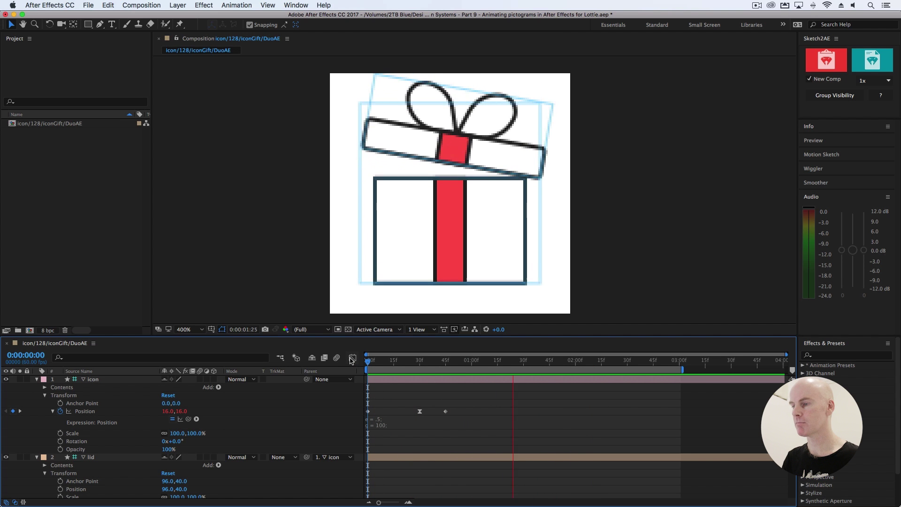
End the work area at 0:00:02:00 and preview the shortened loop from the start
drag(591, 360, 576, 366)
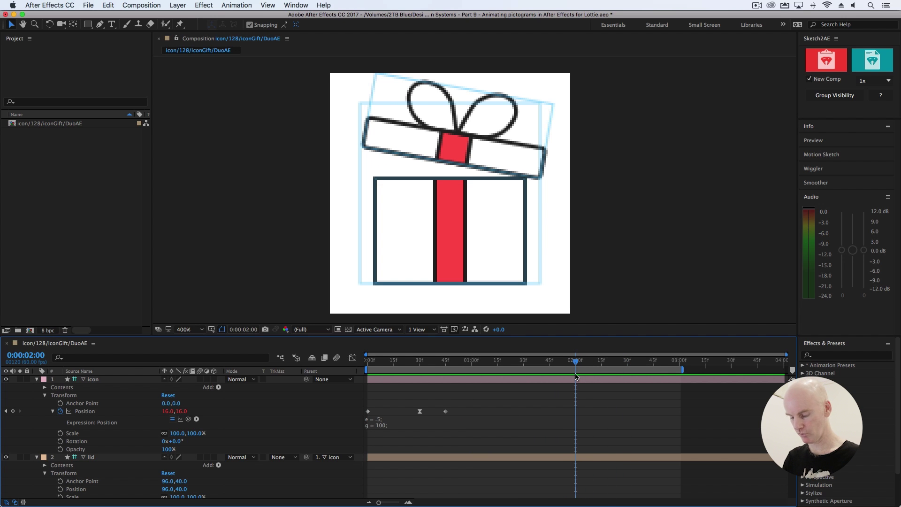
key(n)
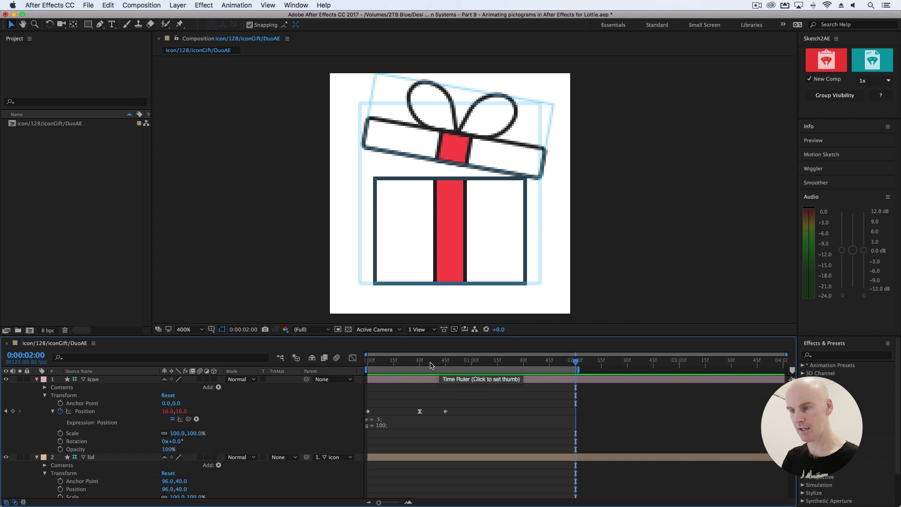
key(Home)
key(space)
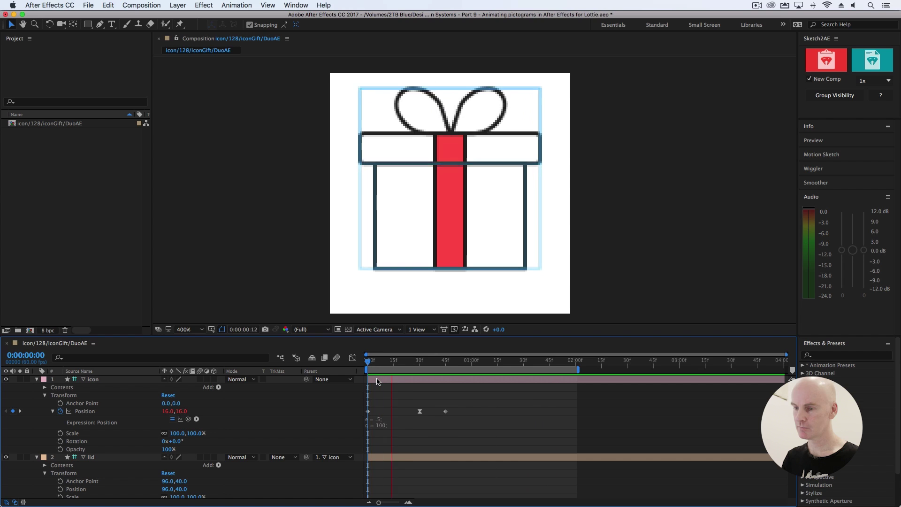
key(space)
Change the g value in the icon's Position expression to 150 and preview the animation
click(380, 425)
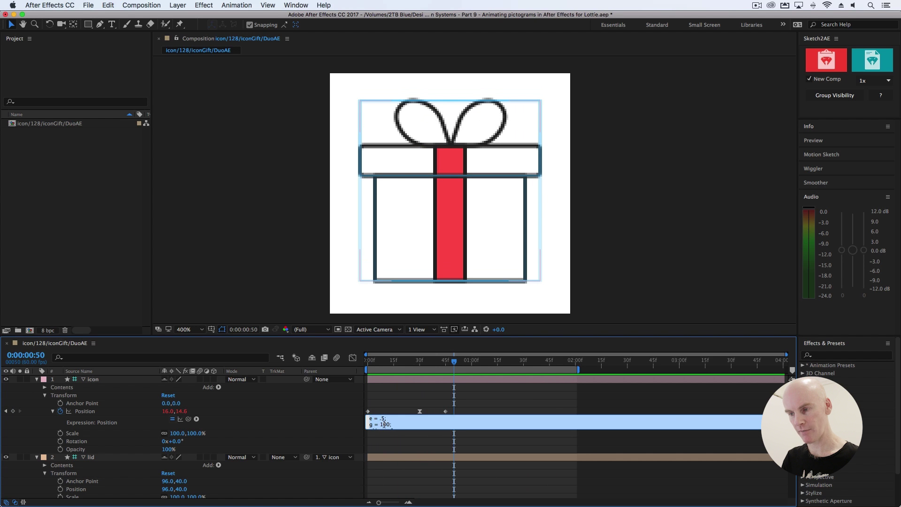
click(385, 424)
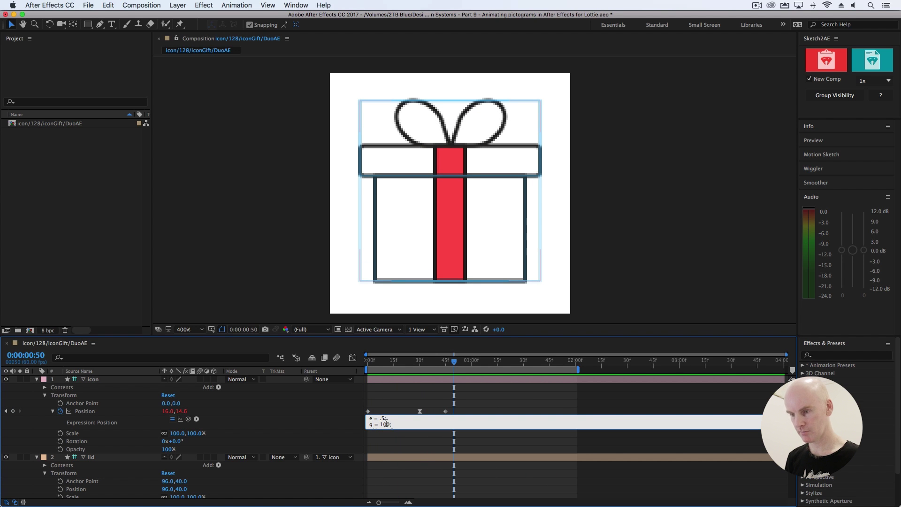
click(371, 361)
key(space)
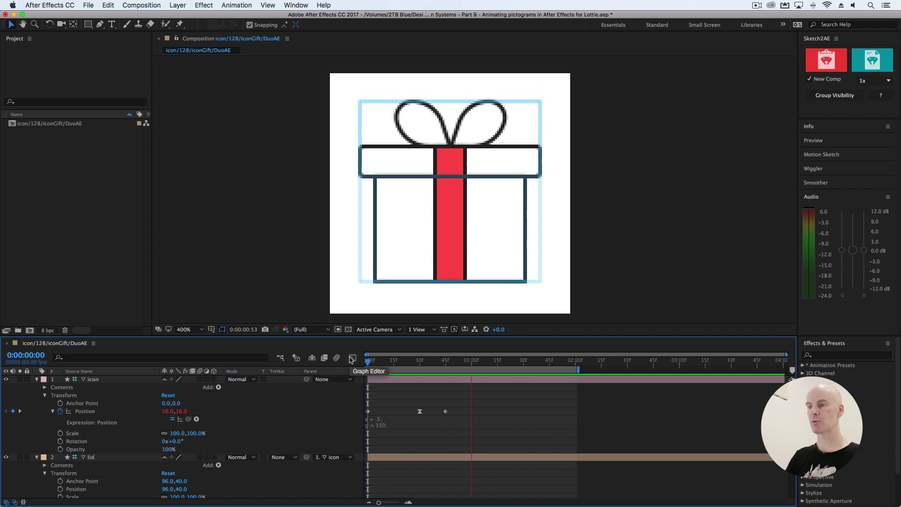
Reduce the icon and lid layers in the timeline to only their keyframed properties
click(447, 380)
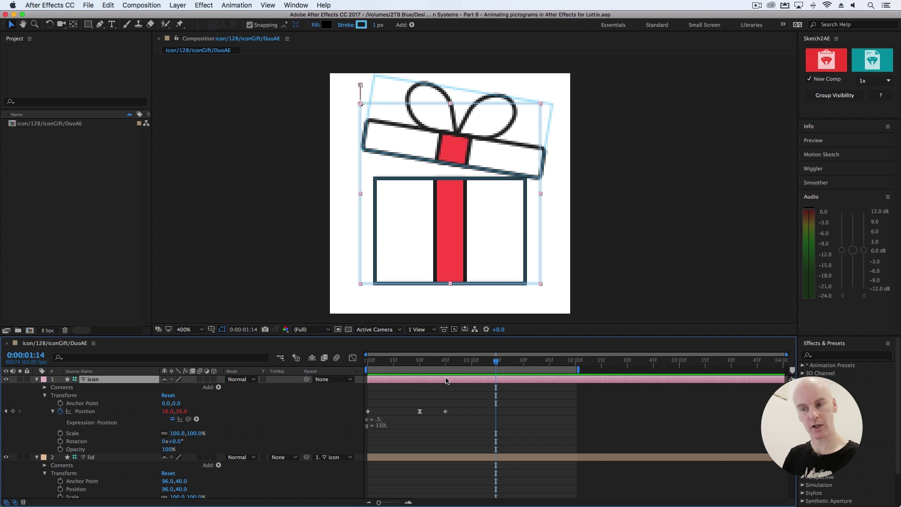
key(u)
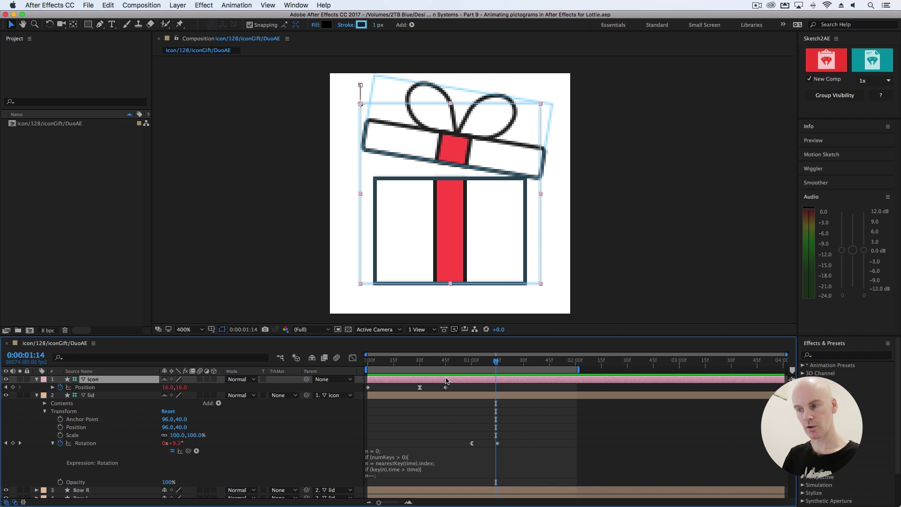
click(430, 396)
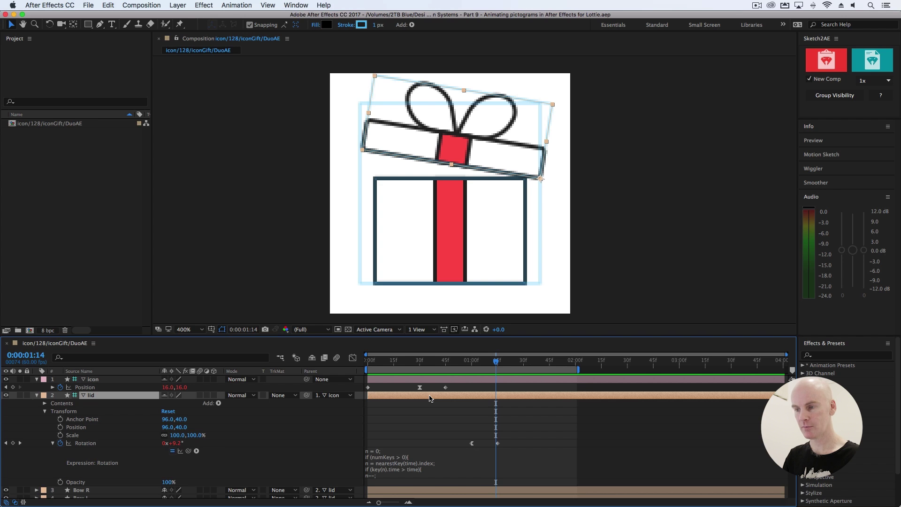
key(u)
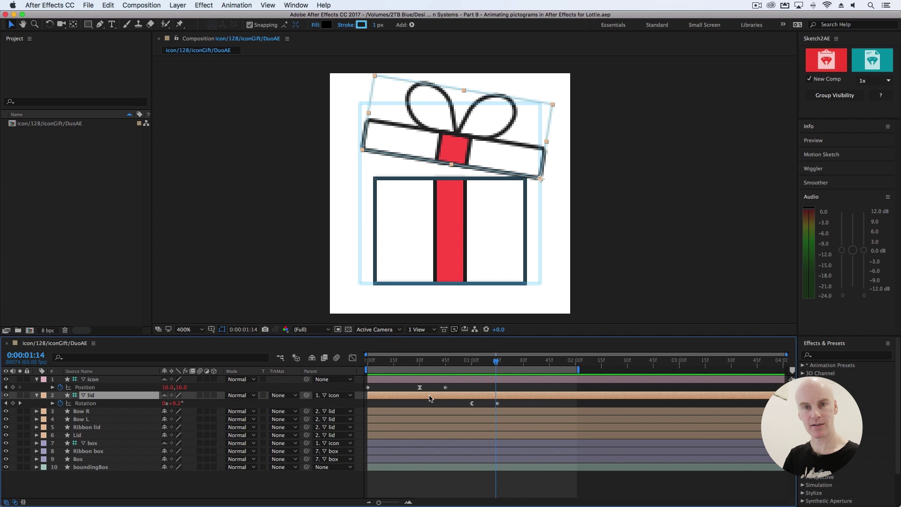
Preview the lid opening and park the current time at the lid's last Rotation keyframe, 0:00:01:15
key(space)
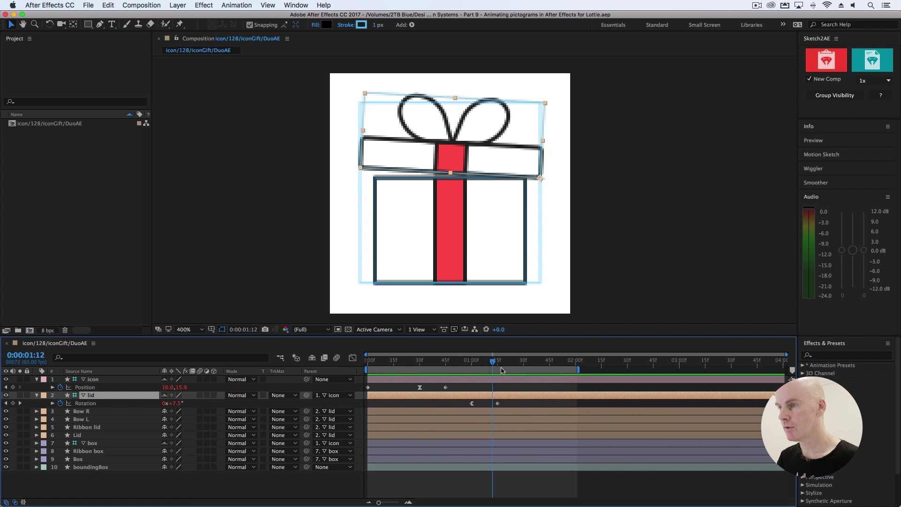
click(533, 361)
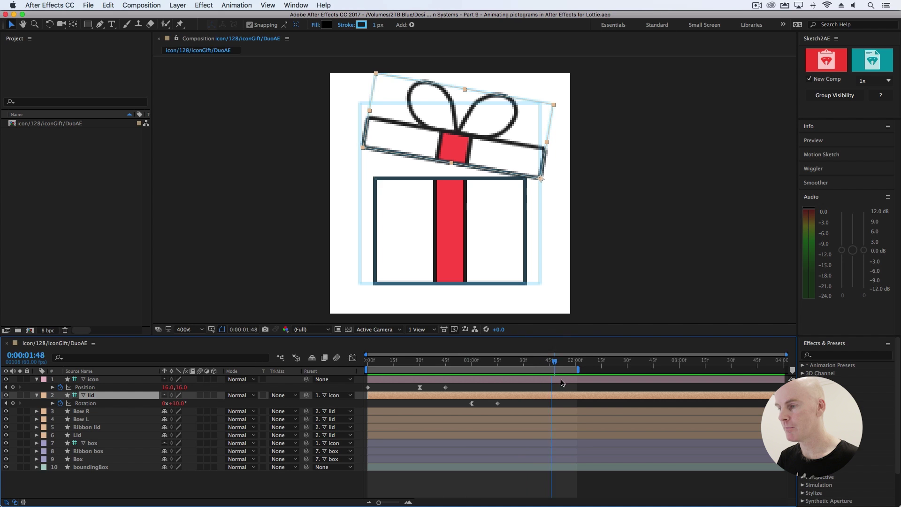
drag(533, 361, 497, 388)
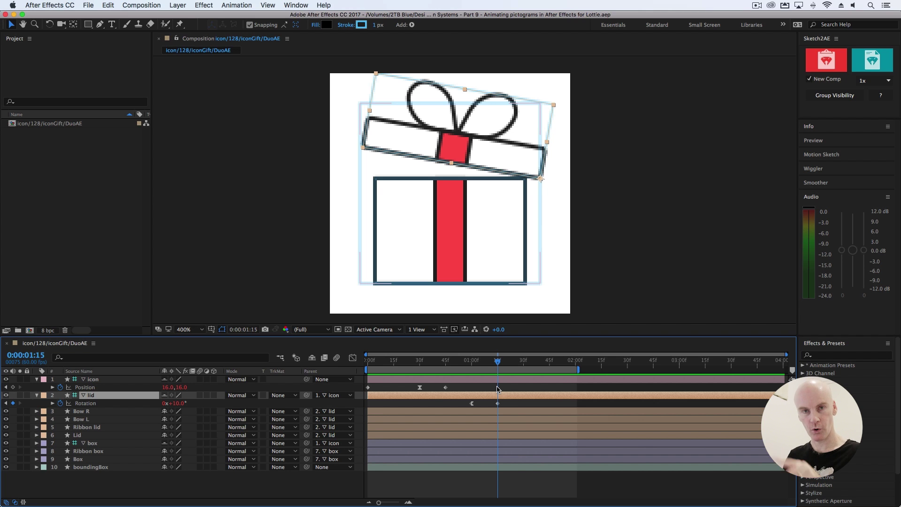
click(488, 412)
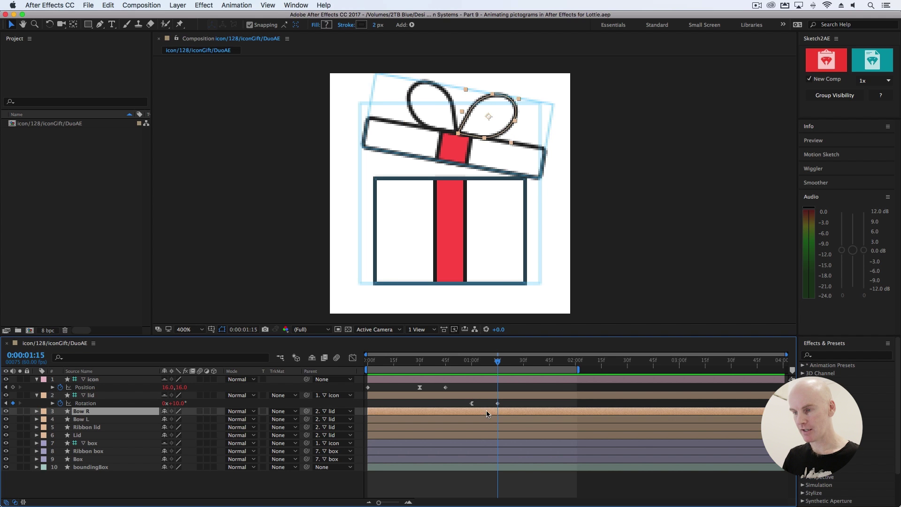
click(485, 419)
click(484, 428)
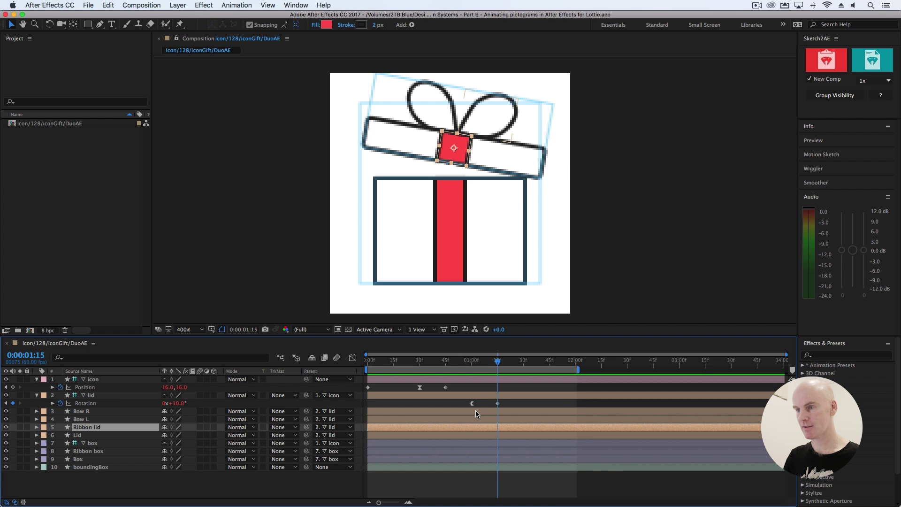
click(477, 412)
click(477, 396)
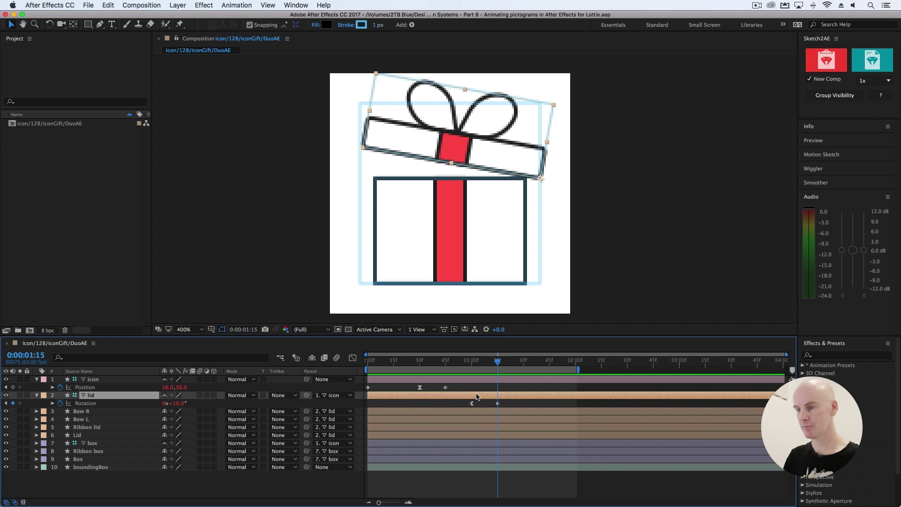
Add Trim Paths to Group 1 inside the Bow R layer's contents and reveal its properties
click(475, 412)
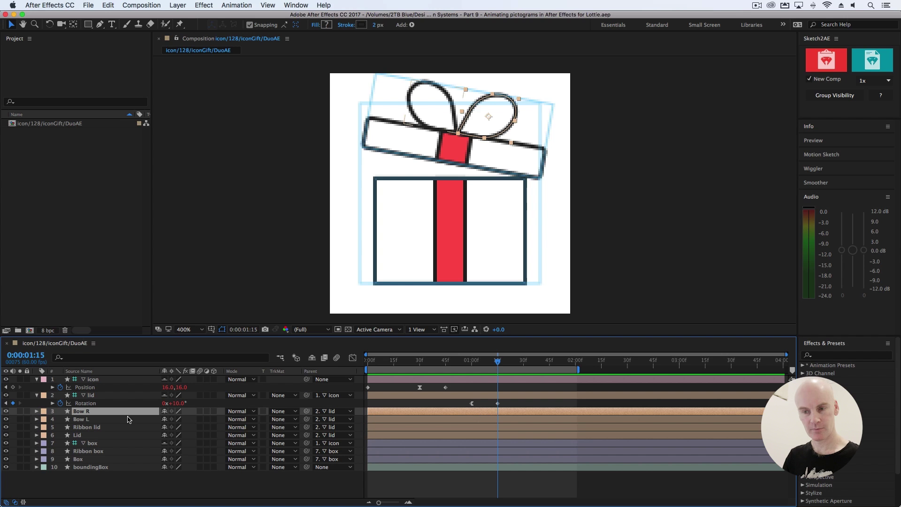
click(37, 412)
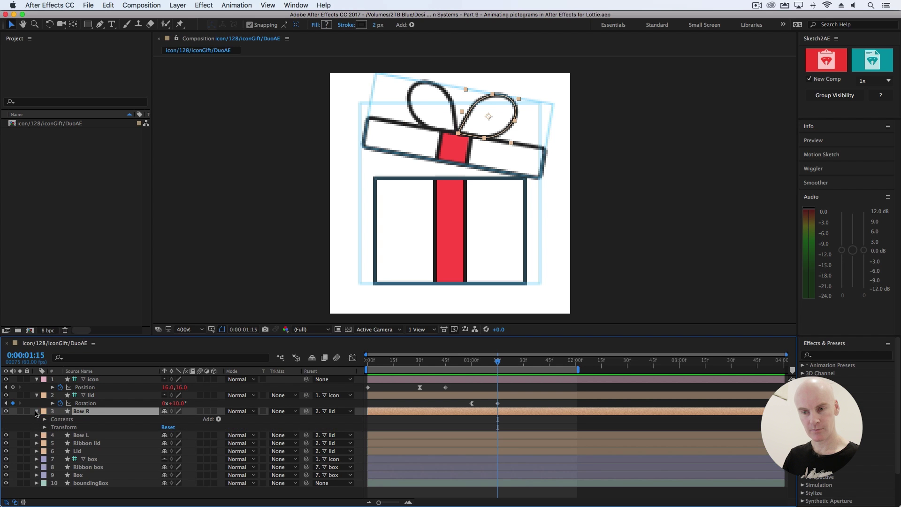
click(44, 419)
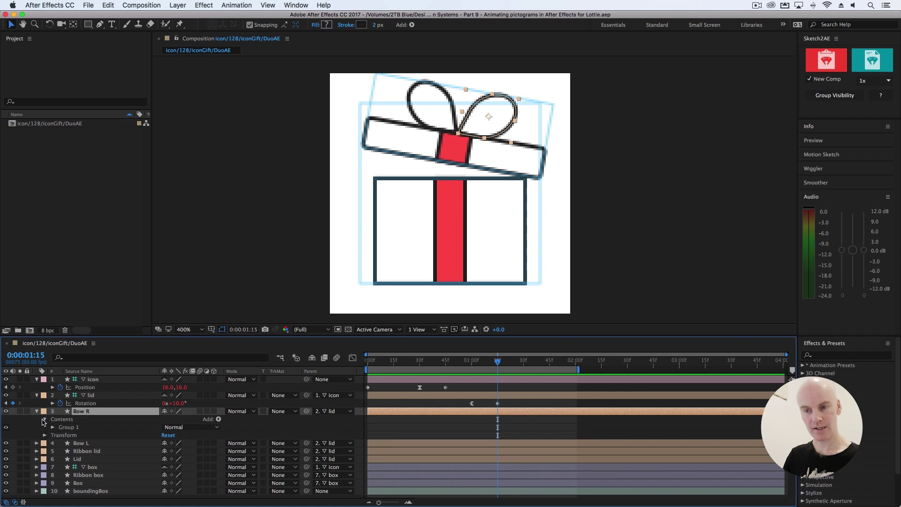
click(53, 427)
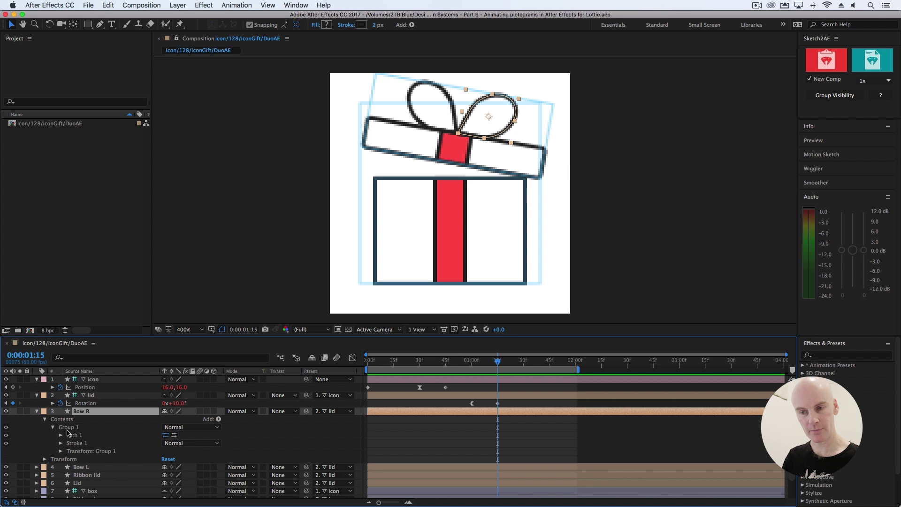
click(71, 428)
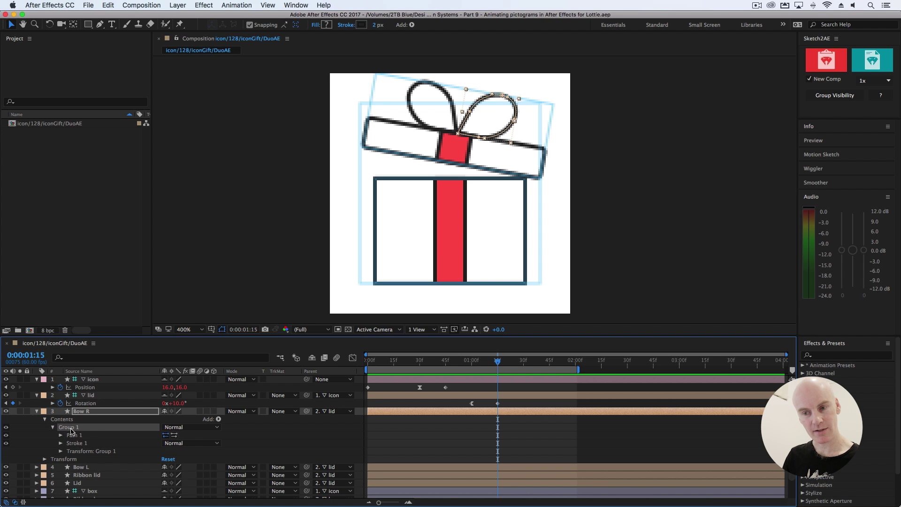
click(220, 420)
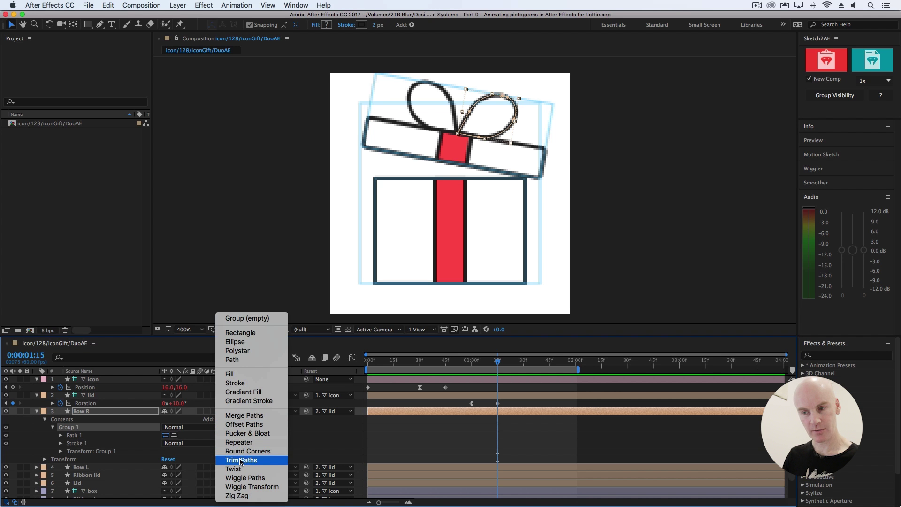
click(268, 462)
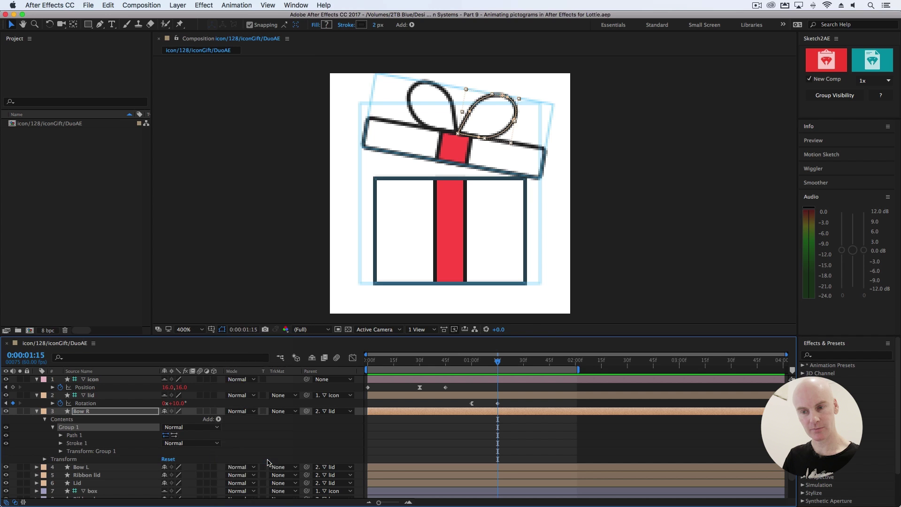
click(61, 444)
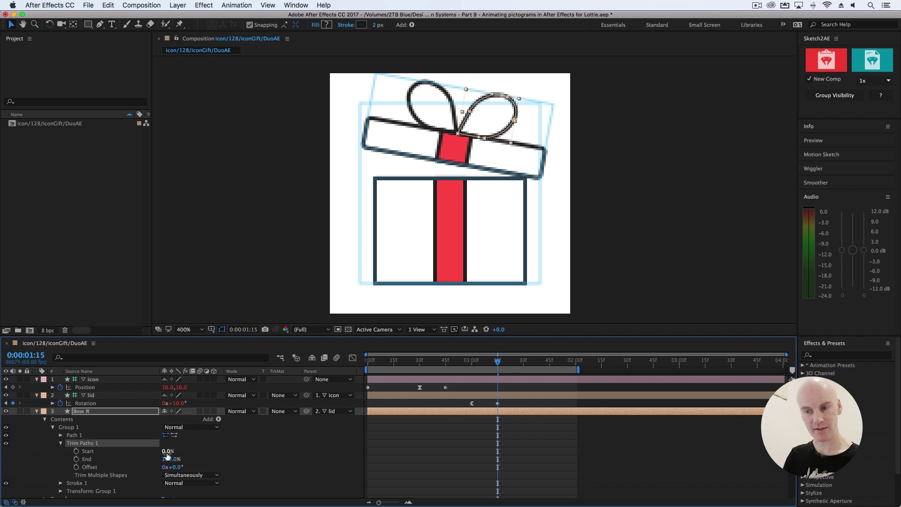
Set Bow R's Trim Paths Offset to -155°, using a temporary Start of 5% before returning it to 0%
mouse_move(167, 452)
mouse_down()
mouse_move(215, 453)
mouse_move(168, 452)
mouse_up()
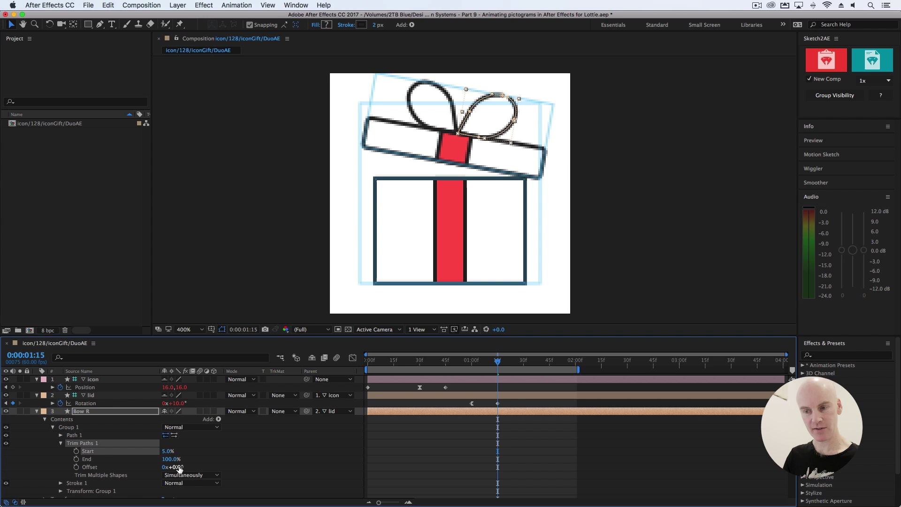
drag(178, 468, 128, 480)
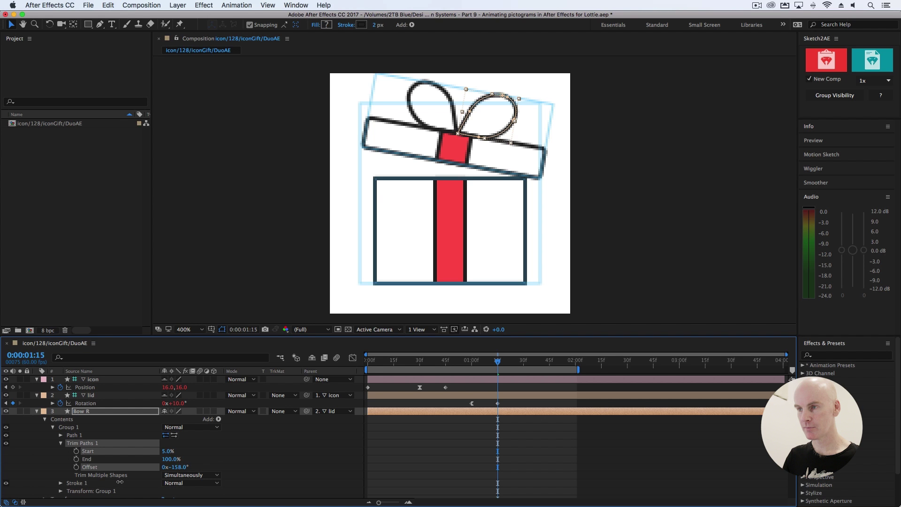
drag(121, 482, 123, 482)
drag(169, 451, 167, 456)
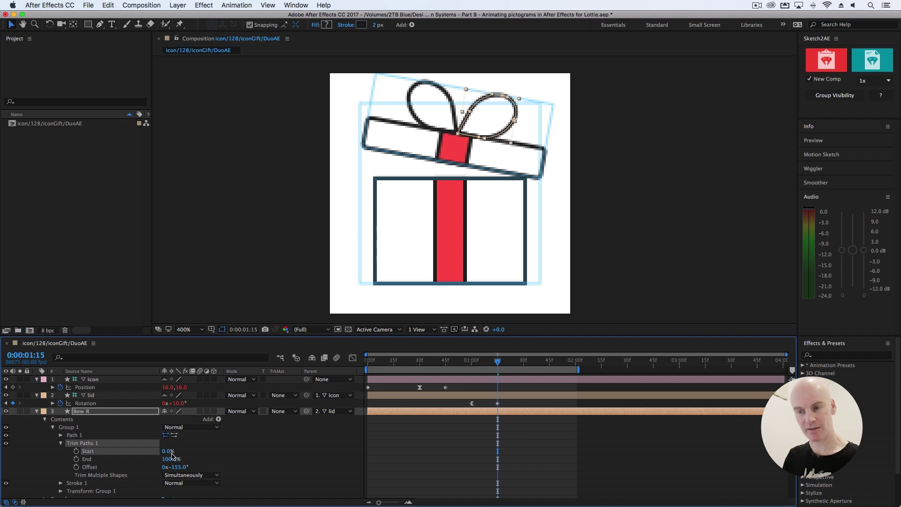
Keyframe Bow R's Trim Paths End from 0% at 0:00:01:15 to 100% at 0:00:01:45 and scrub through it
drag(171, 462, 122, 460)
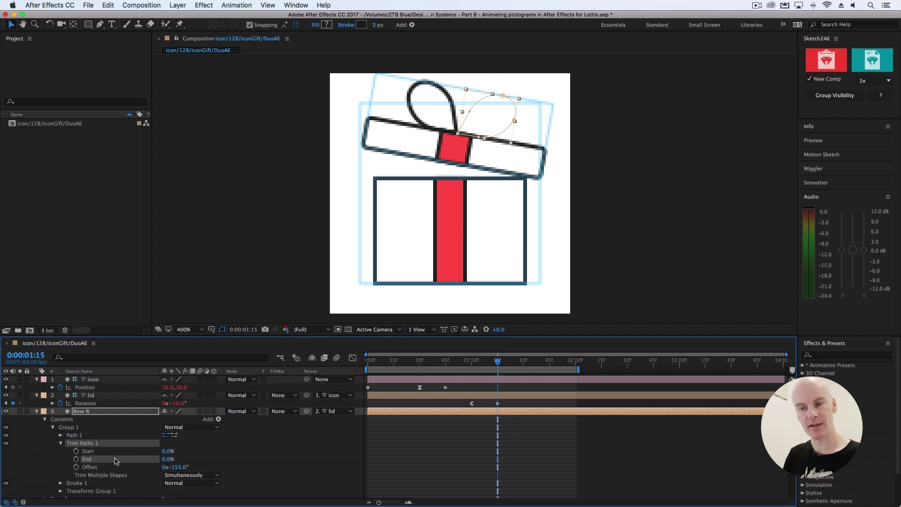
click(76, 459)
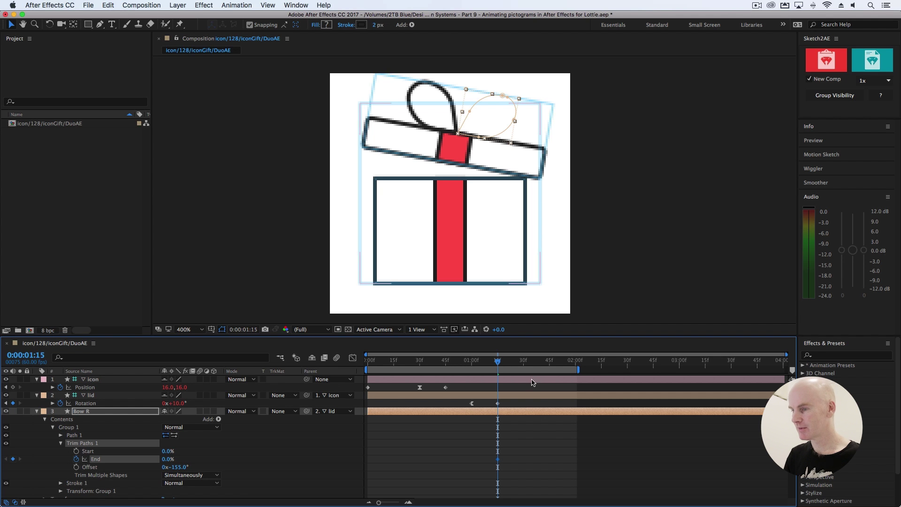
key(space)
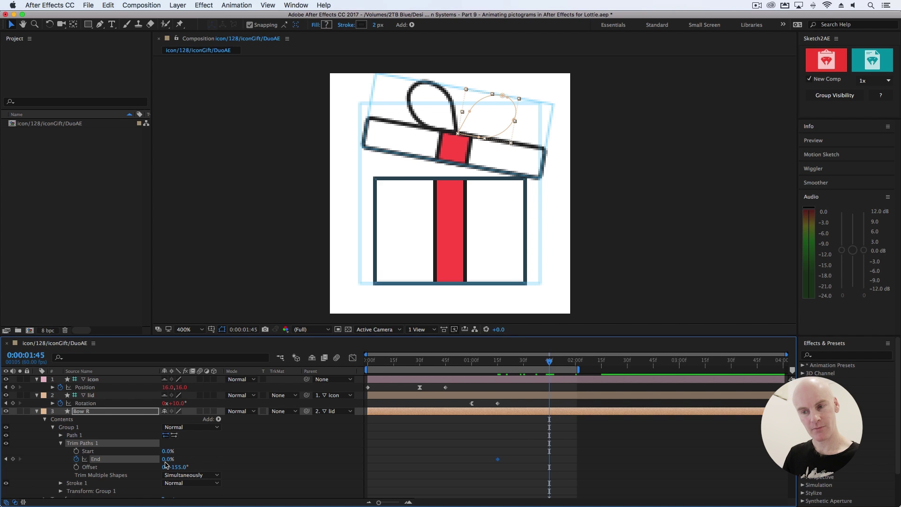
click(167, 459)
text(100)
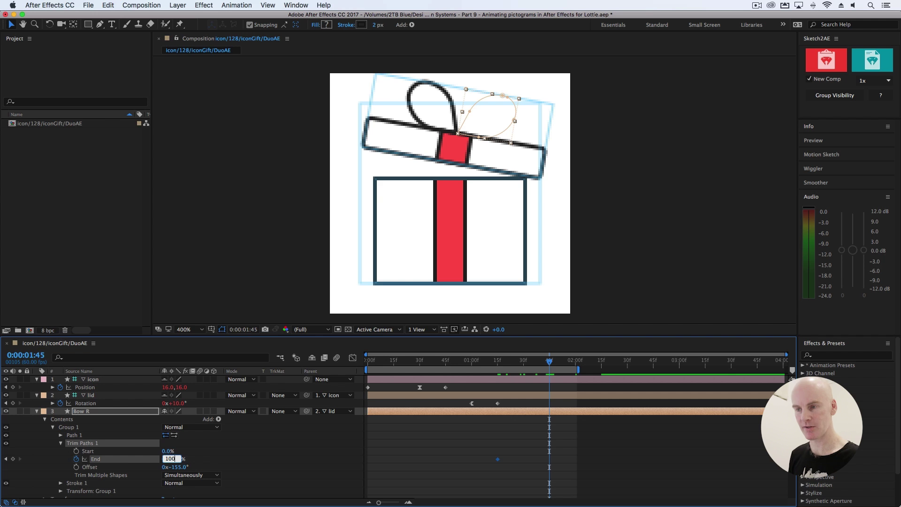
key(Return)
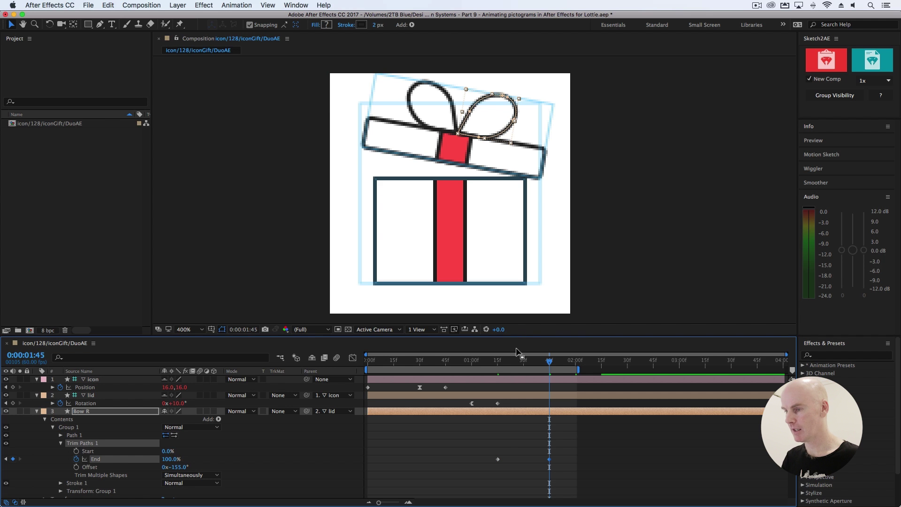
mouse_move(507, 365)
mouse_down()
mouse_move(495, 367)
mouse_move(550, 372)
mouse_up()
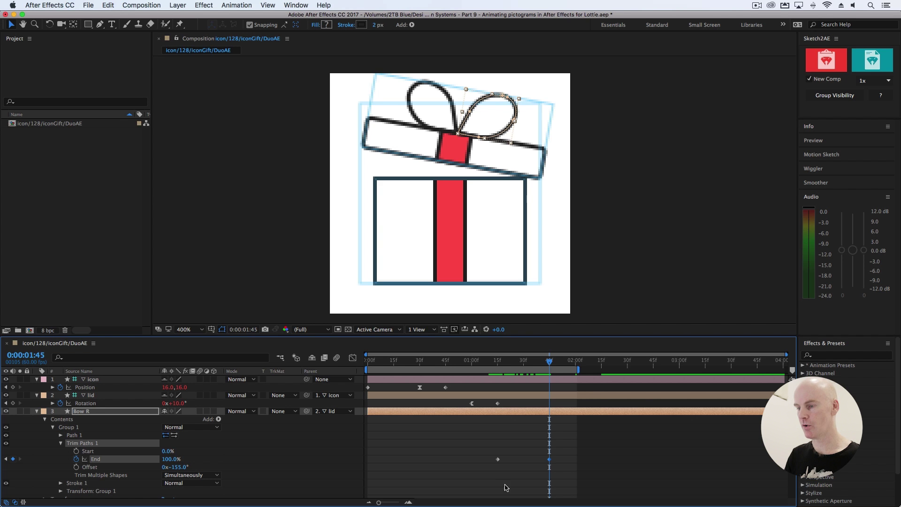
Apply Easy Ease Out to Bow R's first End keyframe and Easy Ease In to its last one
right_click(498, 460)
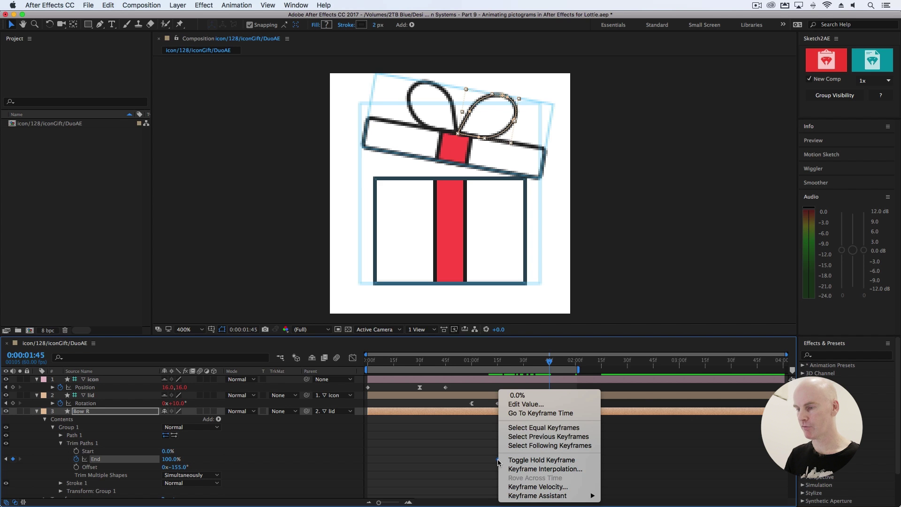
mouse_move(577, 497)
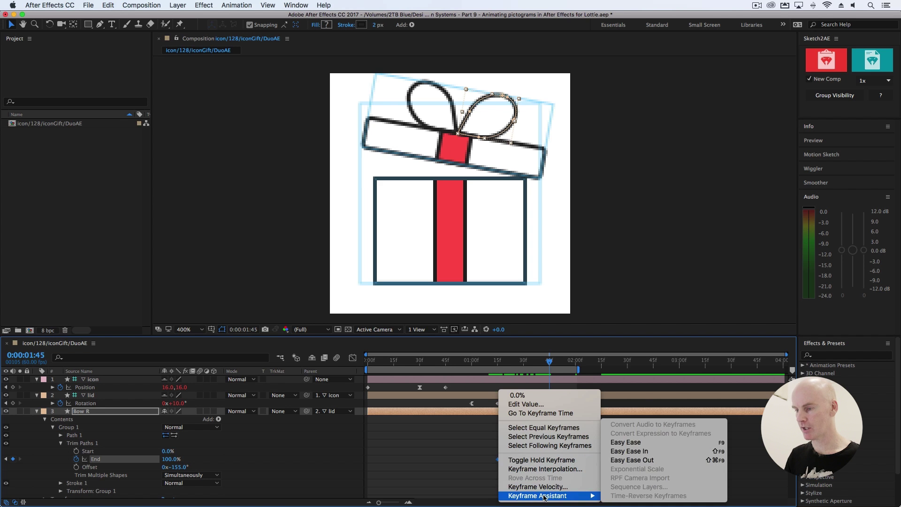
click(625, 460)
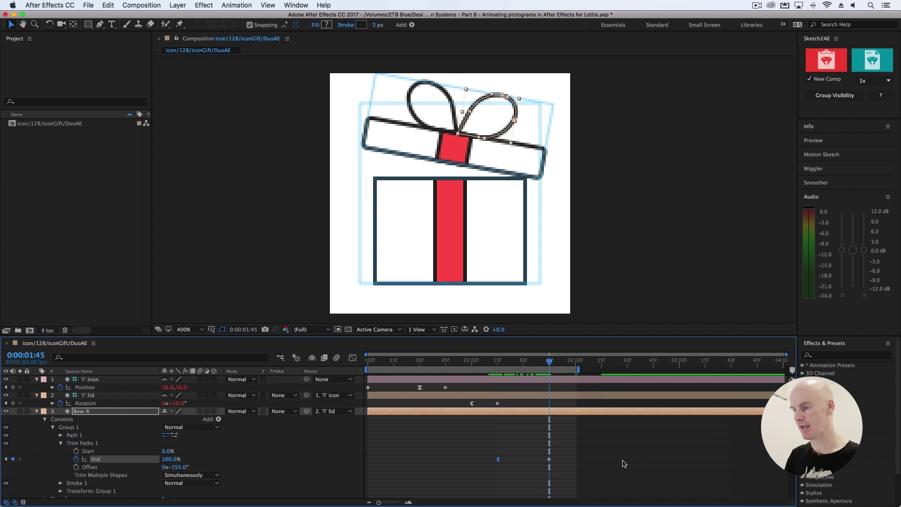
right_click(550, 462)
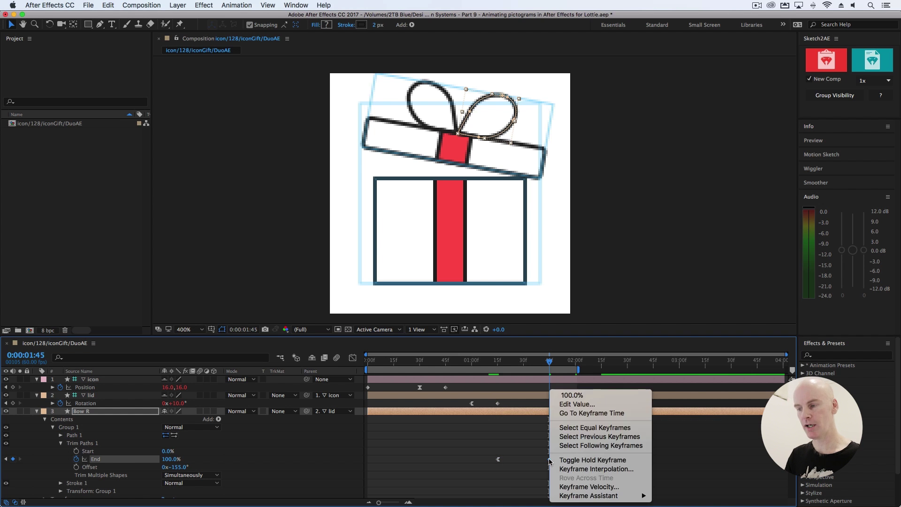
mouse_move(640, 496)
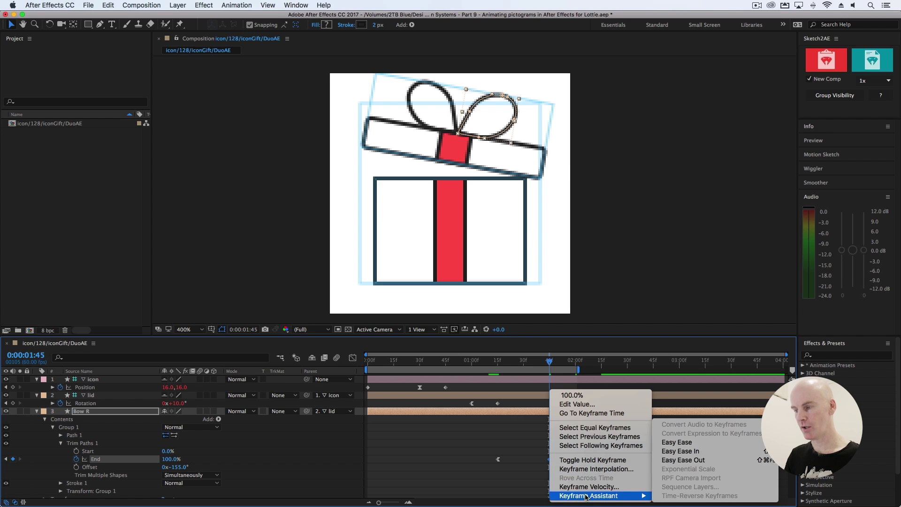
click(660, 451)
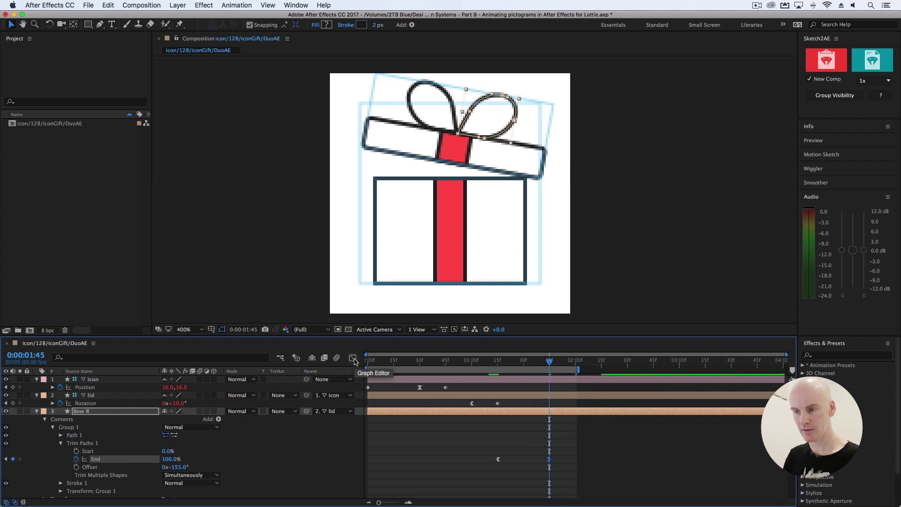
Extend both easing handles of Bow R's End curve to midway between the keyframes, and reduce the layer to its keyframed property
click(352, 358)
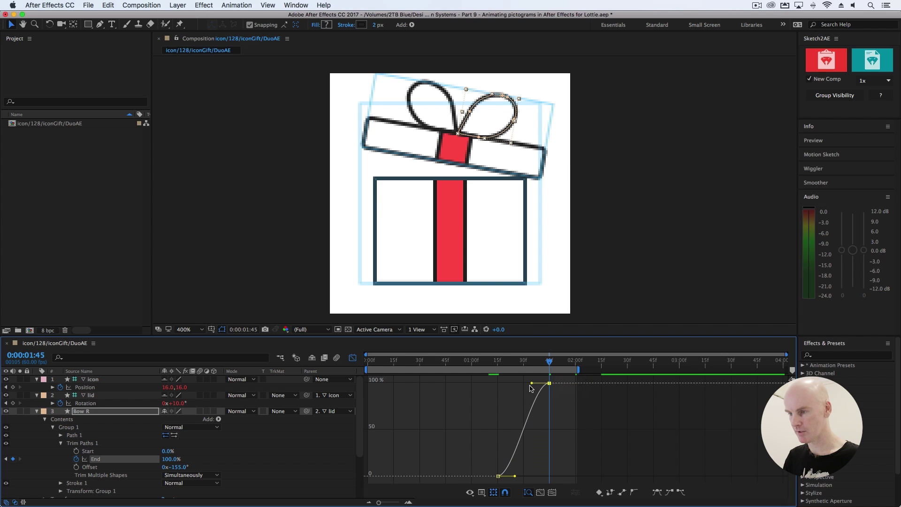
drag(531, 384, 524, 383)
drag(515, 476, 524, 477)
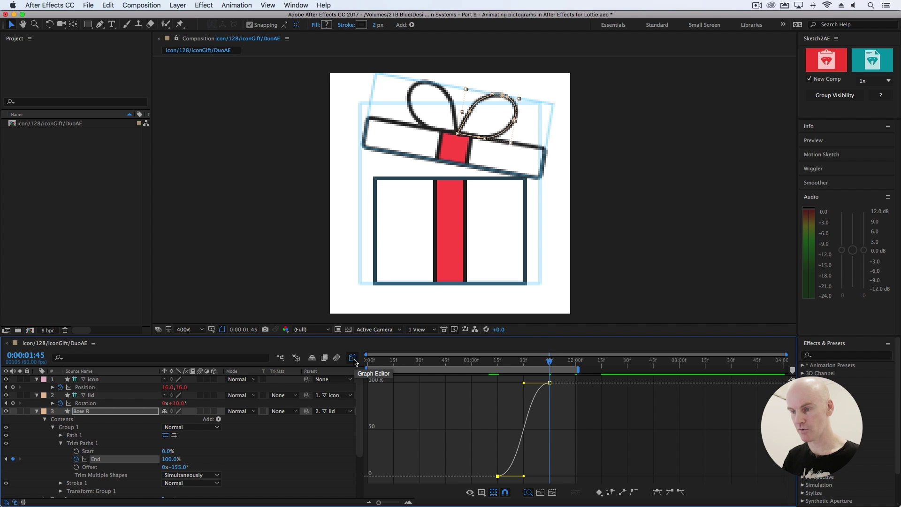
click(352, 358)
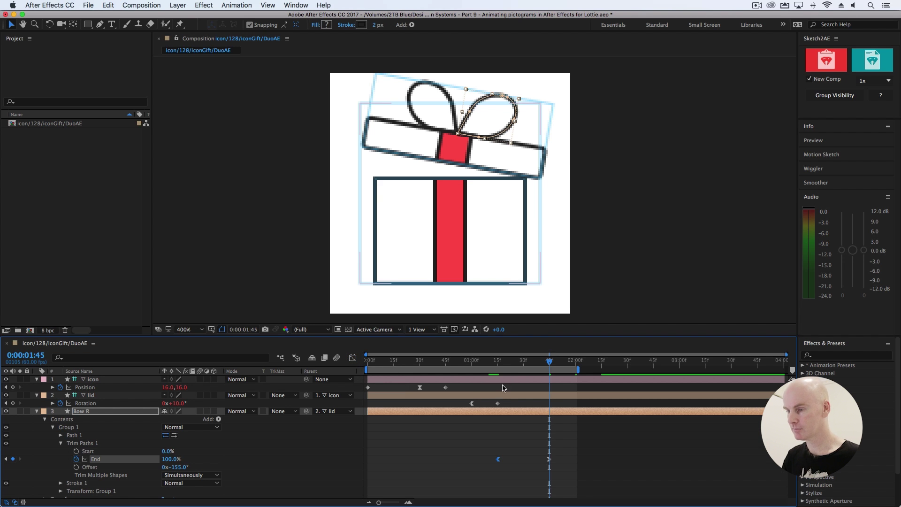
click(495, 414)
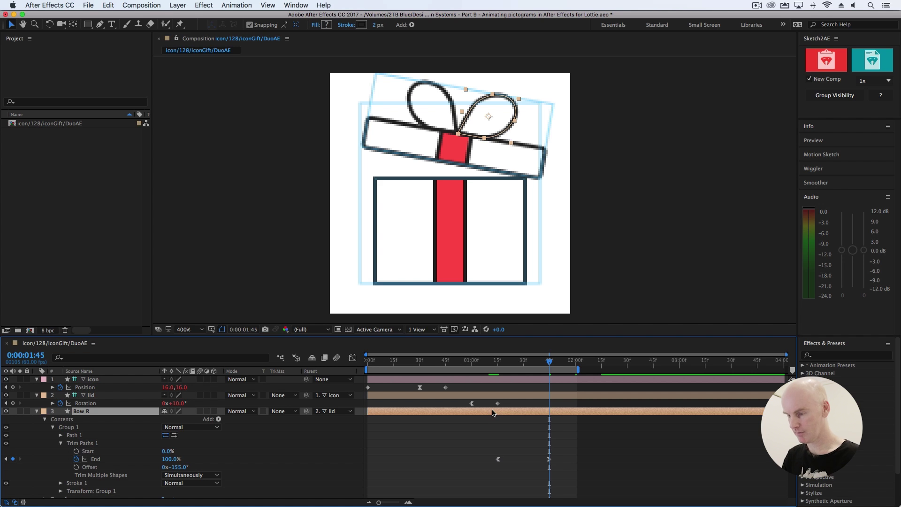
key(u)
Add Trim Paths to Group 1 of the Bow L layer and reveal its properties
click(485, 427)
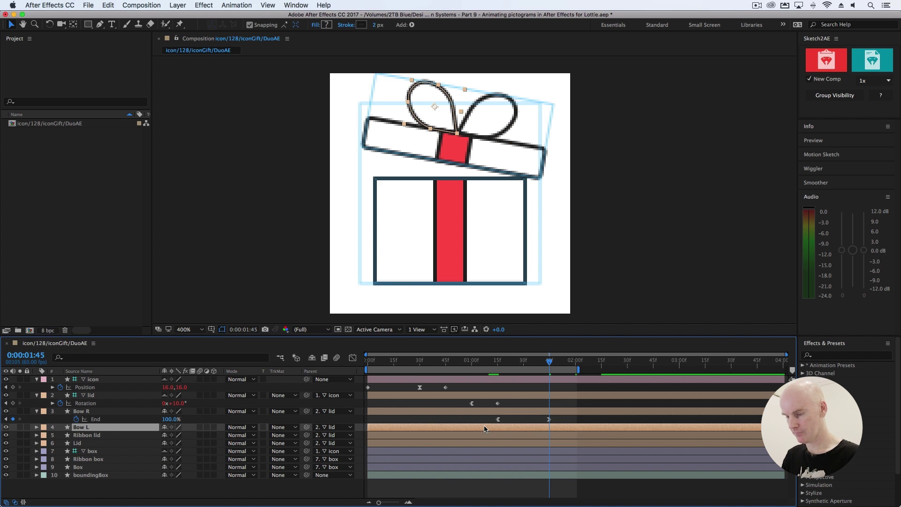
click(37, 428)
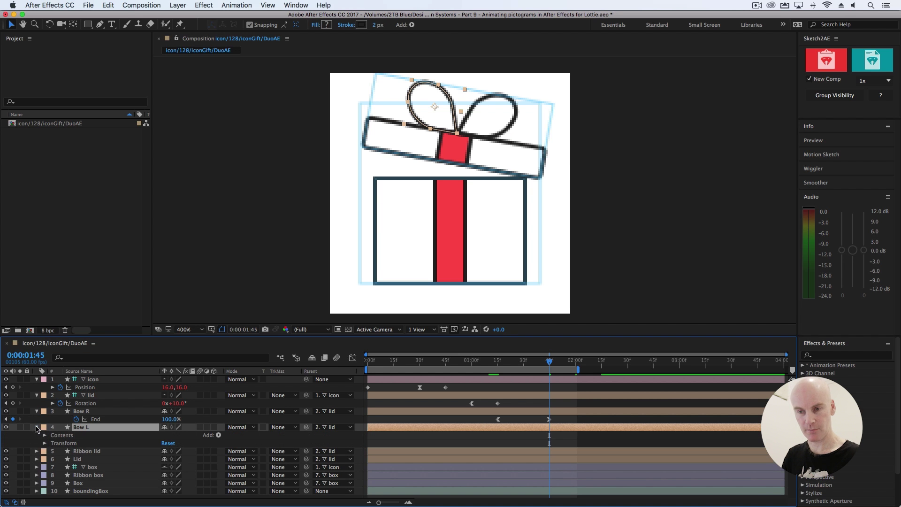
click(45, 435)
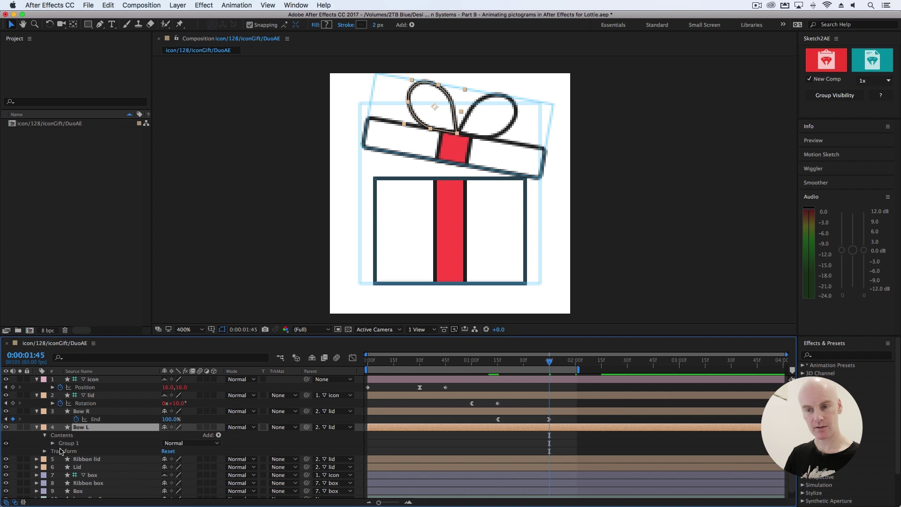
click(53, 443)
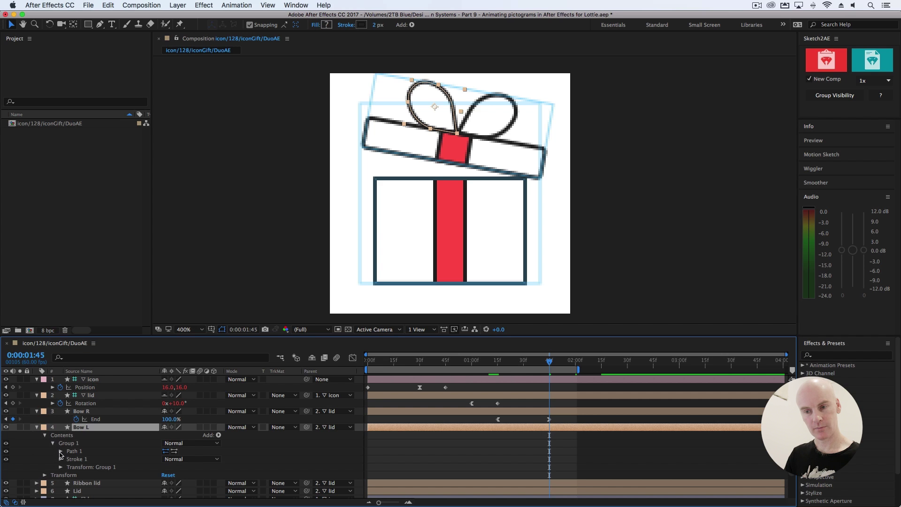
click(69, 444)
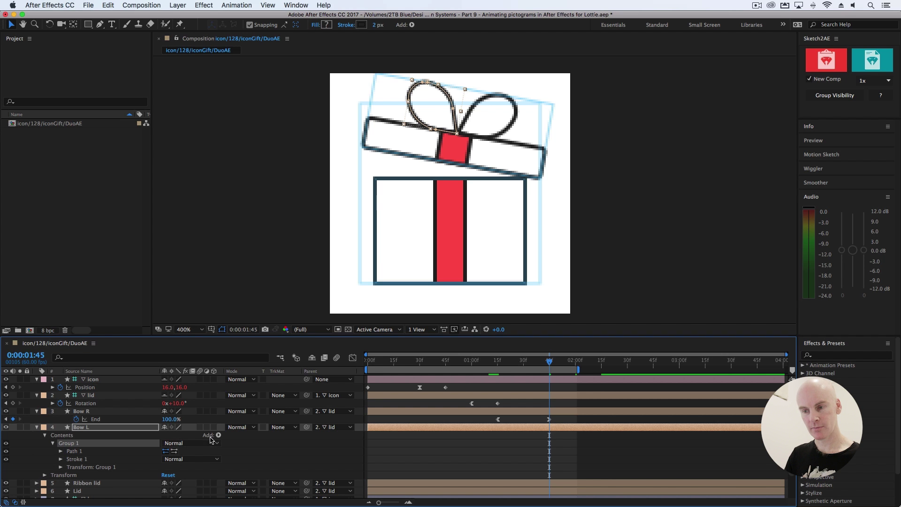
click(219, 435)
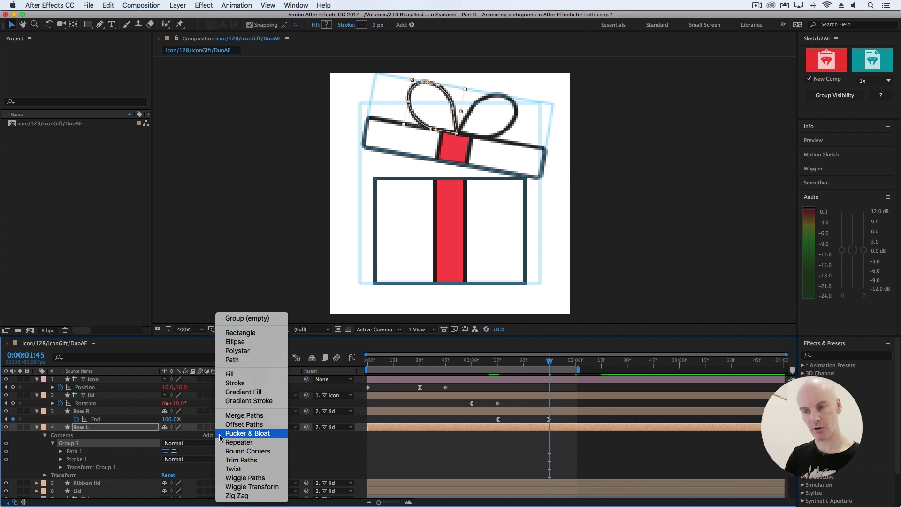
click(238, 460)
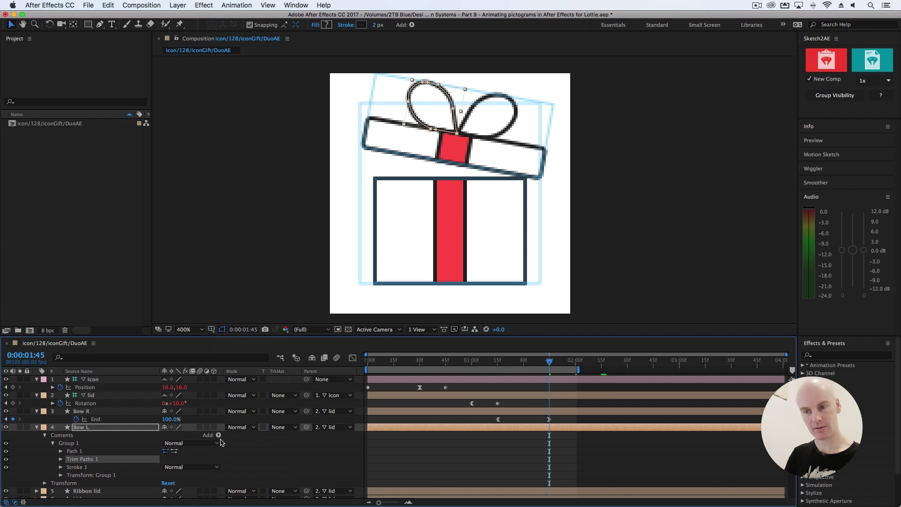
click(60, 459)
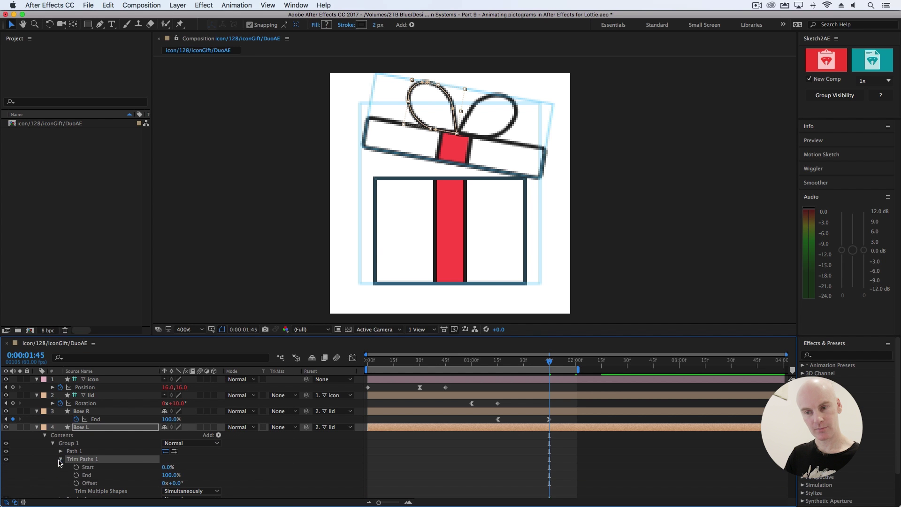
Set Bow L's Trim Paths Offset to 155° using a temporary End of 95%, and set both Start and End to 100%
mouse_move(165, 475)
mouse_down()
mouse_move(140, 475)
mouse_move(246, 481)
mouse_up()
click(177, 483)
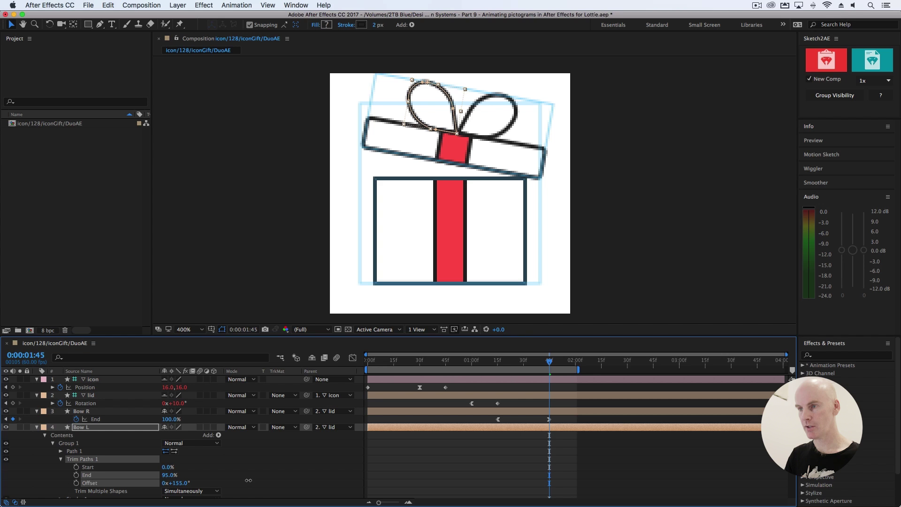
drag(167, 467, 188, 468)
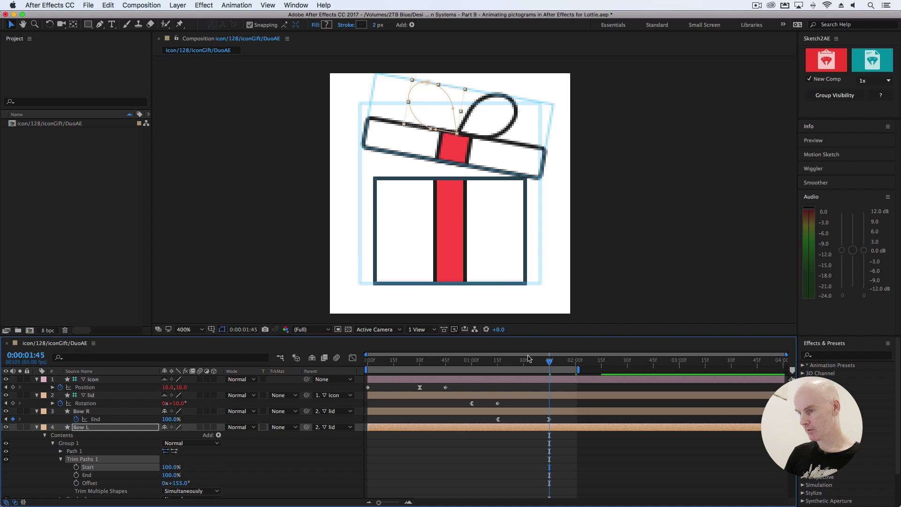
Keyframe Bow L's Trim Paths Start from 100% at 0:00:01:30 to 0% at 0:00:02:00
drag(529, 361, 524, 369)
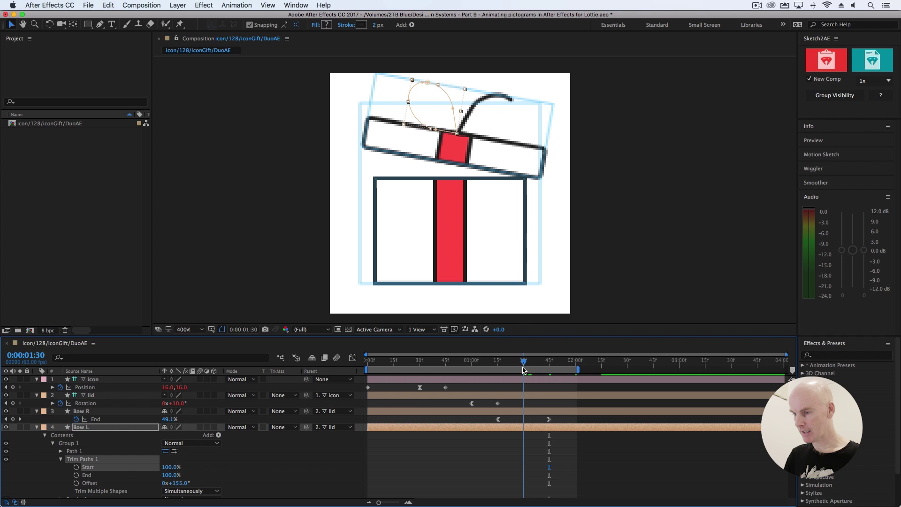
click(76, 468)
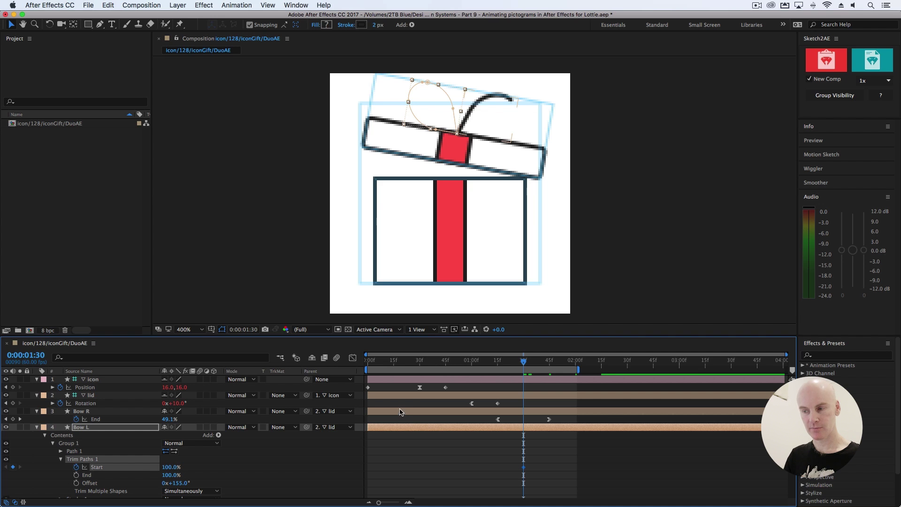
drag(525, 363, 577, 374)
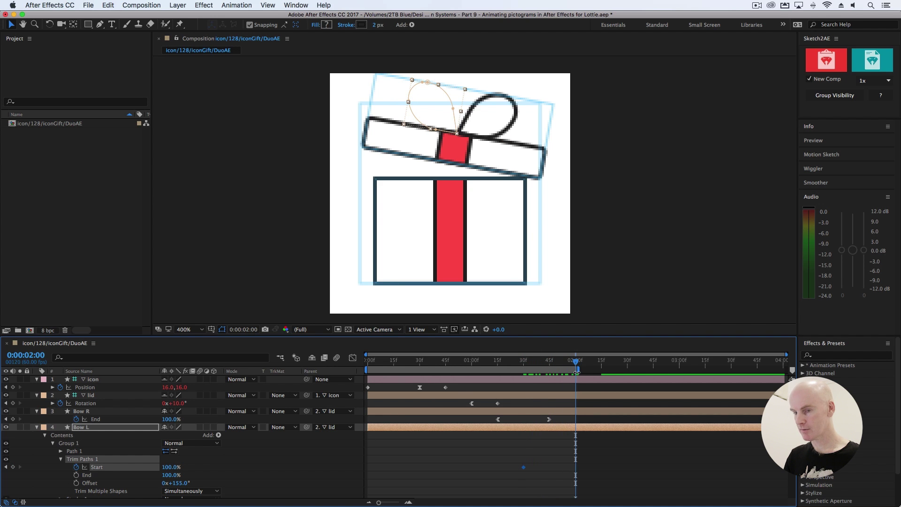
drag(171, 468, 129, 470)
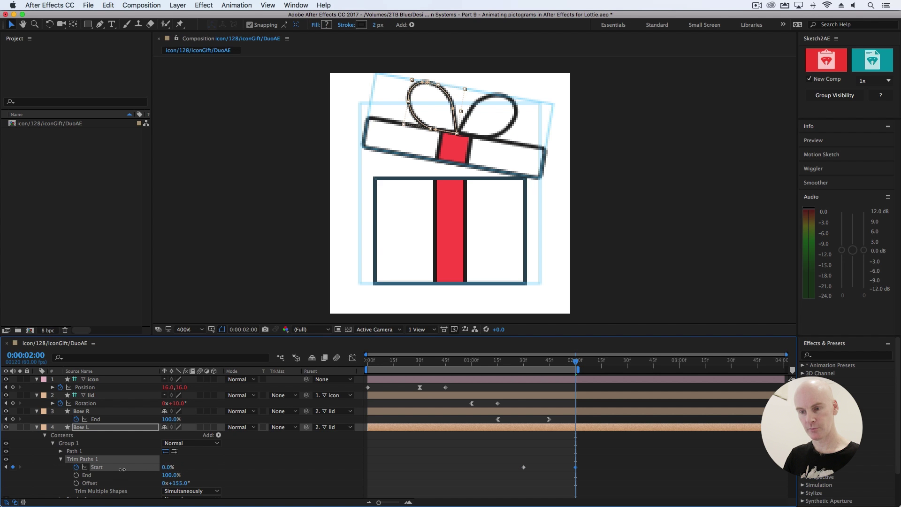
Apply Easy Ease Out to Bow L's first Start keyframe and Easy Ease In to its last, and reduce the layer to its keyframed property
right_click(524, 468)
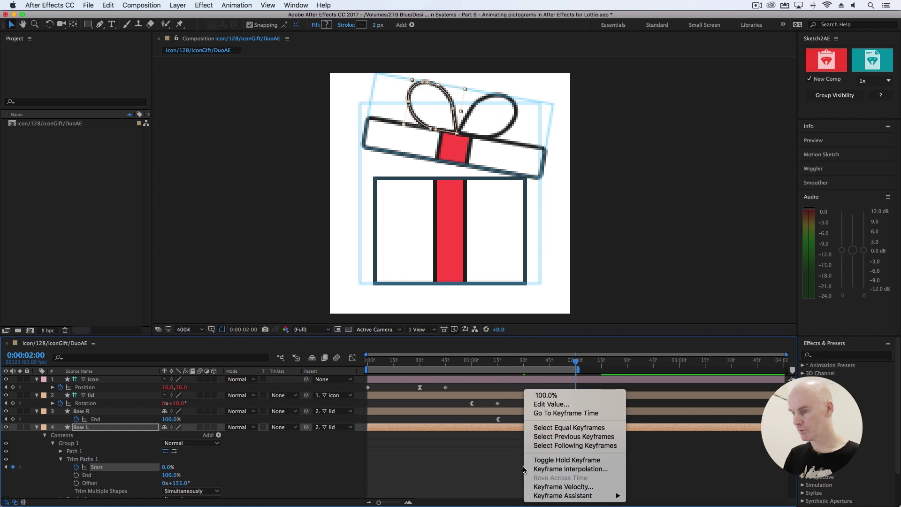
mouse_move(569, 496)
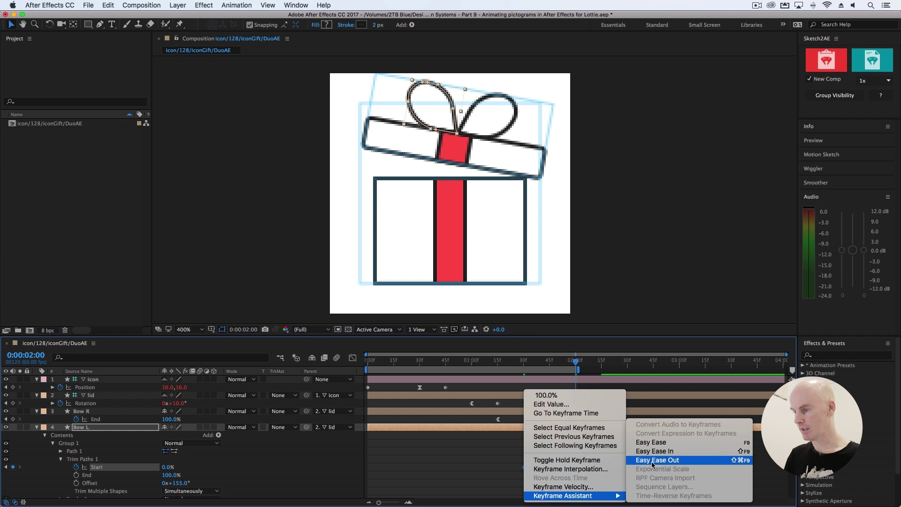
click(652, 453)
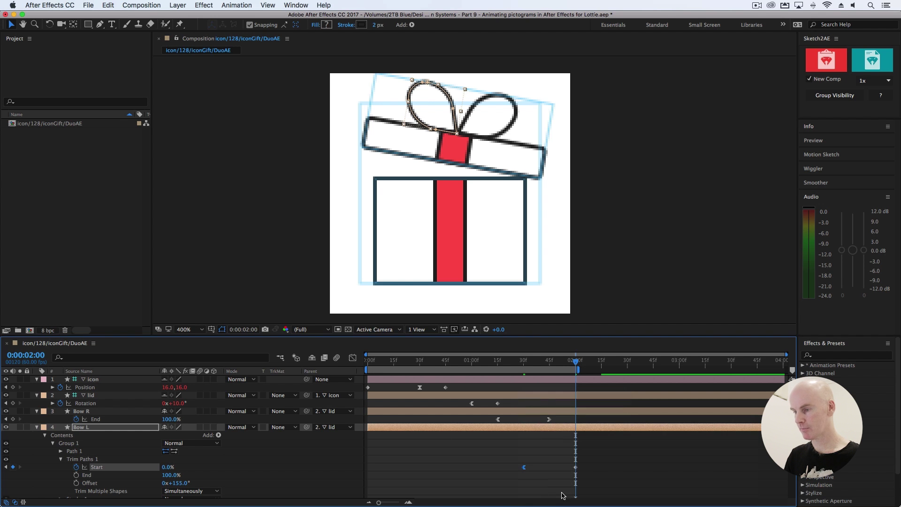
right_click(576, 468)
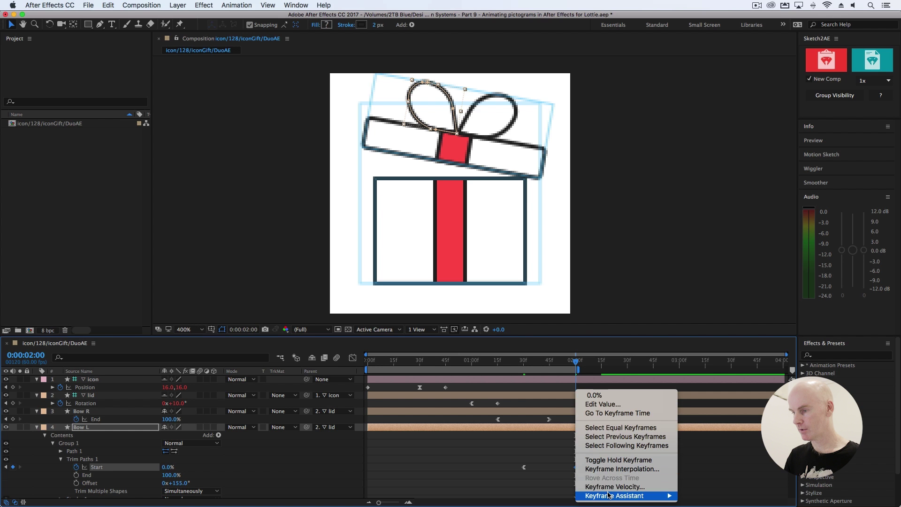
mouse_move(611, 496)
click(694, 459)
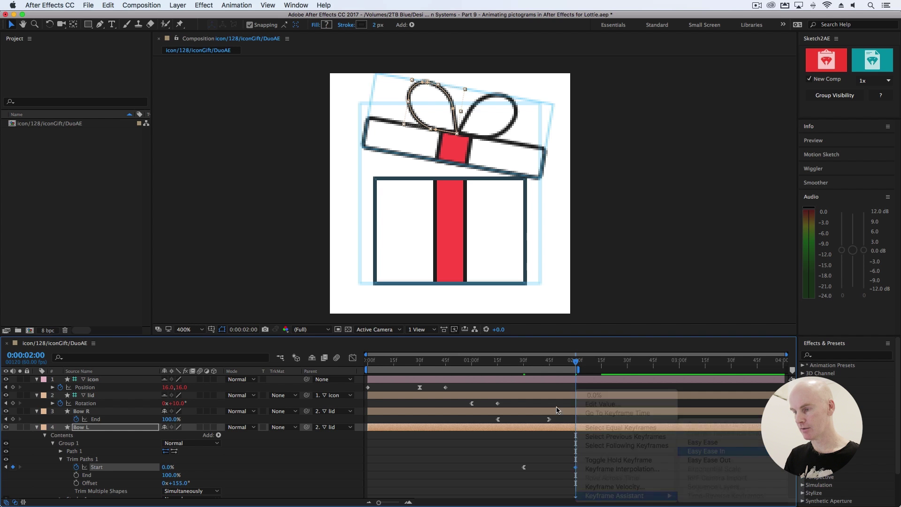
key(u)
click(498, 428)
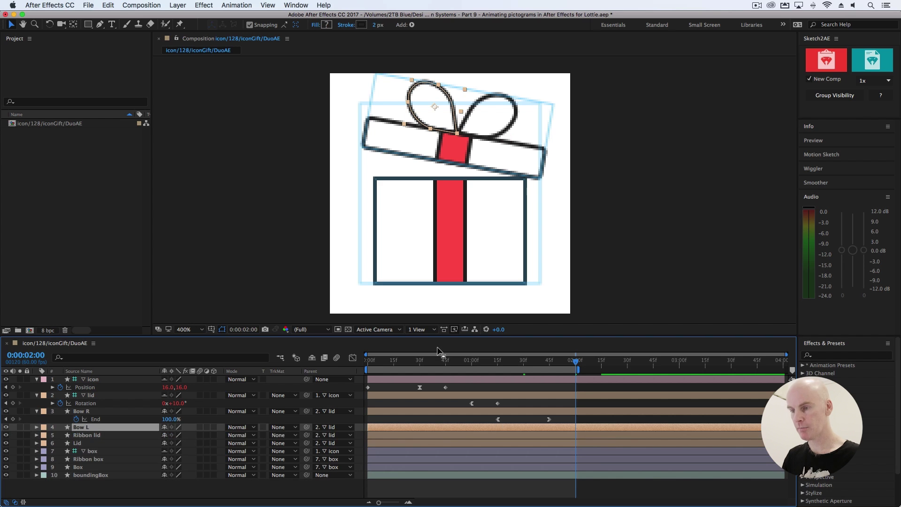
Preview the animation from the first frame to check both bow loops drawing on
drag(436, 361, 335, 361)
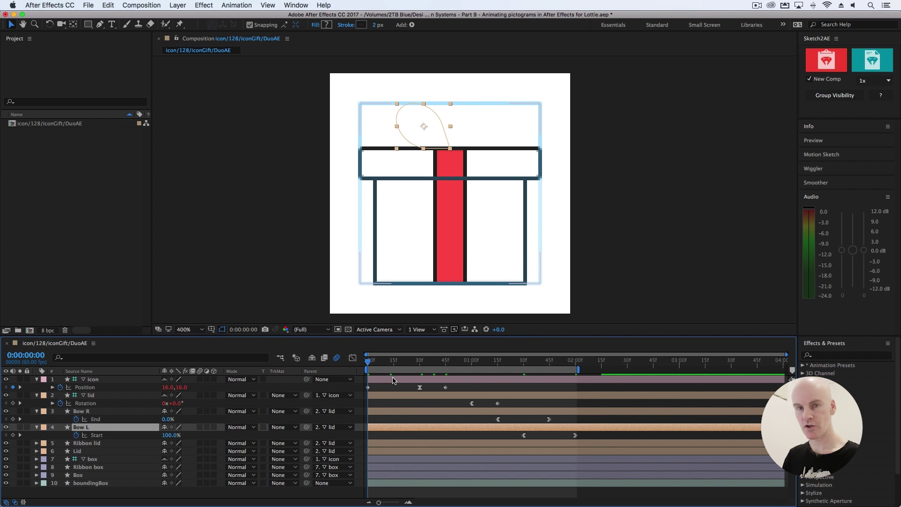
key(space)
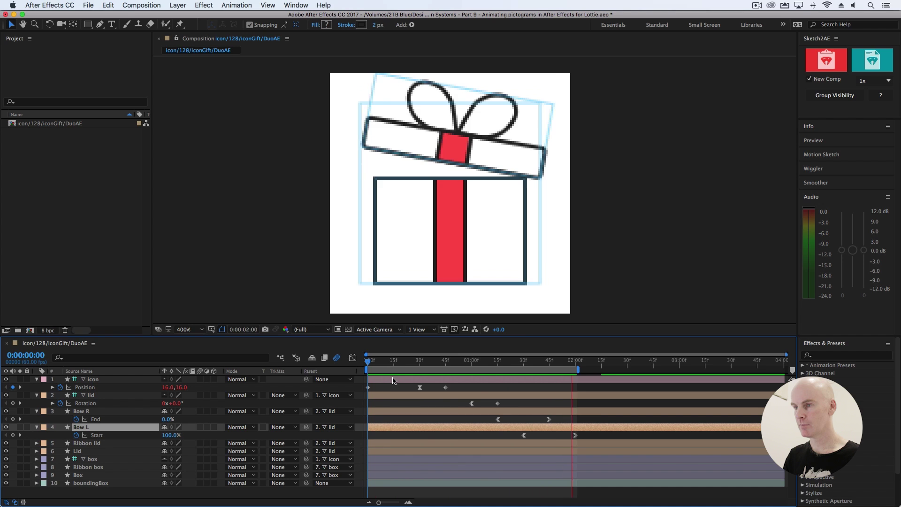
key(space)
Extend the work area's end to 0:00:03:00 and play the animation from the first frame
drag(644, 363, 680, 371)
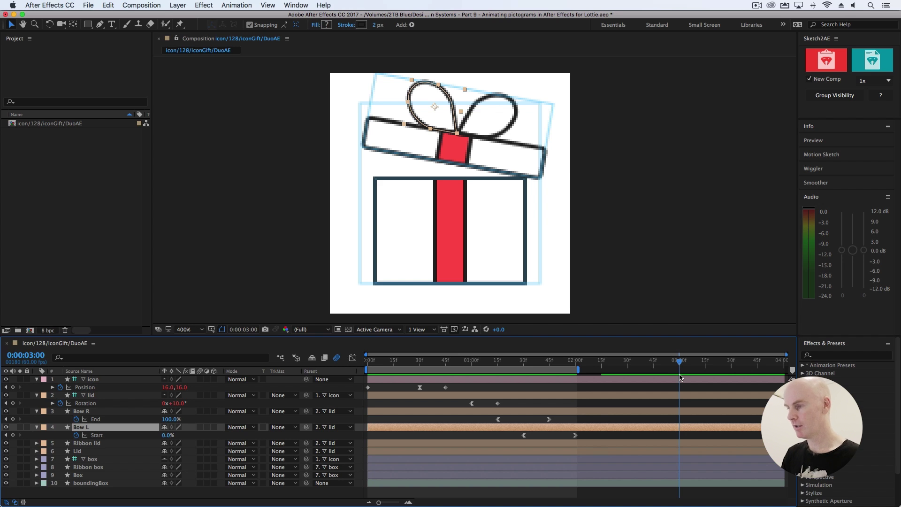
key(n)
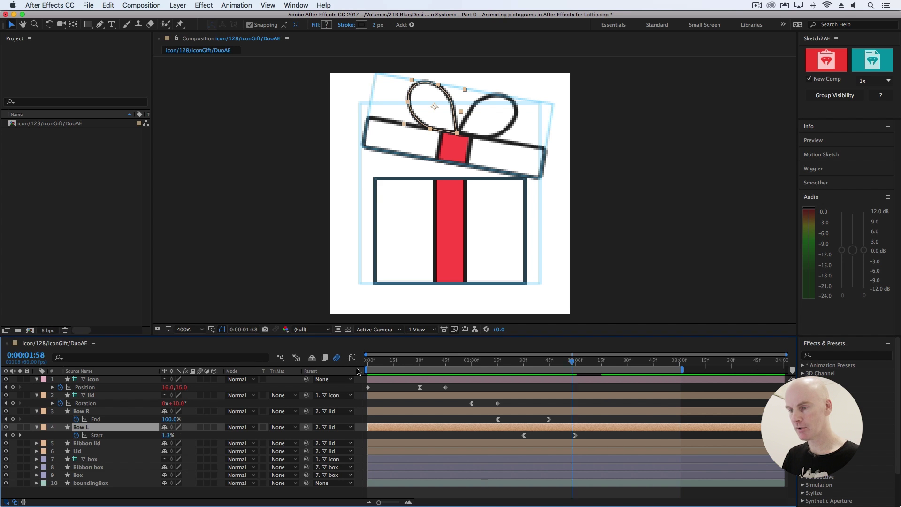
key(Home)
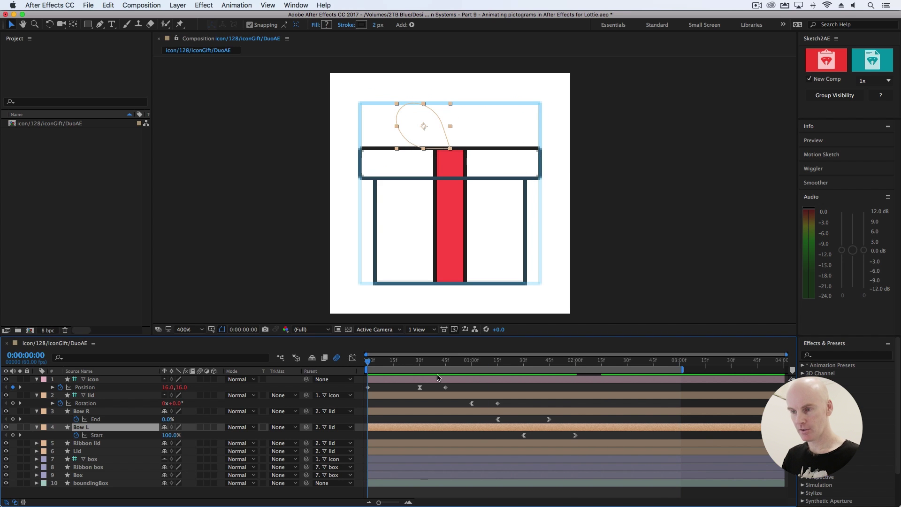
key(space)
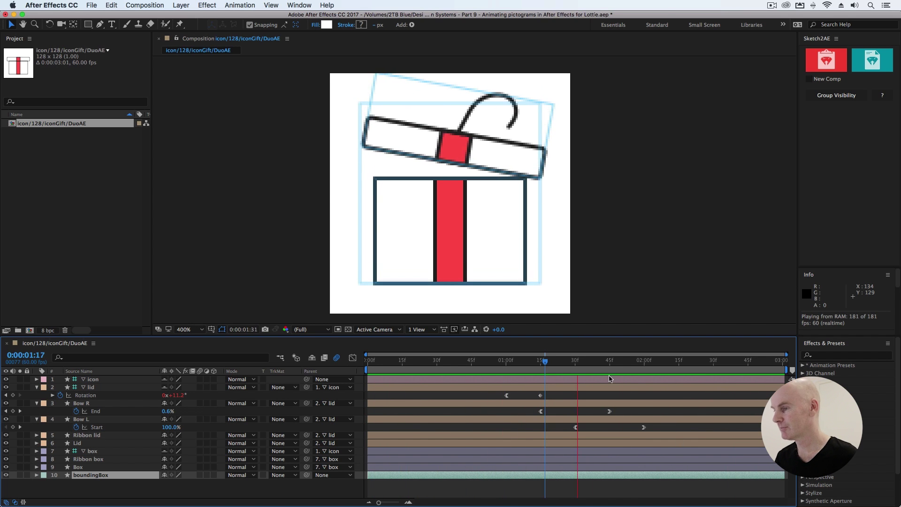
key(space)
Copy the lid layer's two Rotation keyframes and paste them at 0:00:02:00
drag(641, 365, 644, 364)
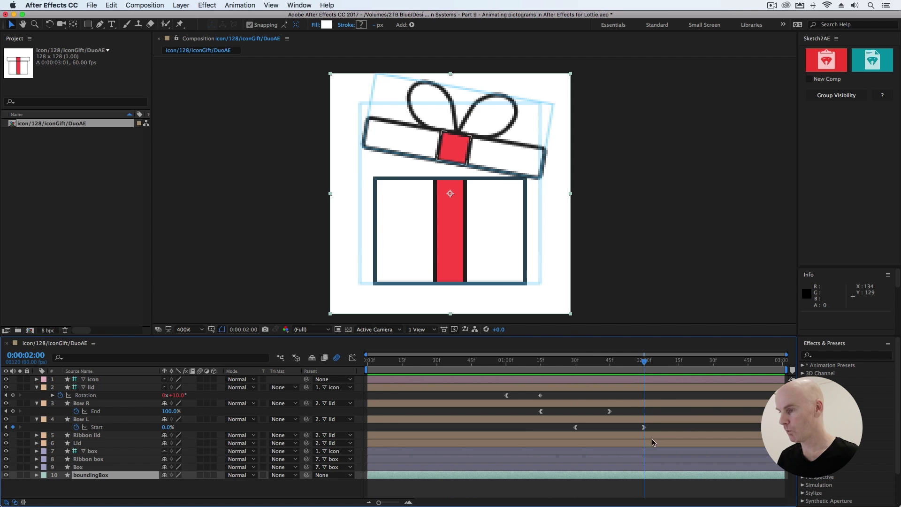
click(648, 404)
click(647, 388)
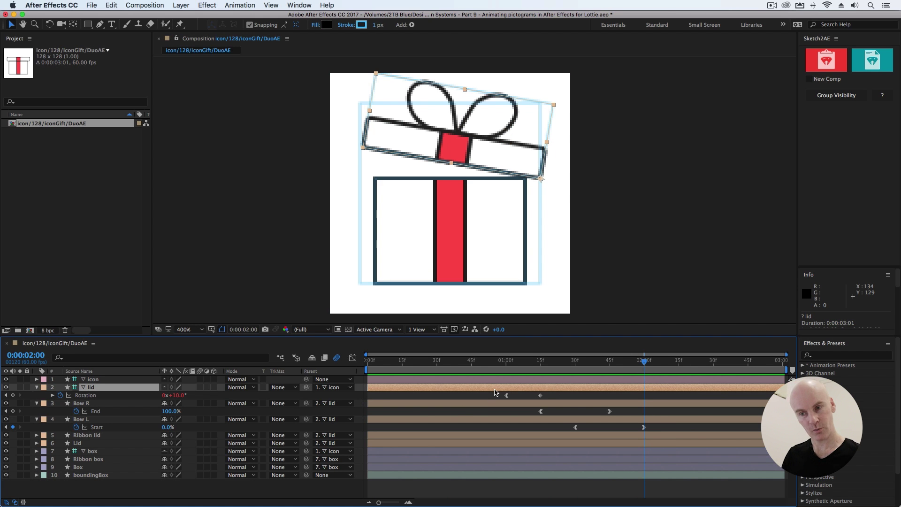
drag(567, 398, 498, 397)
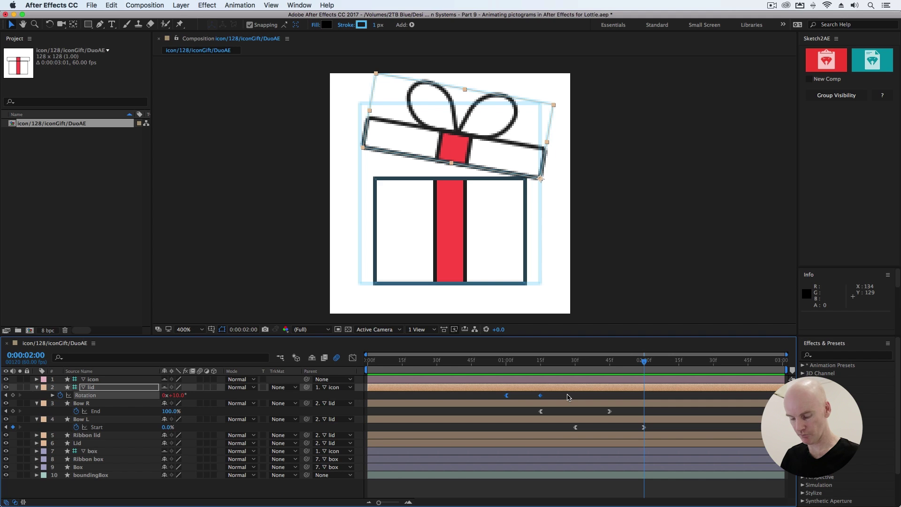
key(cmd+c)
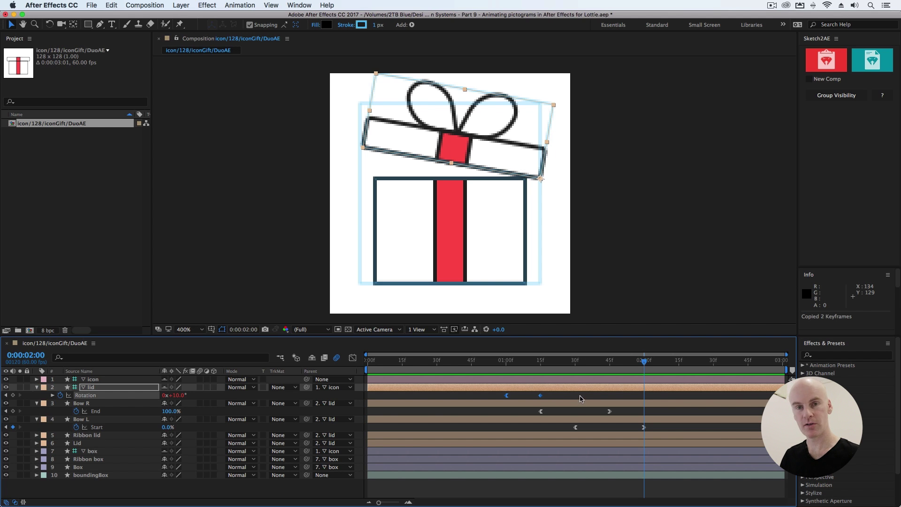
click(656, 391)
mouse_move(647, 375)
mouse_down()
mouse_move(636, 370)
mouse_move(644, 375)
mouse_up()
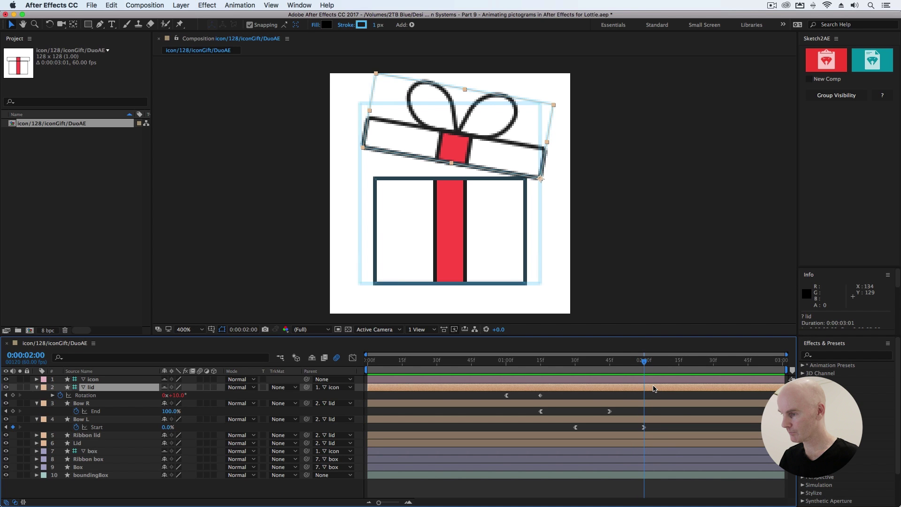
key(super+v)
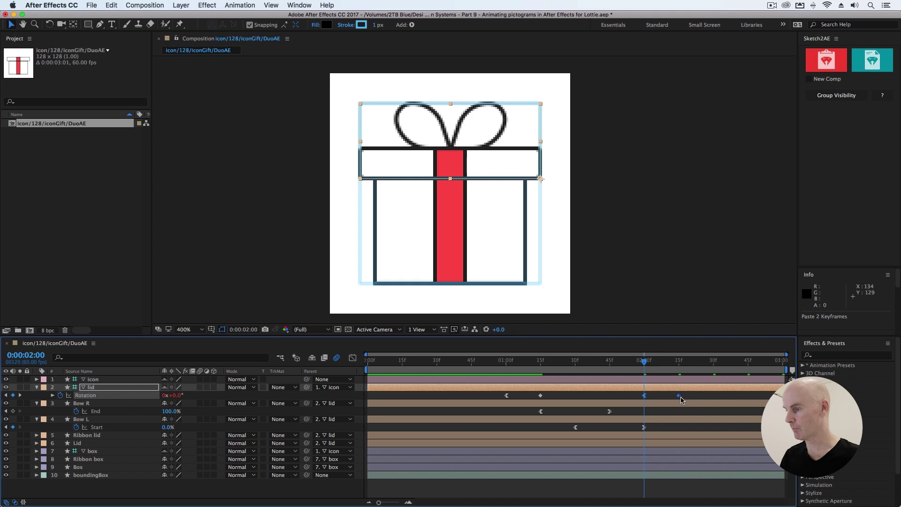
Time-reverse the two pasted lid Rotation keyframes so the lid closes from 10° at 0:00:02:00
mouse_move(681, 398)
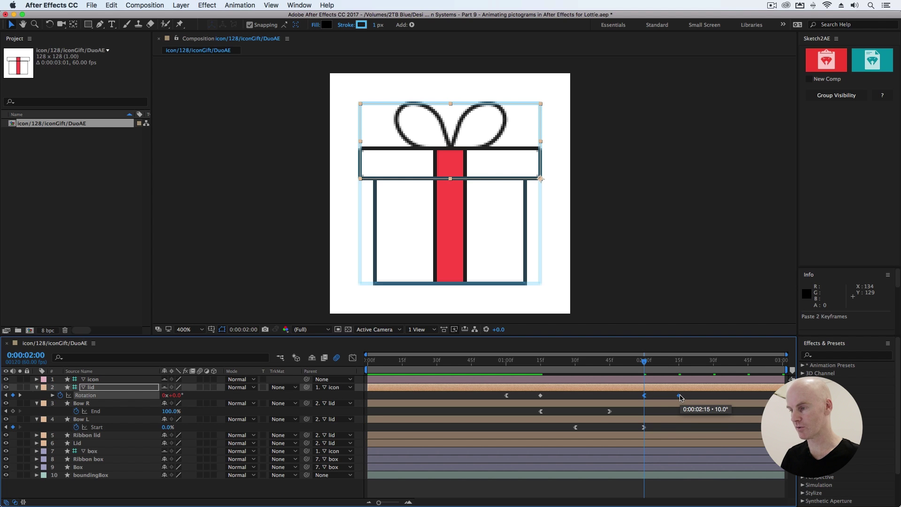
right_click(681, 398)
mouse_move(709, 497)
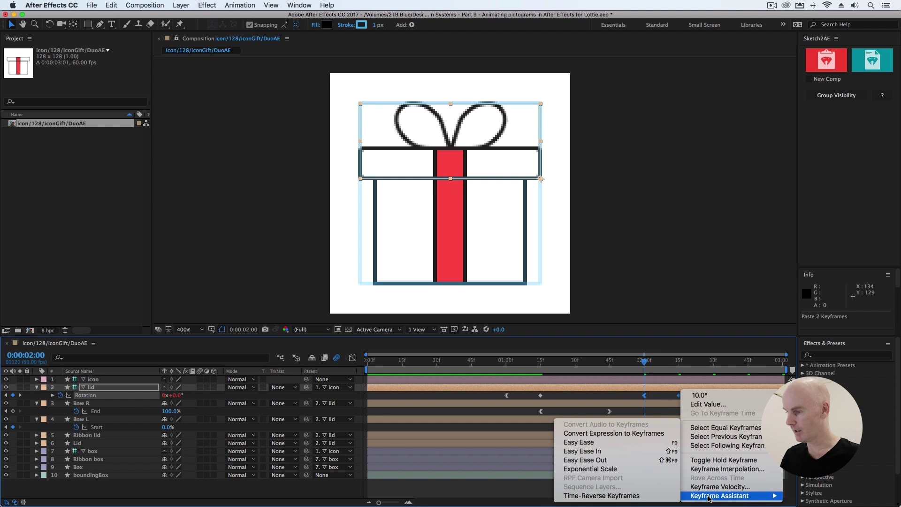
click(625, 496)
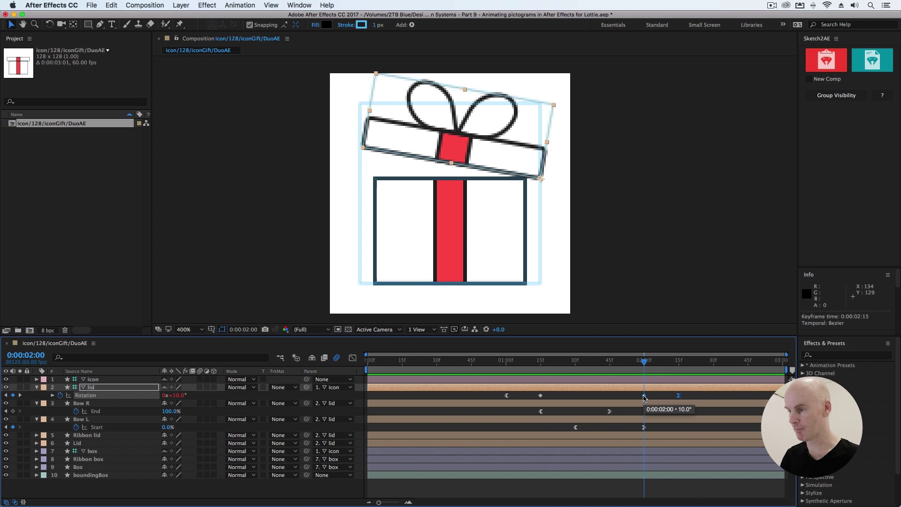
Reset the lid's Rotation keyframe at 0:00:02:15 to linear and apply Easy Ease Out to the one at 0:00:02:00
super+click(680, 396)
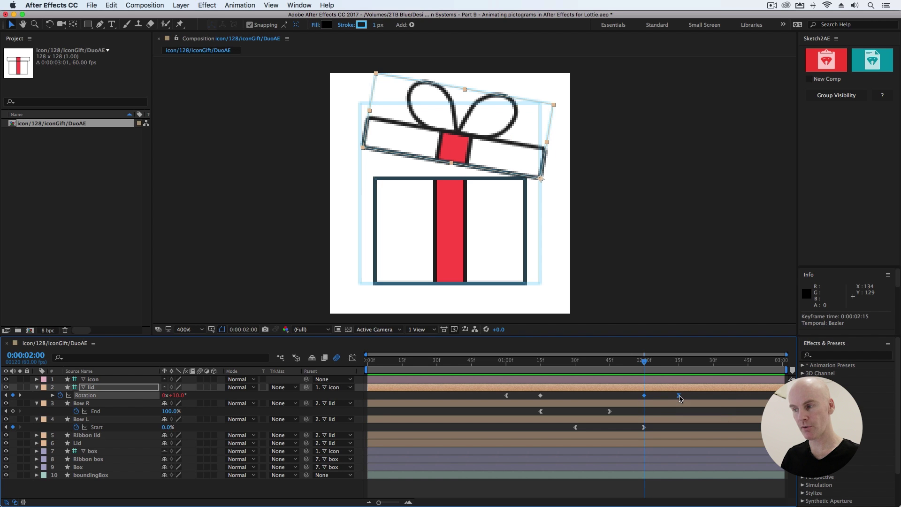
click(680, 399)
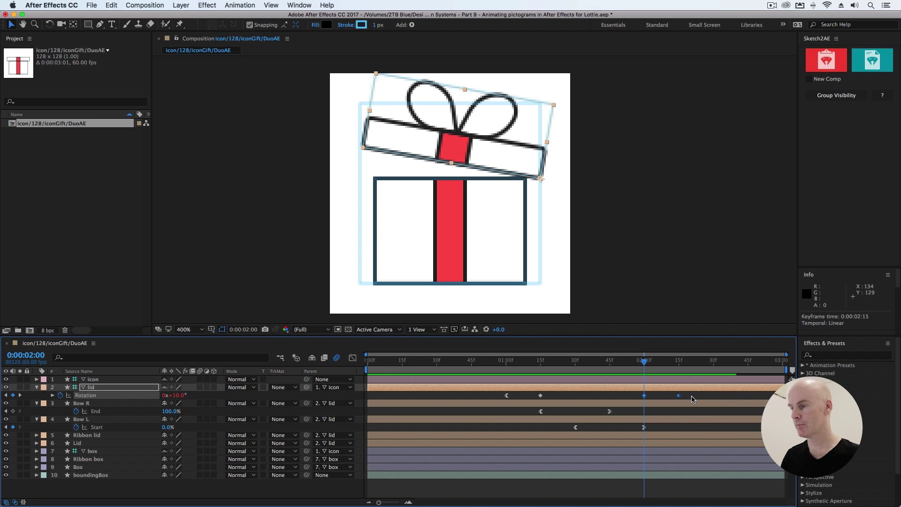
right_click(645, 396)
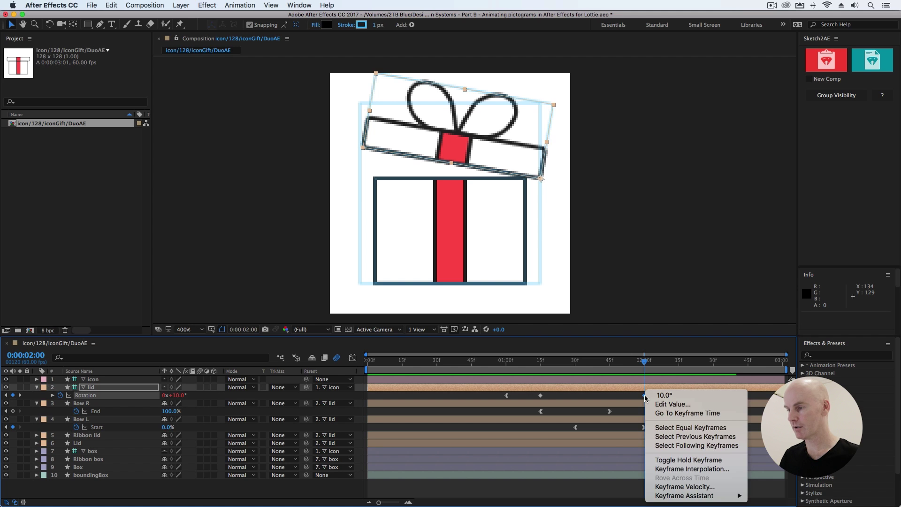
mouse_move(686, 497)
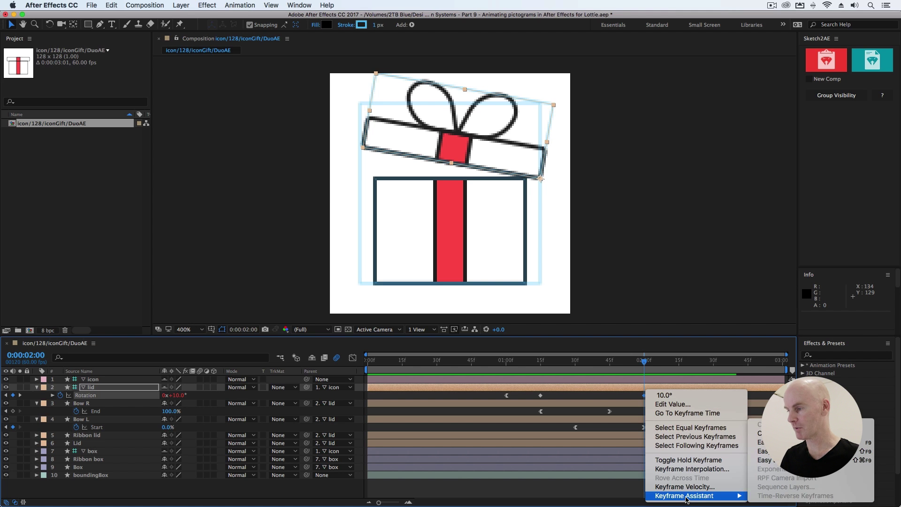
click(774, 462)
Apply Easy Ease In to the lid's final Rotation keyframe at 0:00:02:15
click(680, 396)
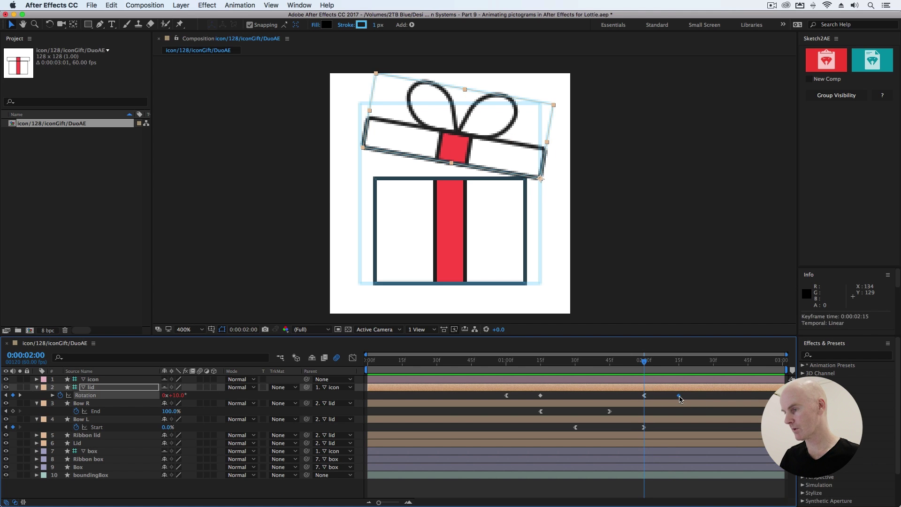
right_click(680, 396)
mouse_move(685, 496)
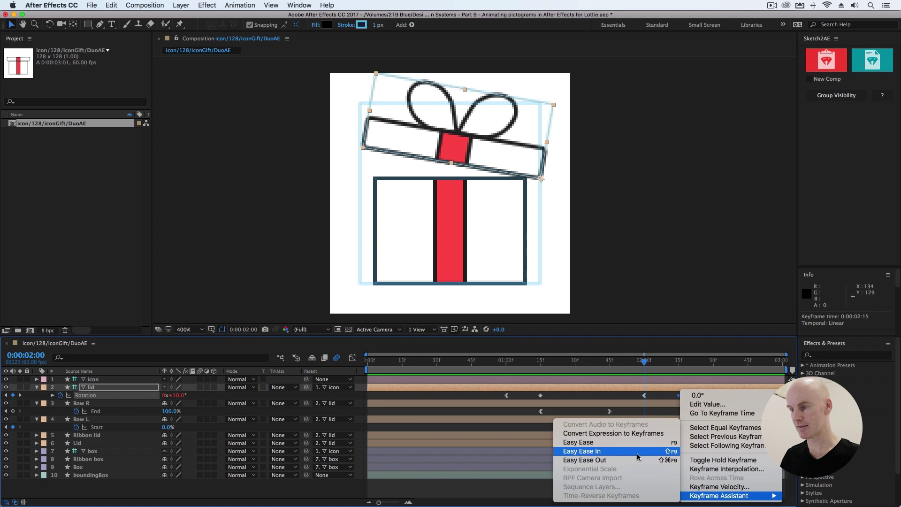
click(638, 451)
Play the animation to check the eased closing of the lid
mouse_move(631, 362)
mouse_down()
mouse_move(585, 366)
mouse_move(740, 367)
mouse_move(644, 369)
mouse_up()
key(space)
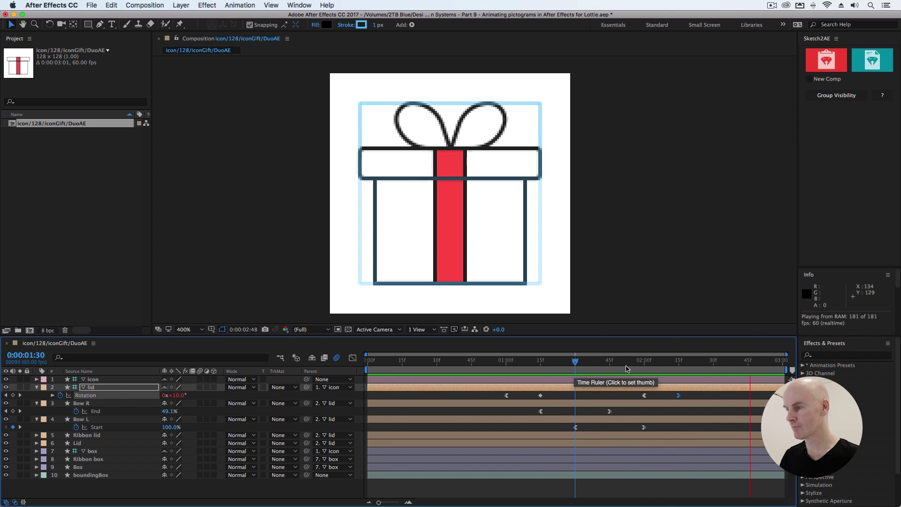
click(679, 362)
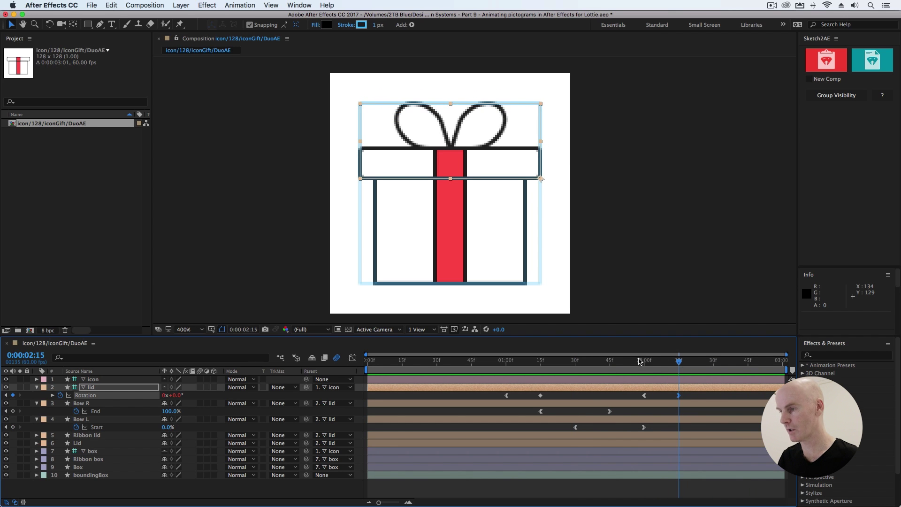
key(space)
click(531, 372)
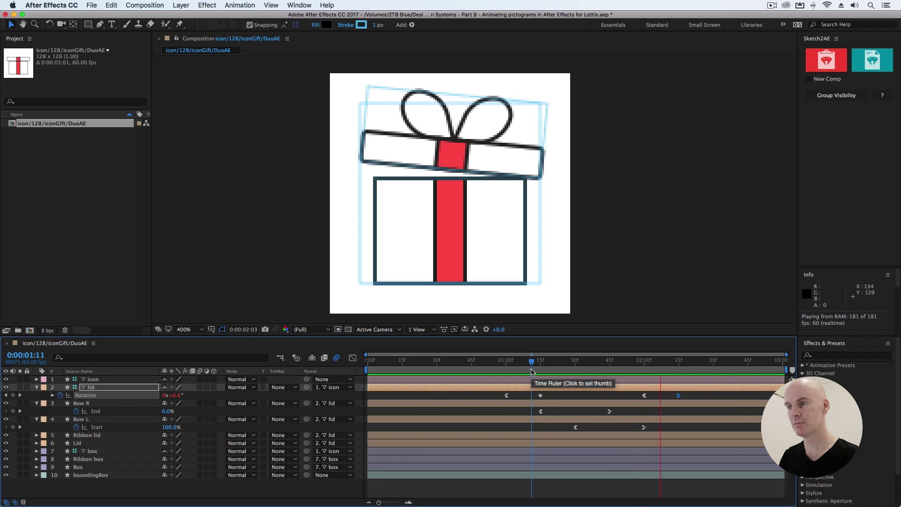
Set the current time to 0:00:02:15 and expand the Bow R and Bow L layers to show all their Trim Paths properties
click(678, 363)
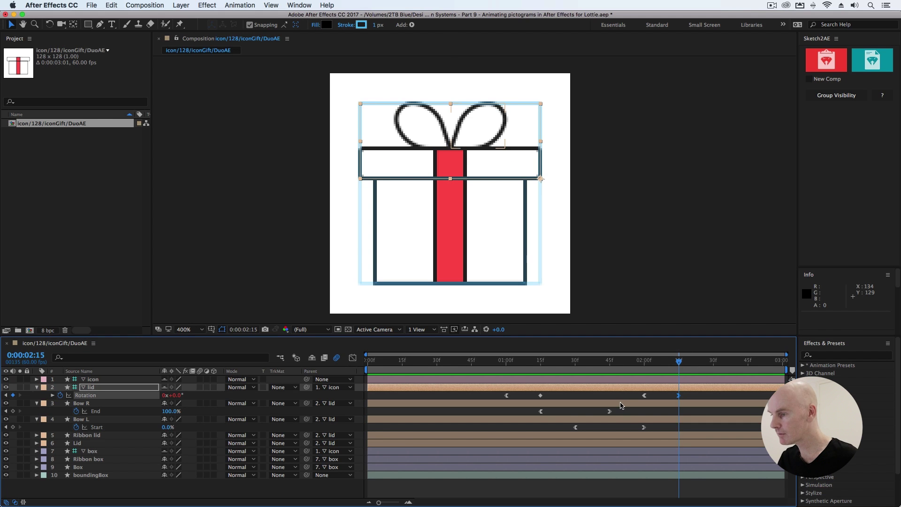
click(368, 405)
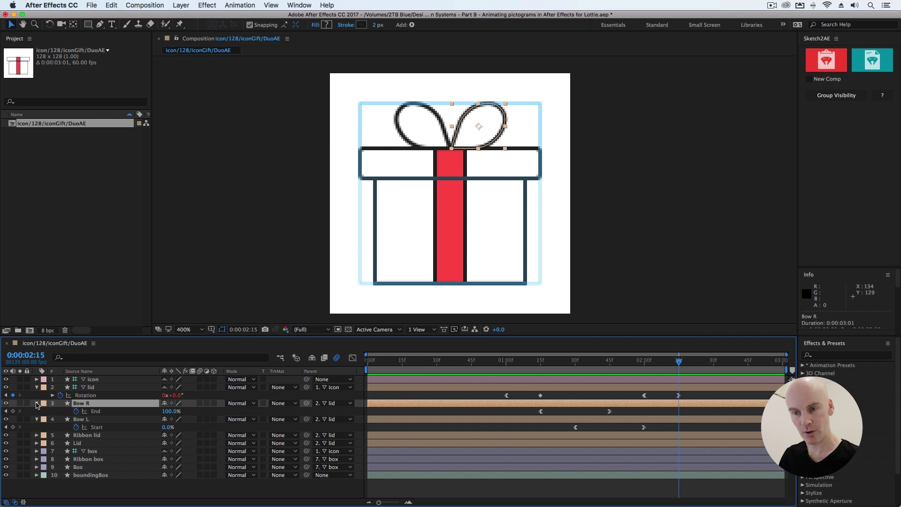
click(37, 404)
click(37, 404)
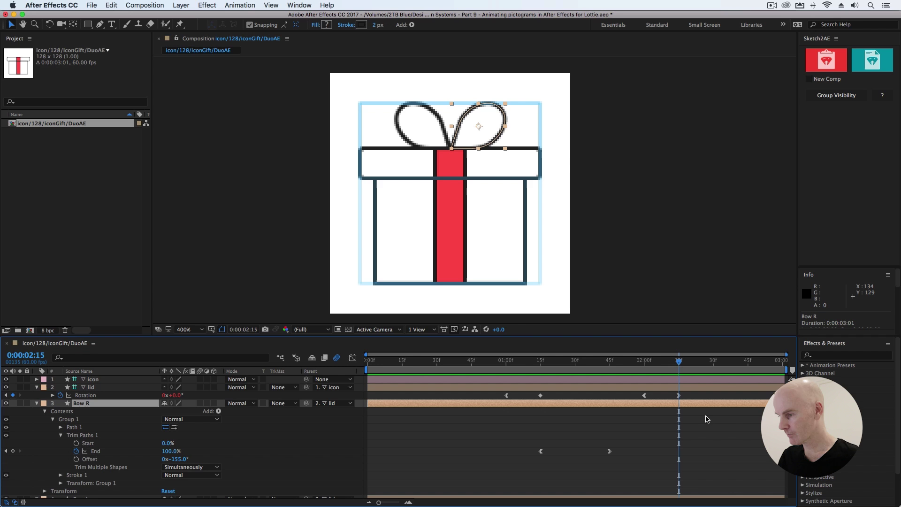
scroll(289, 468, down, 3)
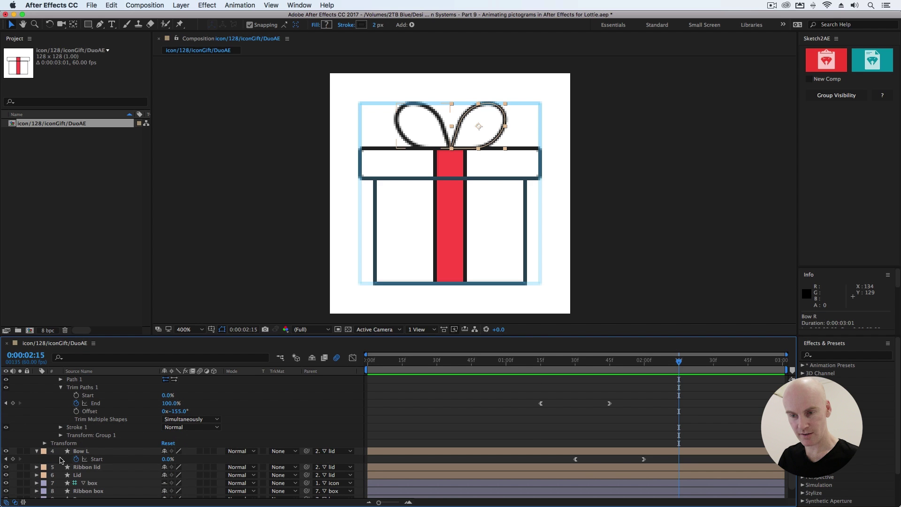
click(37, 452)
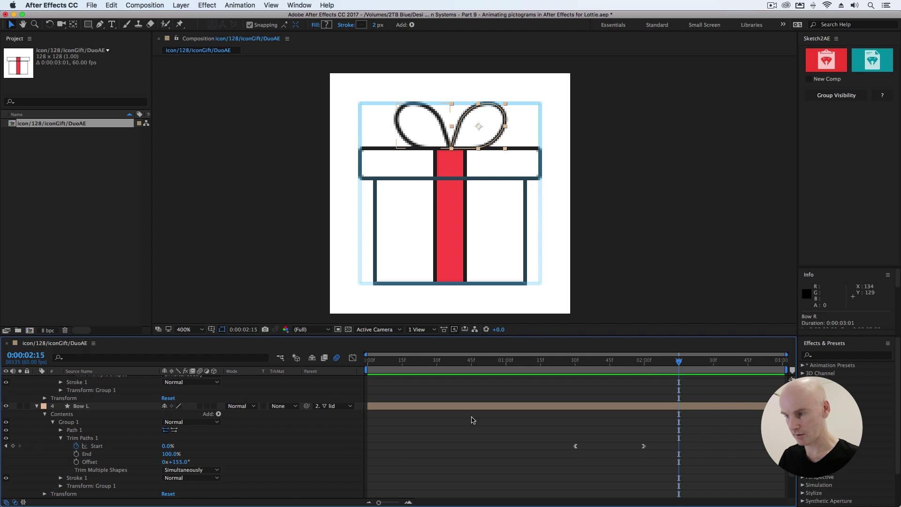
scroll(632, 430, up, 3)
scroll(631, 430, down, 1)
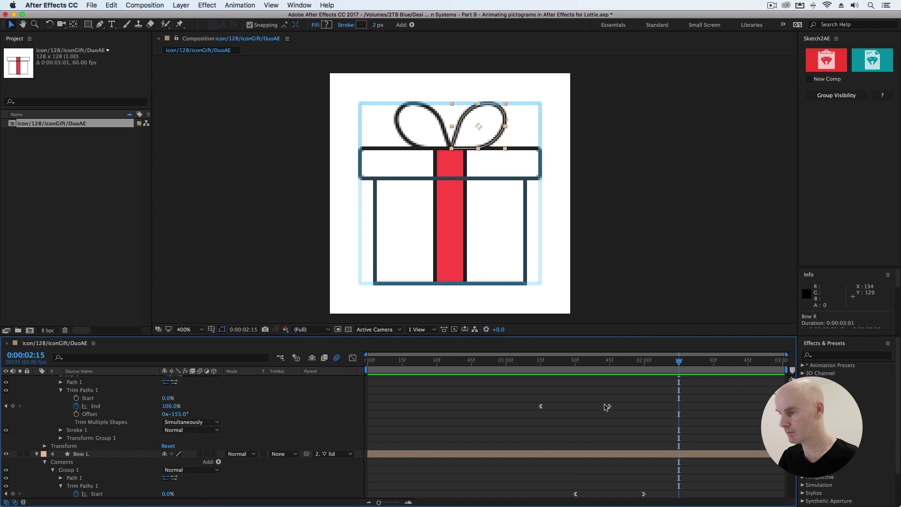
scroll(607, 408, up, 1)
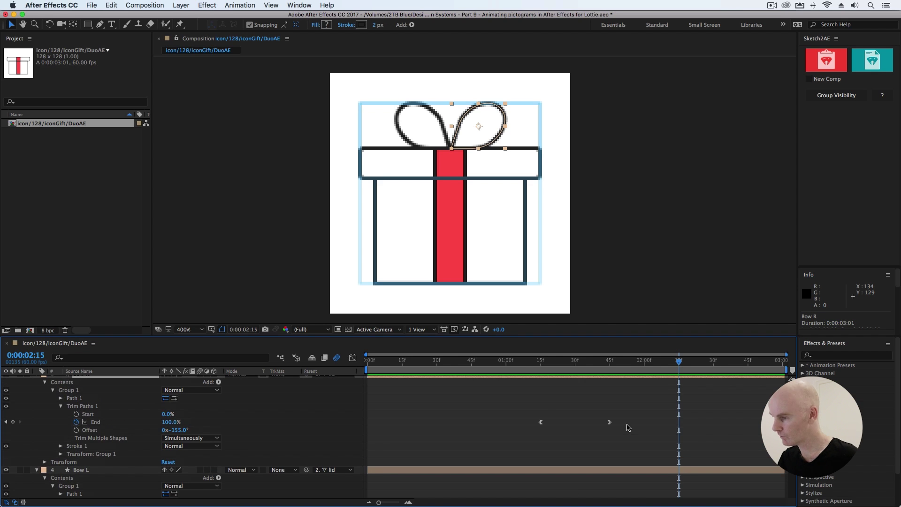
Keyframe Bow R's Trim Paths Start at 0% at 0:00:02:15 and 100% at 0:00:02:45
click(77, 415)
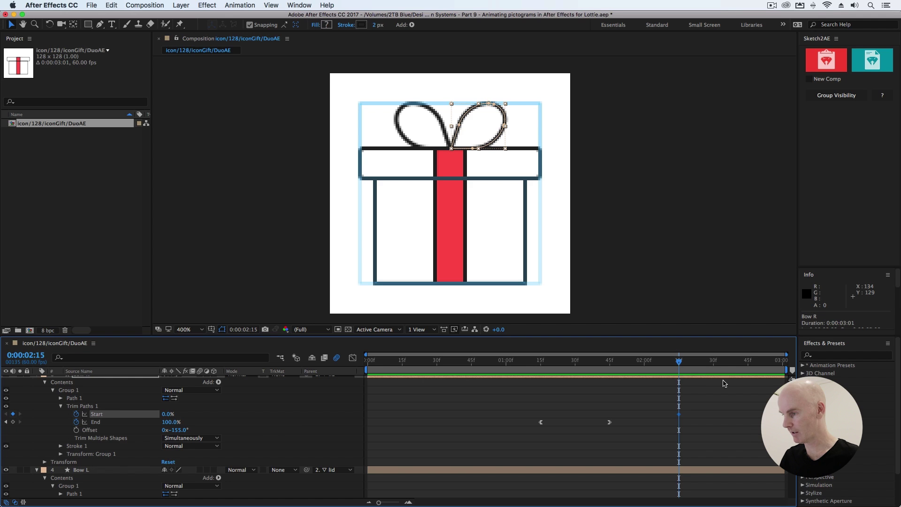
drag(721, 370, 748, 377)
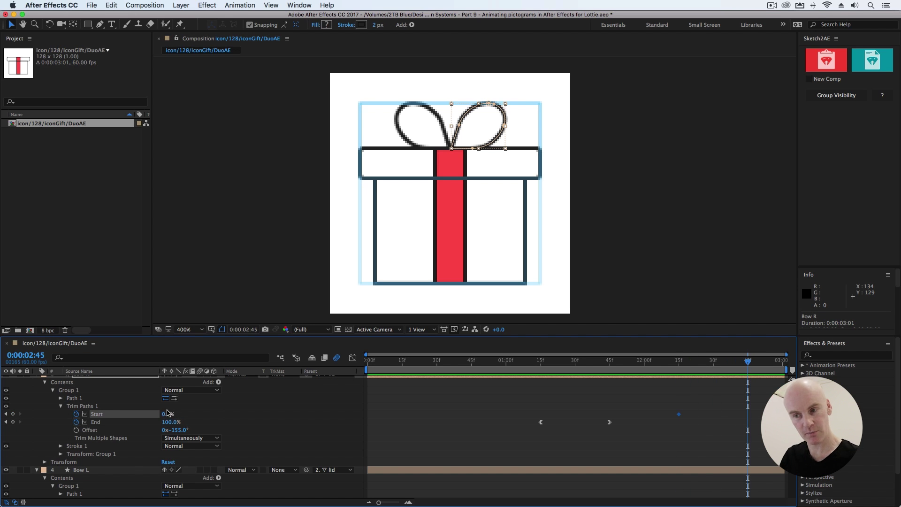
drag(168, 414, 899, 411)
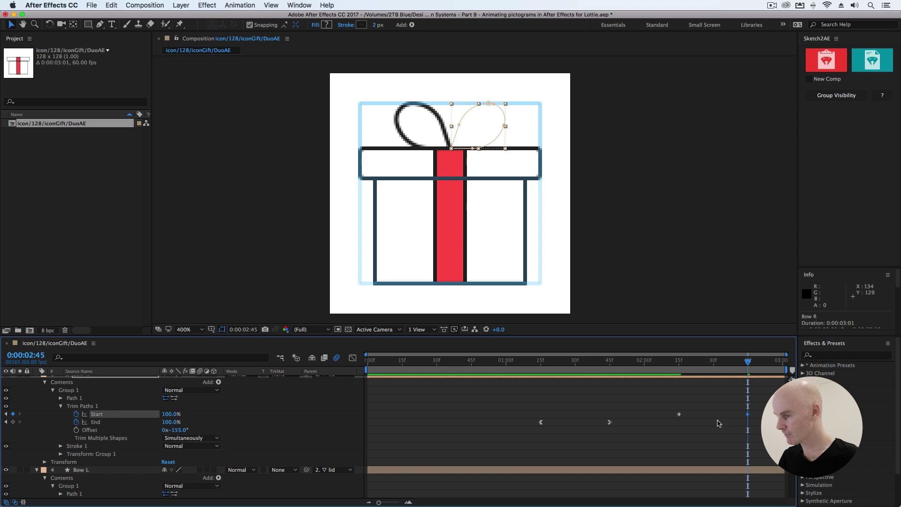
Apply Easy Ease Out to Bow R's Start keyframe at 0:00:02:15 and Easy Ease In to the one at 0:00:02:45
click(679, 415)
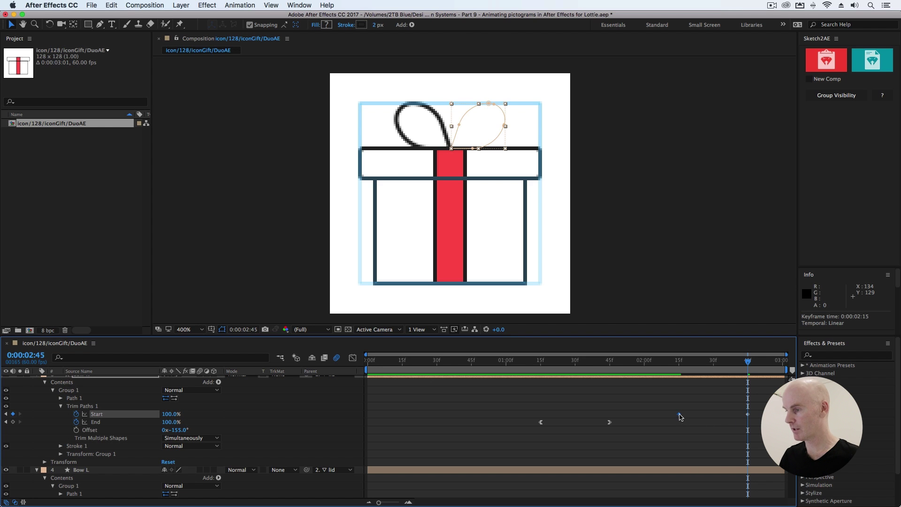
right_click(680, 415)
mouse_move(729, 497)
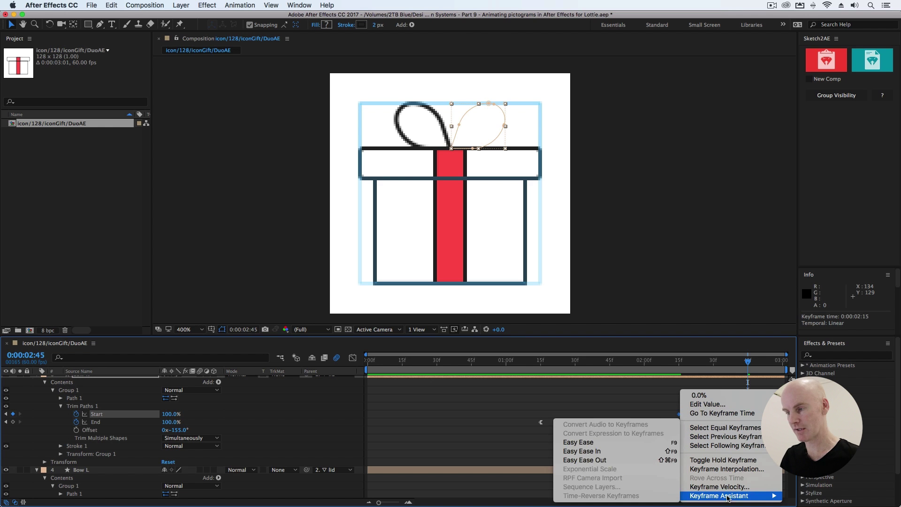
click(655, 461)
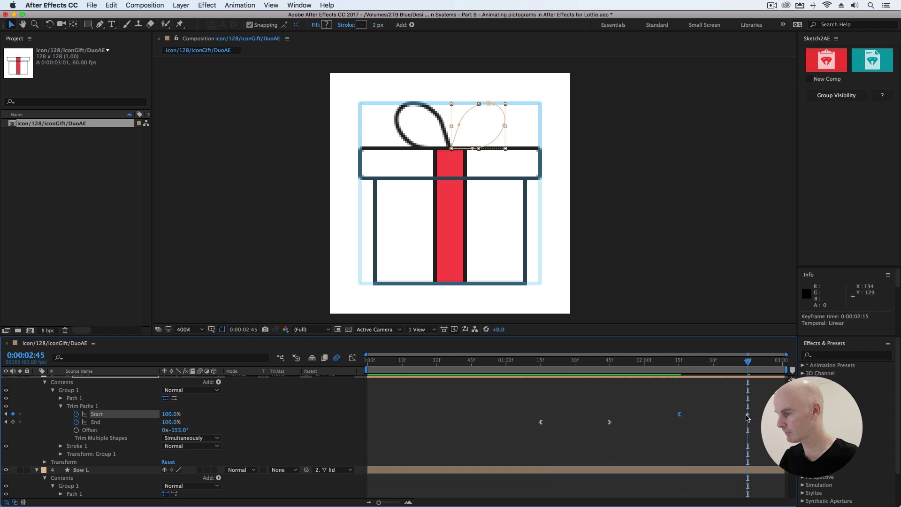
right_click(749, 415)
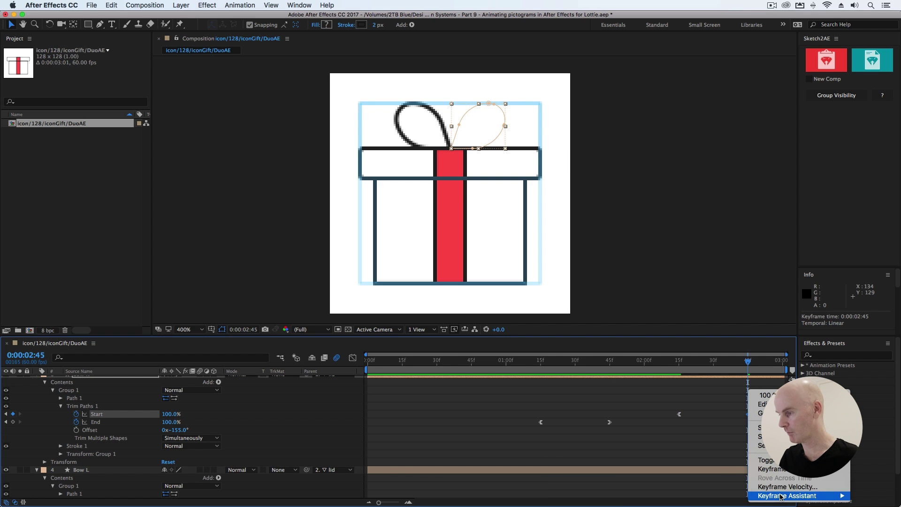
mouse_move(774, 496)
click(703, 452)
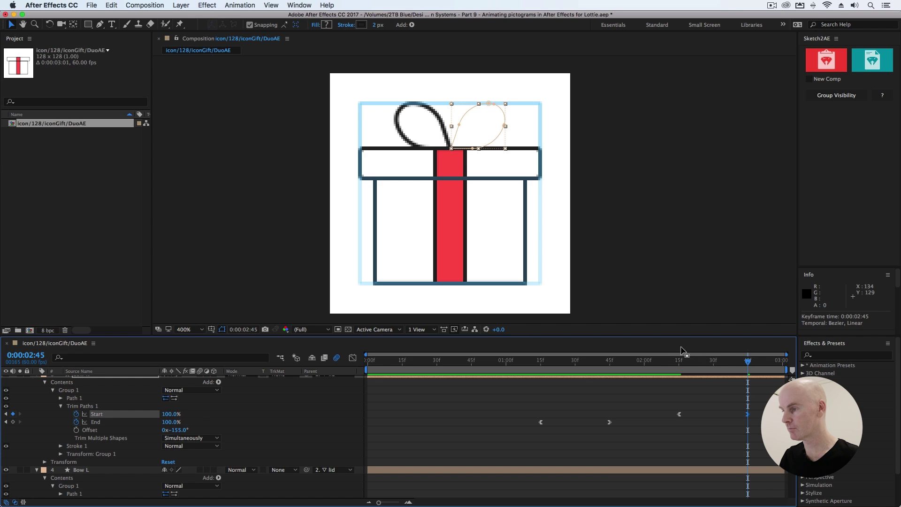
Keyframe Bow L's Trim Paths End at 100% at 0:00:02:30 and 0% at 0:00:03:00
click(683, 360)
drag(684, 361, 714, 364)
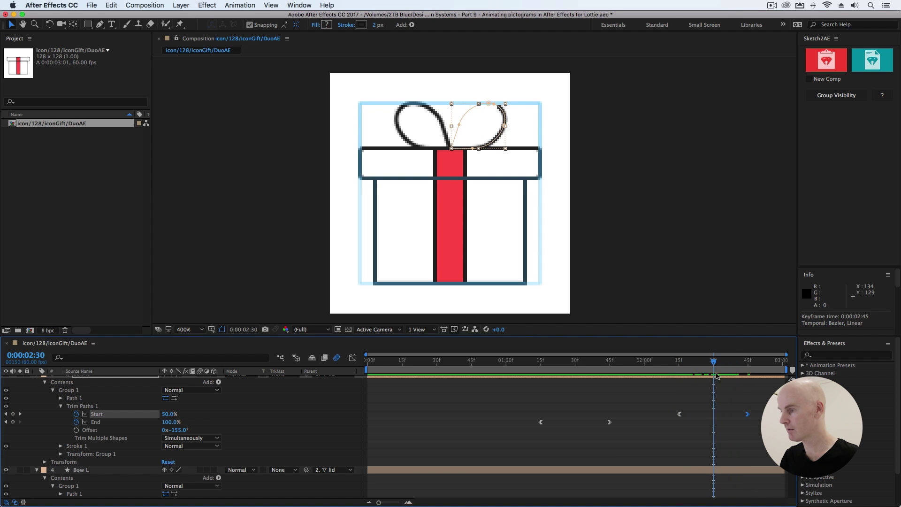
scroll(675, 402, down, 5)
scroll(674, 406, down, 2)
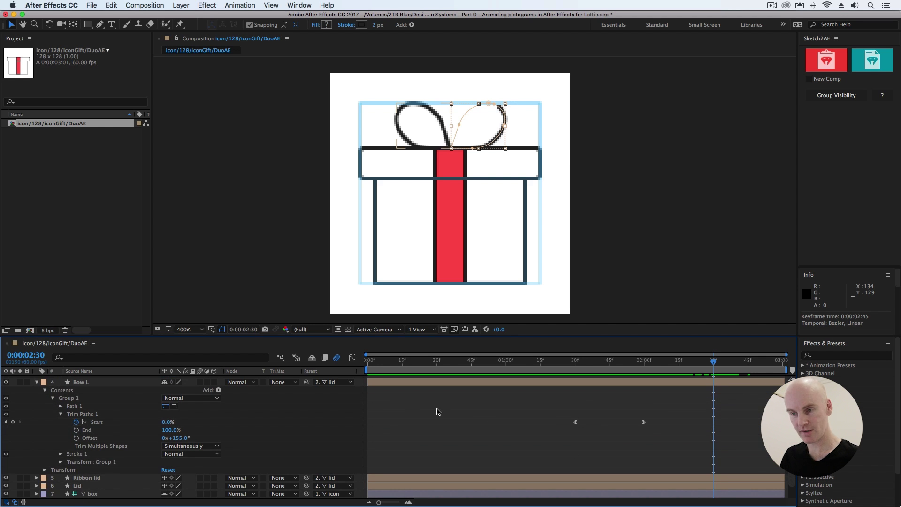
click(76, 430)
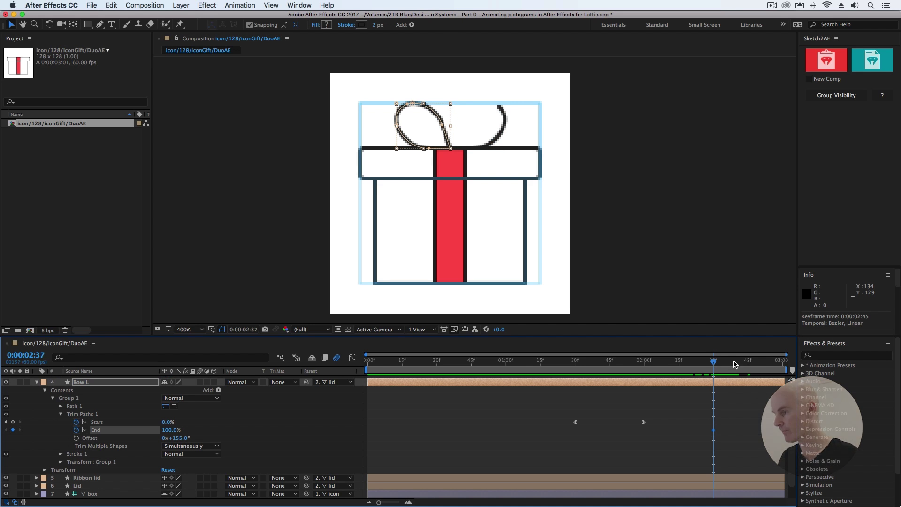
click(781, 371)
drag(781, 372, 783, 372)
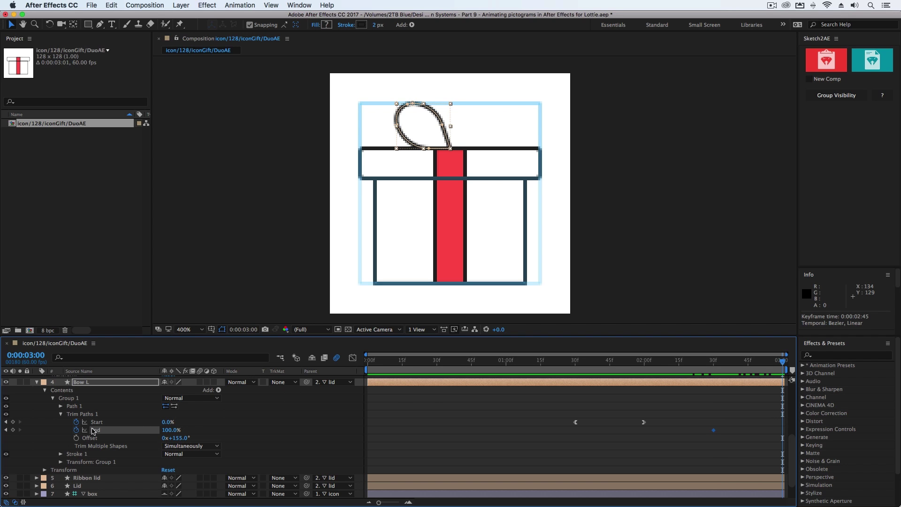
drag(174, 429, 119, 432)
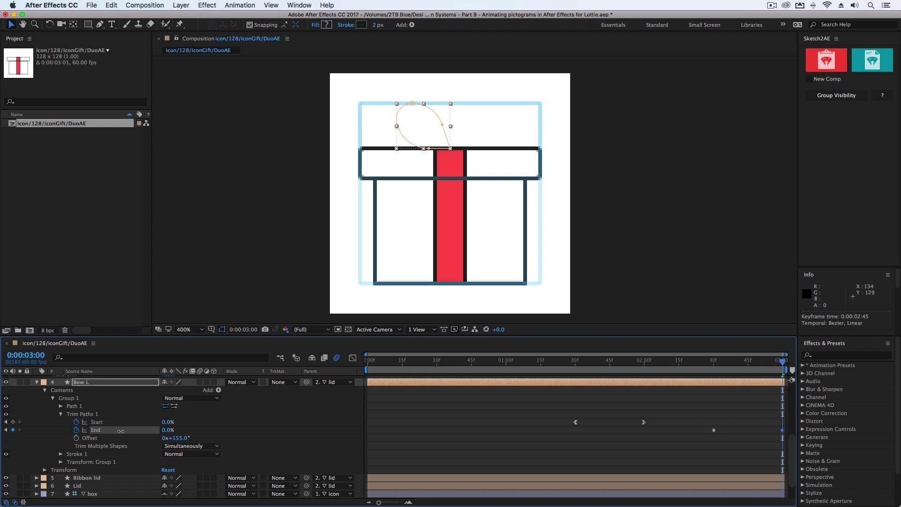
Apply Easy Ease Out to Bow L's End keyframe at 0:00:02:30 and Easy Ease In to the one at 0:00:03:00
right_click(714, 432)
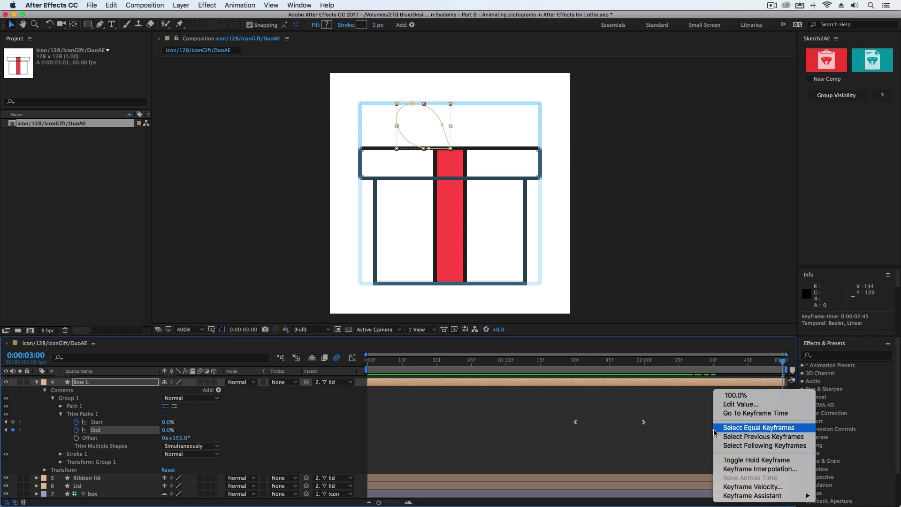
mouse_move(749, 498)
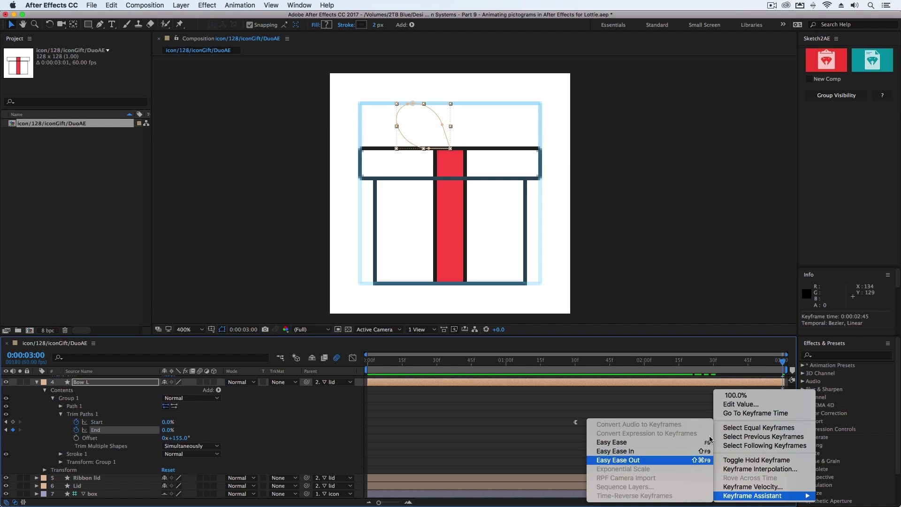
click(638, 460)
click(784, 431)
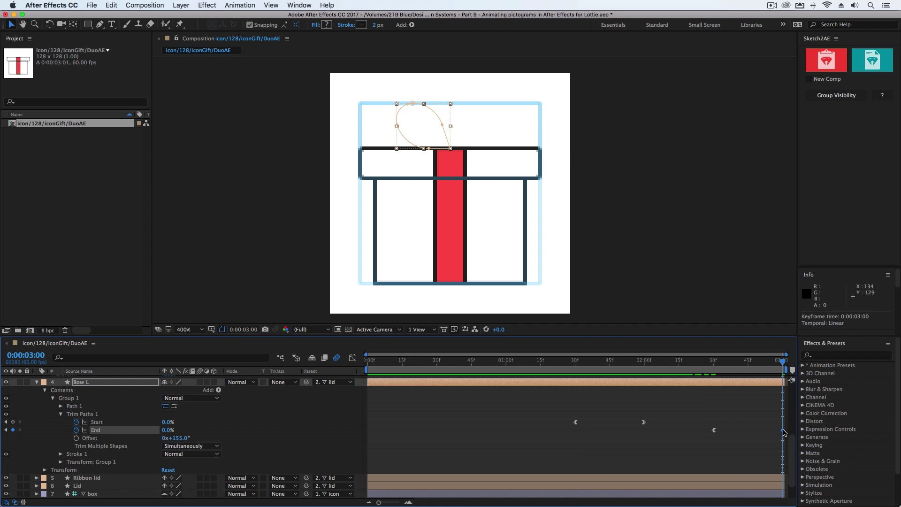
right_click(783, 431)
mouse_move(805, 496)
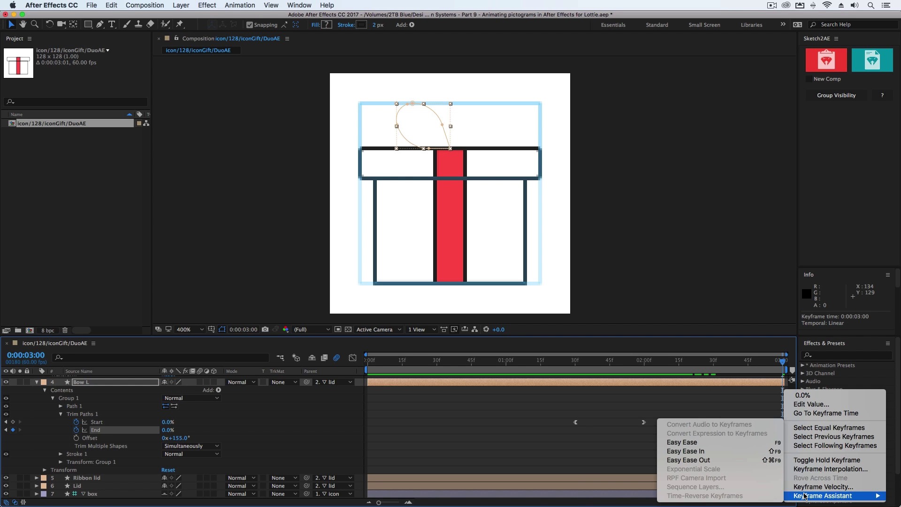
click(756, 452)
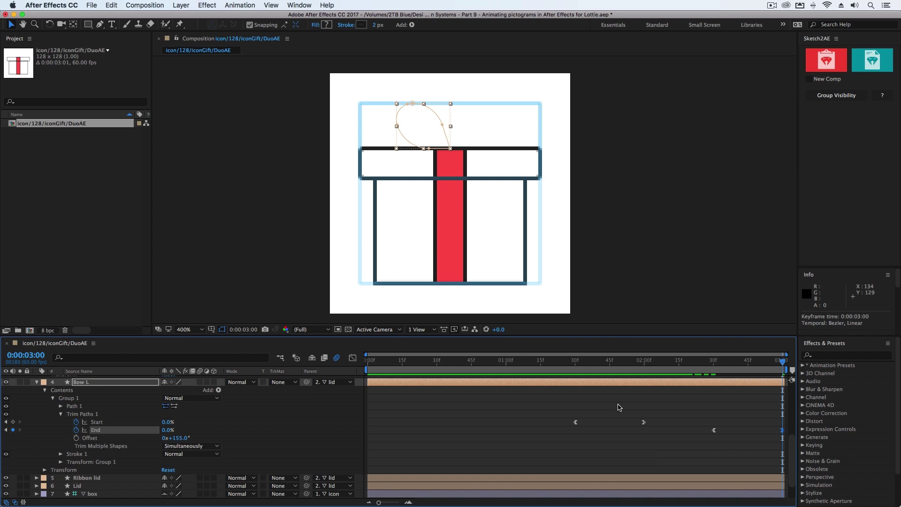
Play the animation from the first frame to check both bow loops drawing off
click(617, 408)
scroll(617, 408, up, 5)
key(space)
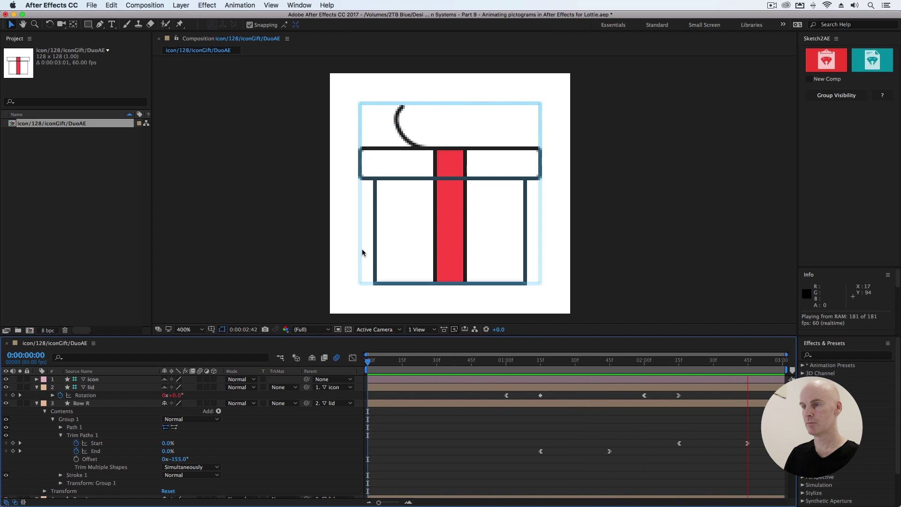
Stop the preview, move to 0:00:02:00 and open the Bodymovin extension
key(space)
click(645, 361)
click(309, 174)
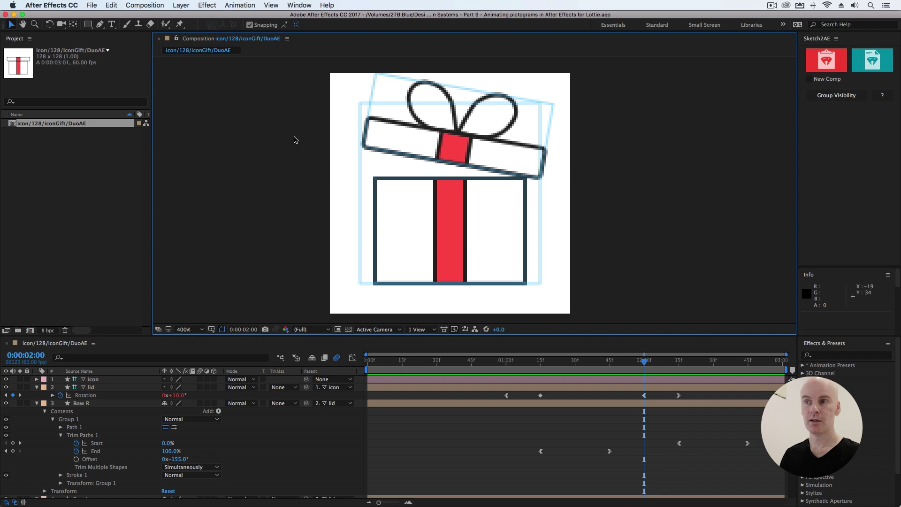
click(296, 5)
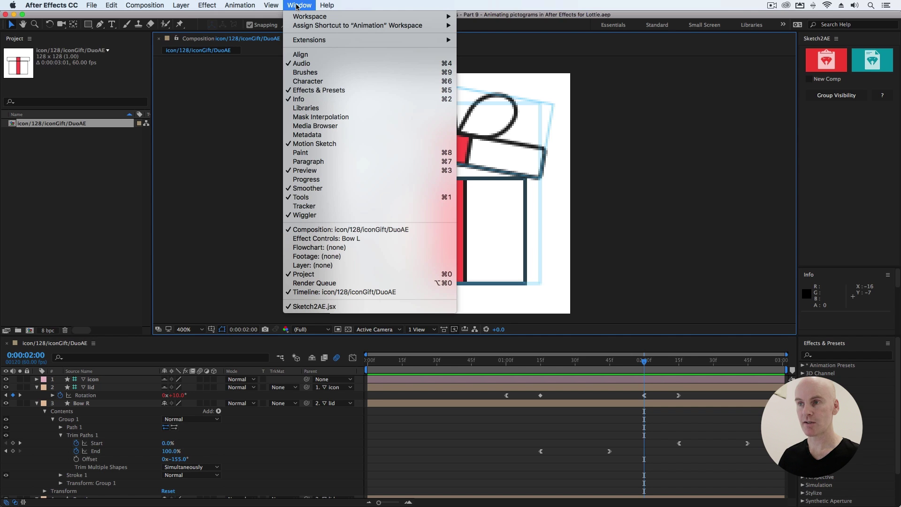
mouse_move(313, 40)
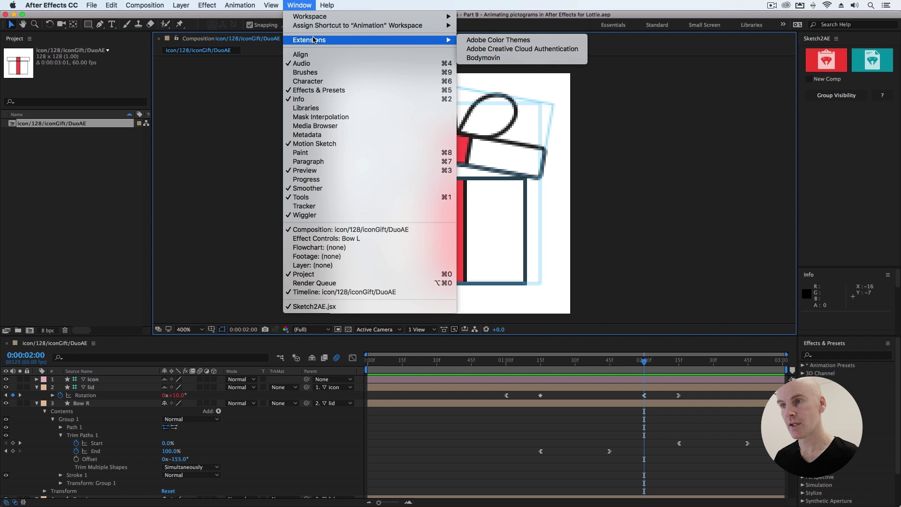
click(504, 58)
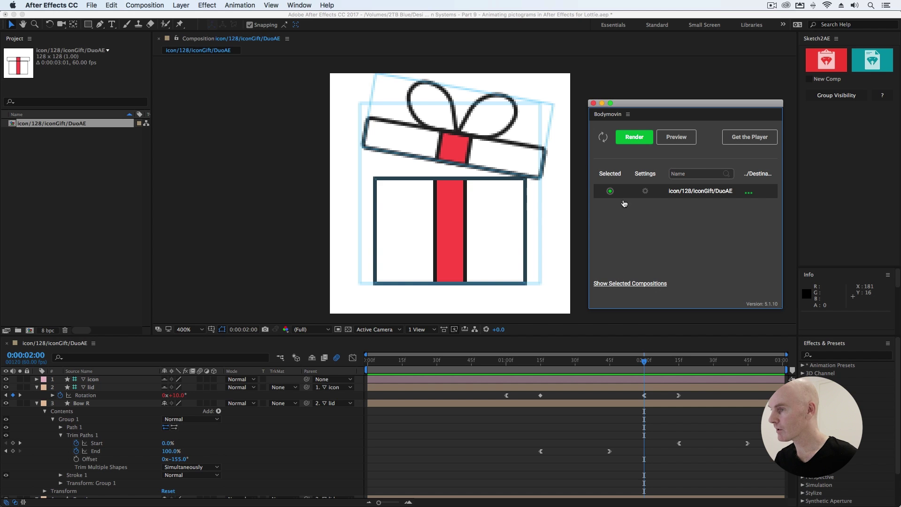
Review the Bodymovin export settings of icon/128/iconGift/DuoAE, from Split and Glyphs through AVD, and save them
click(646, 191)
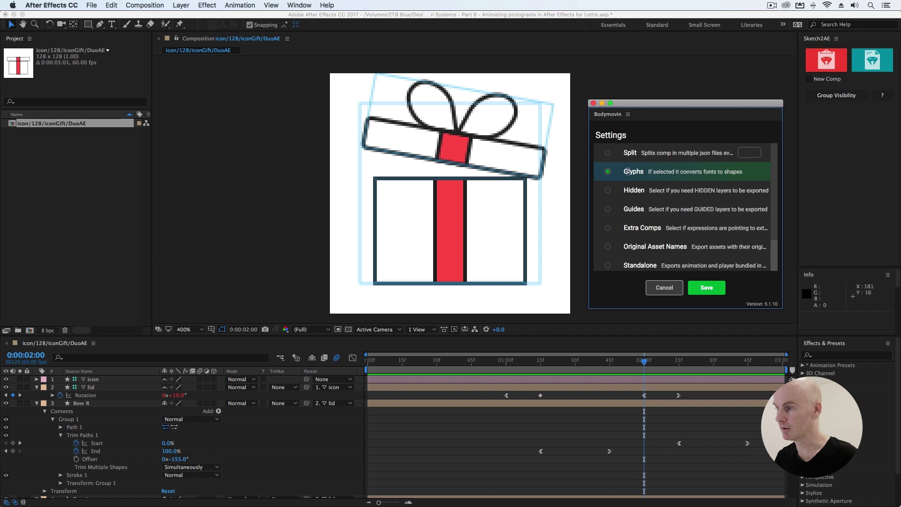
scroll(664, 173, down, 3)
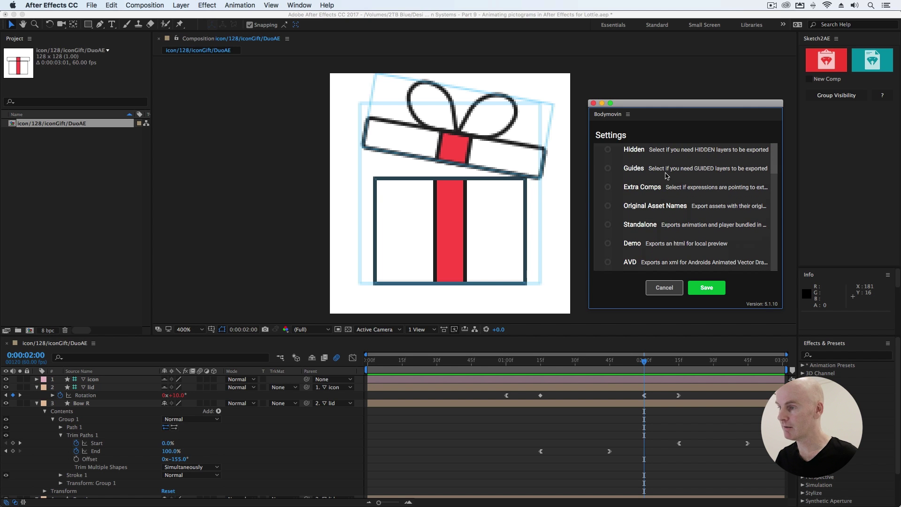
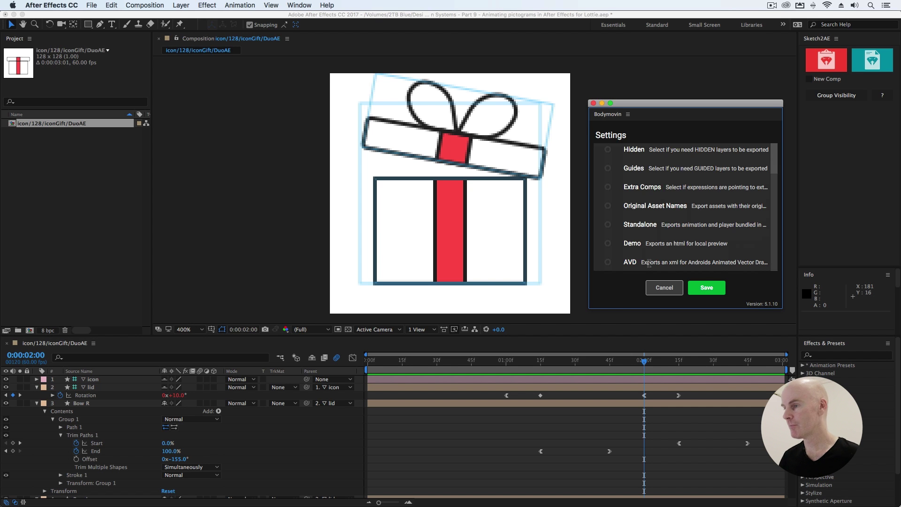
scroll(647, 253, up, 2)
scroll(629, 172, down, 2)
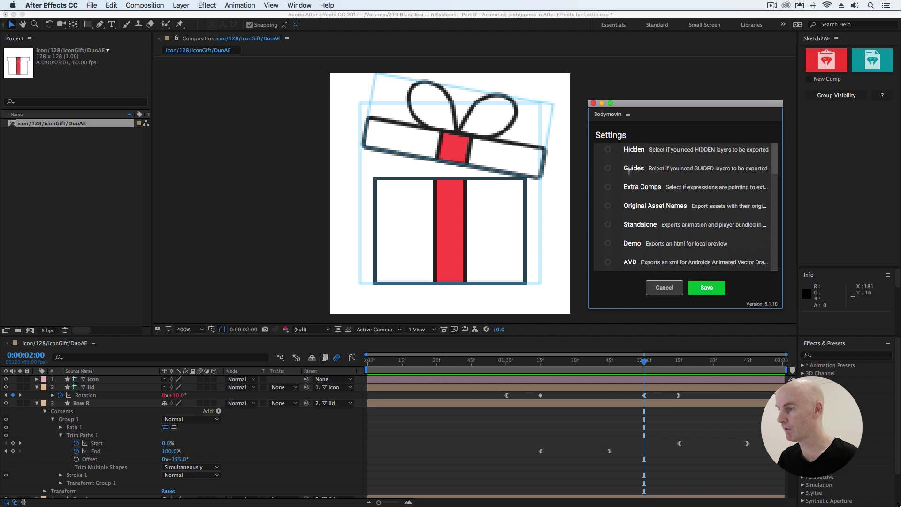
scroll(629, 172, up, 2)
click(629, 171)
click(713, 292)
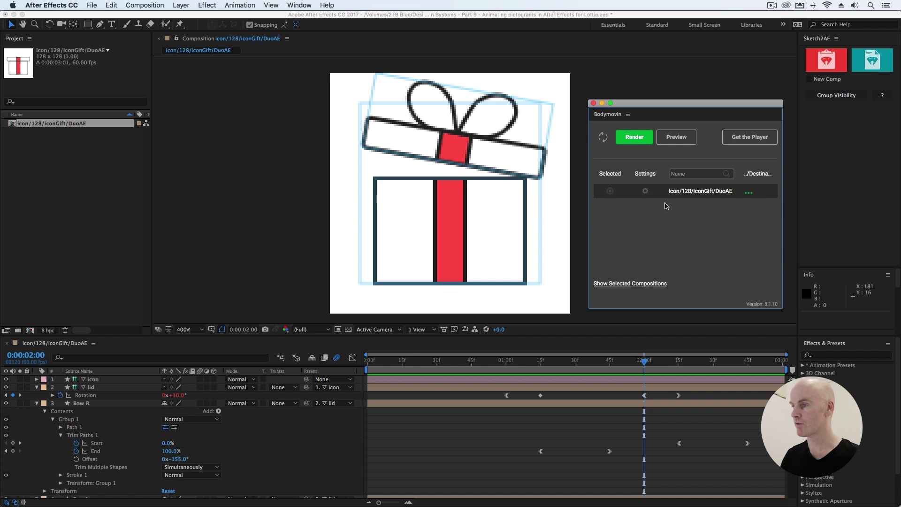
Set the export destination to iconGift128.json on the Desktop and render the composition with Bodymovin
click(750, 193)
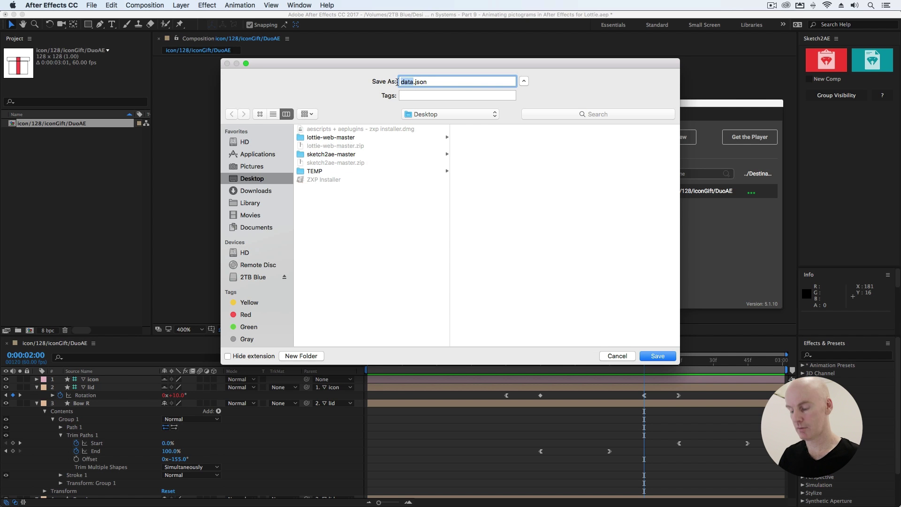
text(icon)
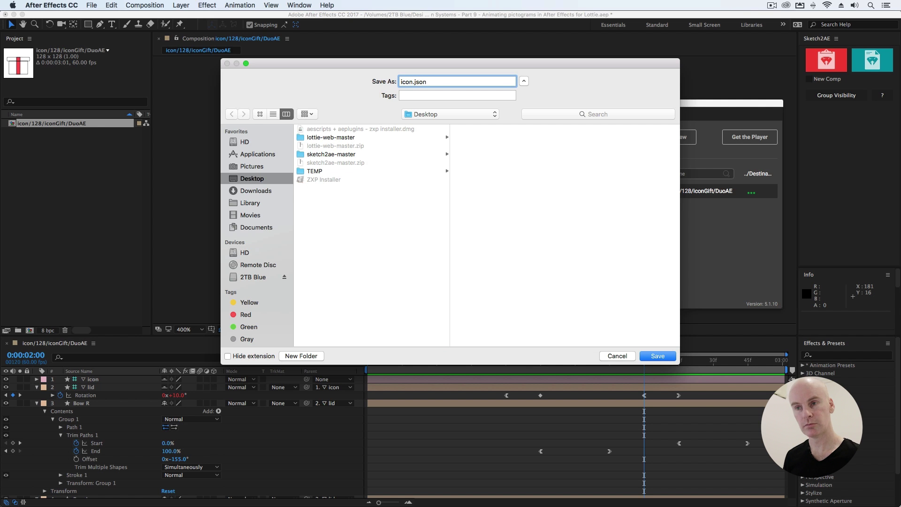
text(Gi)
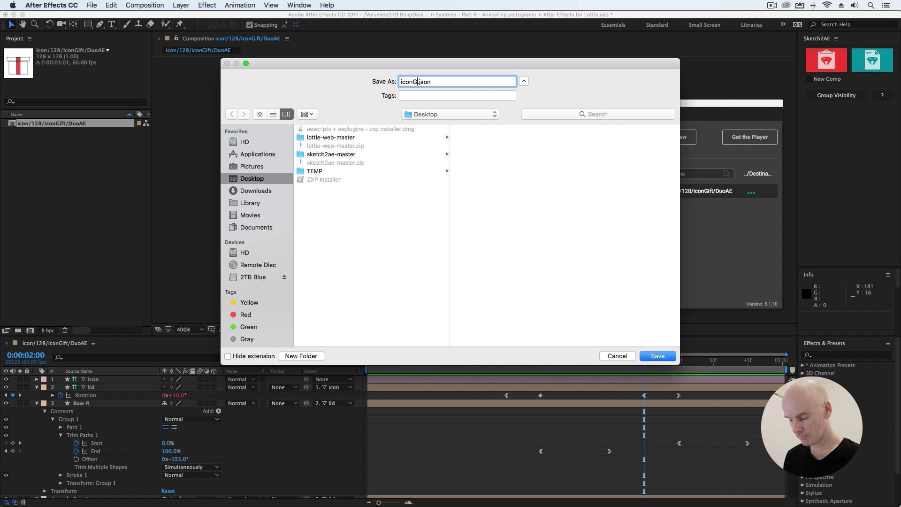
text(ft128)
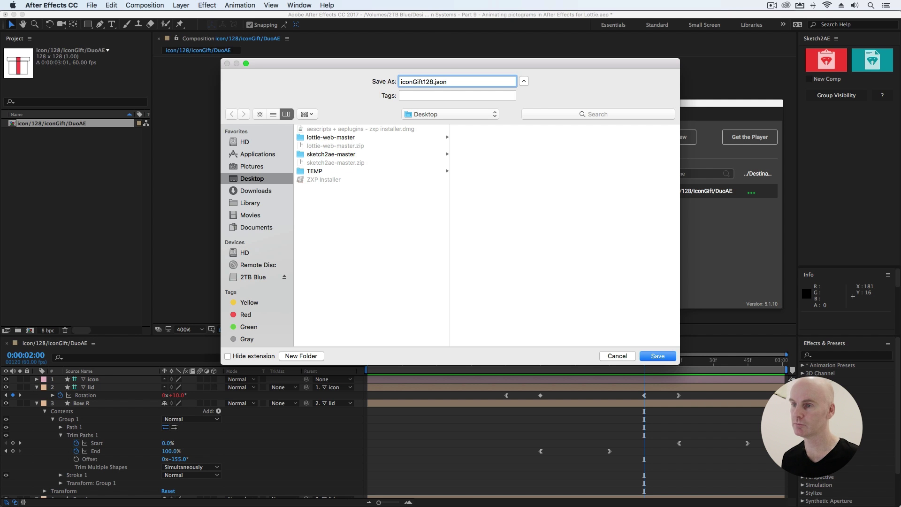
key(Return)
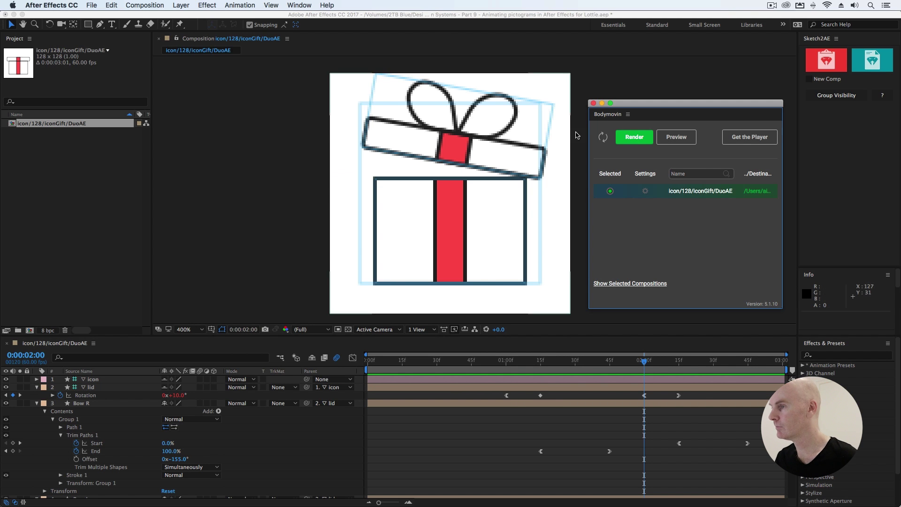
click(633, 138)
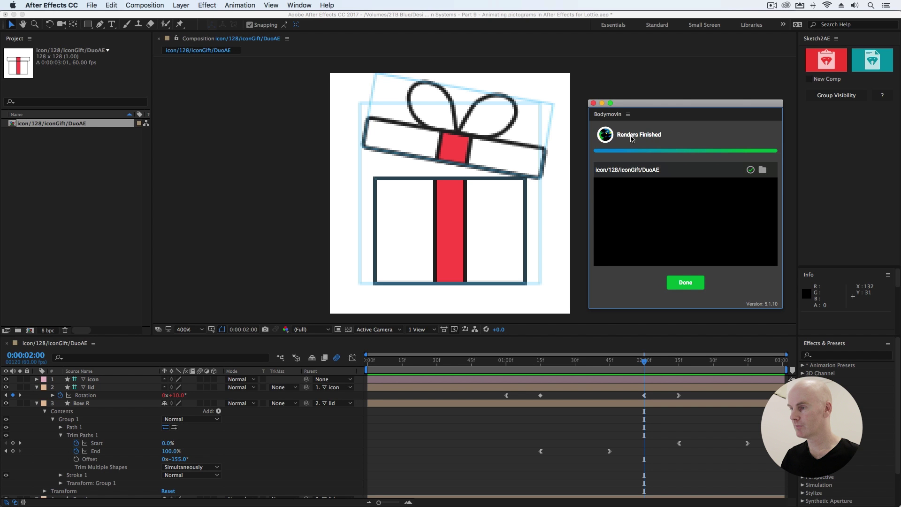
click(693, 285)
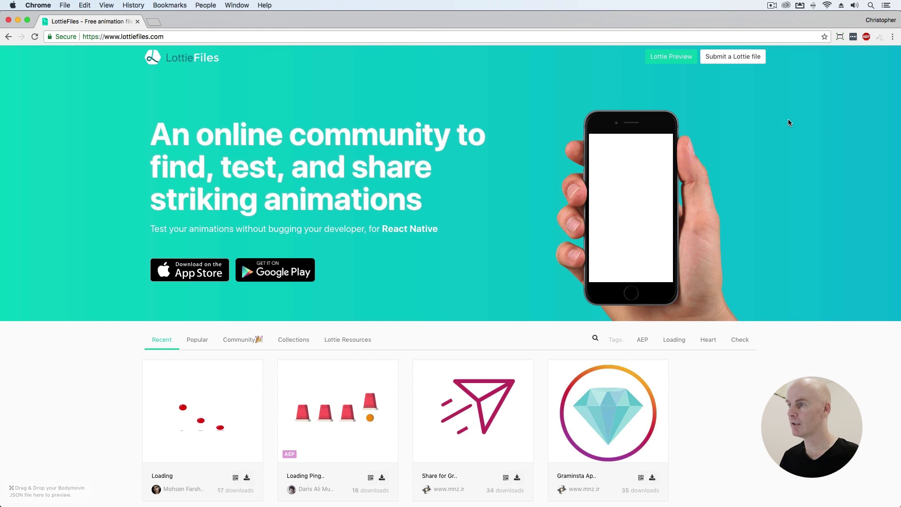
Open the Lottie Preview page on the LottieFiles site in Chrome and load iconGift128.json from the Desktop into it
click(678, 62)
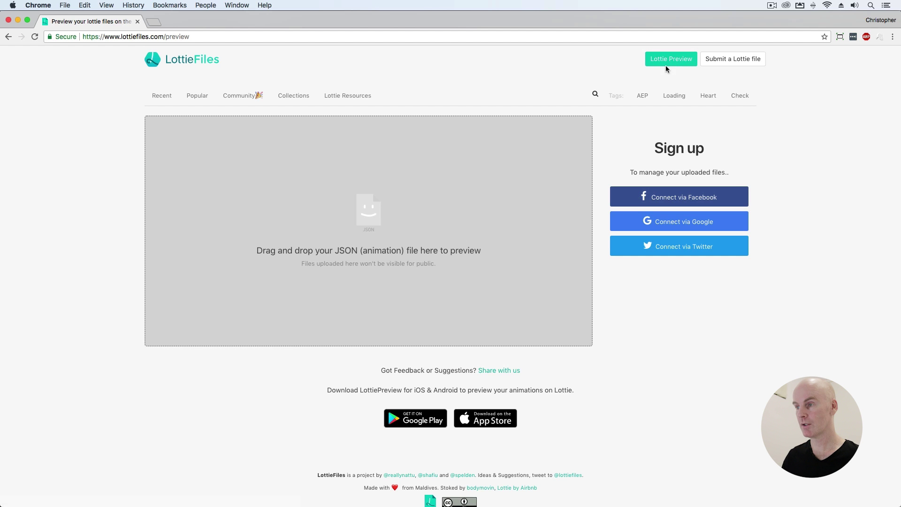
key(super+Tab)
click(523, 107)
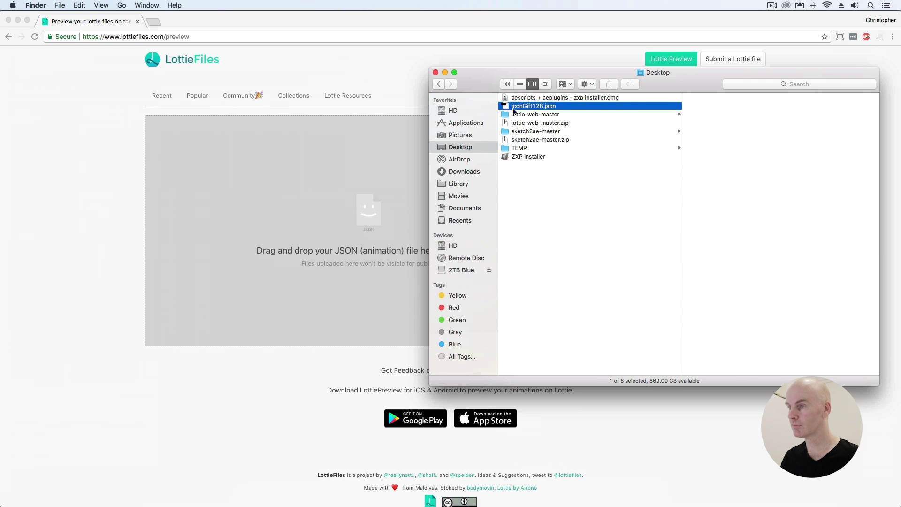
drag(523, 106, 327, 220)
click(225, 196)
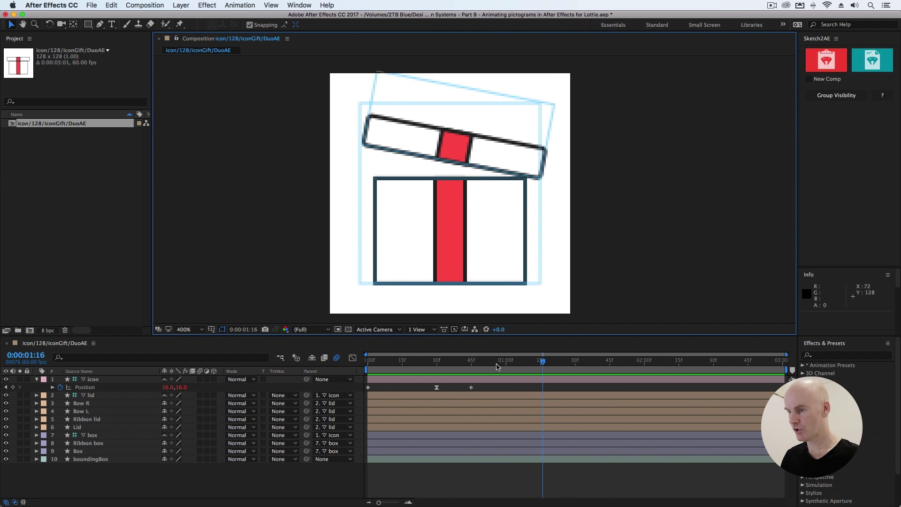
Back in After Effects, return to the first frame, duplicate the icon/128/iconGift/DuoAE composition and reopen the original
click(337, 362)
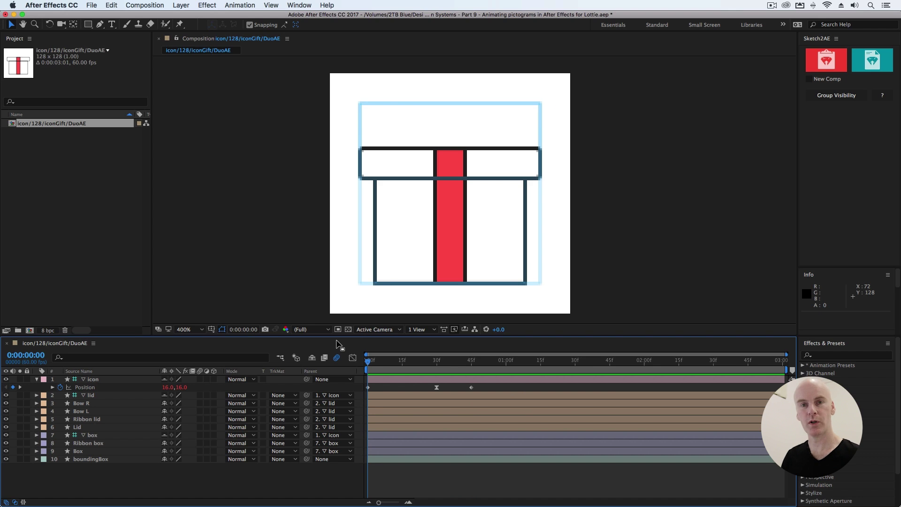
click(392, 381)
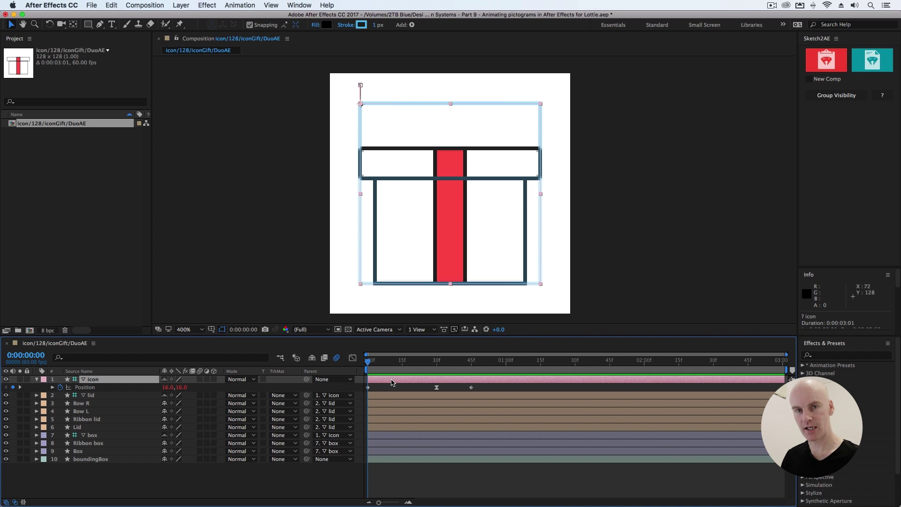
click(61, 164)
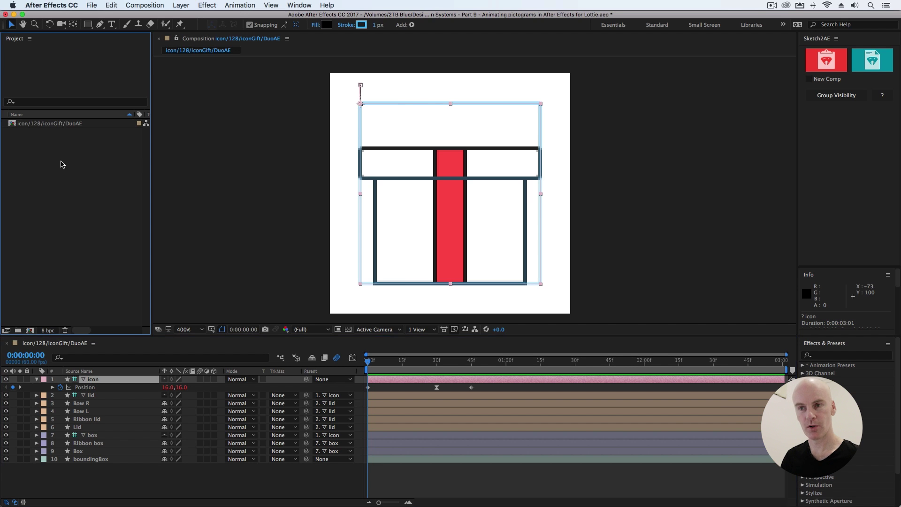
click(59, 125)
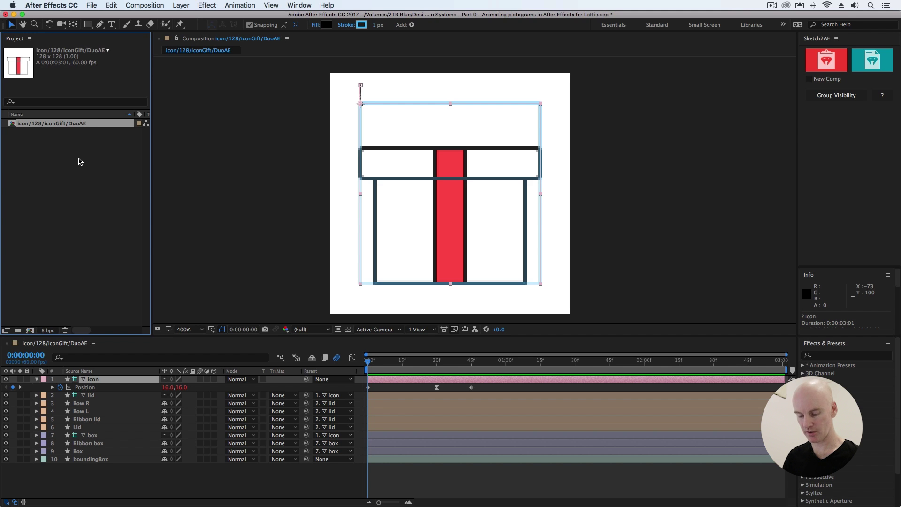
key(super+d)
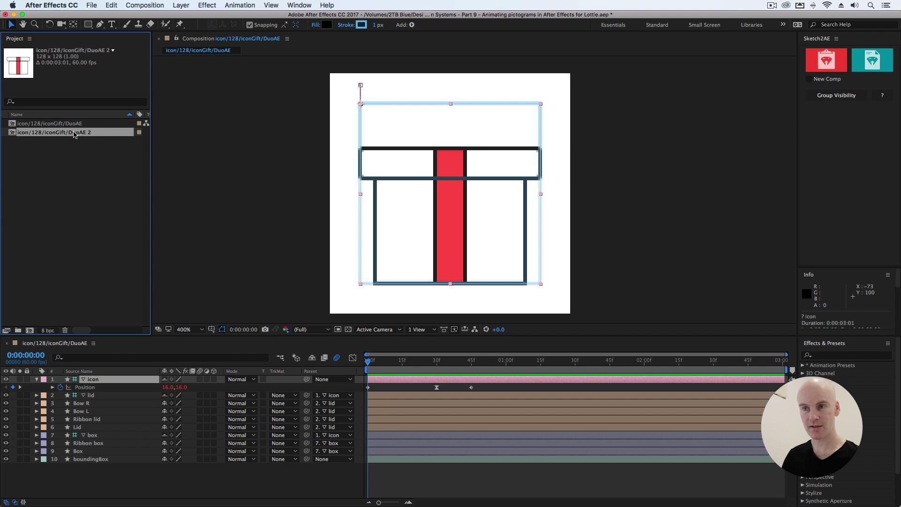
click(27, 125)
double_click(12, 124)
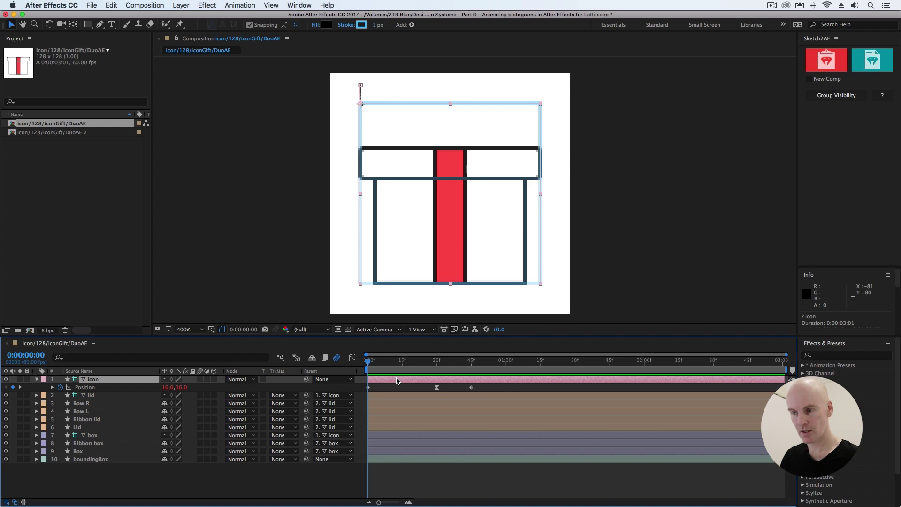
Examine the icon layer's animated properties and the expression on its Position
click(494, 393)
click(491, 383)
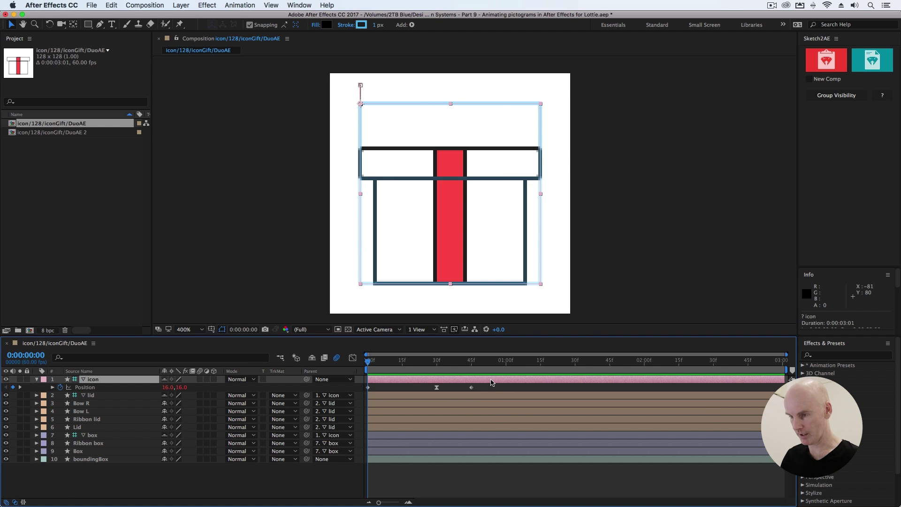
key(u)
key(u)
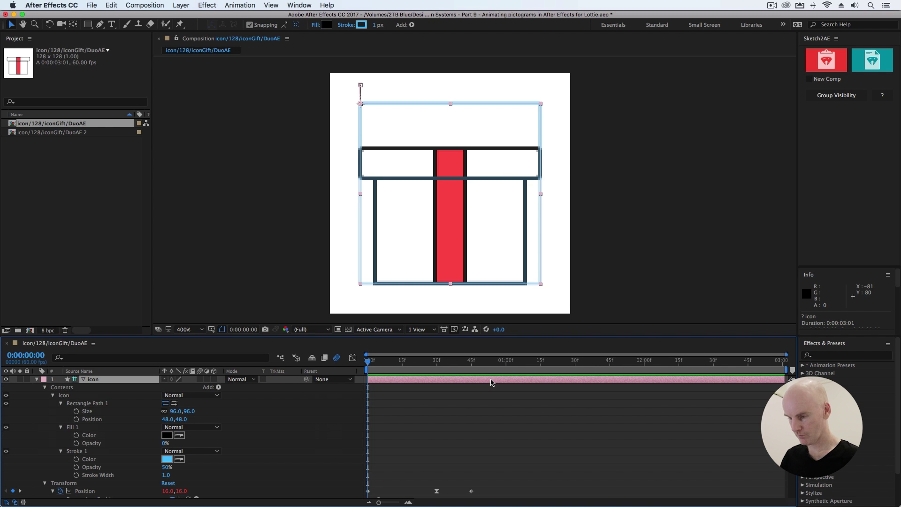
key(u)
click(485, 388)
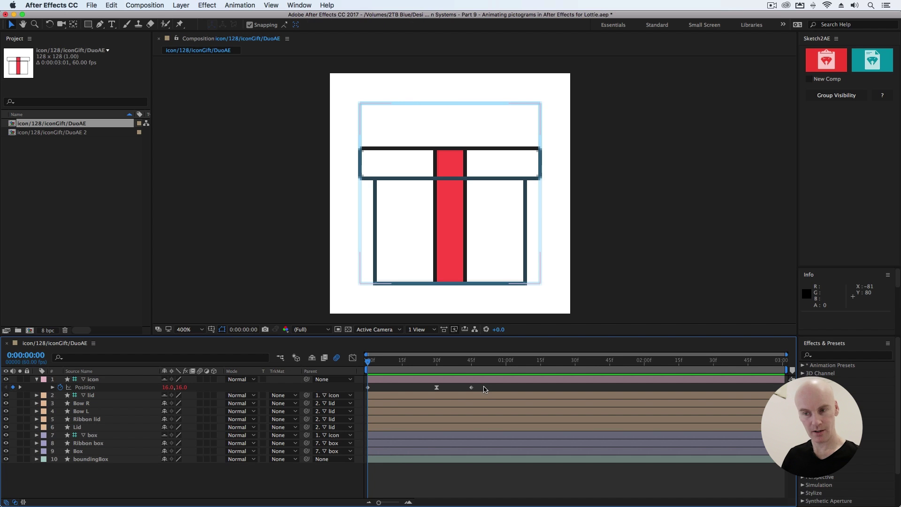
click(52, 387)
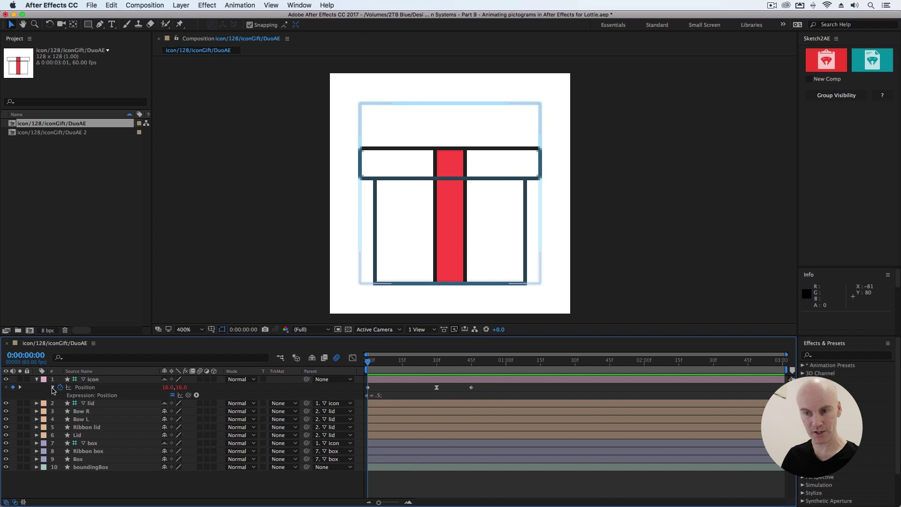
click(52, 387)
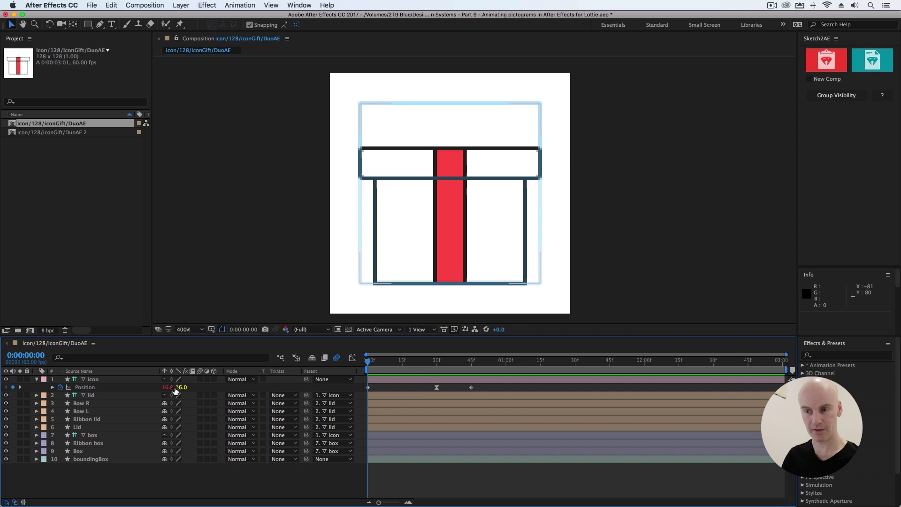
Convert the icon layer's Position expression to keyframes and scrub the start of the timeline back to the first frame
mouse_move(484, 386)
mouse_down()
mouse_move(394, 387)
mouse_move(421, 391)
mouse_up()
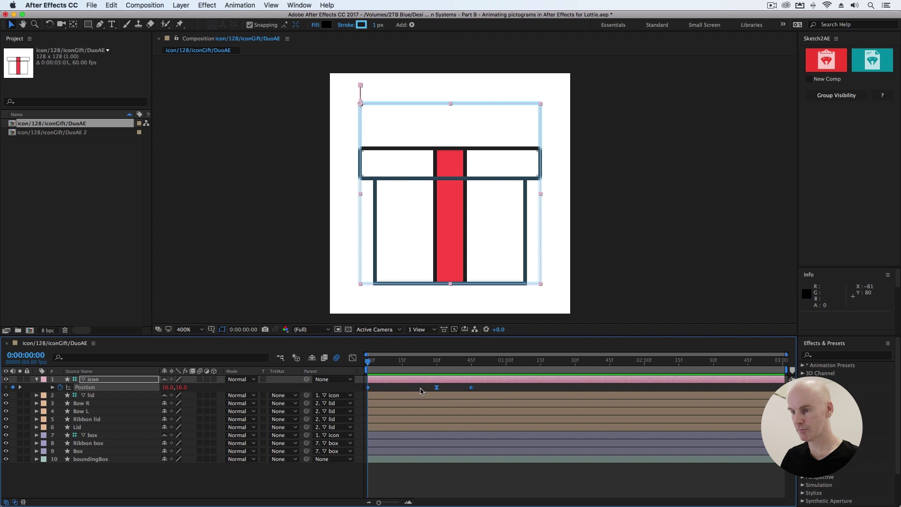
right_click(472, 389)
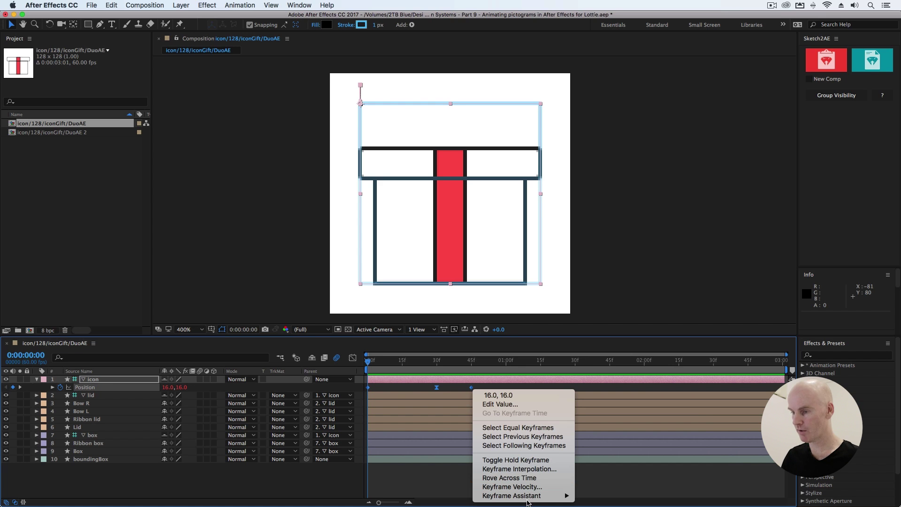
mouse_move(527, 499)
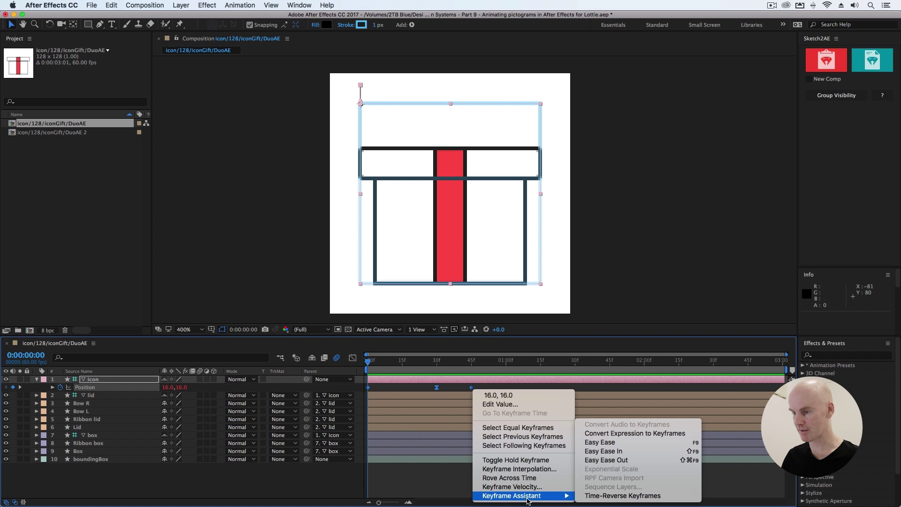
click(612, 435)
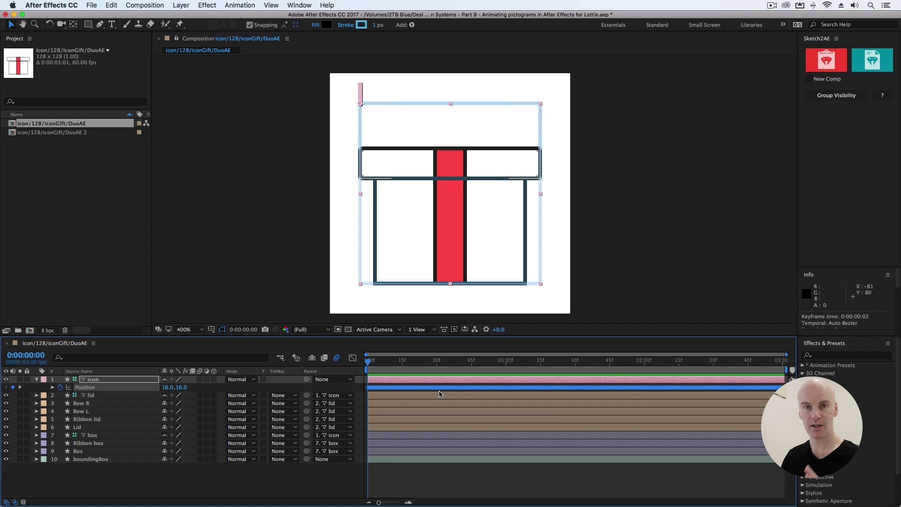
click(413, 381)
drag(419, 363, 369, 361)
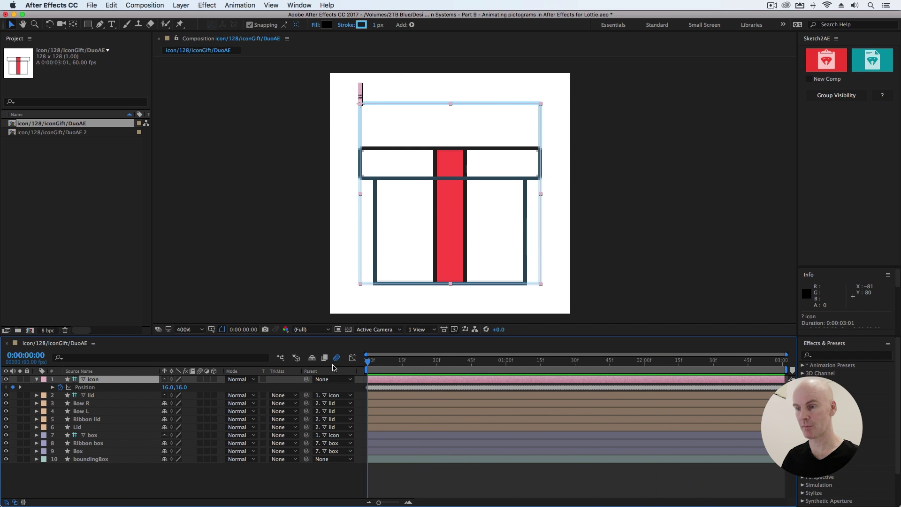
Convert the Rotation expression on the lid layer to keyframes
click(431, 485)
click(430, 397)
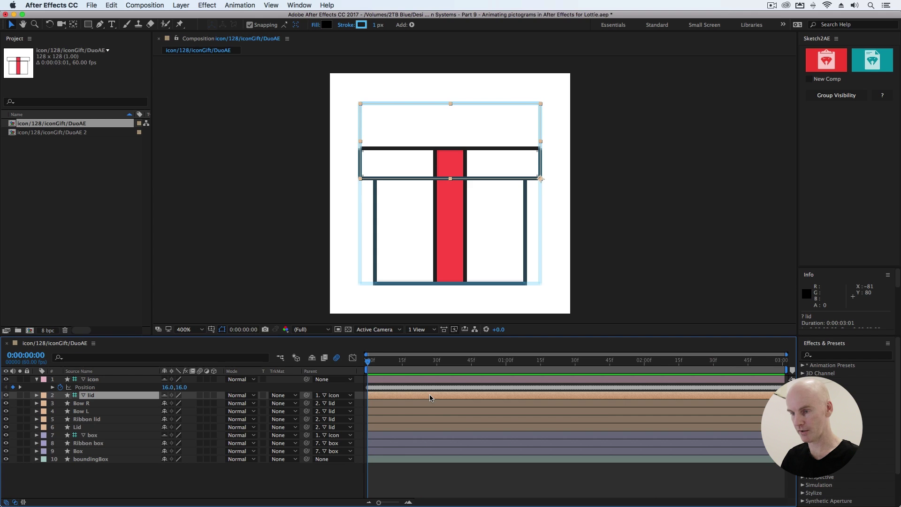
key(r)
click(703, 407)
drag(704, 407, 493, 410)
right_click(507, 406)
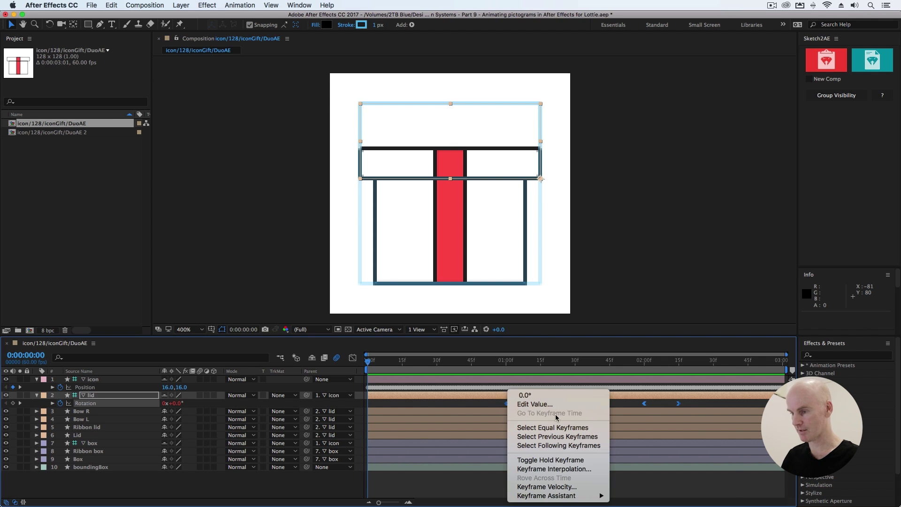
mouse_move(559, 496)
click(657, 435)
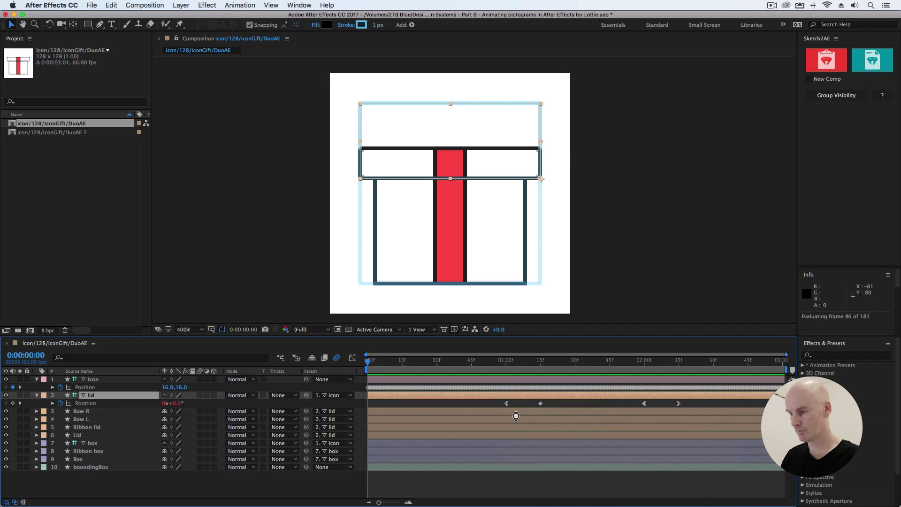
Reveal the keyframed properties of the Bow R and Bow L layers and check the remaining lid and box layers for expressions
click(516, 413)
key(u)
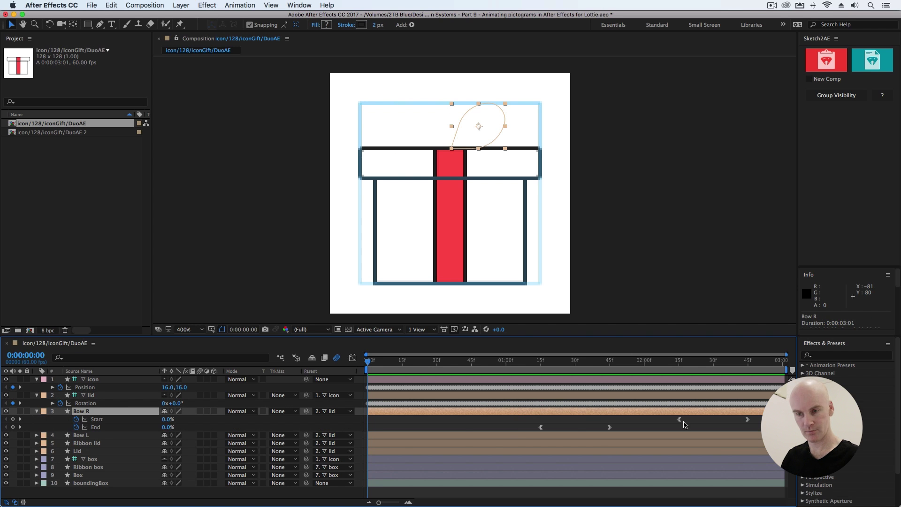
click(468, 435)
key(u)
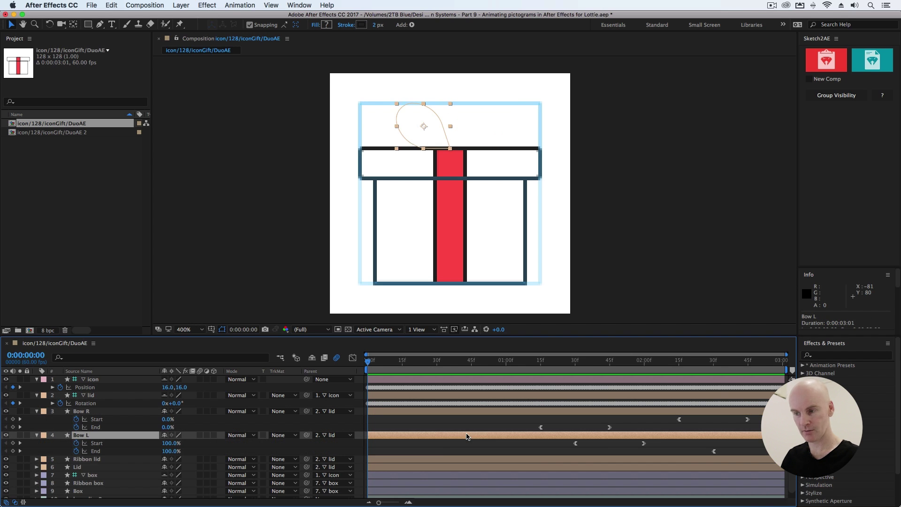
click(445, 460)
click(439, 467)
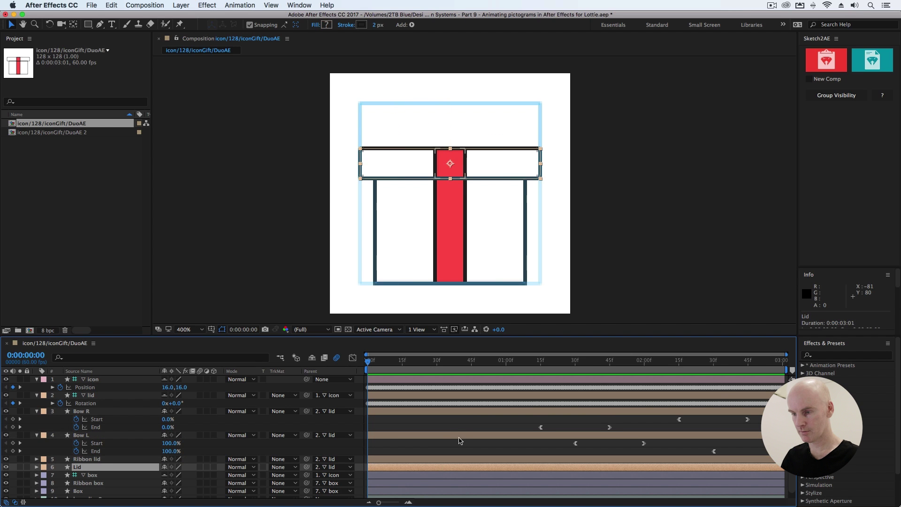
scroll(458, 434, down, 1)
key(super+Down)
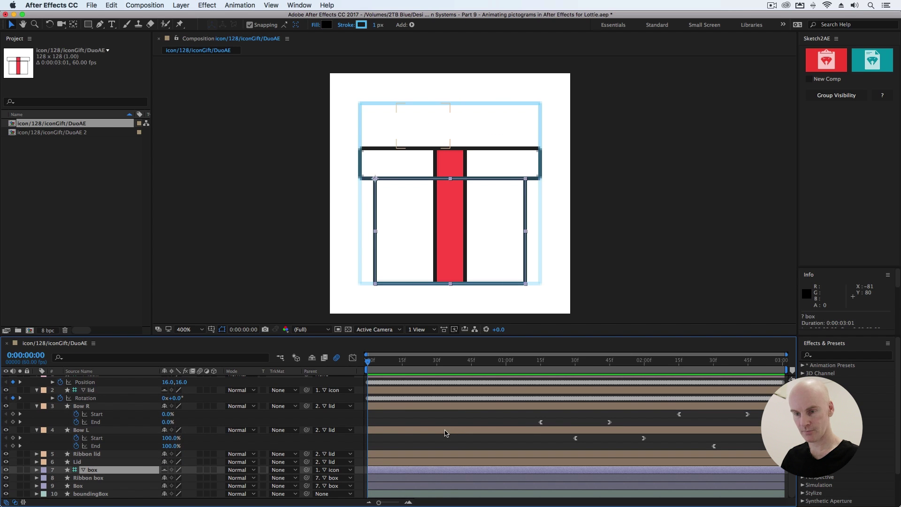
scroll(446, 432, up, 1)
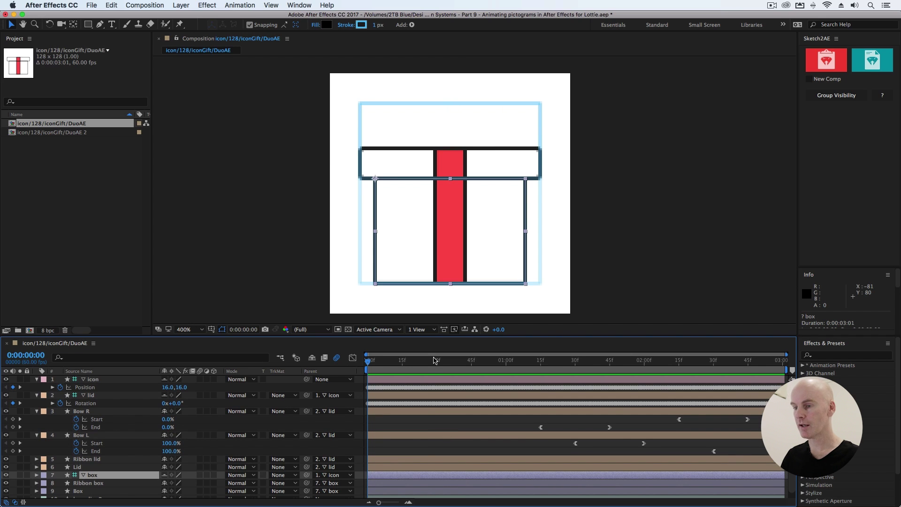
Save the project, play back the gift animation, and return the timeline to the first frame with nothing selected
click(230, 104)
key(super+s)
key(space)
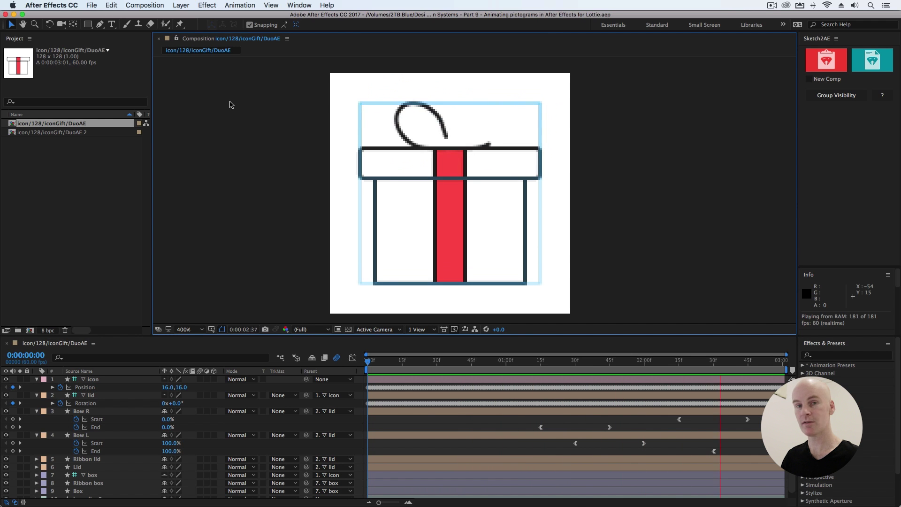
key(space)
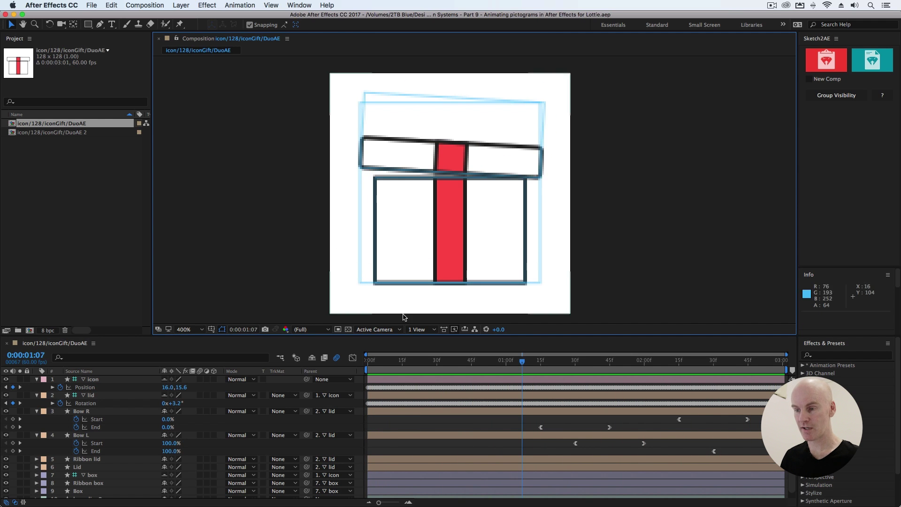
click(438, 380)
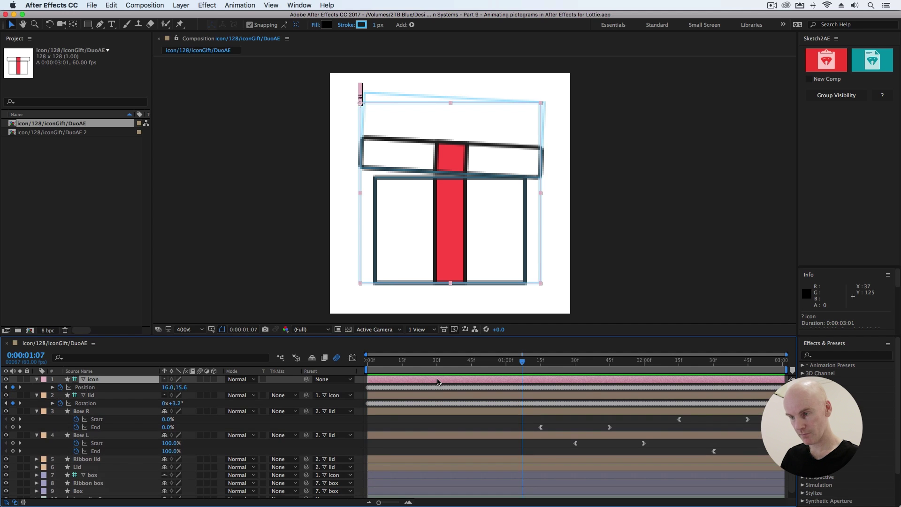
click(448, 387)
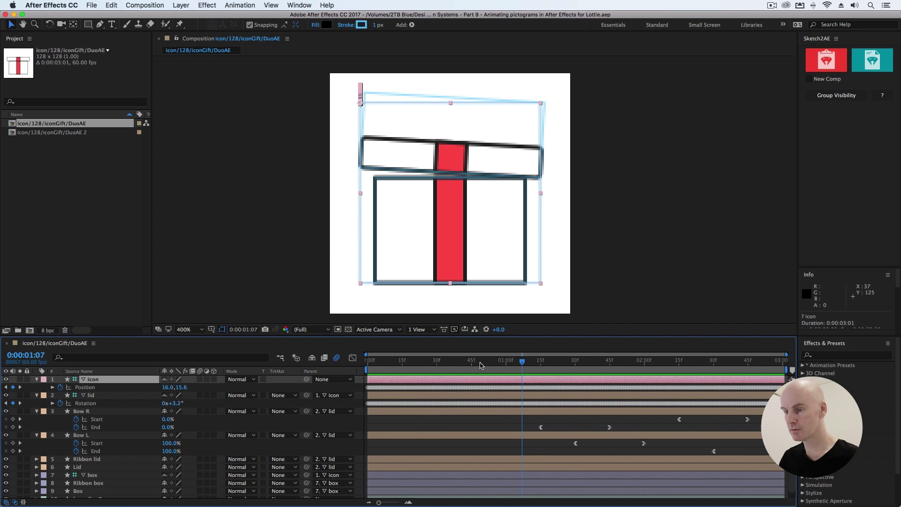
key(Home)
click(213, 105)
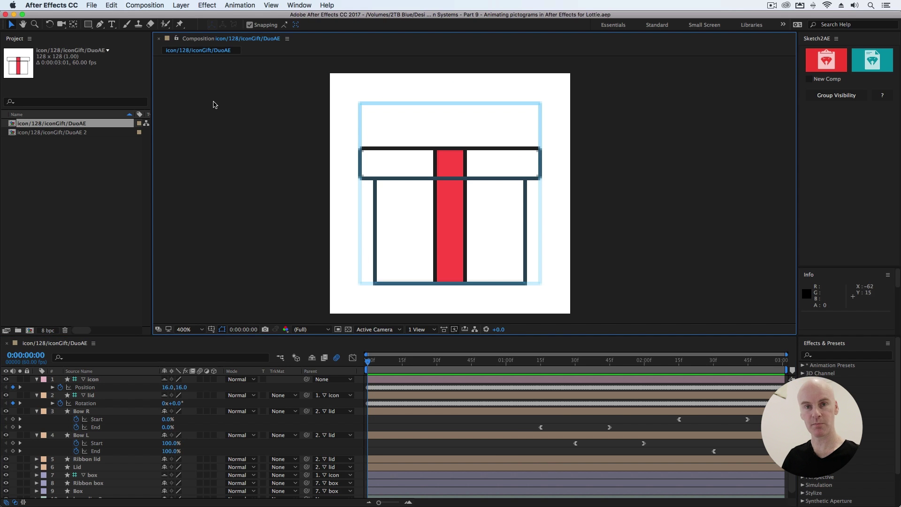
Render the icon/128/iconGift/DuoAE composition again with the Bodymovin extension and close the render report
click(292, 5)
mouse_move(310, 40)
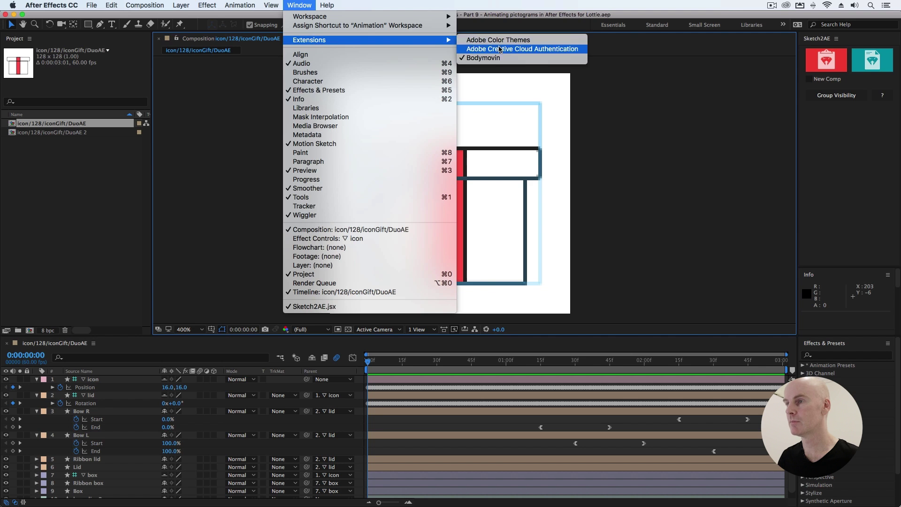
click(483, 57)
mouse_move(588, 211)
mouse_down()
mouse_move(562, 211)
mouse_move(574, 211)
mouse_up()
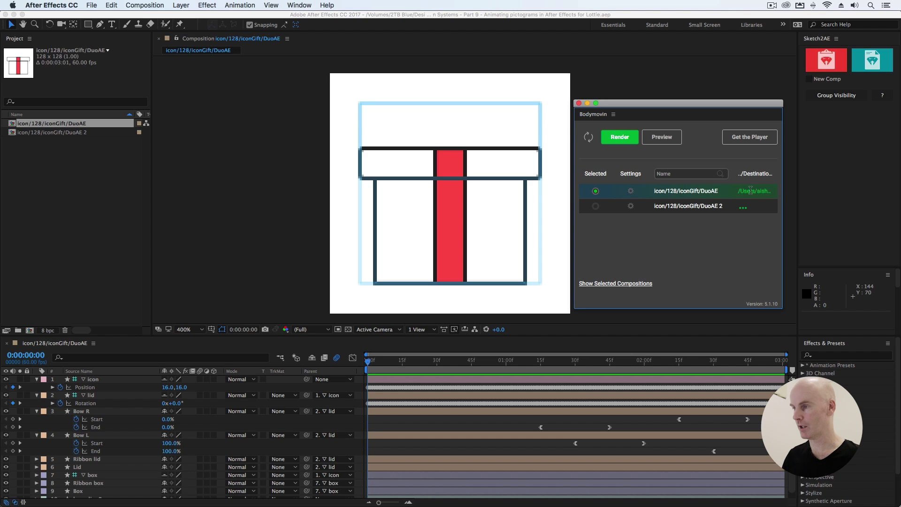
drag(575, 195, 587, 195)
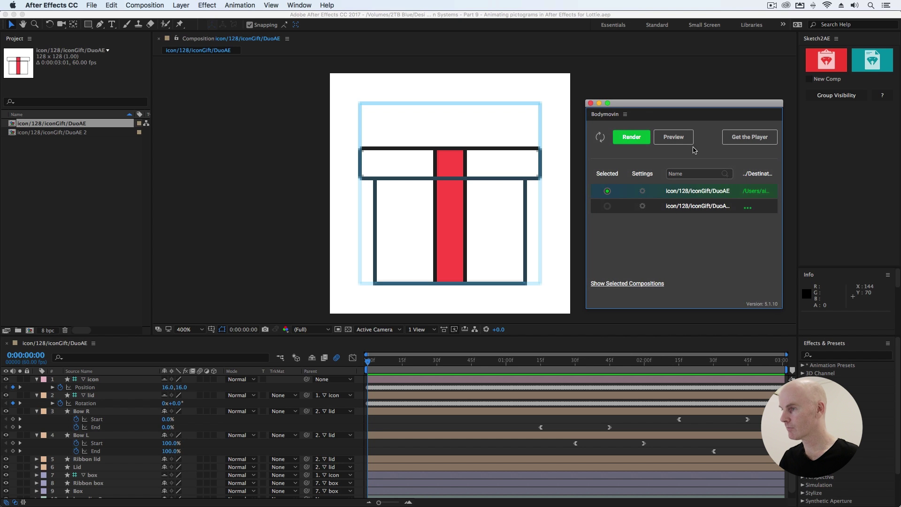
click(639, 141)
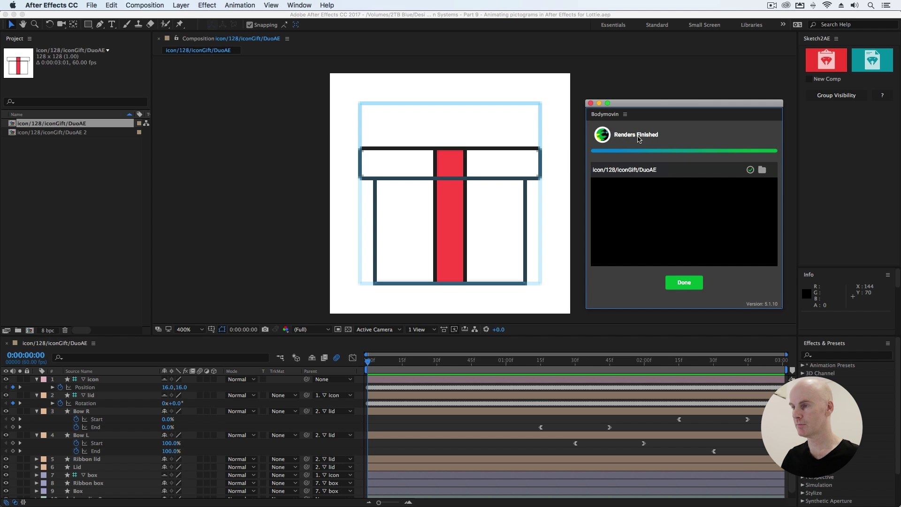
click(678, 285)
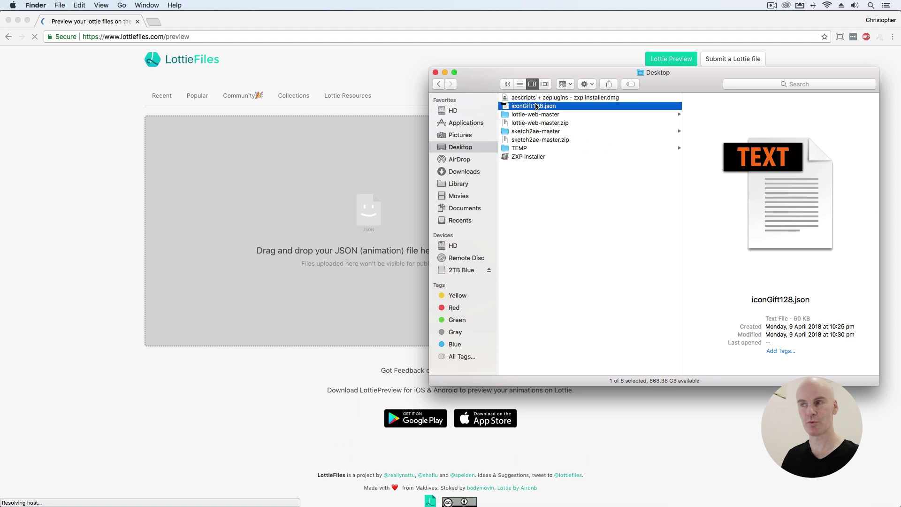
Load the re-rendered iconGift128.json from the Desktop into the Lottie Preview page in Chrome
drag(536, 106, 329, 202)
click(117, 191)
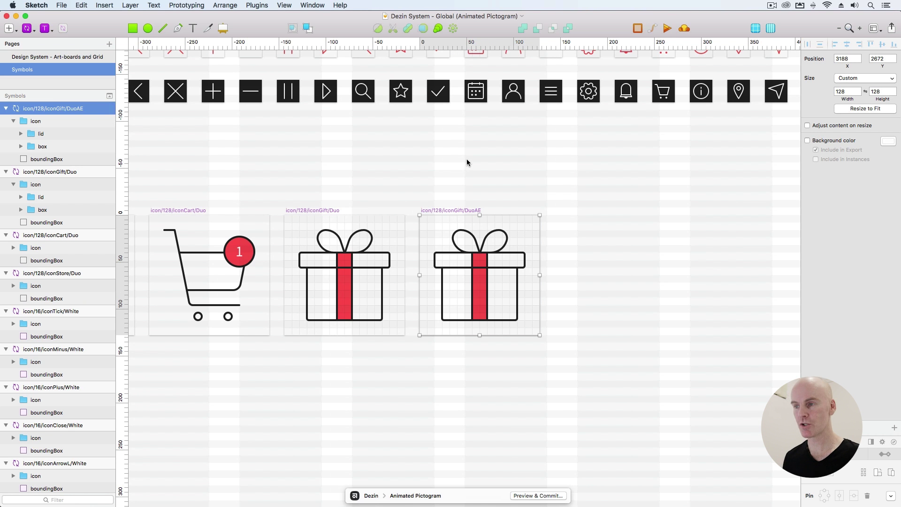
In Sketch, delete the icon/128/iconGift/DuoAE symbol from the Iconography artboard and save the document
key(Delete)
click(308, 212)
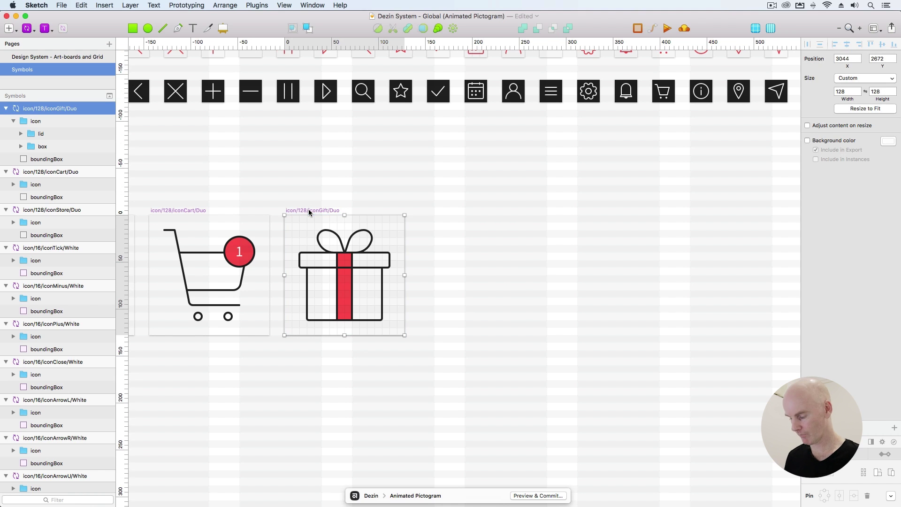
click(328, 193)
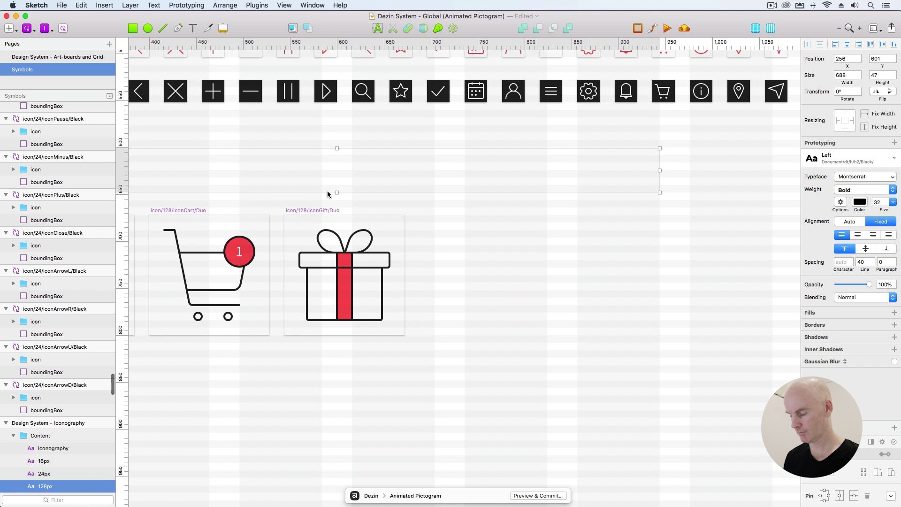
key(cmd+2)
click(207, 204)
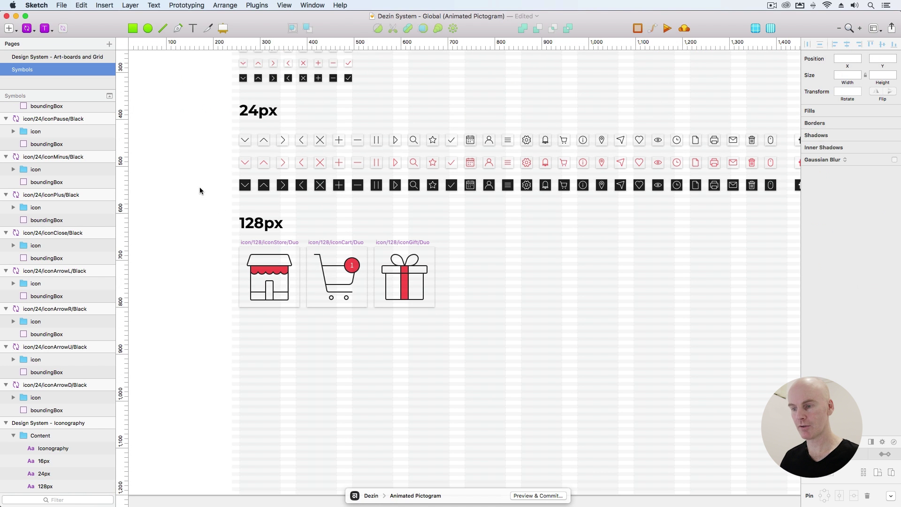
key(cmd+minus)
drag(244, 197, 182, 176)
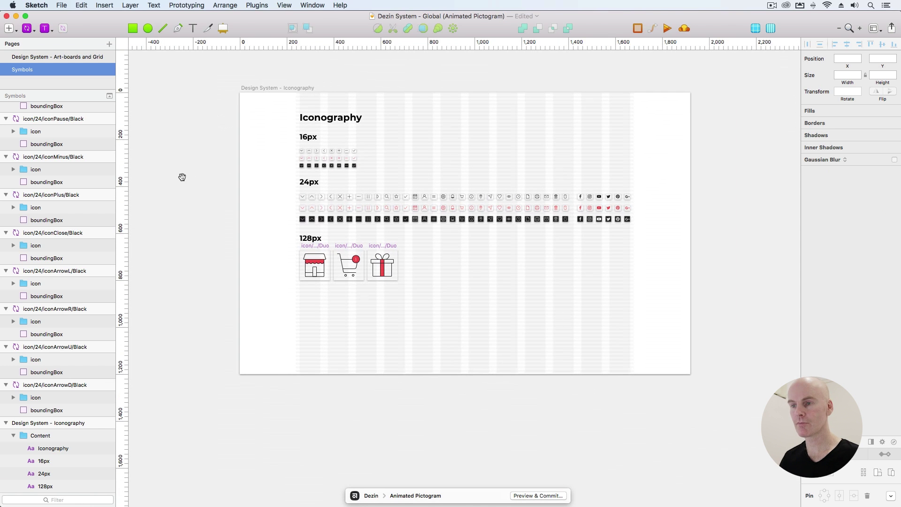
key(super+s)
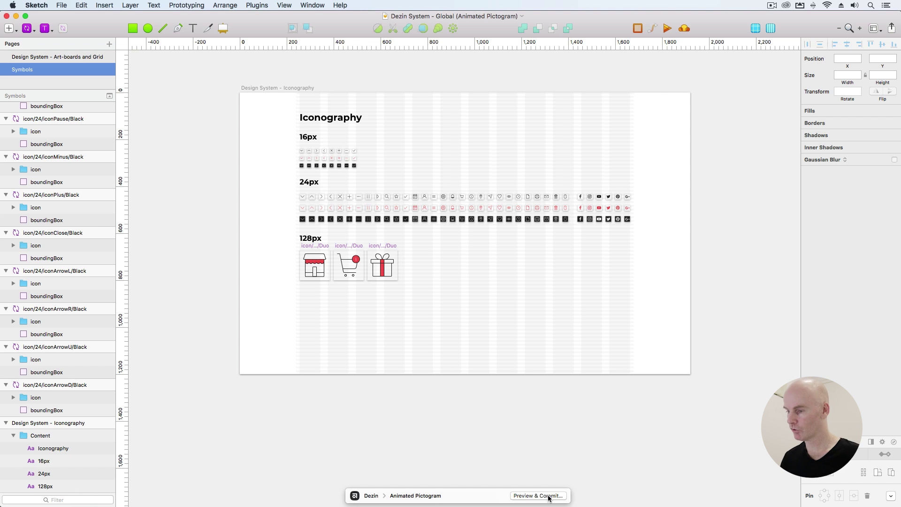
Commit the Sketch changes to the Animated Pictogram branch in Abstract with the message "Animated Pictogram - DONE"
click(537, 496)
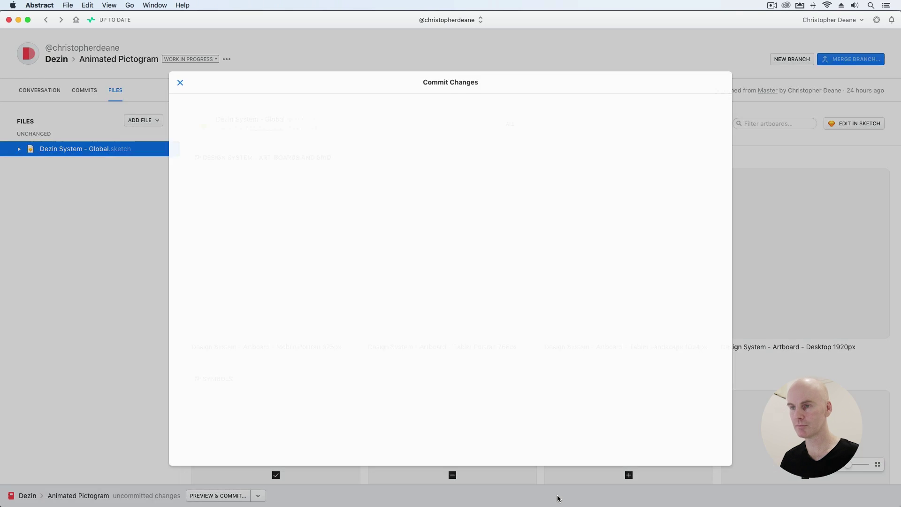
text(Animated Pictogram - DONE)
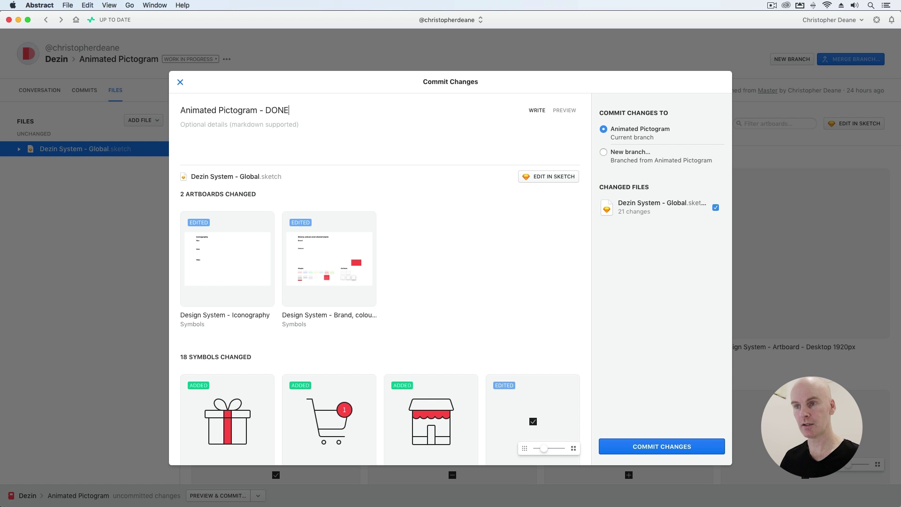
click(703, 447)
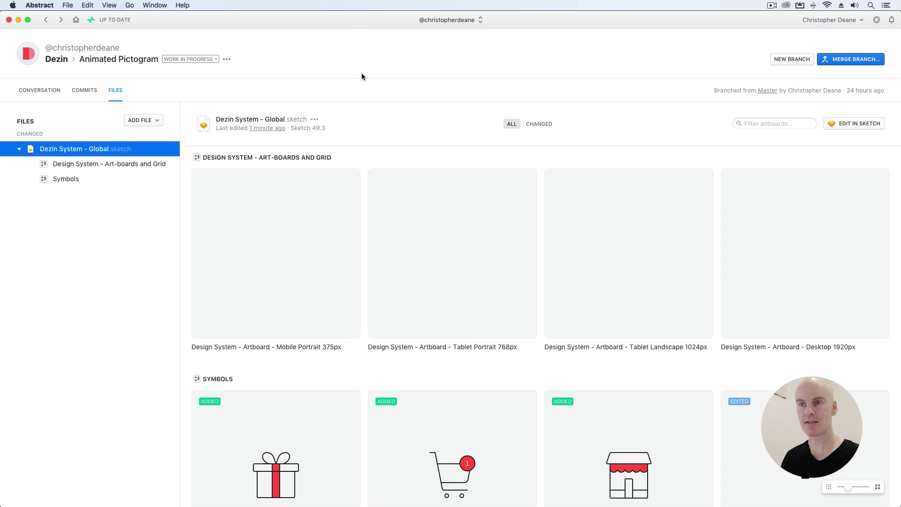
Merge the Animated Pictogram branch into Master without notes, archive it, and look through the merge's changed artboards and symbols
click(853, 61)
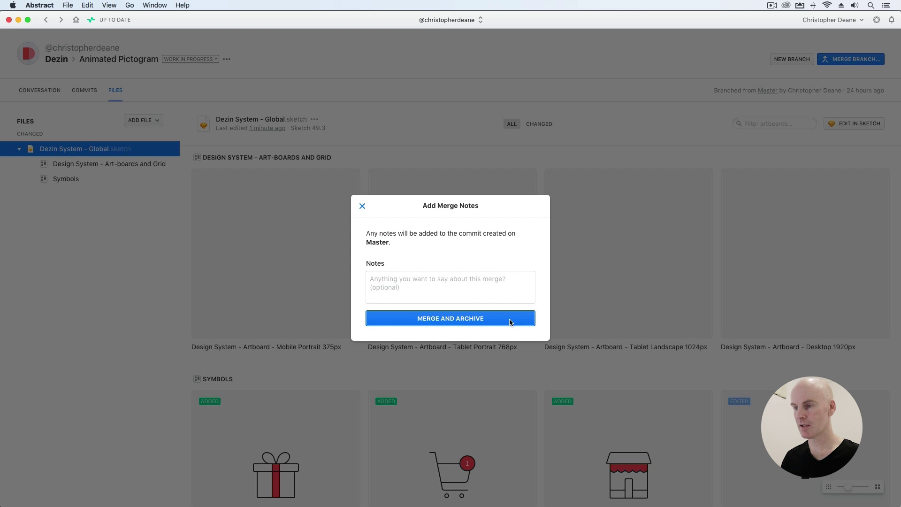
click(511, 321)
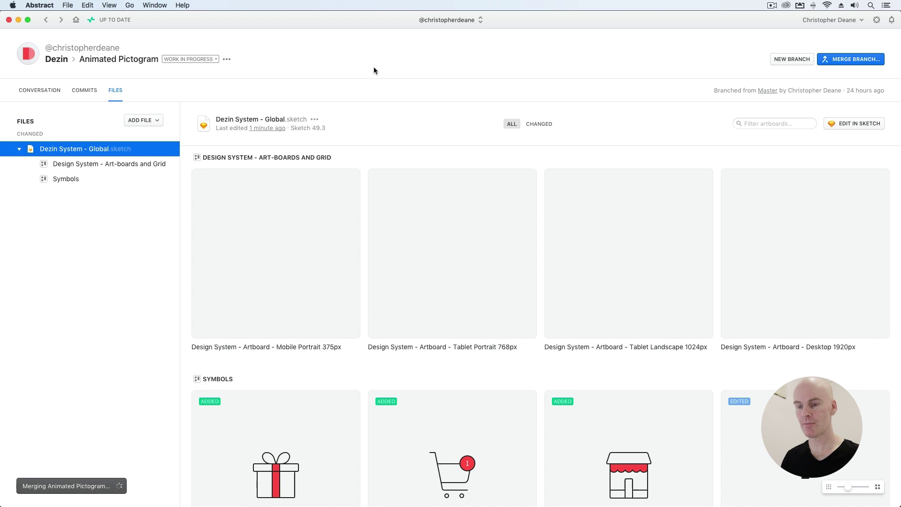
scroll(349, 207, down, 5)
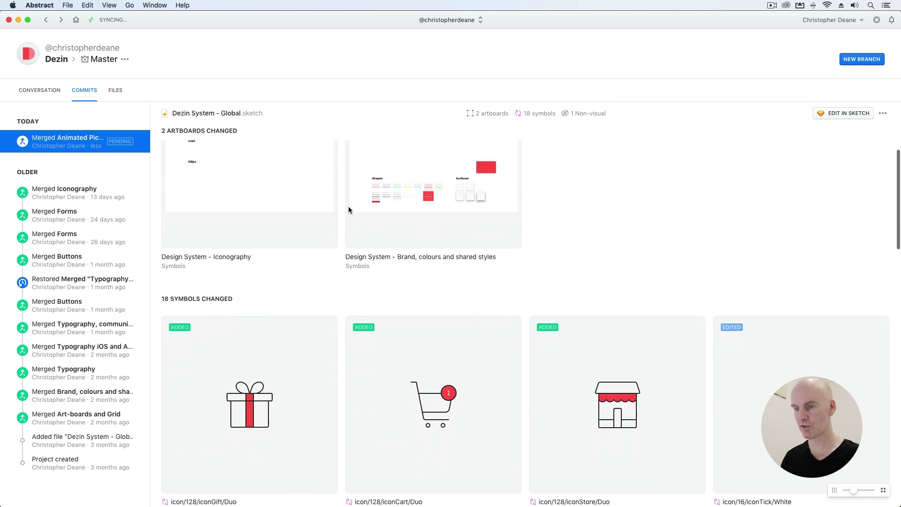